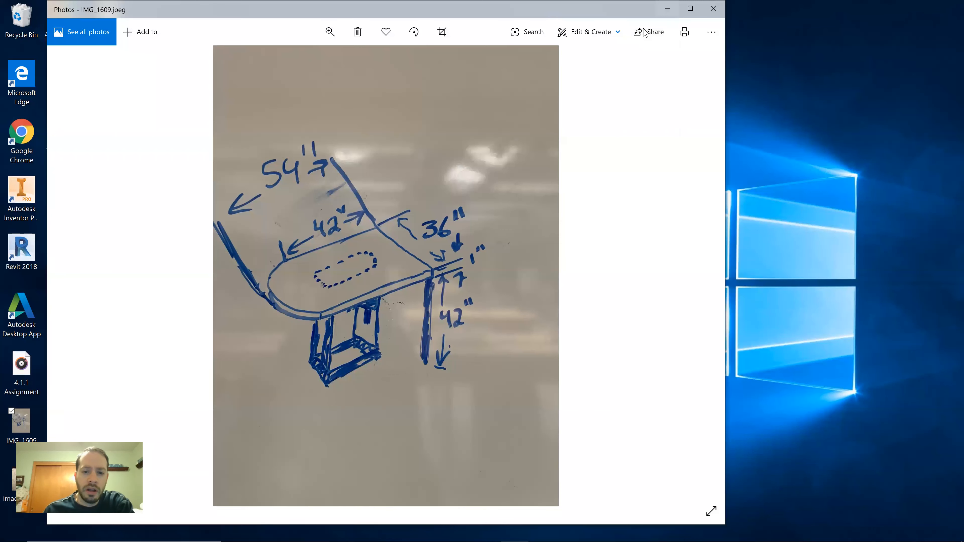
Step: Switch from the photo to Autodesk Inventor and create a new inch part from the Standard.ipt template
click(667, 8)
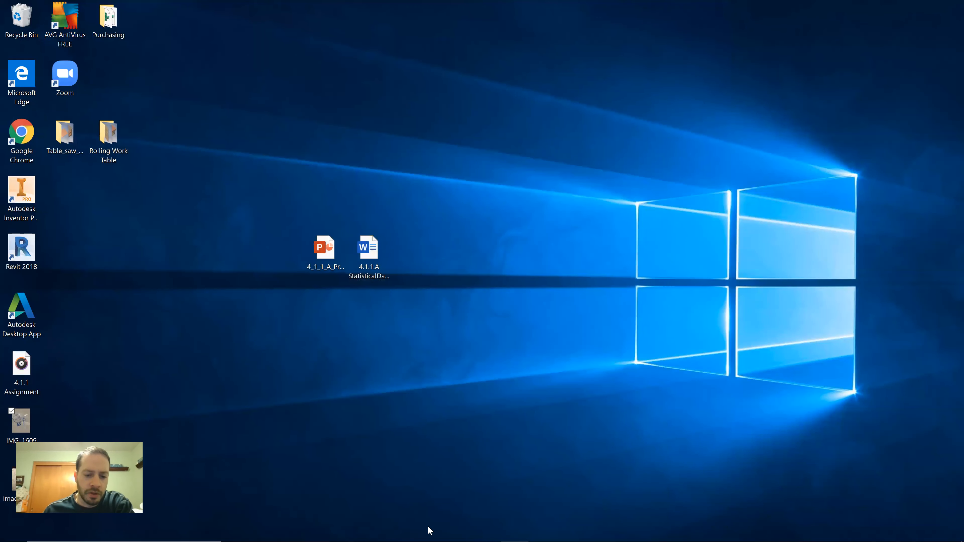
click(487, 537)
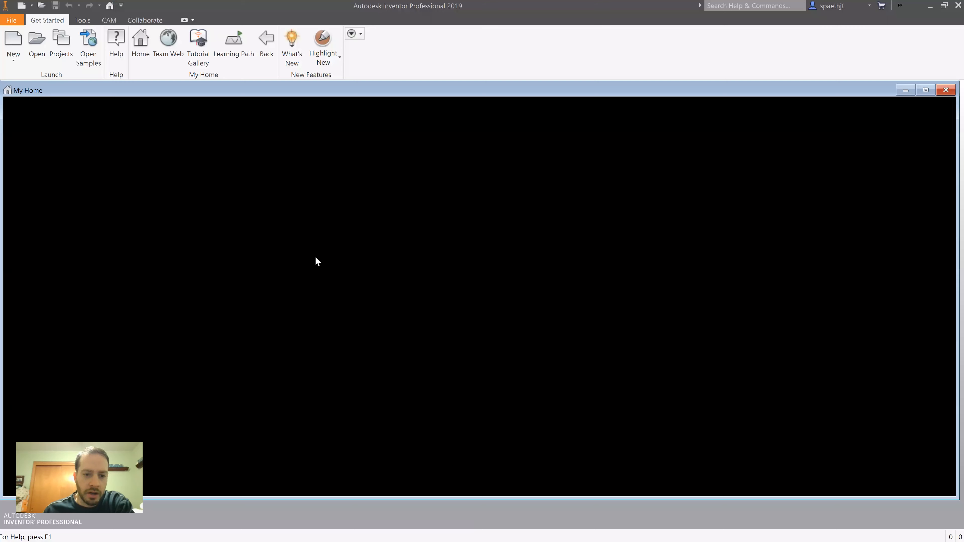
click(20, 49)
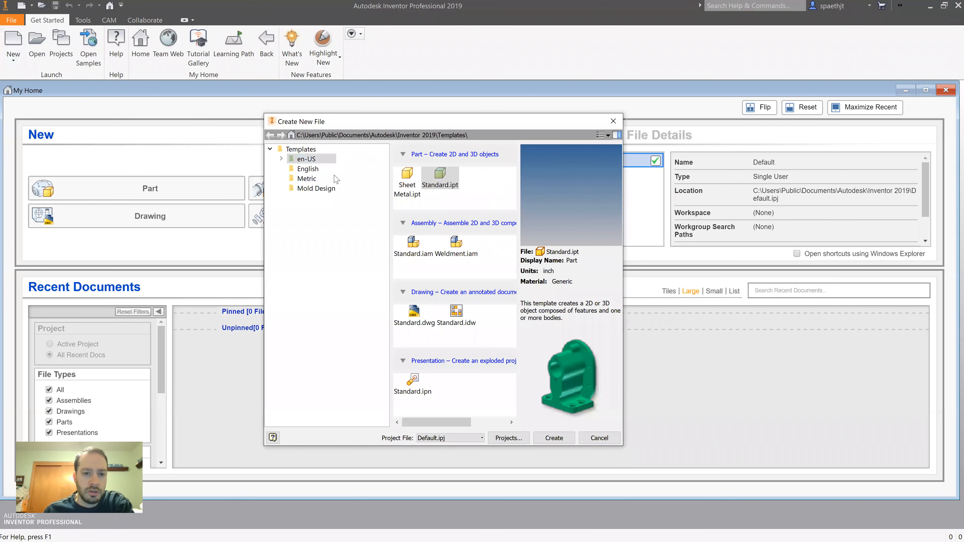
double_click(445, 181)
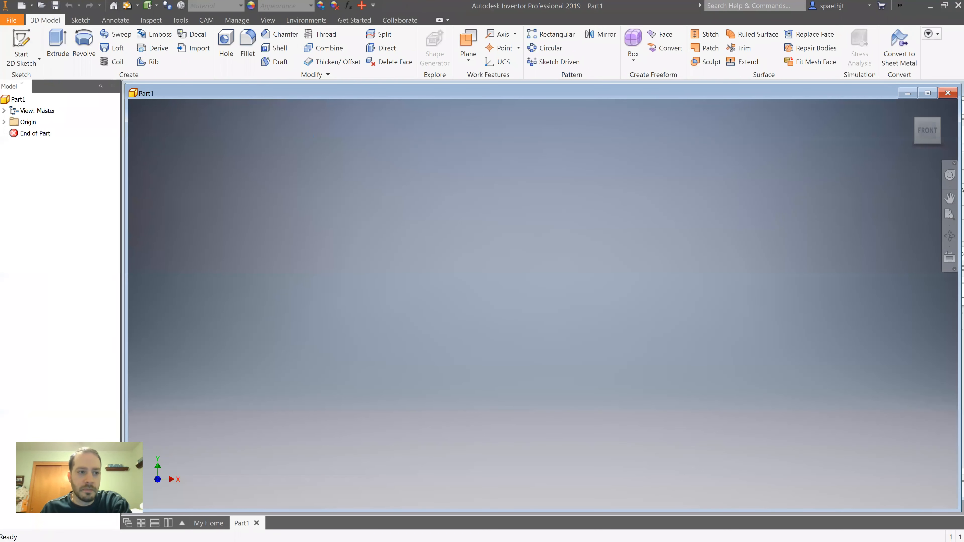
Step: Start a 2D sketch on the XZ plane and draw a rectangle from the origin, 42 in wide and 36 in high
click(18, 41)
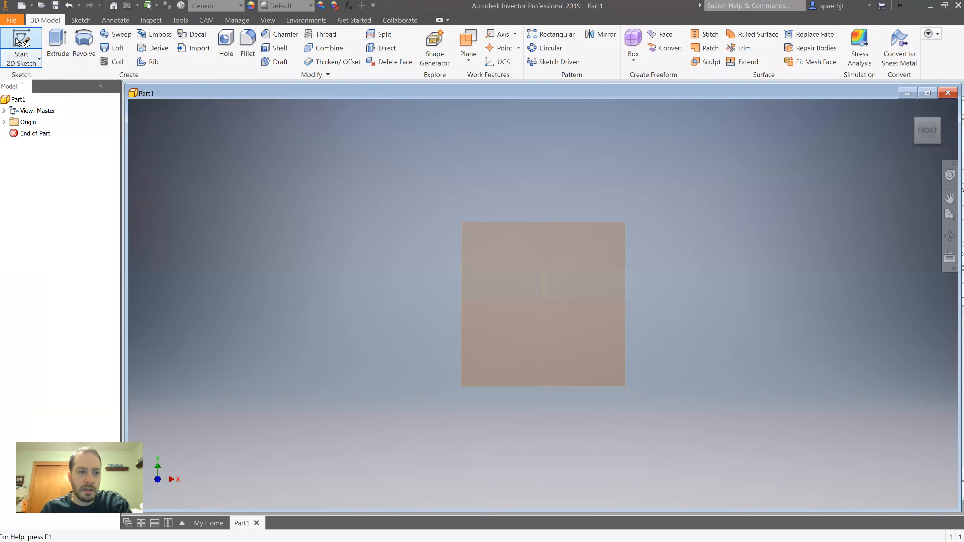
click(564, 328)
click(141, 41)
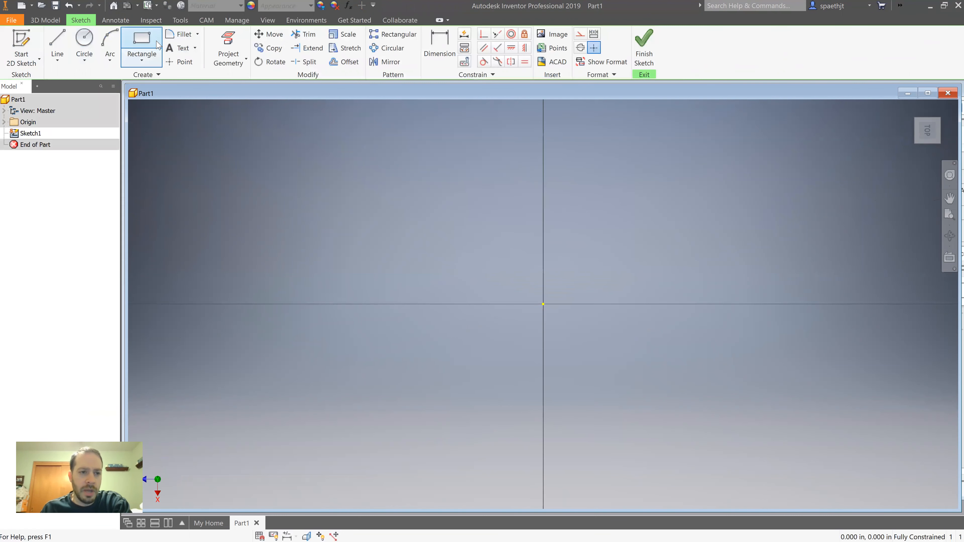
click(543, 304)
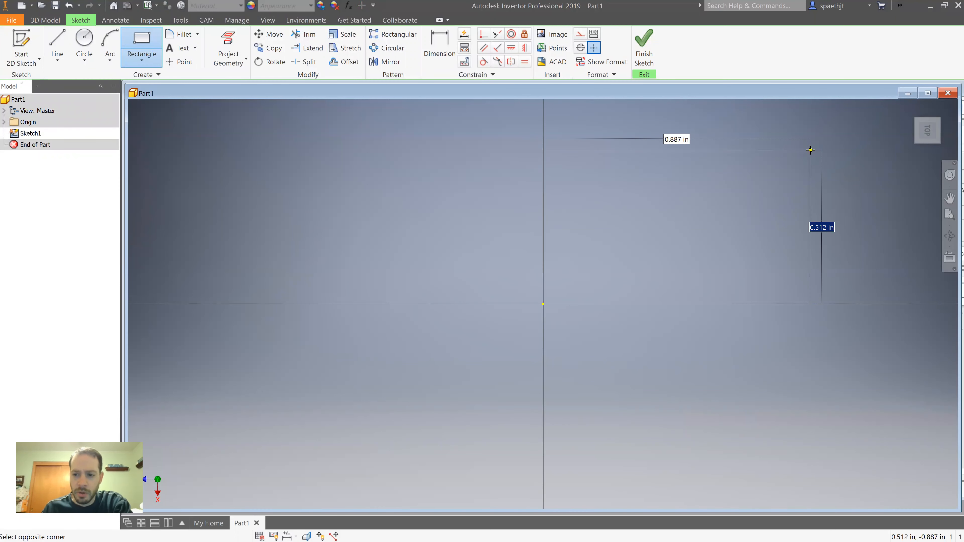
text(36)
key(Tab)
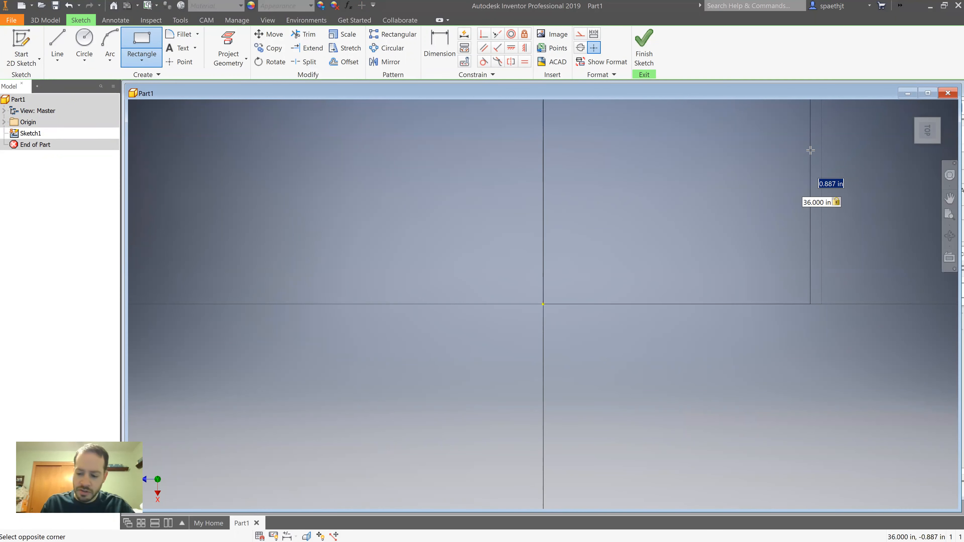
text(48)
key(Return)
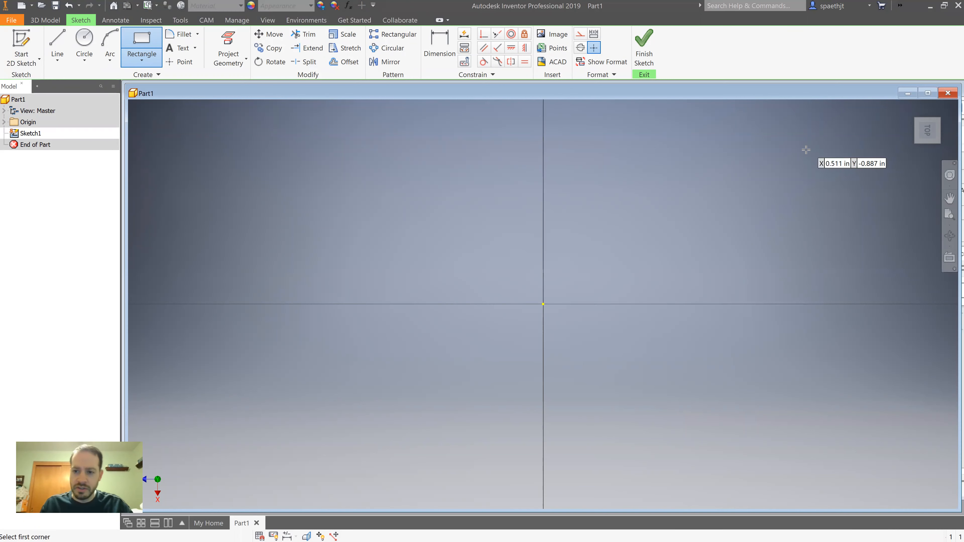
right_click(714, 146)
click(752, 147)
Step: Draw a second rectangle from the same origin corner, 54 in wide and 32 in high
key(Home)
scroll(781, 213, down, 3)
middle_drag(766, 213, 555, 213)
click(137, 41)
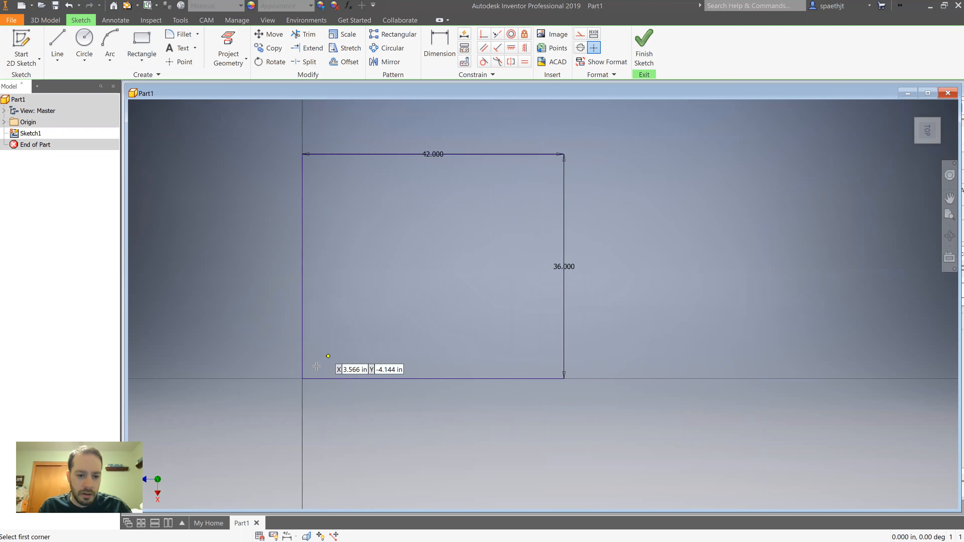
click(300, 379)
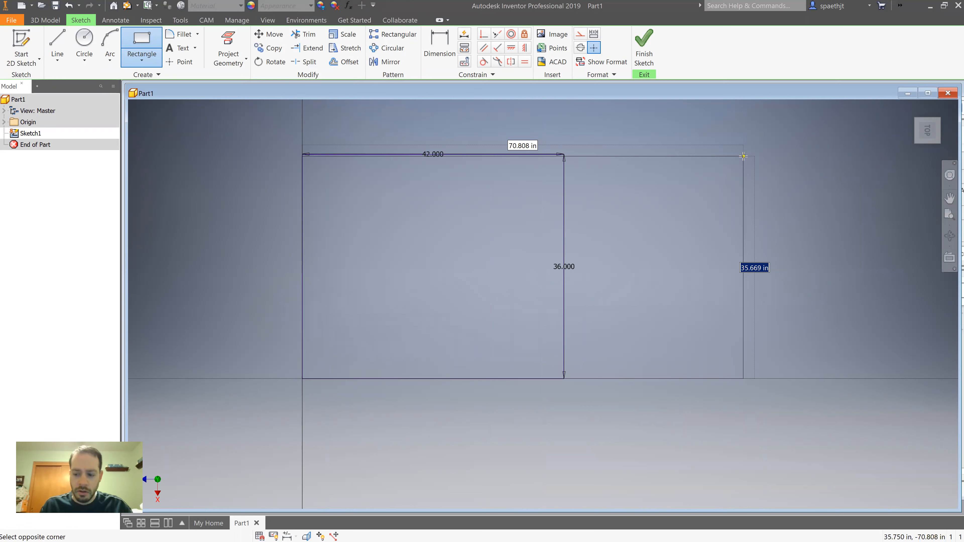
text(32)
key(Tab)
text(54)
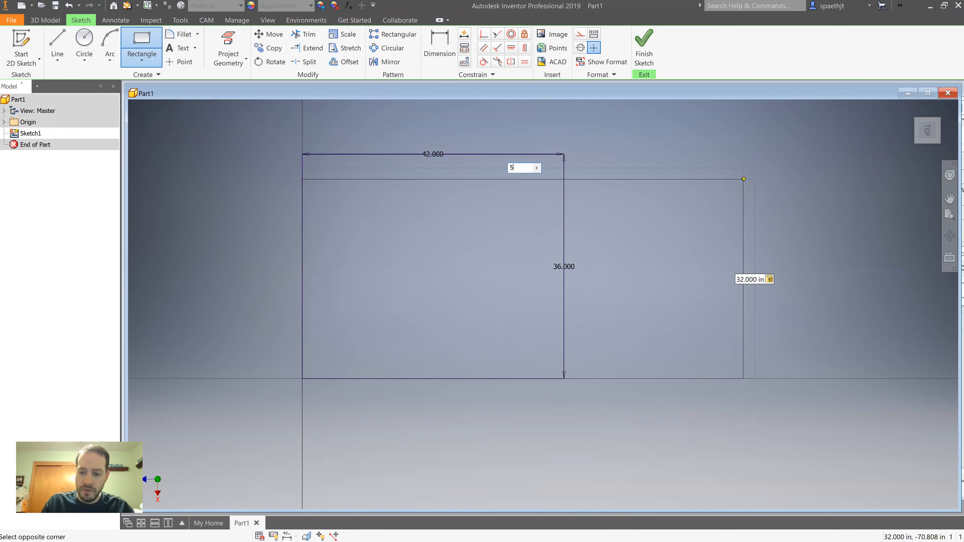
key(Tab)
key(Return)
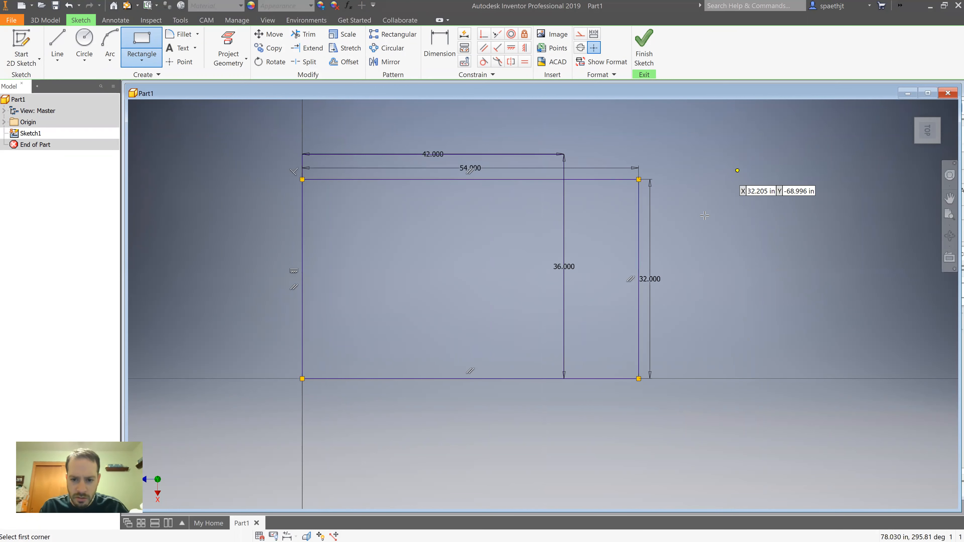
right_click(740, 212)
click(706, 184)
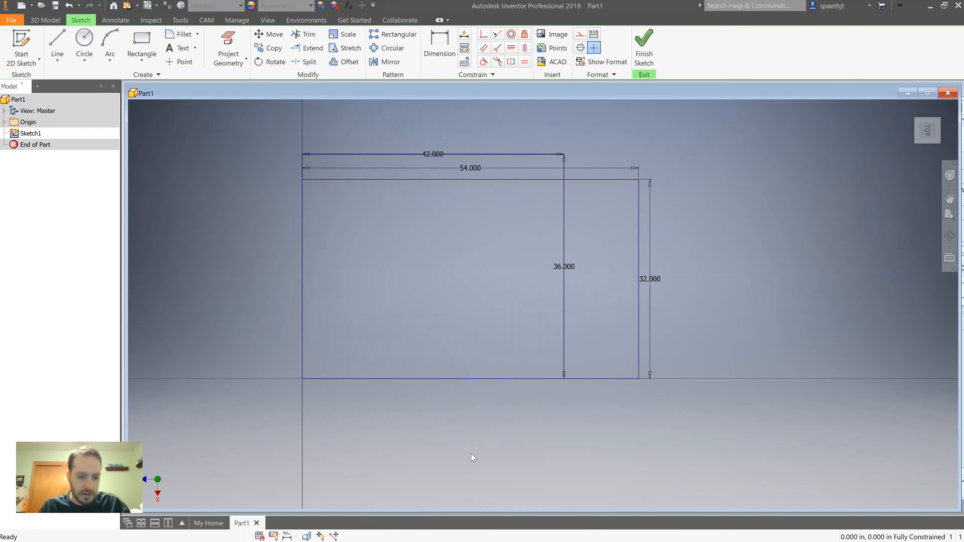
Step: Check the table dimensions in the Photos app, return to Inventor and set the 54 in rectangle's height to 36 in
key(alt+Tab)
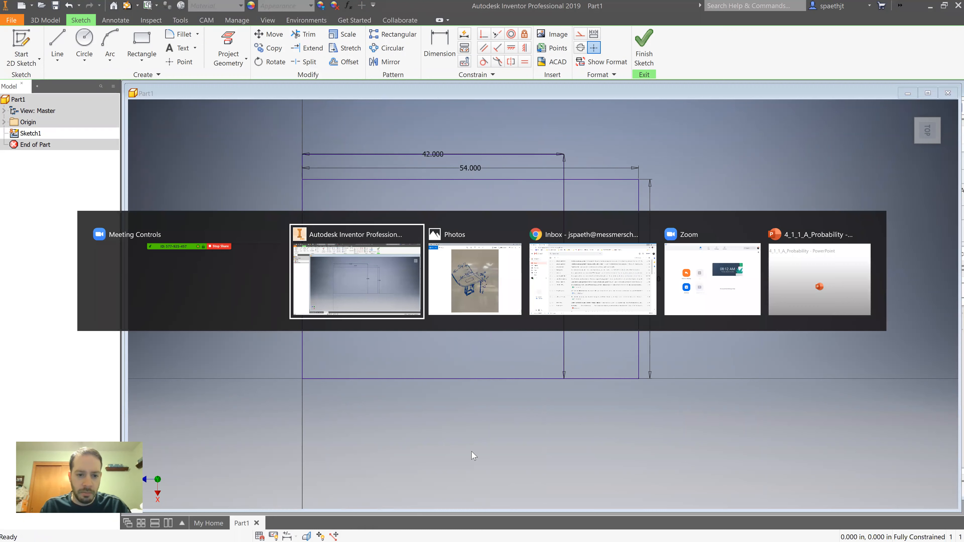
key(alt+Tab)
key(alt+Tab)
click(438, 245)
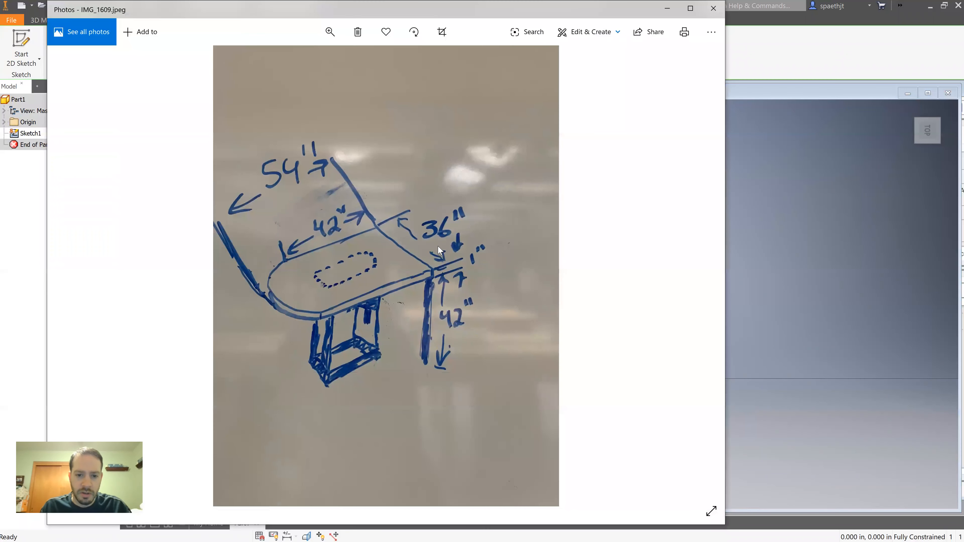
key(alt+Tab)
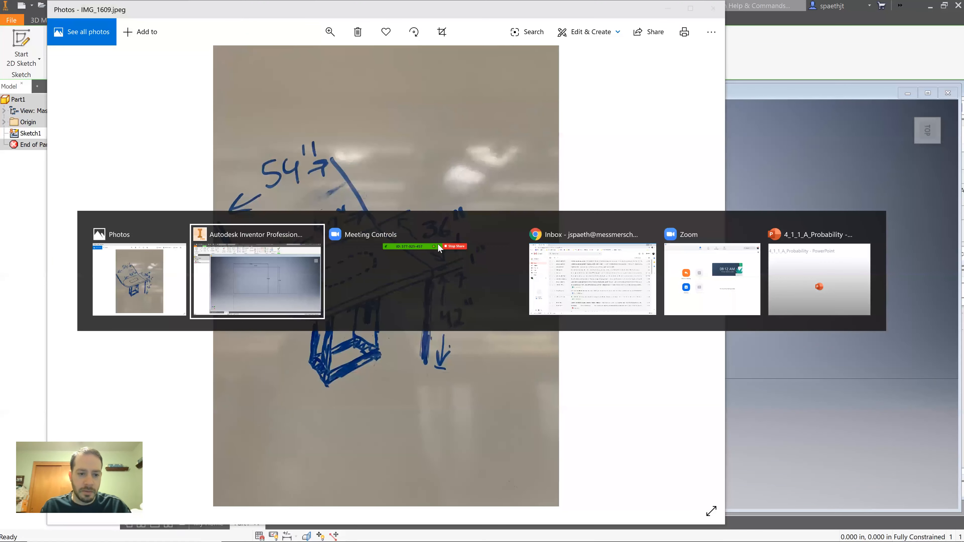
double_click(649, 281)
text(36)
key(Return)
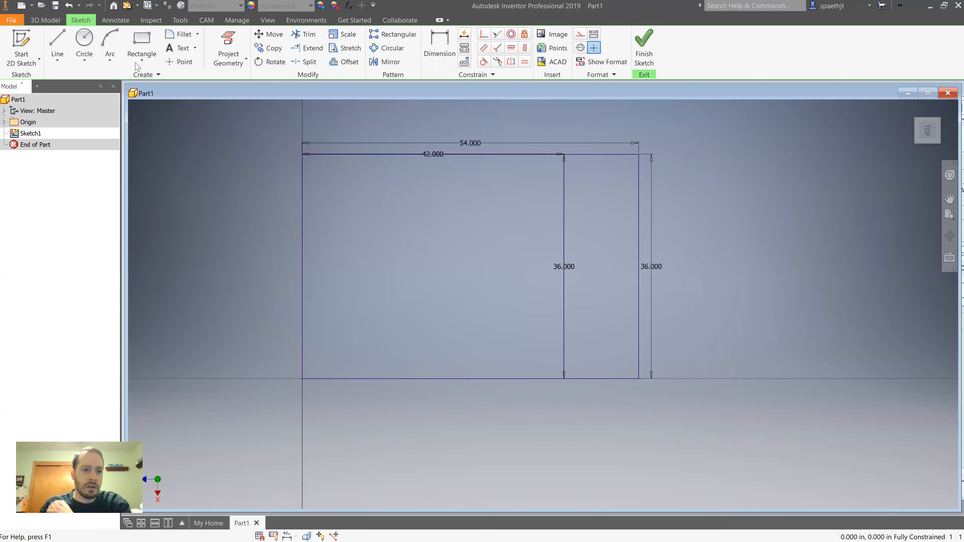
Step: Draw a three-point arc between the 42 in rectangle's far corners, bulging out to the midpoint of the outer rectangle's far edge
click(110, 41)
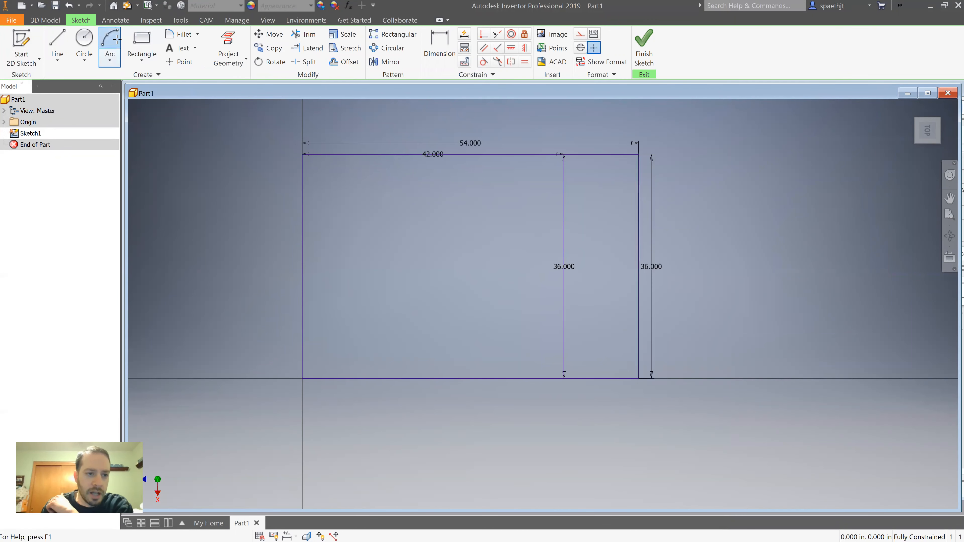
click(564, 379)
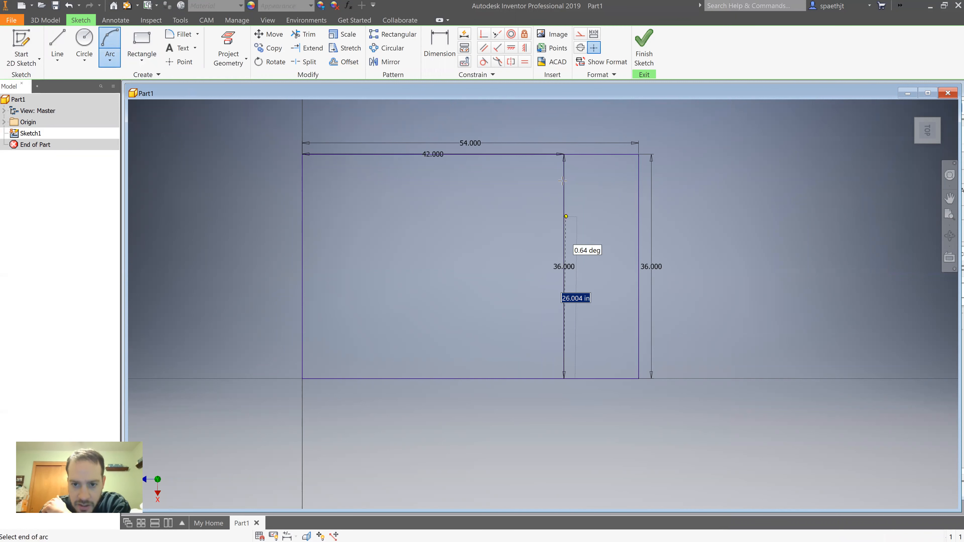
click(563, 154)
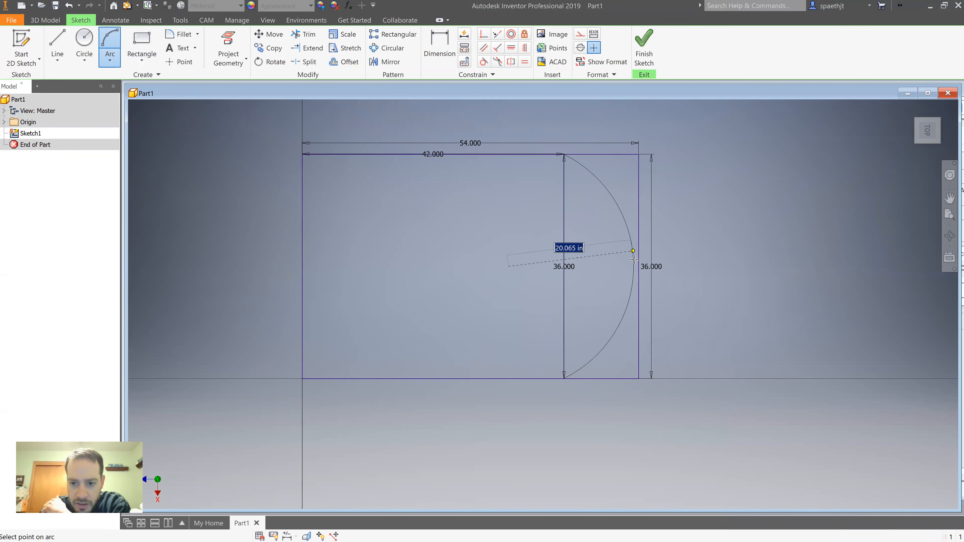
click(639, 267)
right_click(718, 228)
click(746, 230)
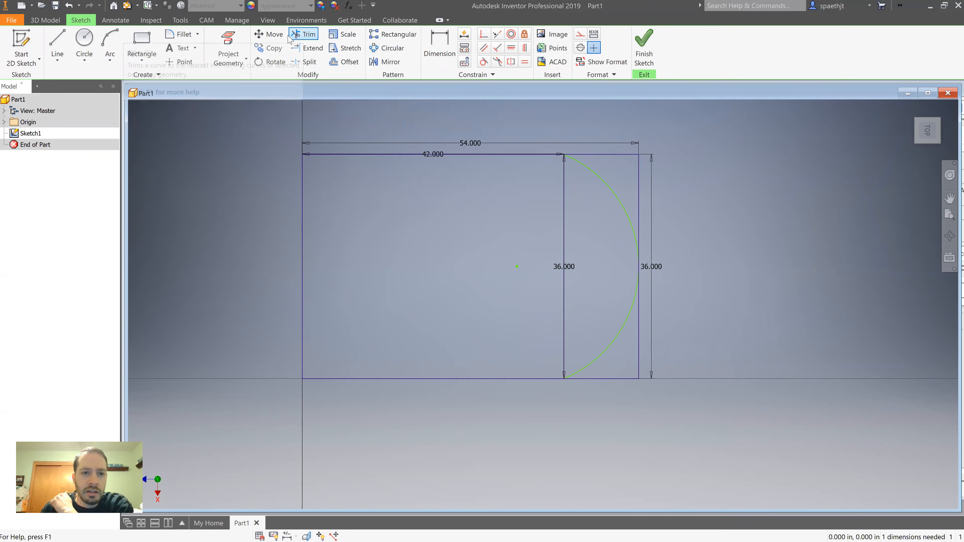
Step: Convert the 54 in rectangle's upper, far and lower edges to construction lines
click(635, 155)
right_click(634, 158)
click(639, 185)
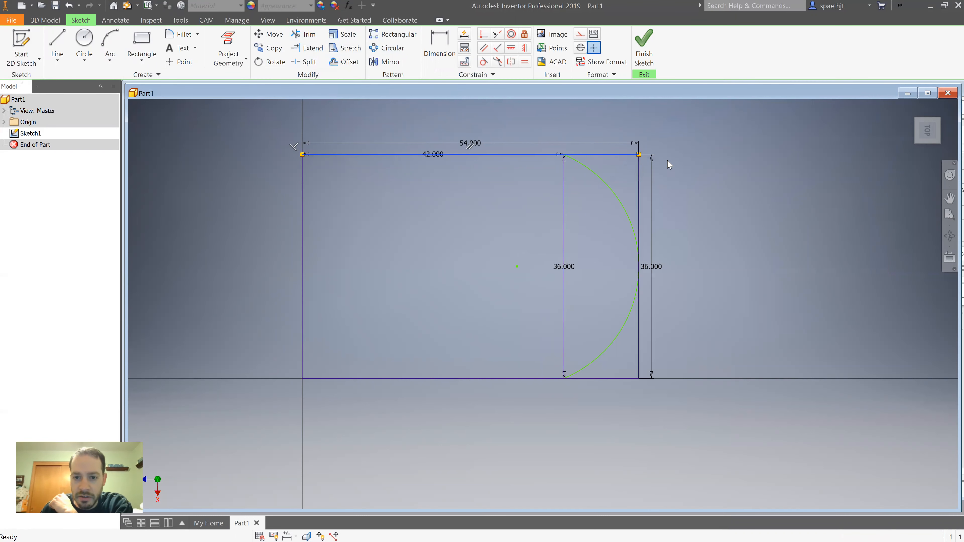
right_click(640, 176)
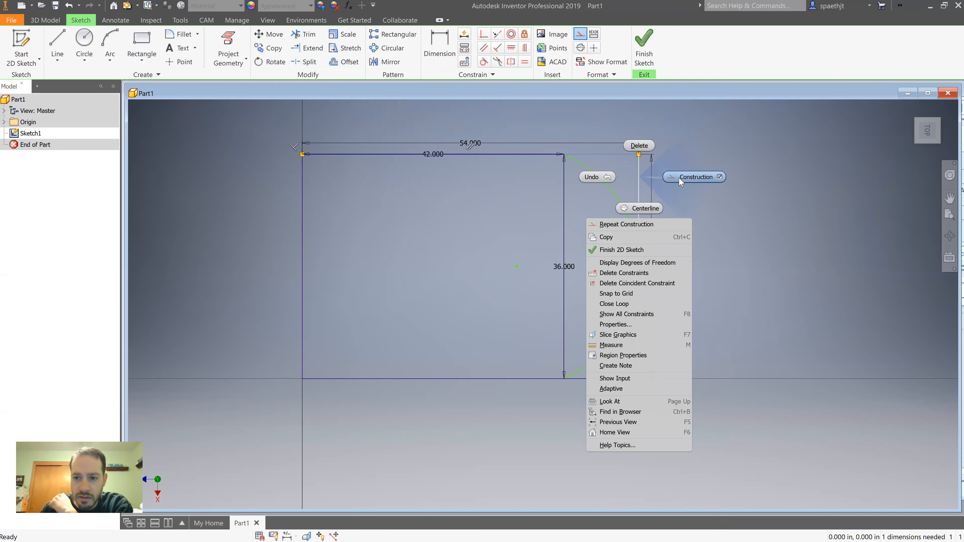
click(732, 254)
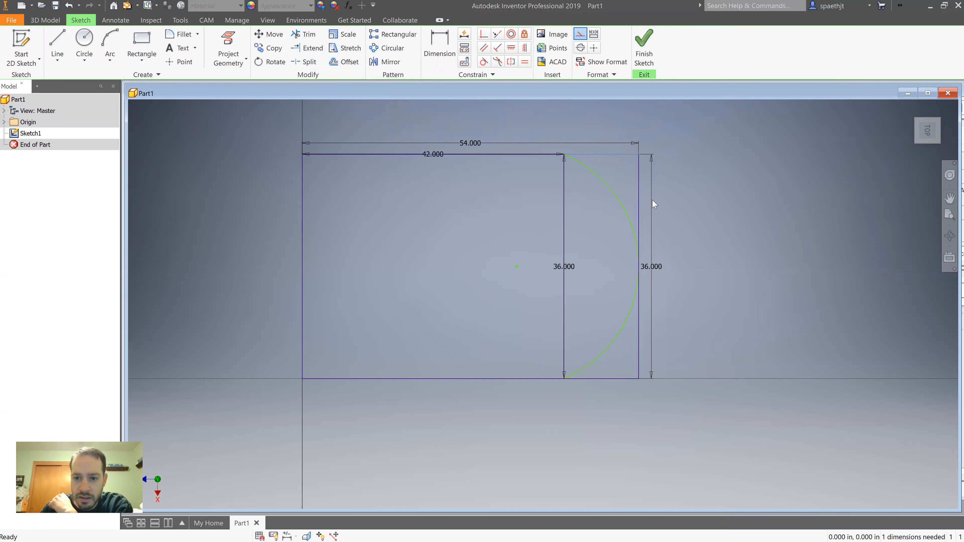
right_click(640, 200)
click(645, 224)
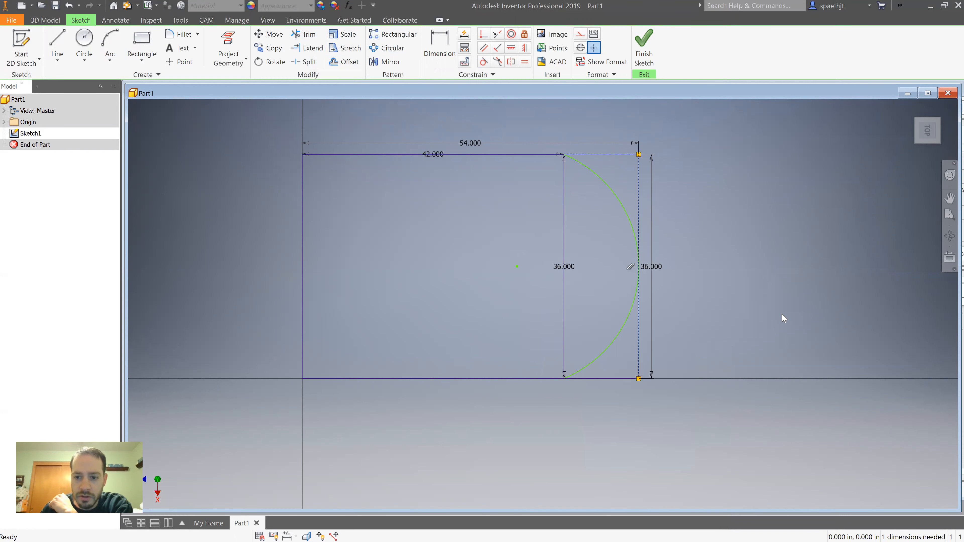
right_click(617, 379)
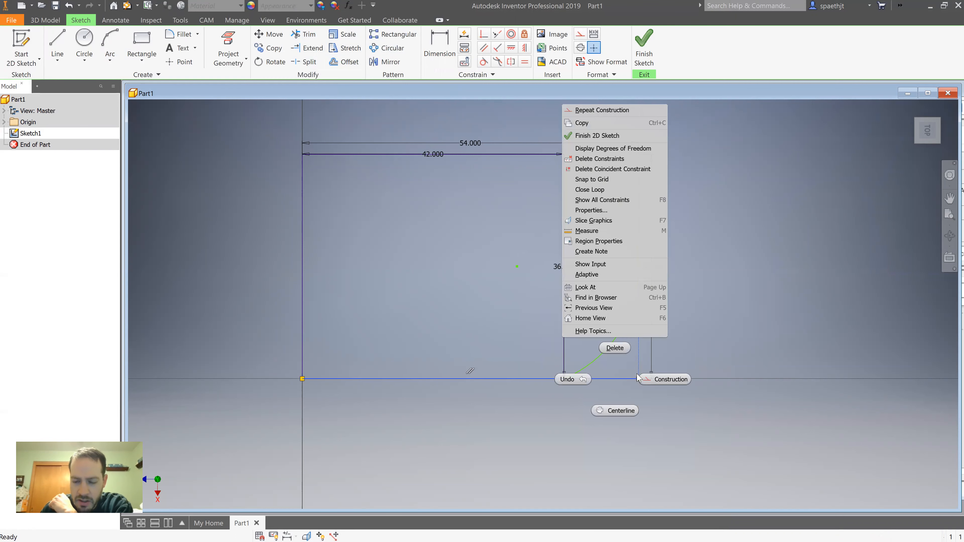
click(670, 379)
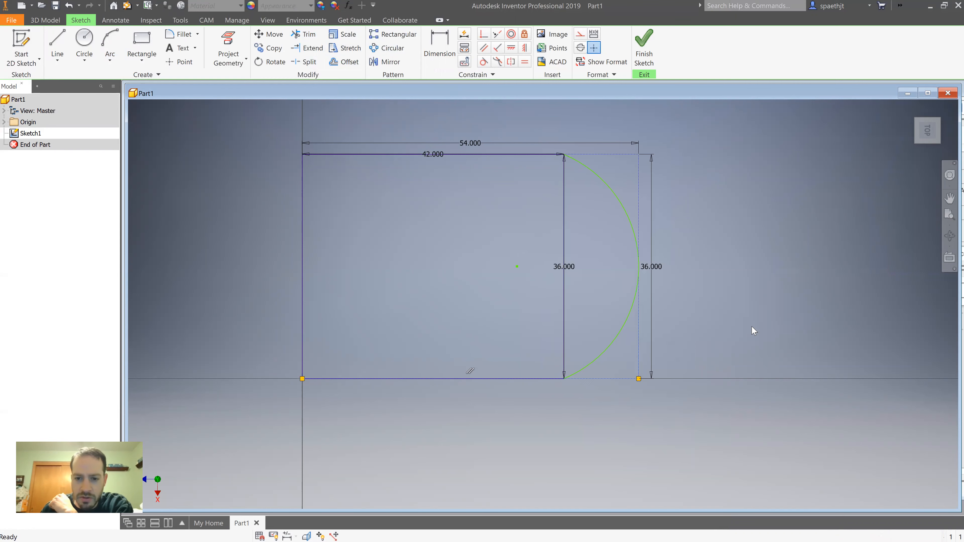
Step: Move the inner rectangle's 36 in dimension off its edge and into the arc area
right_click(563, 232)
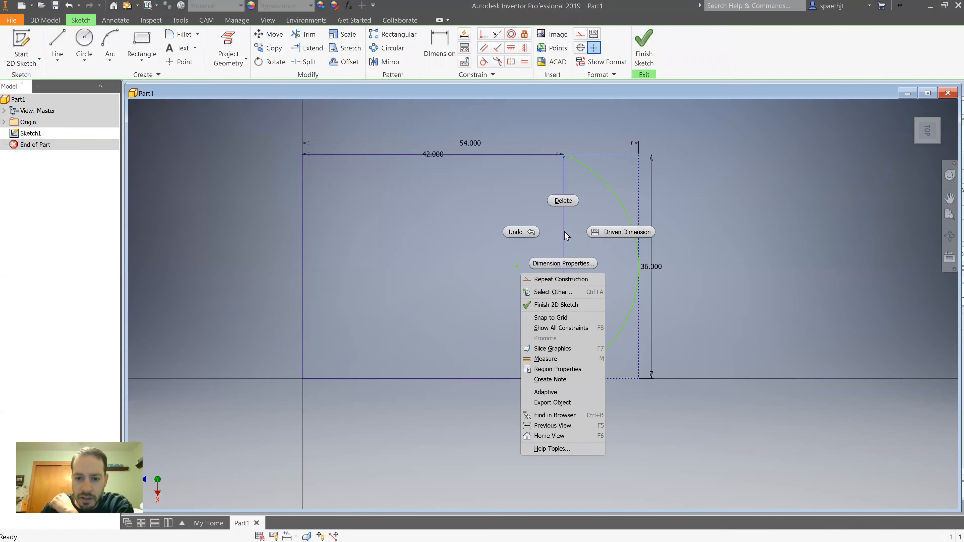
click(818, 245)
click(572, 267)
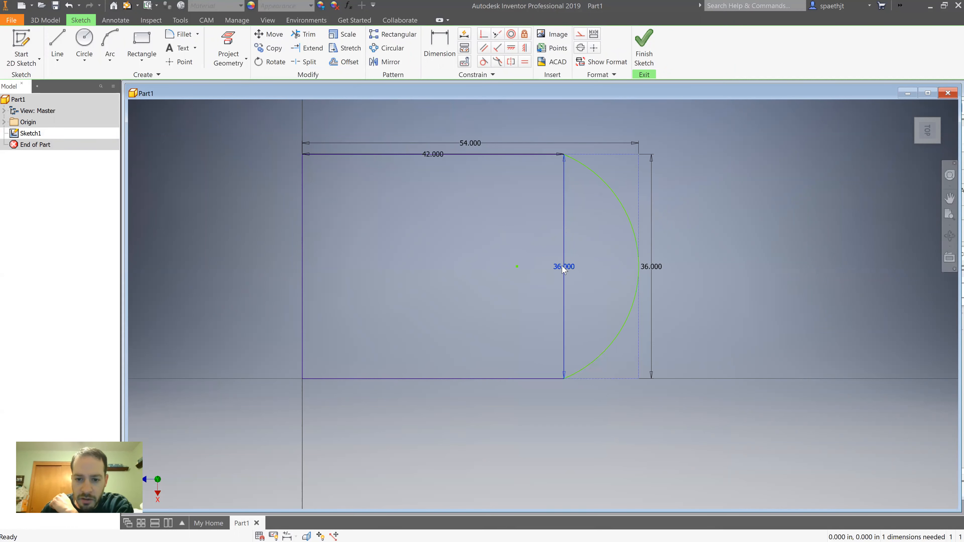
drag(564, 268, 592, 268)
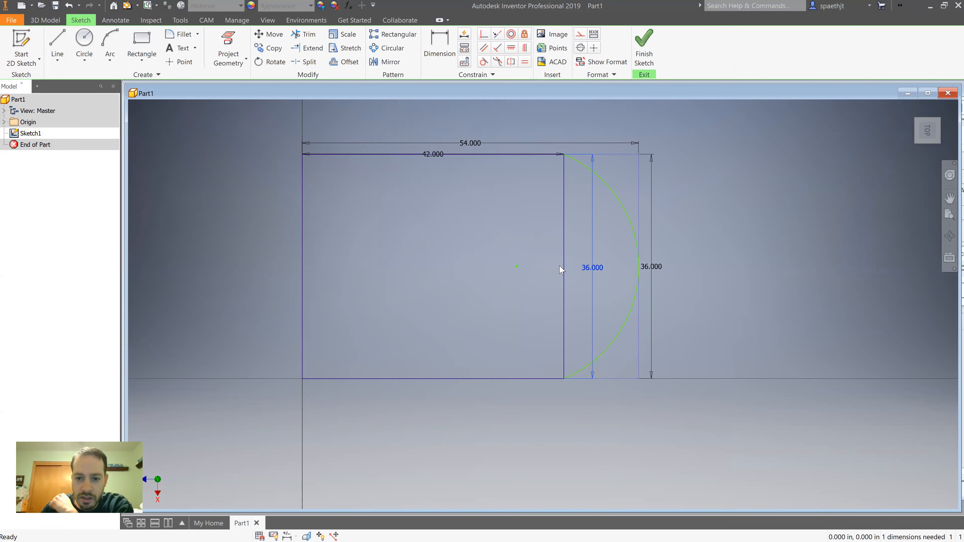
Step: Convert the vertical line joining the arc's endpoints to a construction line
right_click(564, 268)
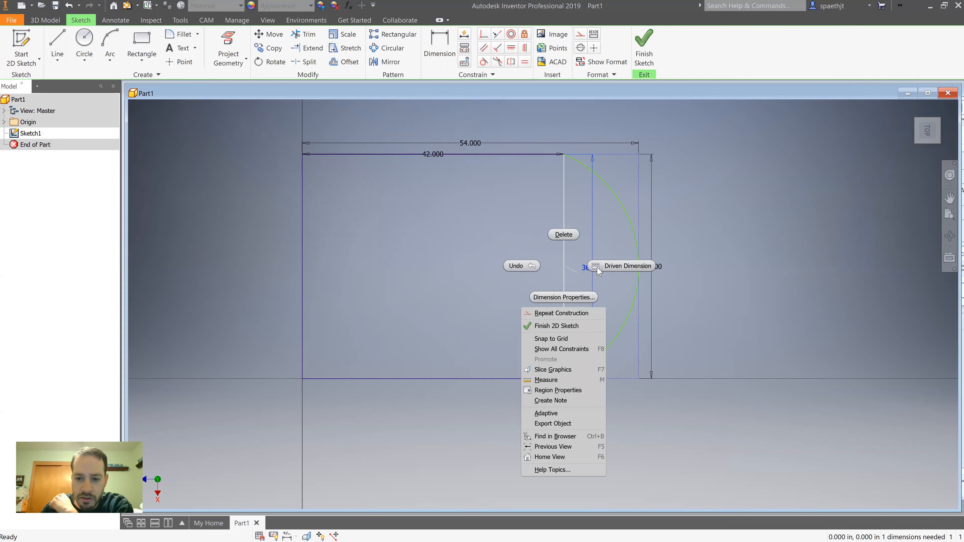
click(432, 307)
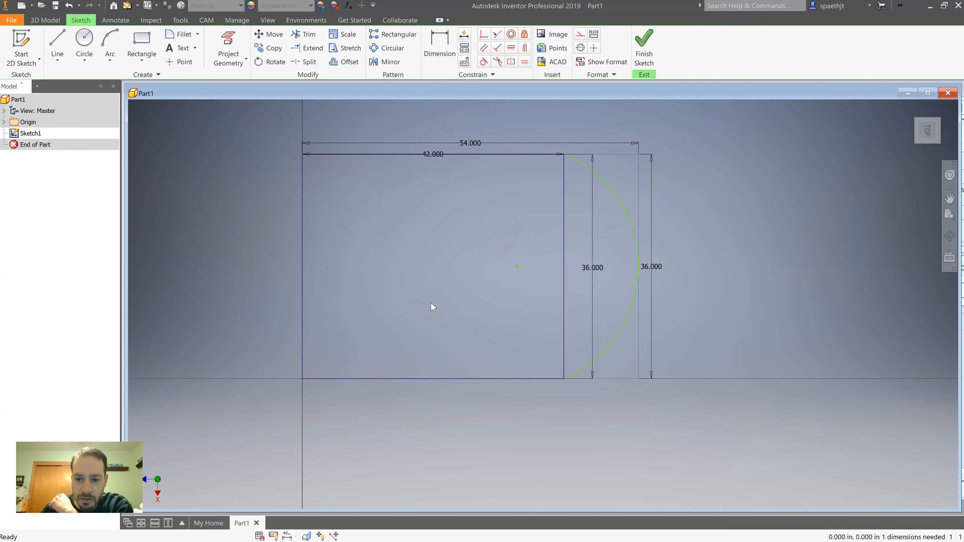
right_click(564, 266)
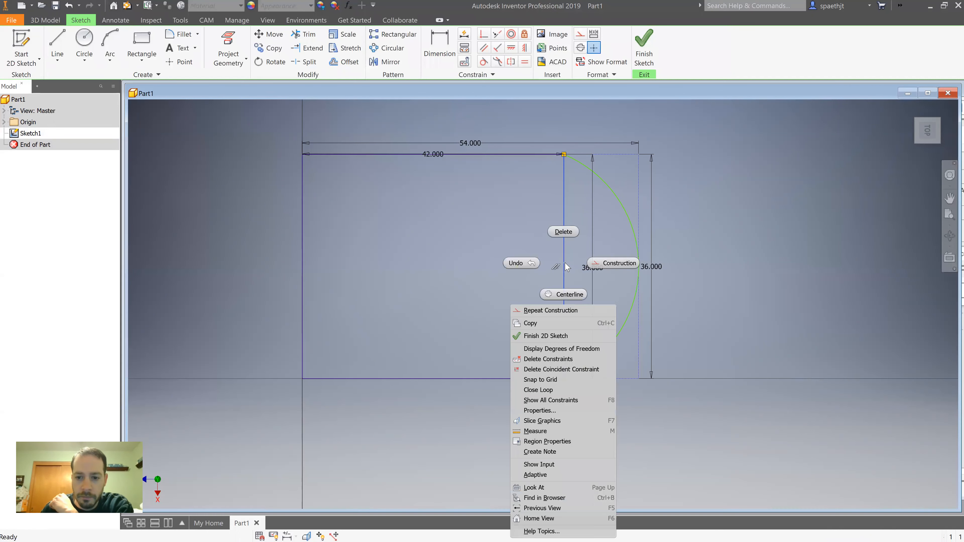
click(611, 265)
click(755, 263)
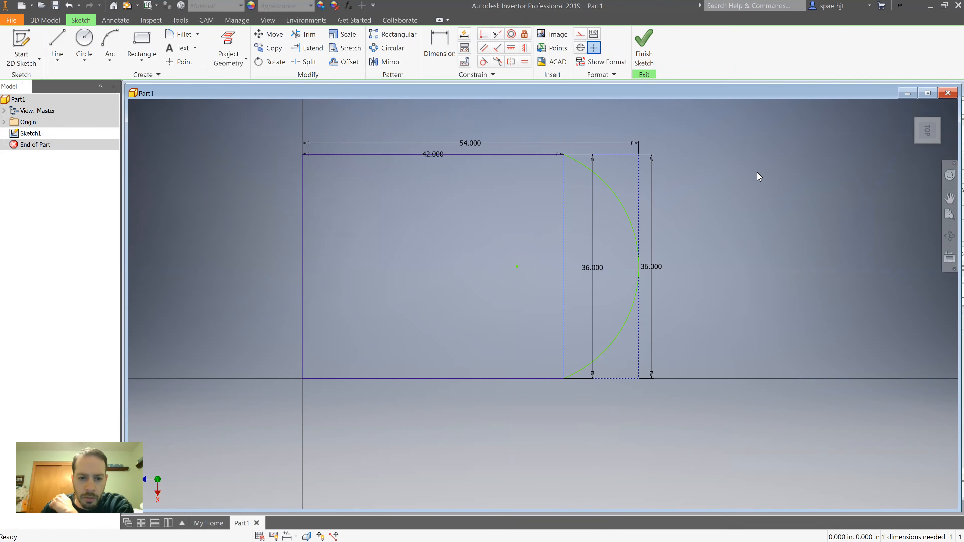
Step: Finish the sketch and extrude the rounded-end tabletop profile by 1 in
click(644, 44)
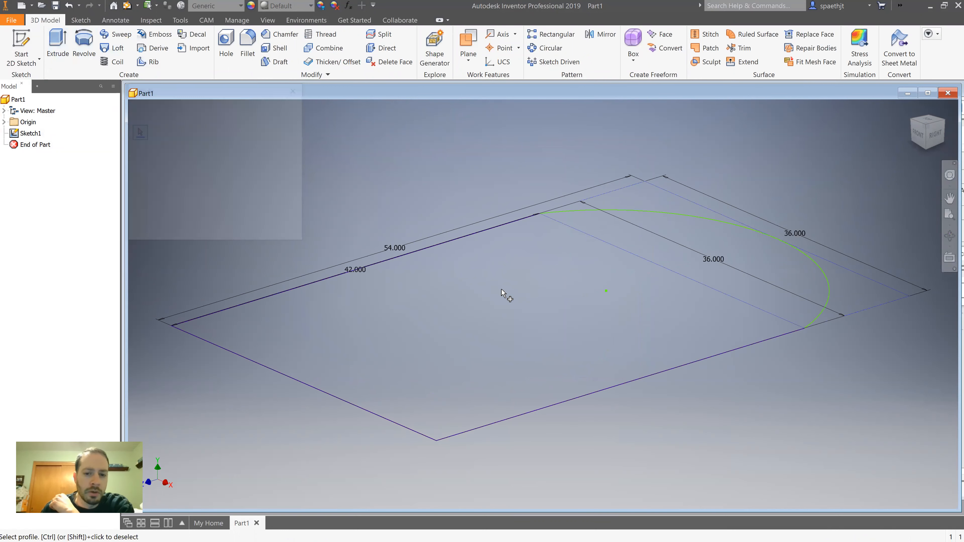
click(227, 152)
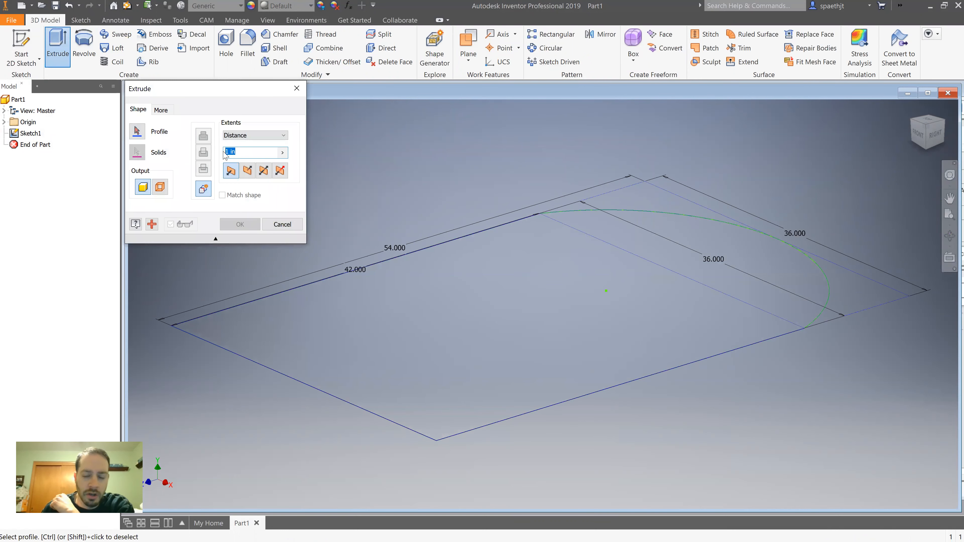
text(1)
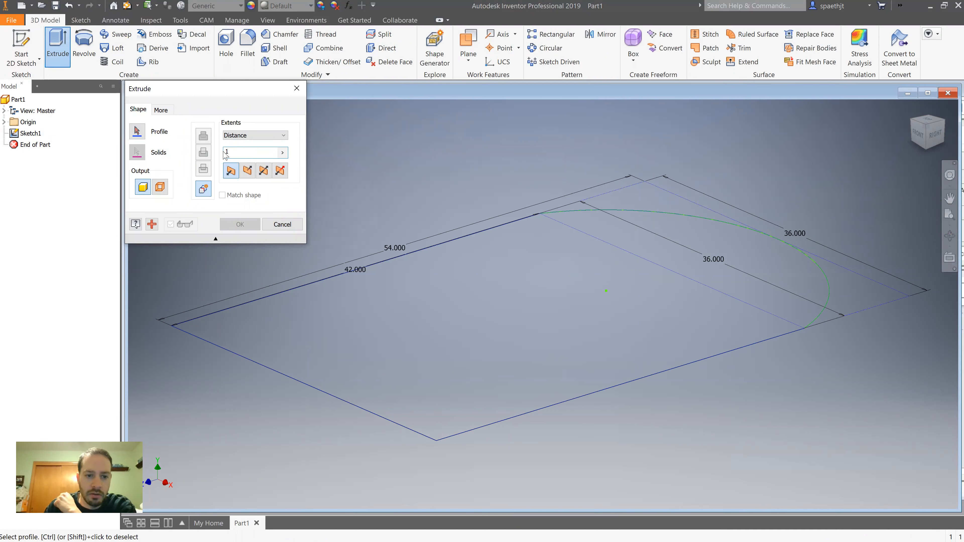
click(424, 310)
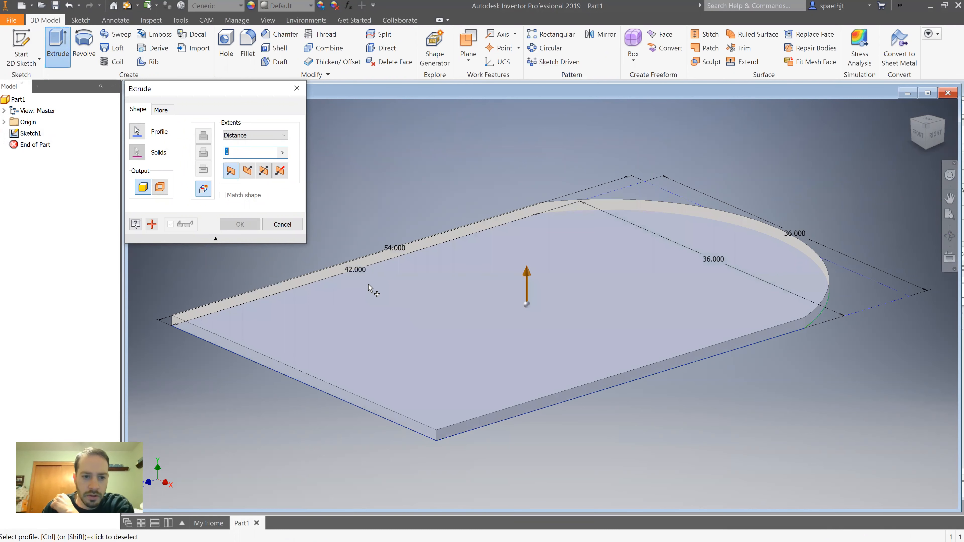
click(239, 224)
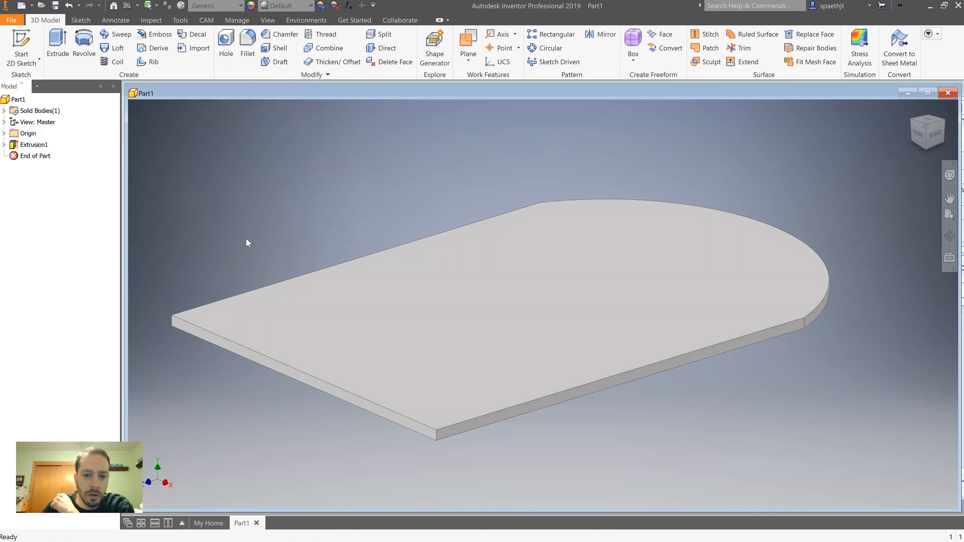
Step: Assign the Wood (Maple) material from the Inventor Material Library to the tabletop part
click(242, 6)
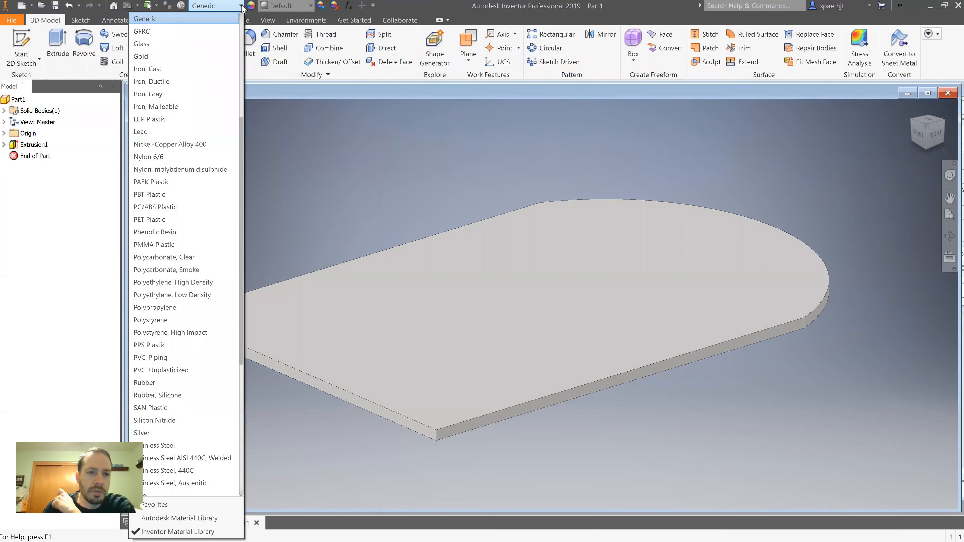
scroll(210, 235, down, 5)
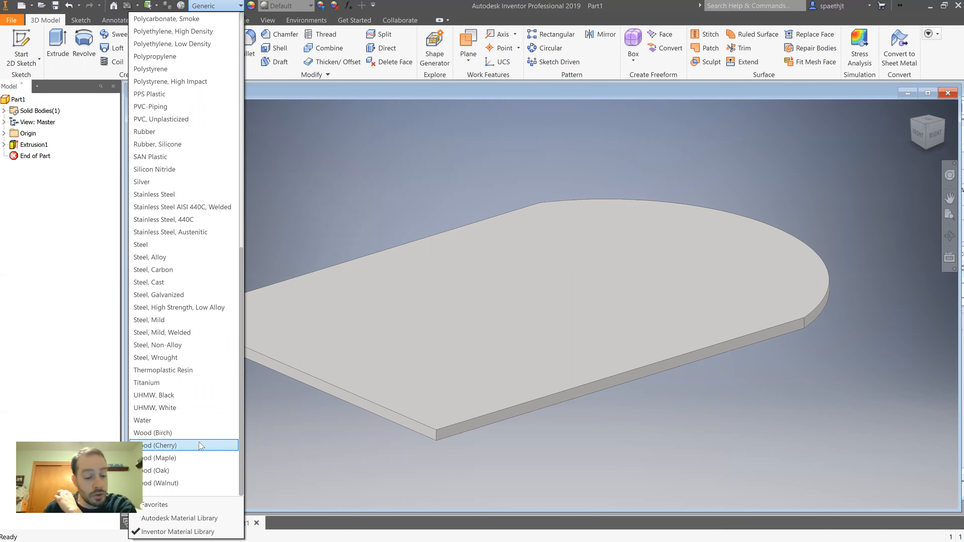
click(197, 460)
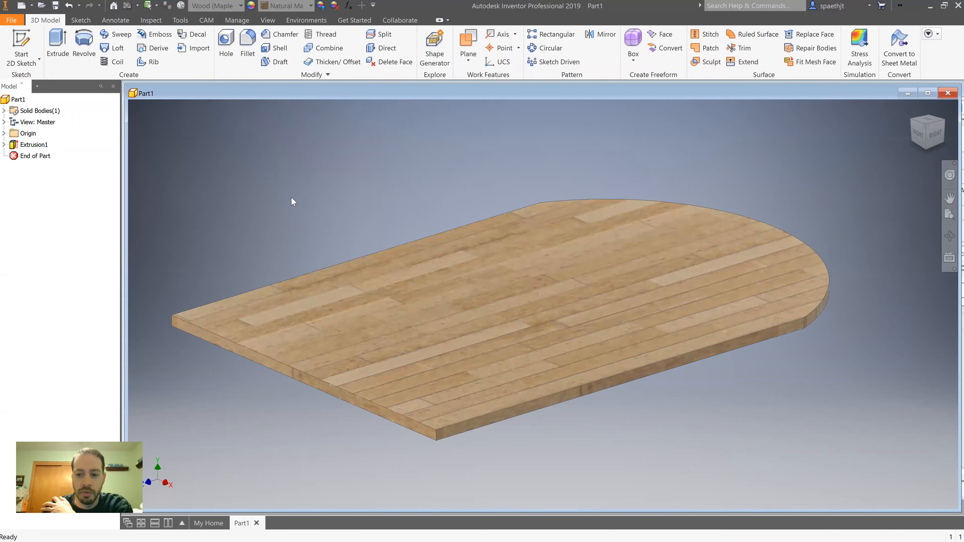
Step: Save the part to the Desktop as Table_top and close it
click(11, 20)
click(40, 138)
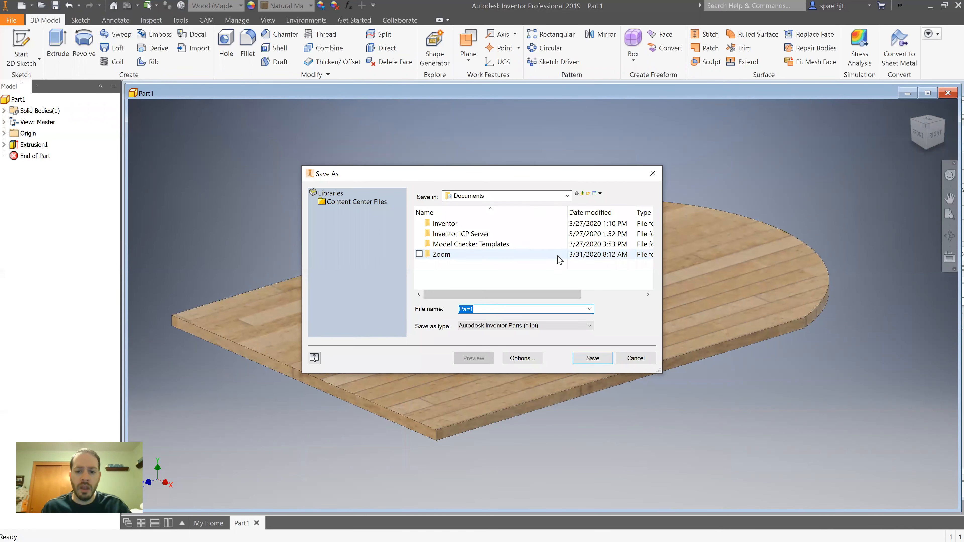
click(561, 196)
click(561, 198)
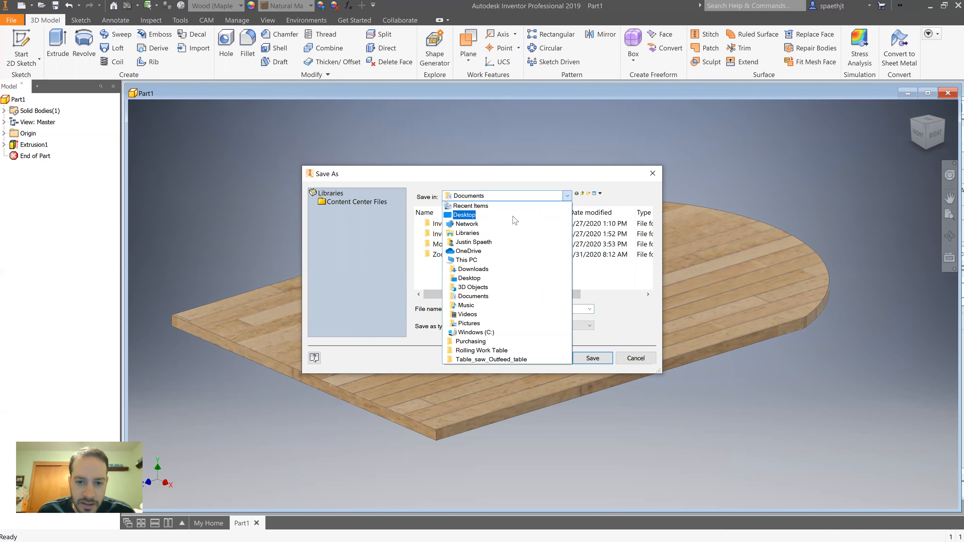
click(514, 216)
double_click(477, 309)
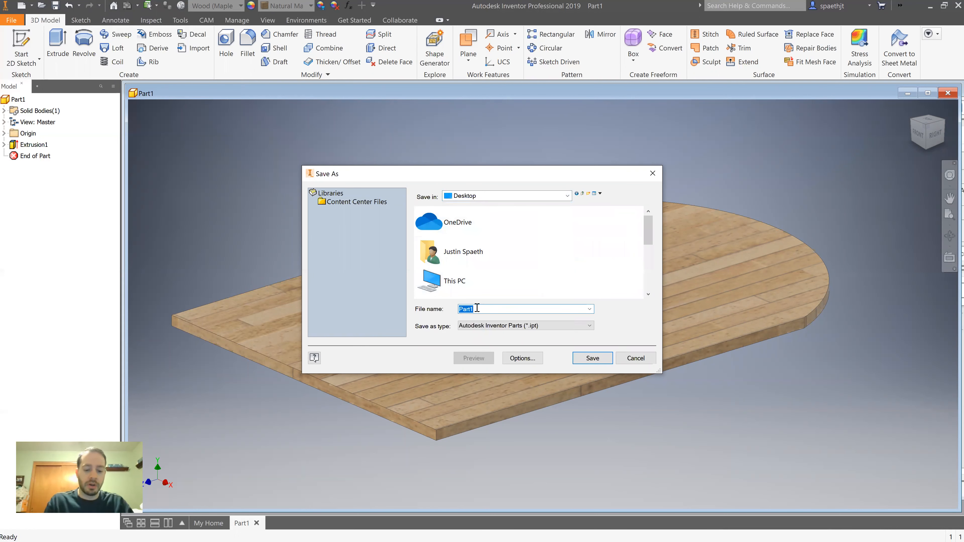
text(Toabl)
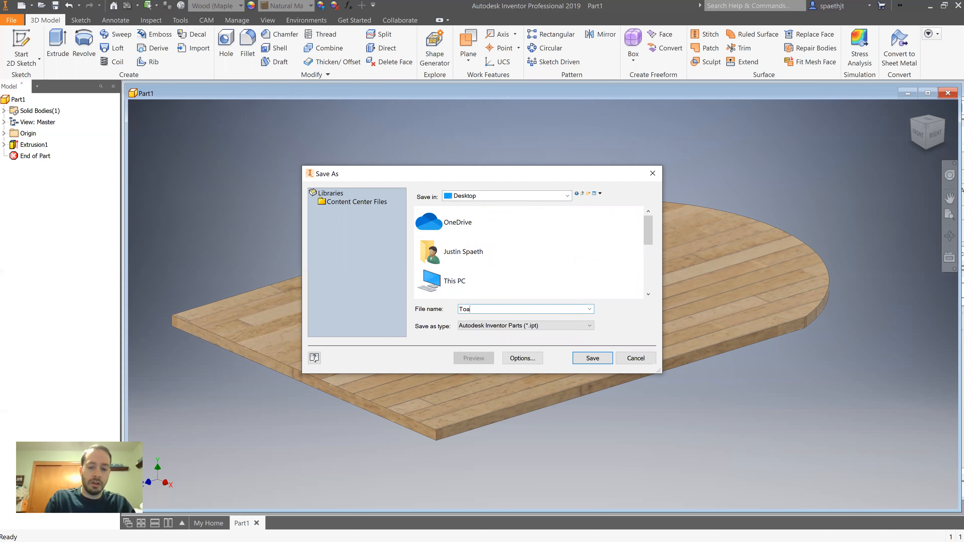
key(BackSpace)
key(BackSpace)
key(BackSpace)
text(able)
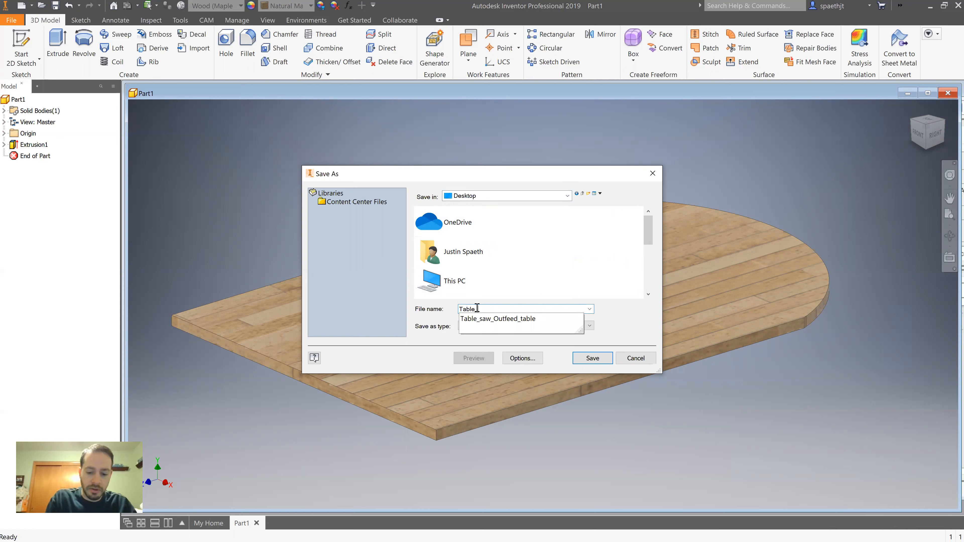
click(497, 318)
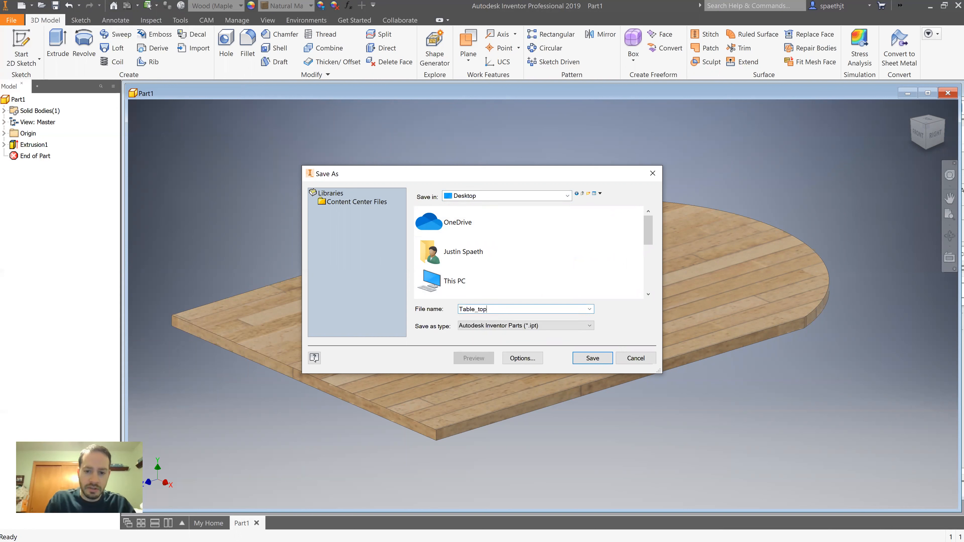
click(598, 359)
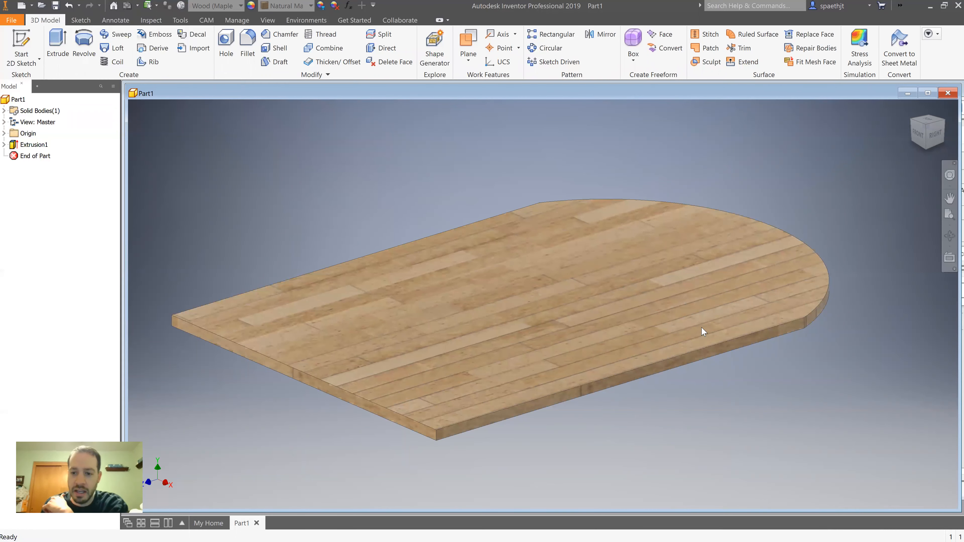
click(947, 94)
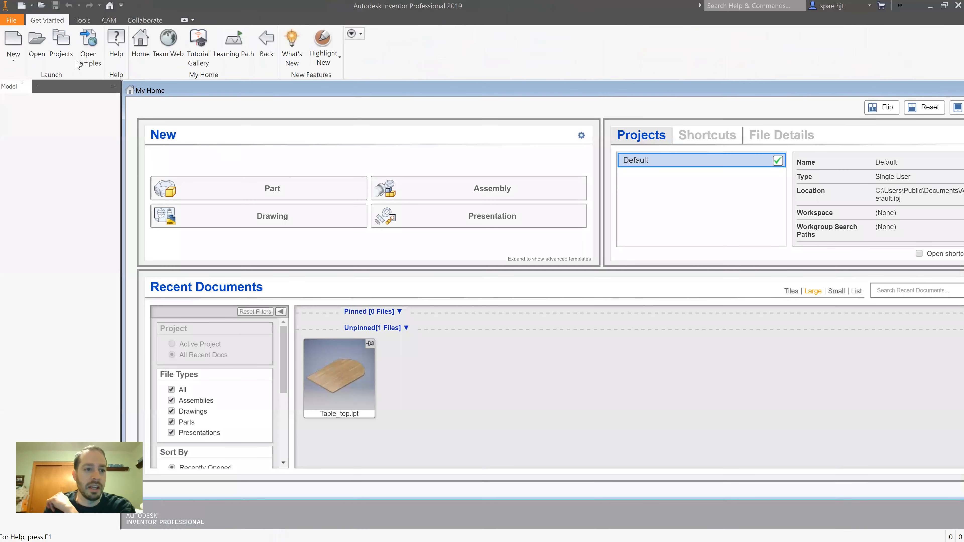
Step: Start a new single-user project in the project wizard, ready for its name
click(51, 42)
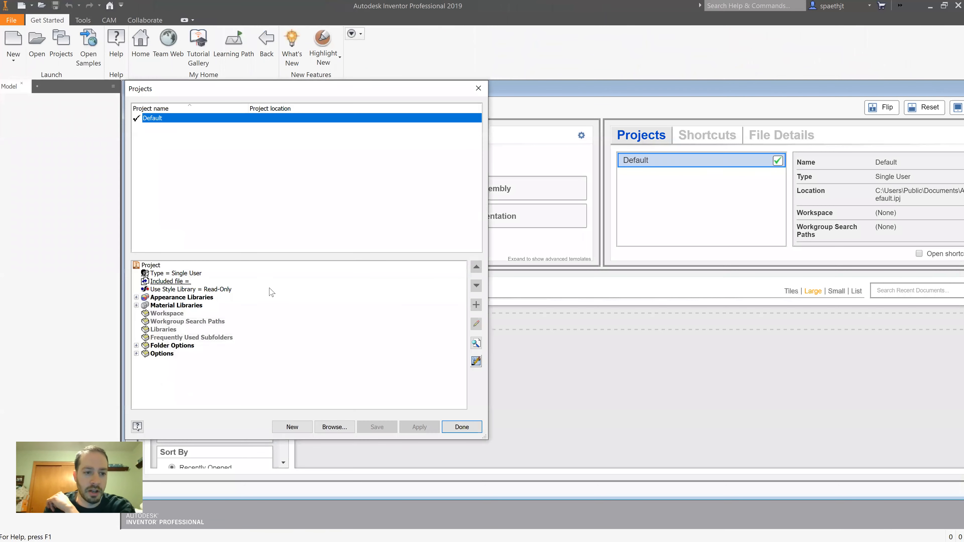
click(295, 427)
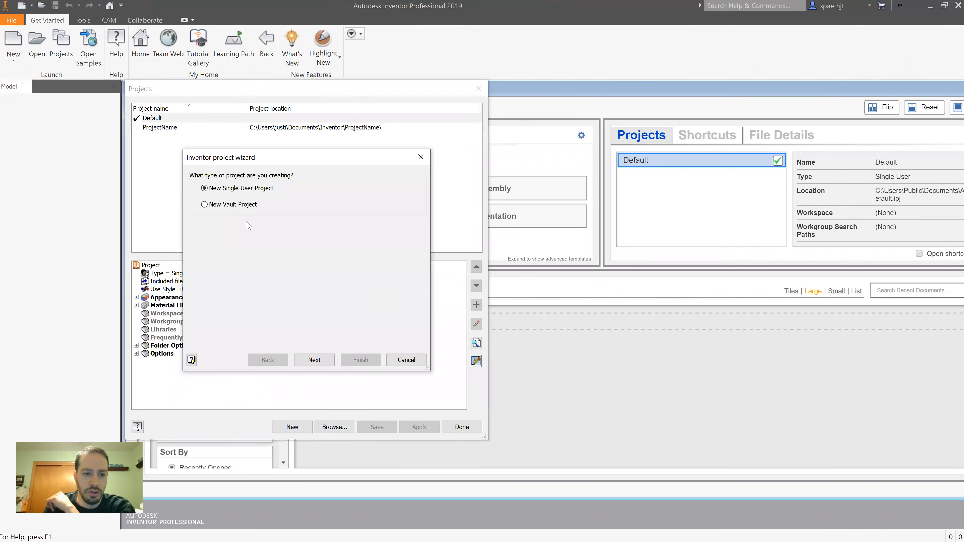
click(316, 361)
drag(274, 197, 178, 197)
text(Studn)
key(BackSpace)
text(ent_)
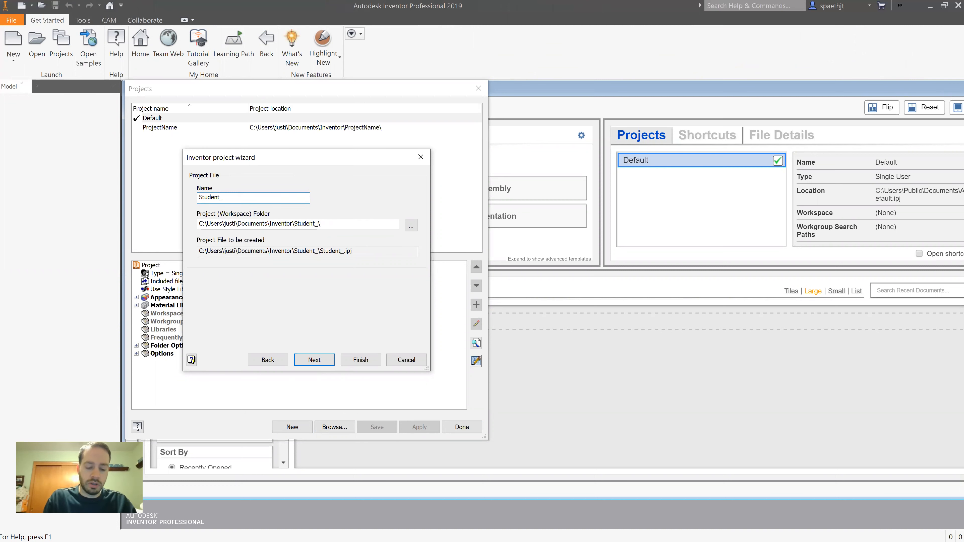
text(Gathering)
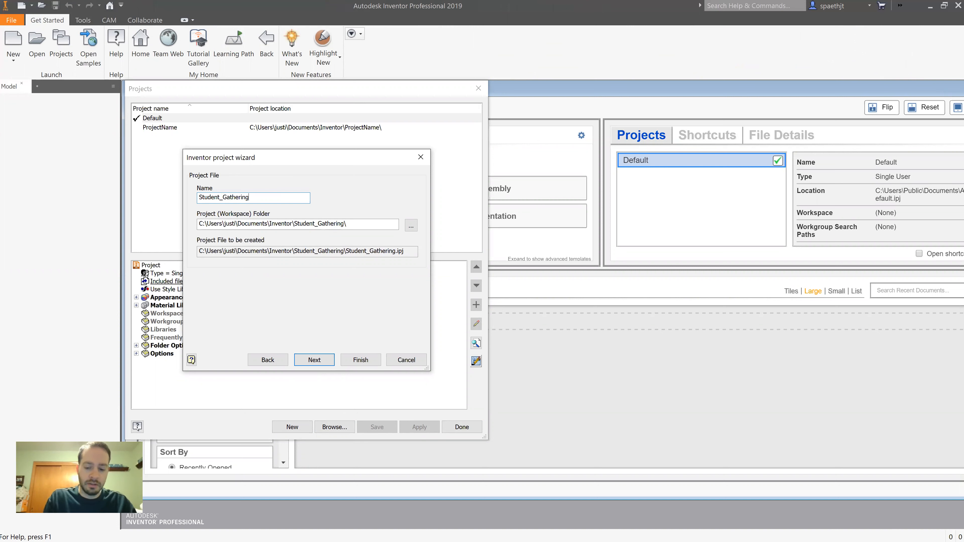
key(BackSpace)
key(BackSpace)
key(BackSpace)
key(BackSpace)
key(BackSpace)
key(BackSpace)
key(BackSpace)
key(BackSpace)
key(BackSpace)
key(BackSpace)
key(BackSpace)
key(BackSpace)
key(BackSpace)
key(BackSpace)
key(BackSpace)
key(BackSpace)
key(BackSpace)
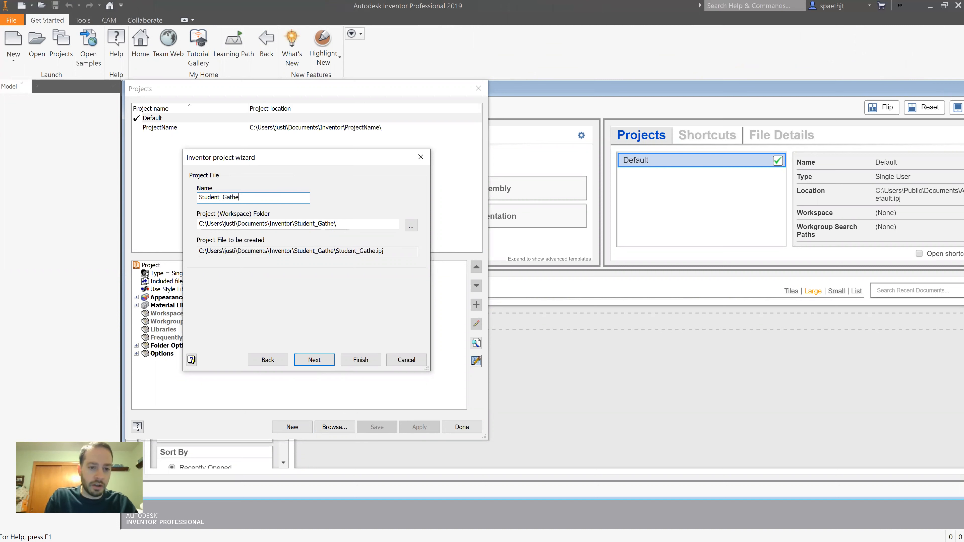
Step: Name the project Groupwork_Table and make a new Groupwork_Table folder on the Desktop for its location
text(Groupw)
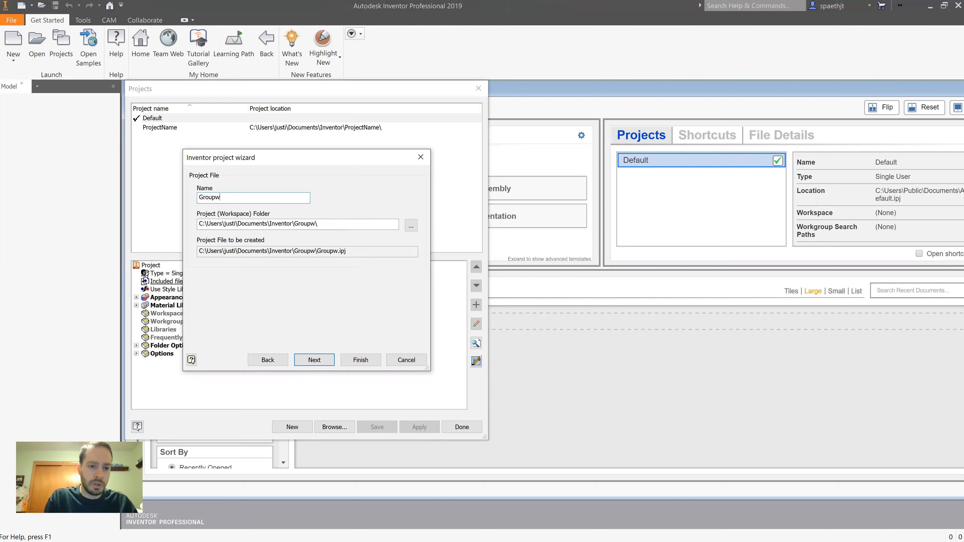
text(ork_Table)
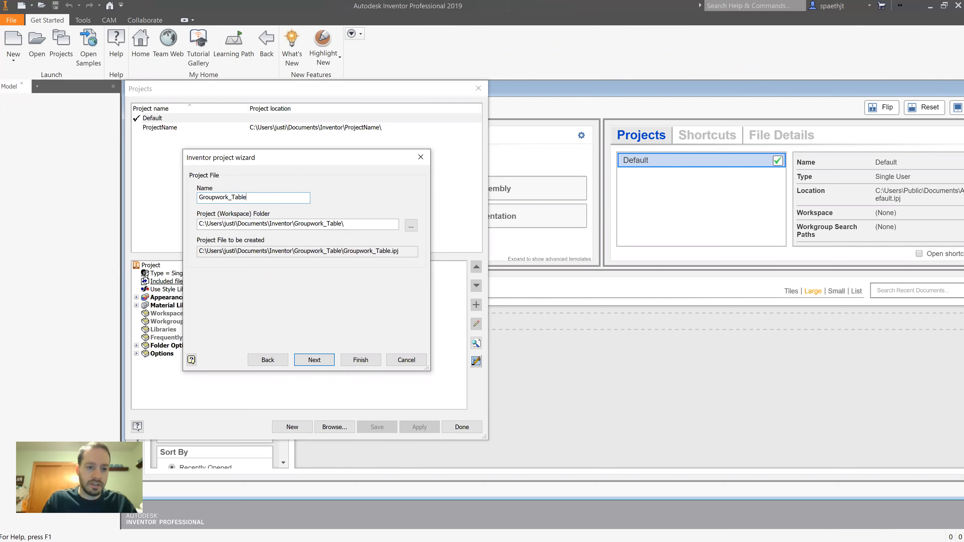
click(411, 226)
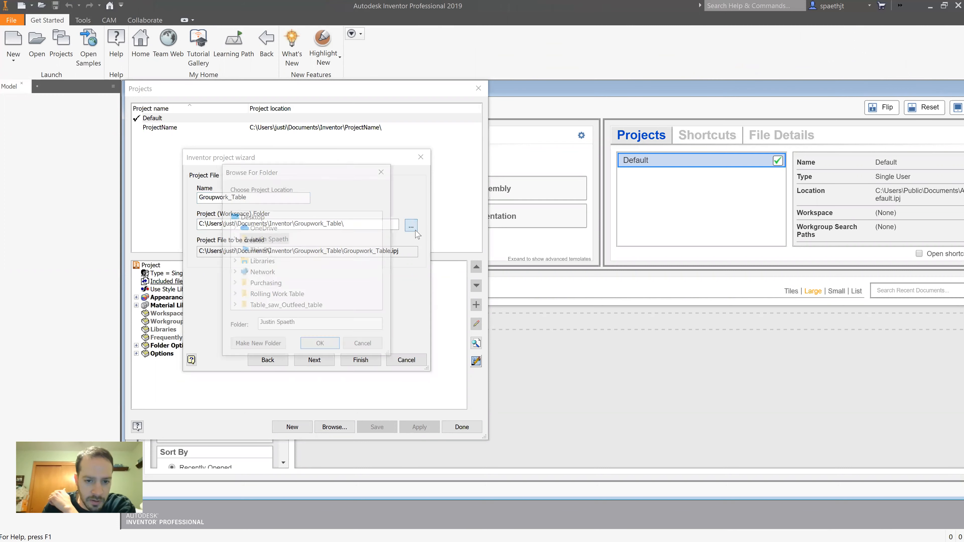
click(251, 216)
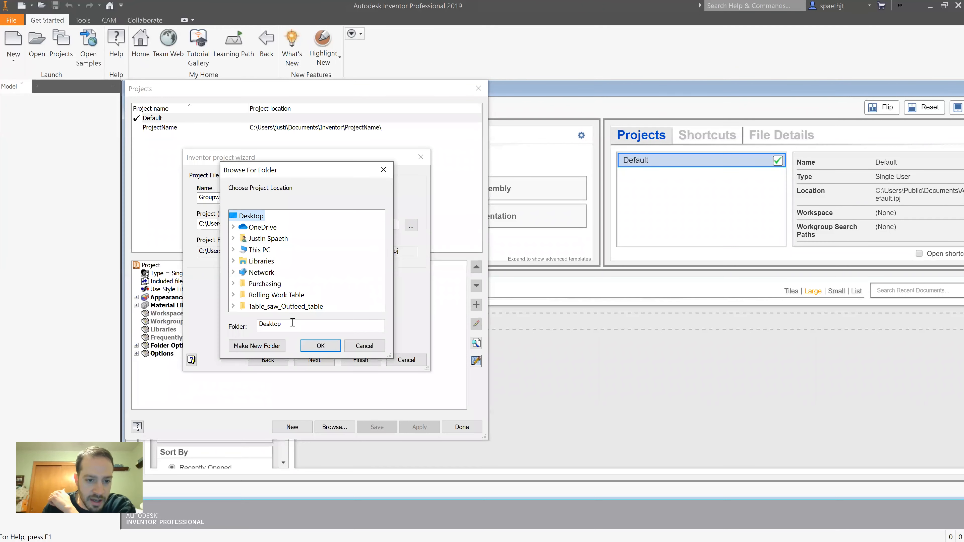
click(257, 346)
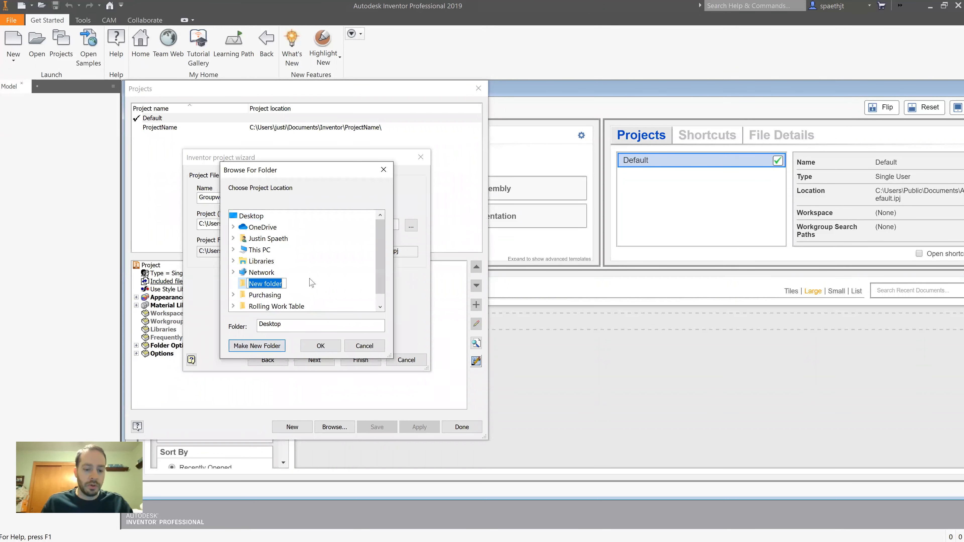
text(Groupwork)
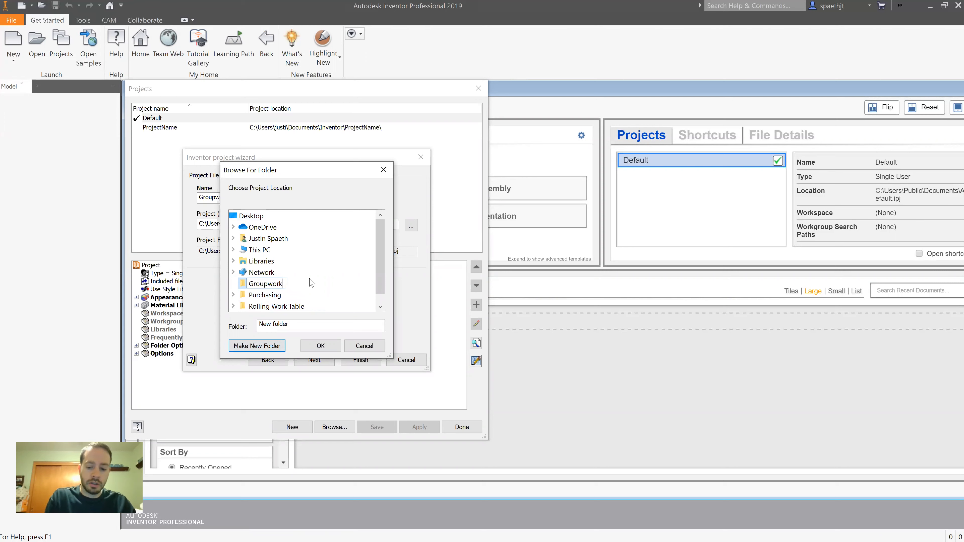
text(_Table)
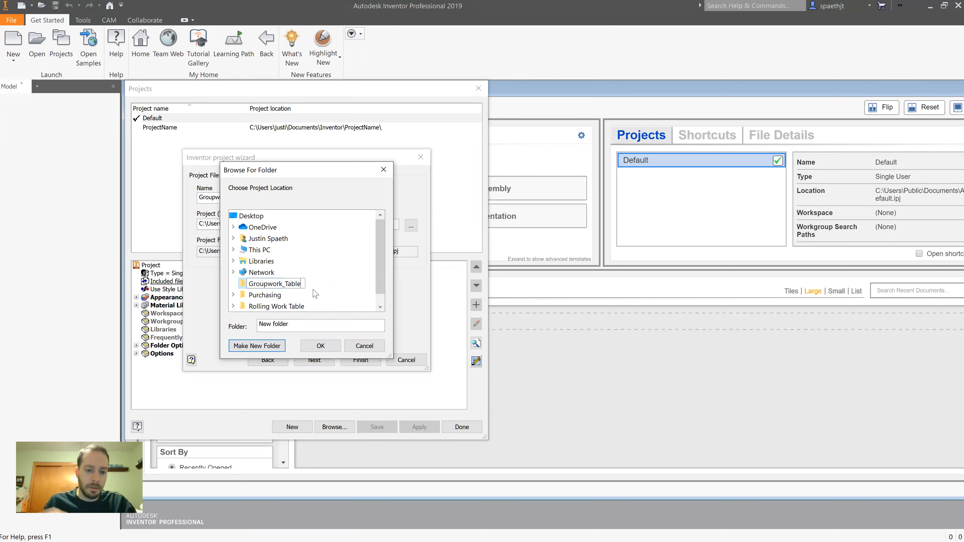
click(312, 346)
Step: Set the project's workspace to the Desktop's Groupwork_Table folder and finish creating the project
click(412, 227)
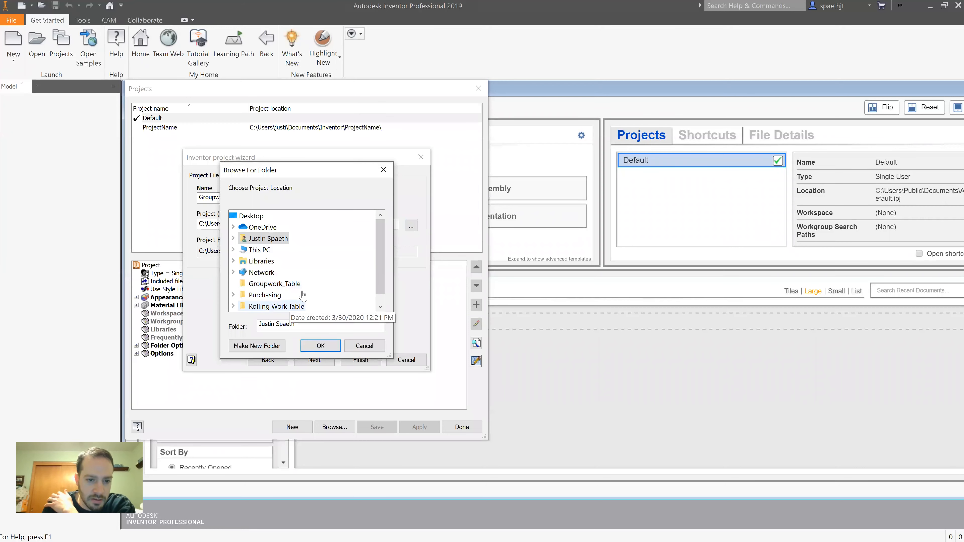
click(291, 285)
click(321, 345)
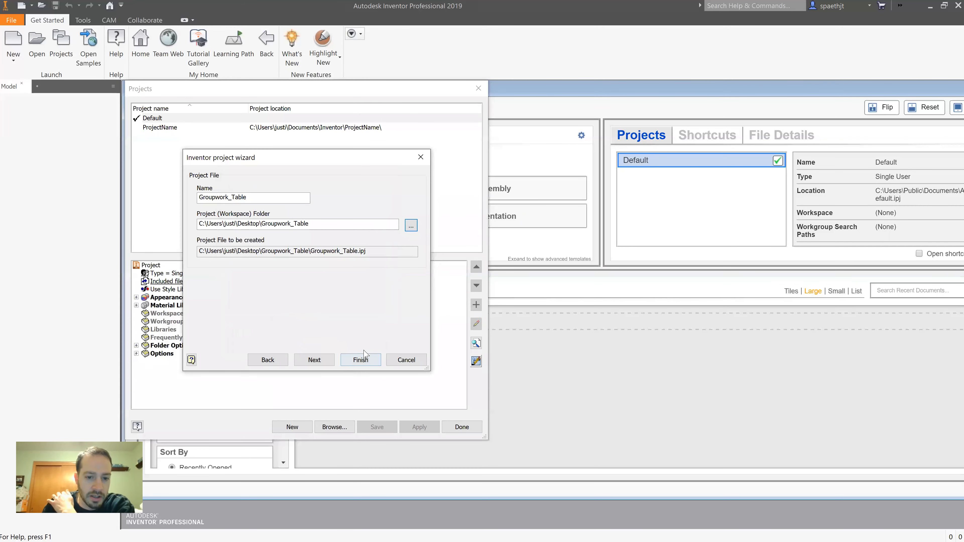
click(361, 360)
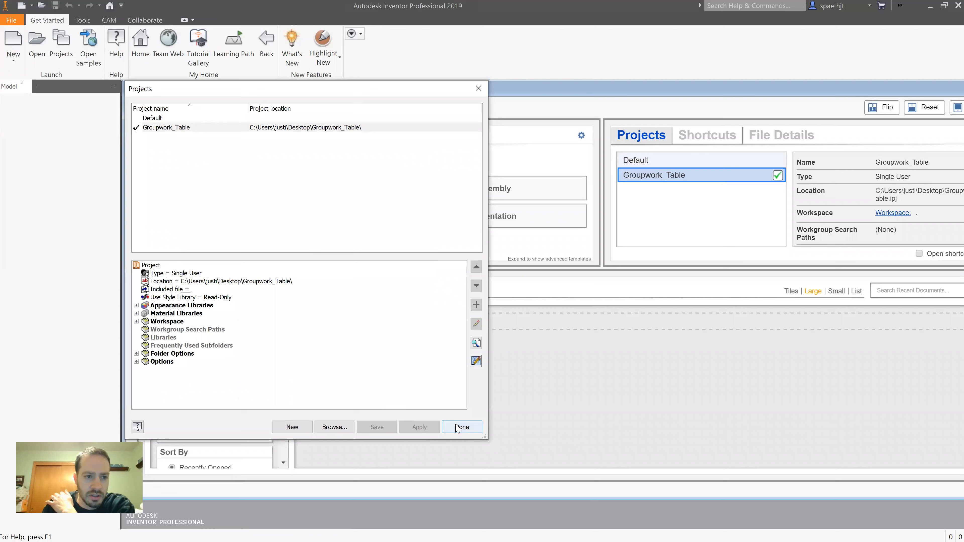
click(459, 427)
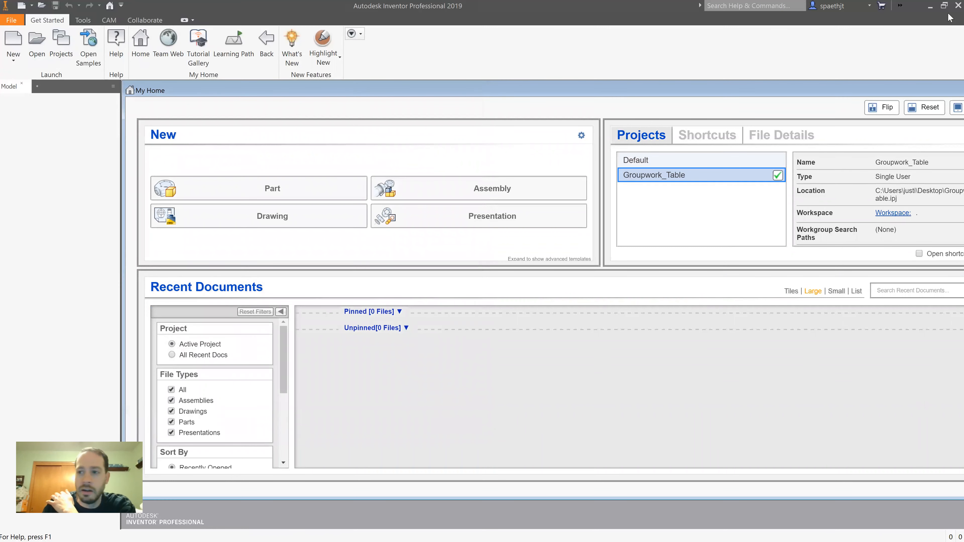
Step: Close the table sketch photo and move the Table_top part file from the desktop into the Groupwork_Table folder
click(930, 6)
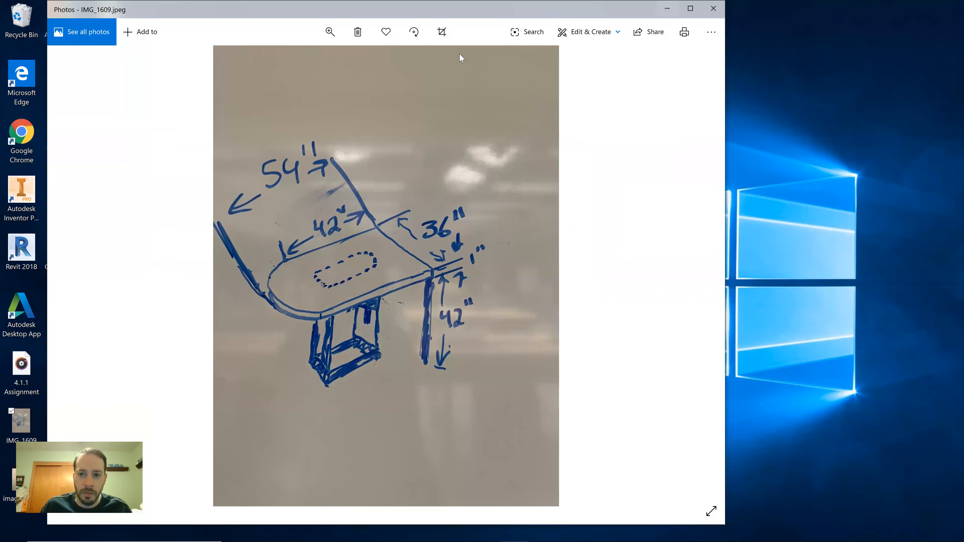
key(alt+F4)
drag(68, 202, 66, 253)
Step: Bring up the hand-drawn table sketch in Photos to check its dimensions, and return to Inventor
mouse_move(288, 529)
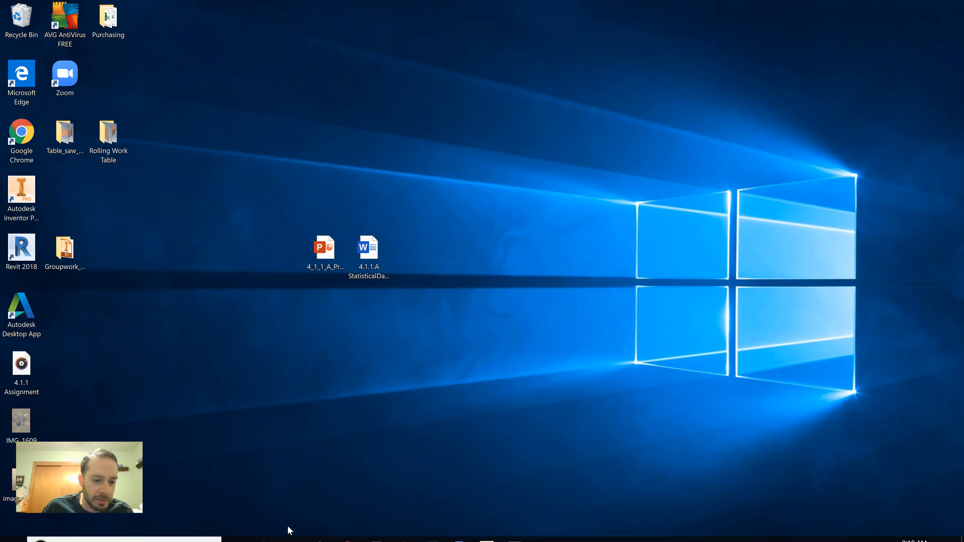
click(347, 531)
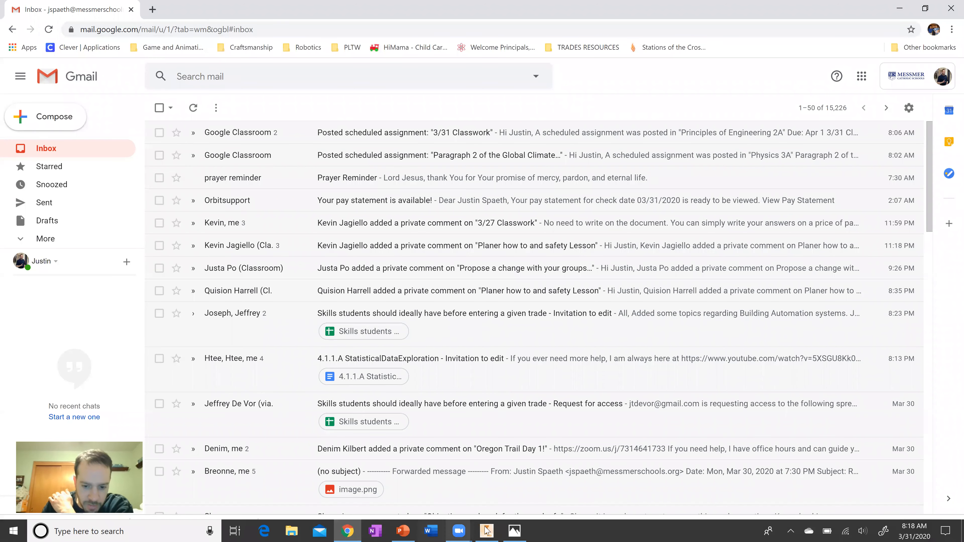
click(486, 530)
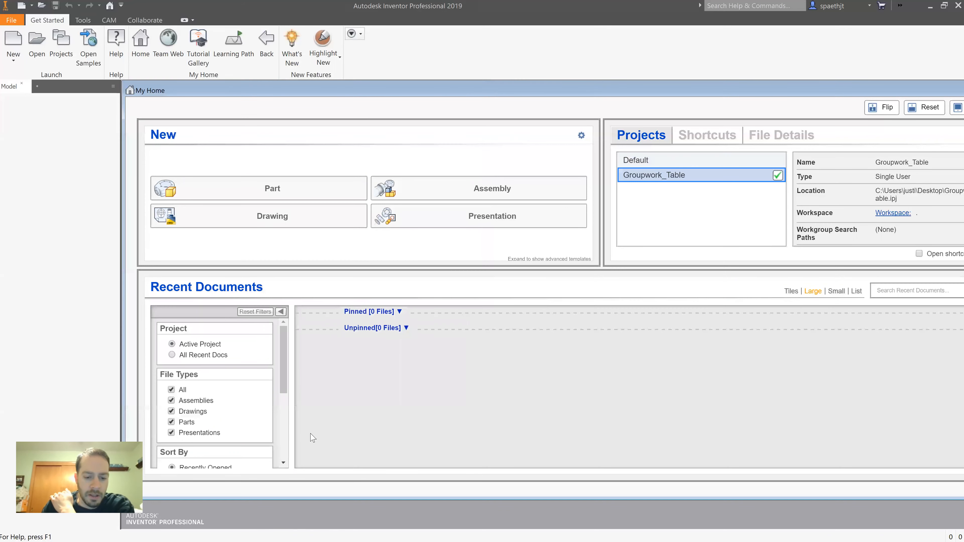
key(alt+Tab)
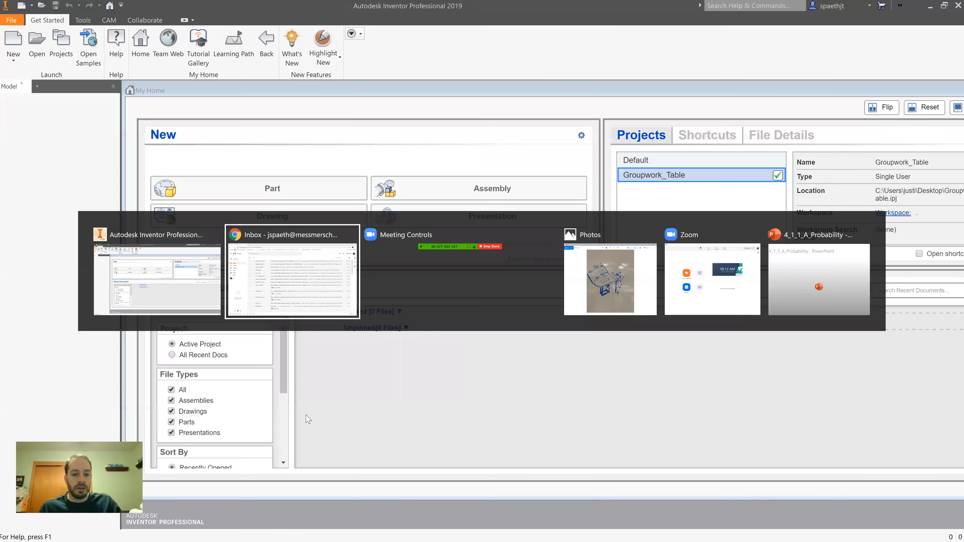
key(alt+Tab)
key(alt+Tab)
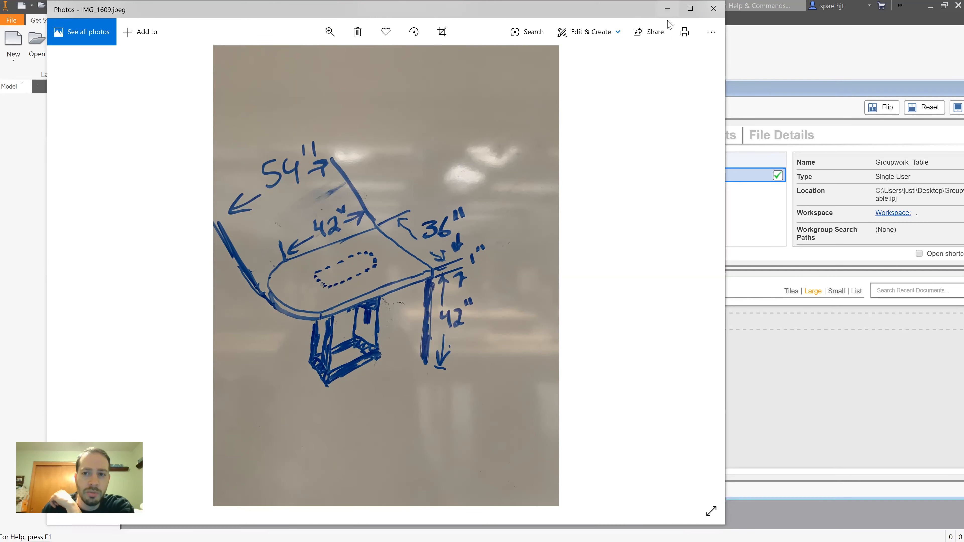
click(667, 8)
Step: Create a new part from the Standard.ipt template and start a 2D sketch on the front XY plane
click(13, 45)
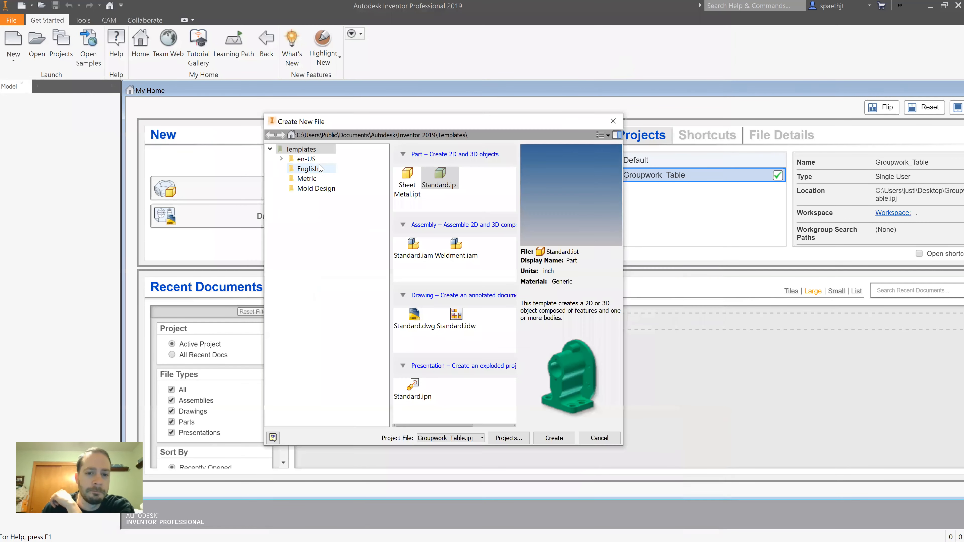
double_click(419, 191)
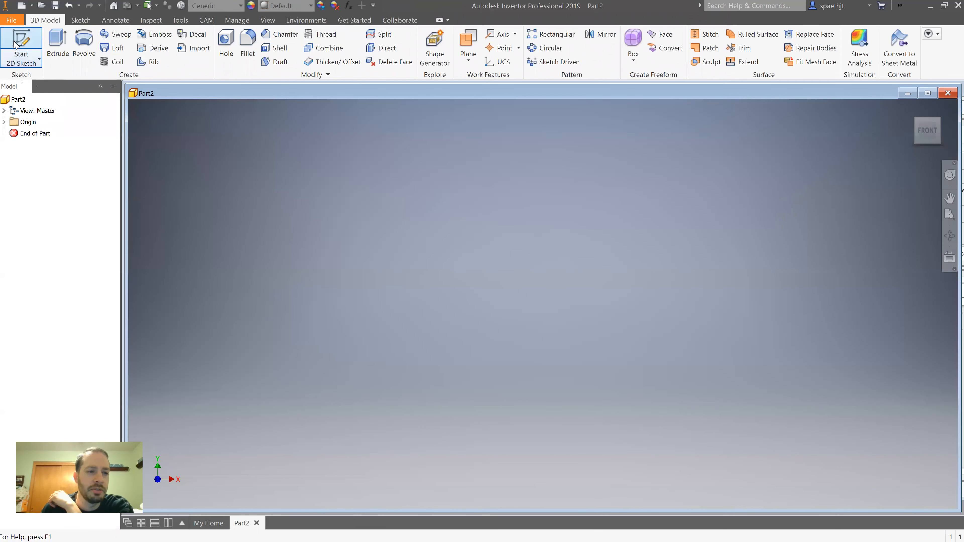
click(15, 45)
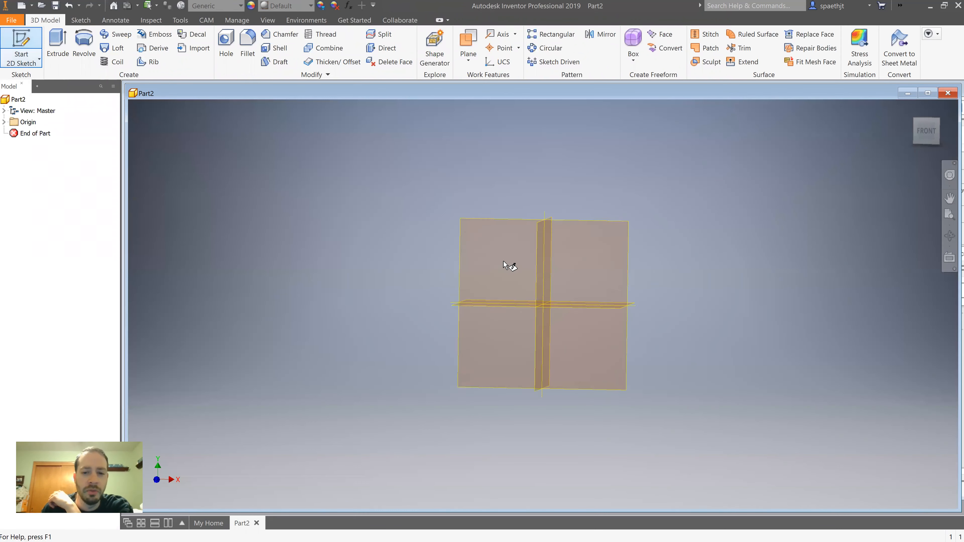
click(353, 178)
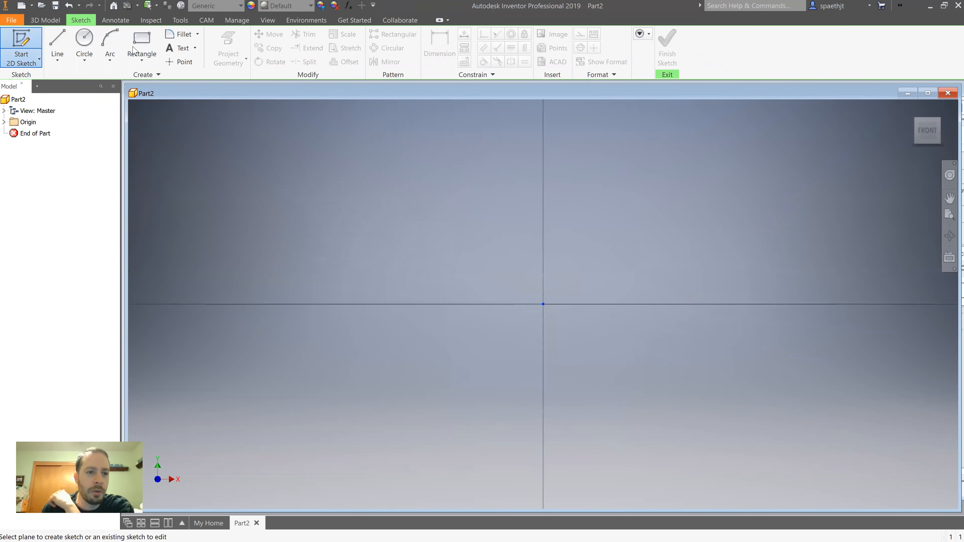
Step: Sketch a rectangle 1.5 in wide and 3.5 in high with one corner at the origin, and finish the sketch
key(r)
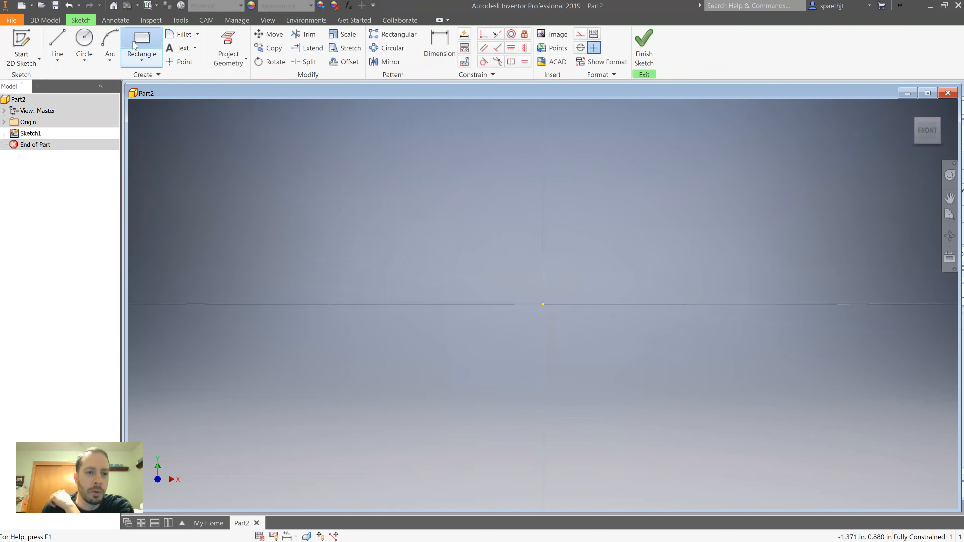
click(543, 303)
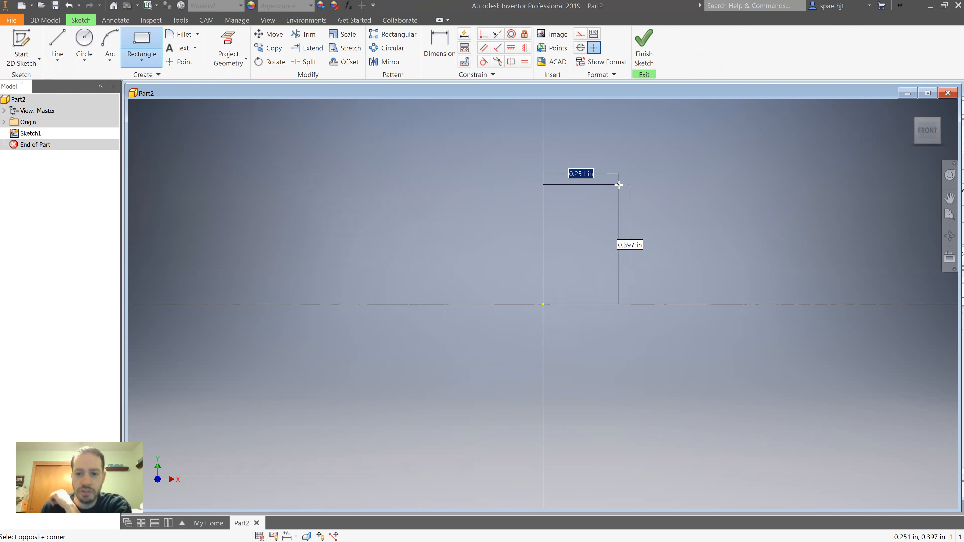
text(3)
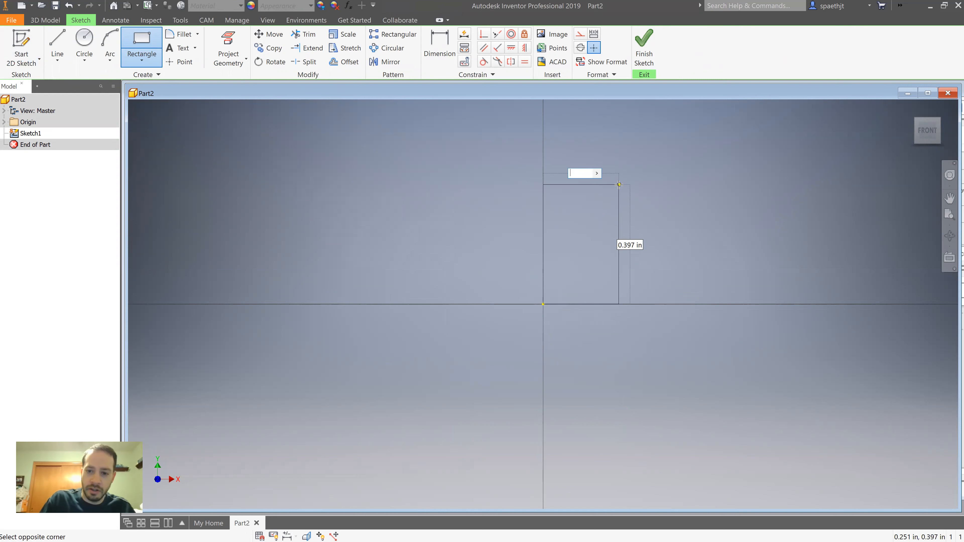
key(Tab)
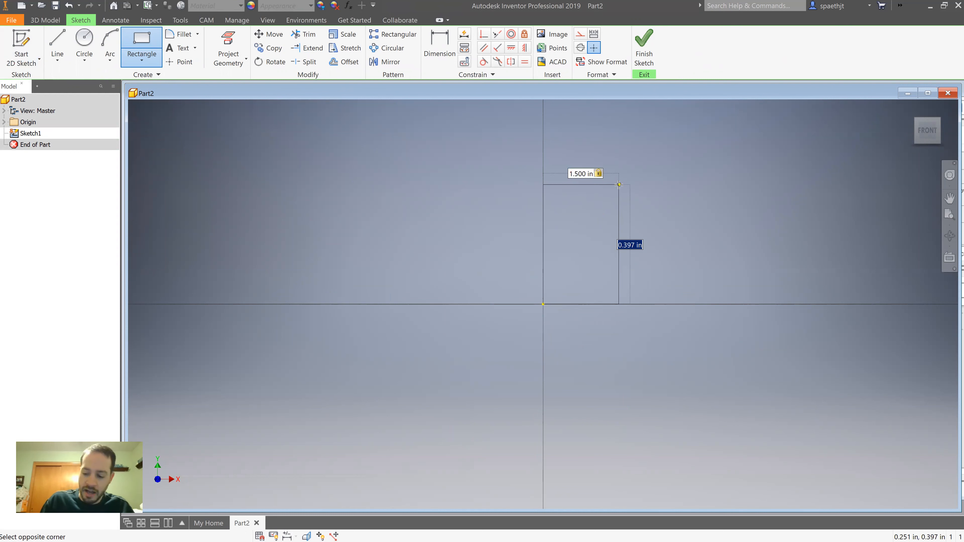
text(3.5)
key(Return)
right_click(619, 185)
click(649, 185)
middle_click(647, 203)
middle_click(647, 204)
click(645, 39)
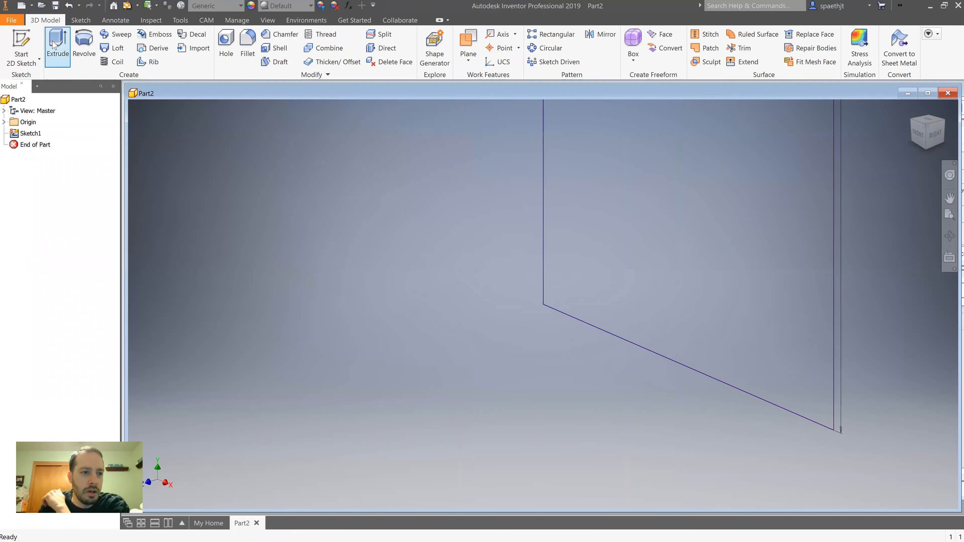
Step: Extrude the rectangle 41 in to form the long board
click(54, 45)
text(1)
key(BackSpace)
text(41)
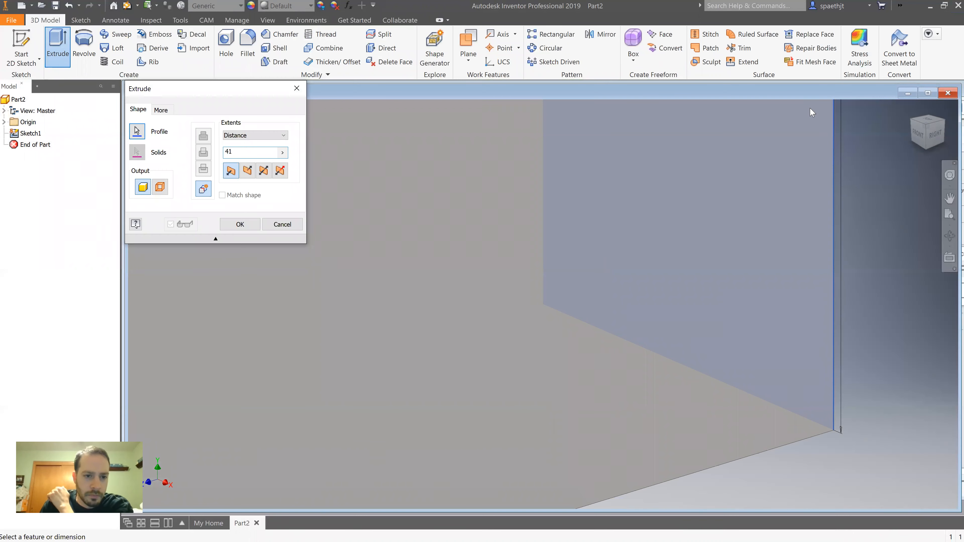
click(240, 224)
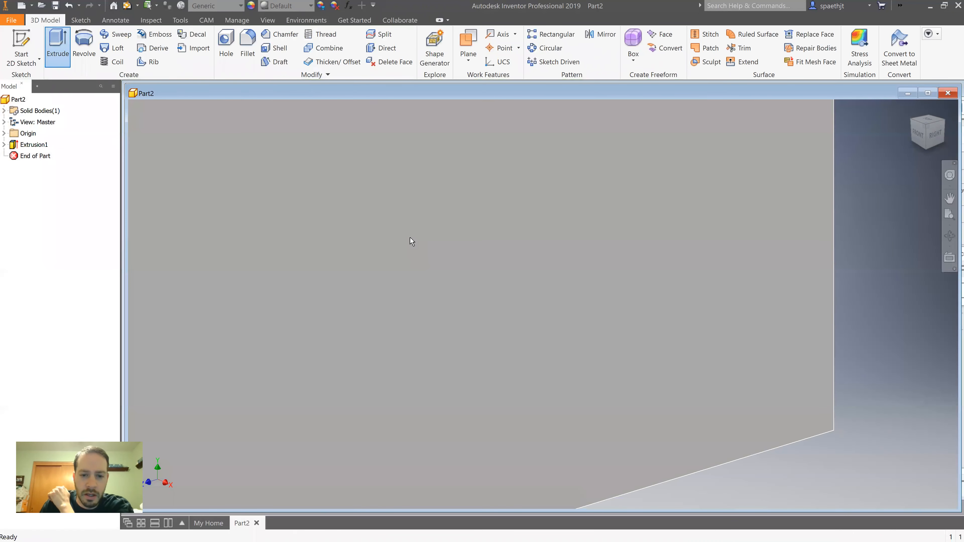
Step: Assign the Wood (Birch) material to the board
middle_click(410, 238)
middle_click(410, 238)
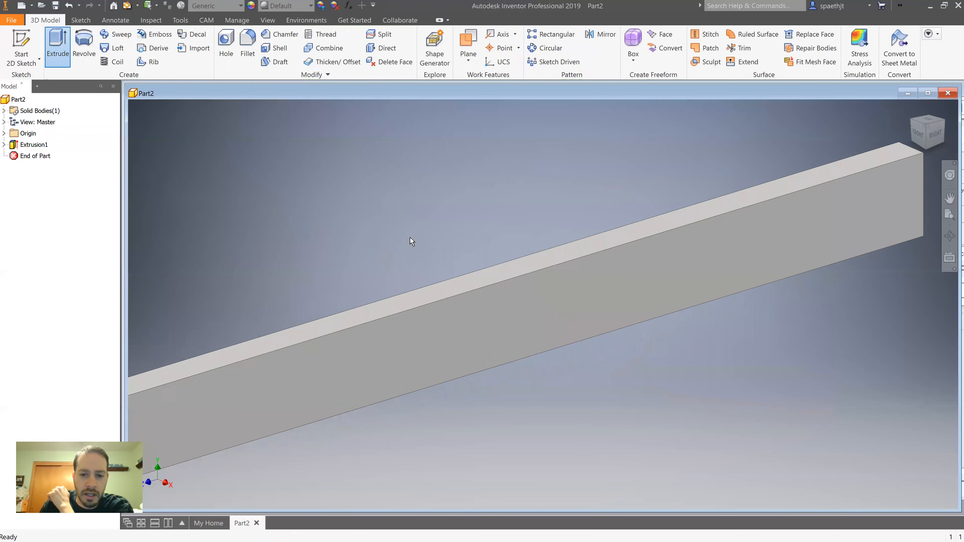
click(213, 6)
scroll(218, 394, down, 10)
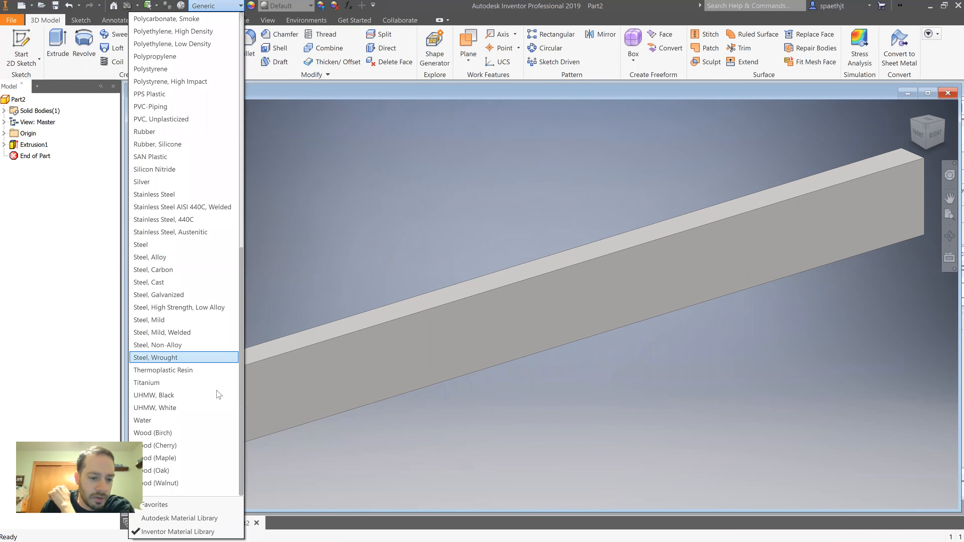
click(212, 433)
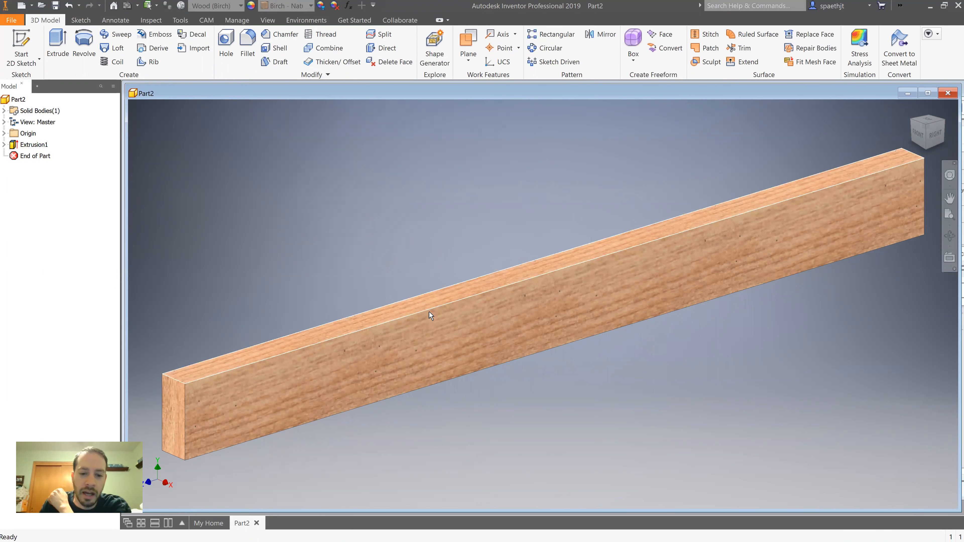
Step: Save the part as 41inch_two_by_four in the Groupwork_Table folder
click(14, 21)
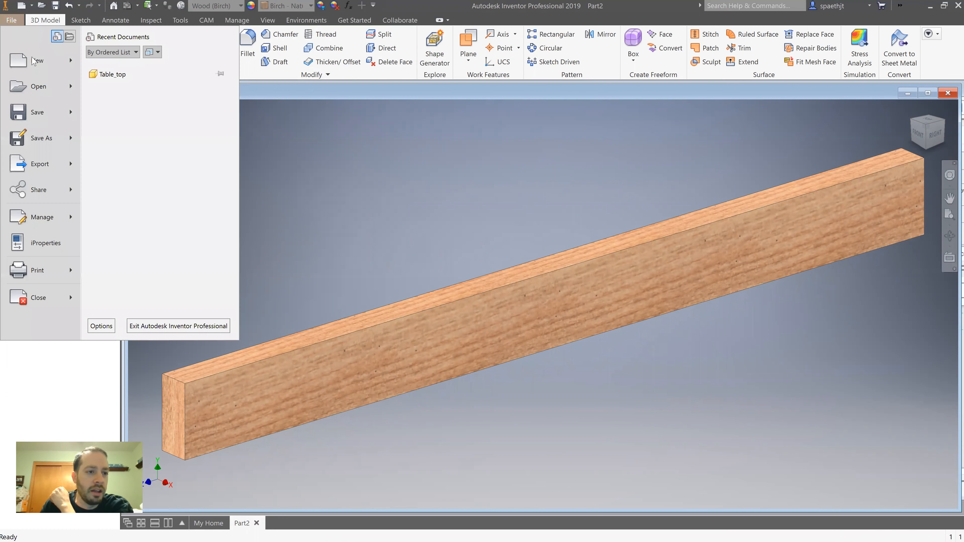
key(Escape)
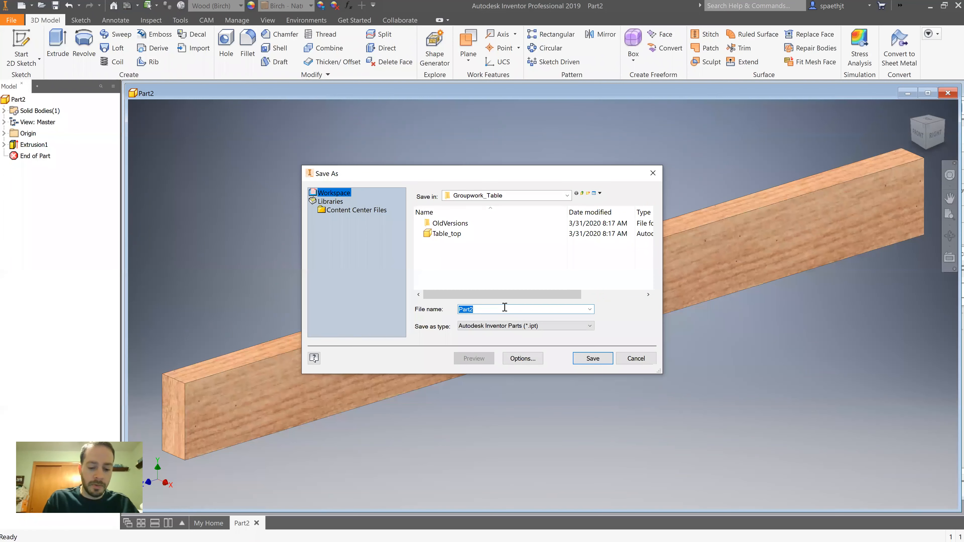
text(Leg_)
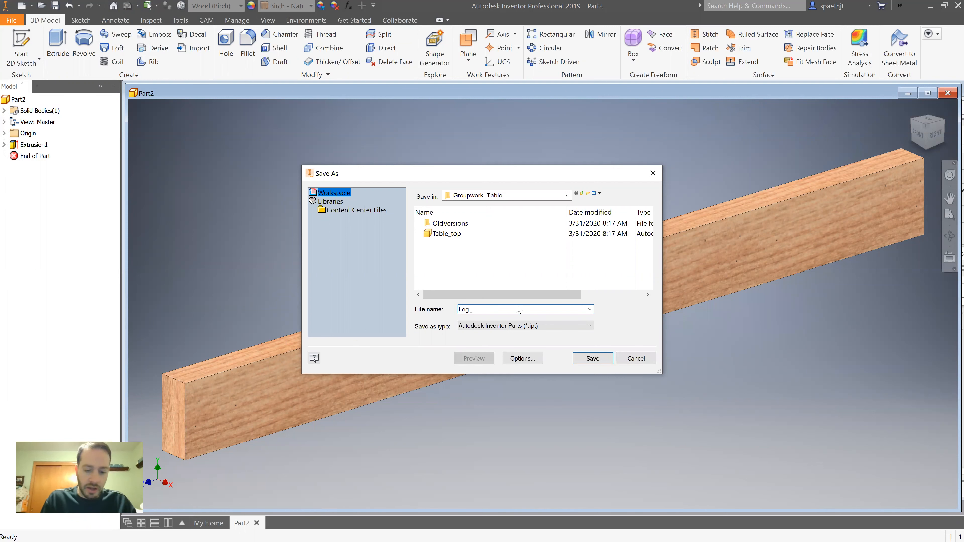
text(41inch_t)
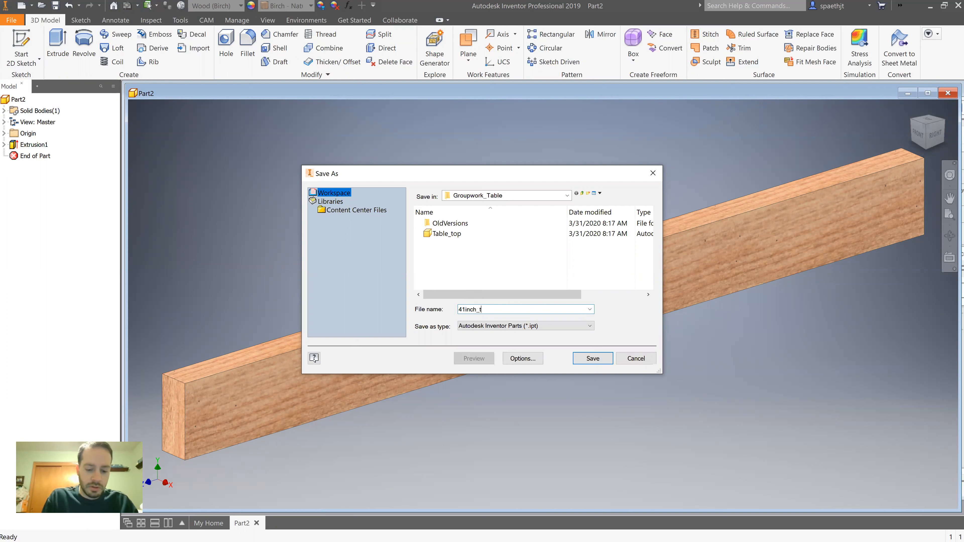
text(wo_by_four)
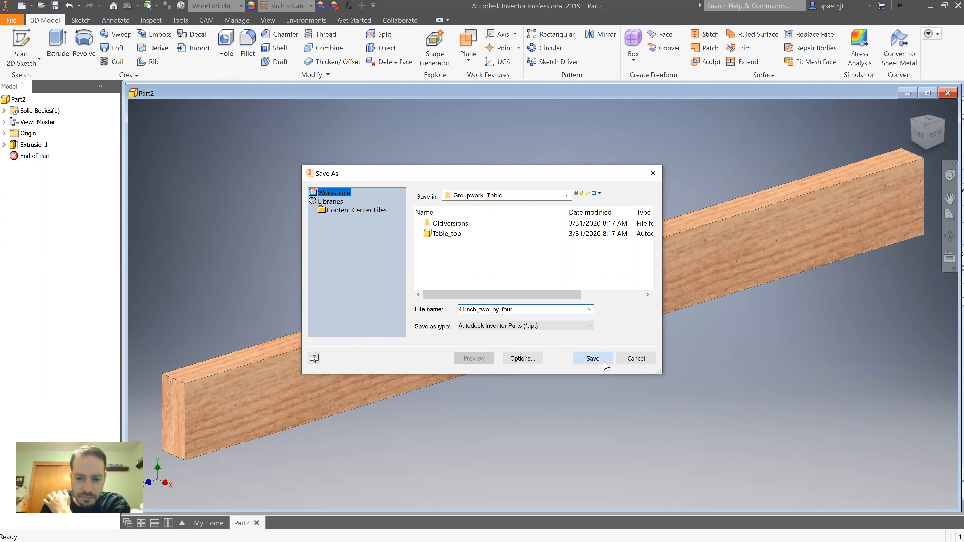
click(605, 360)
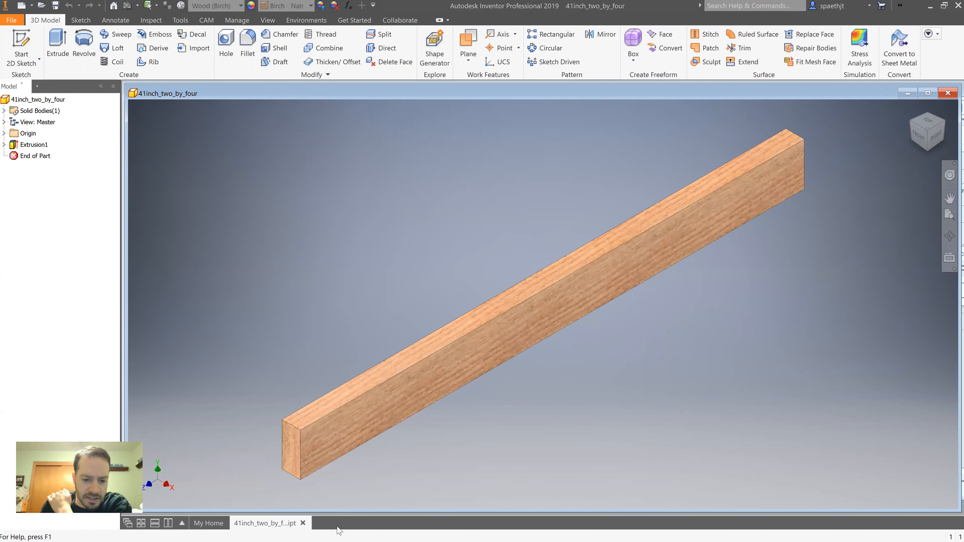
Step: Recheck the table sketch photo and save the board under the new name 21inch_two_by_four in the Groupwork_Table folder
key(alt+Tab)
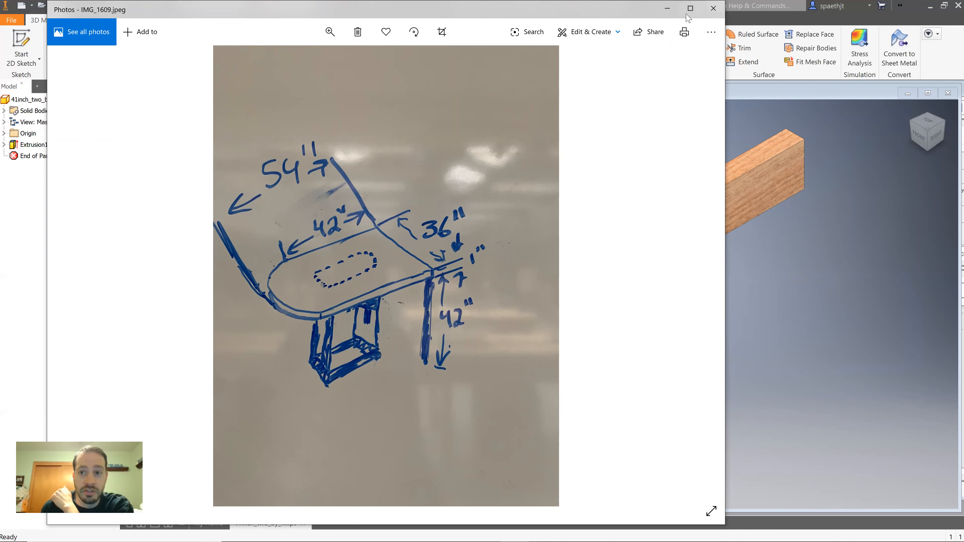
click(666, 8)
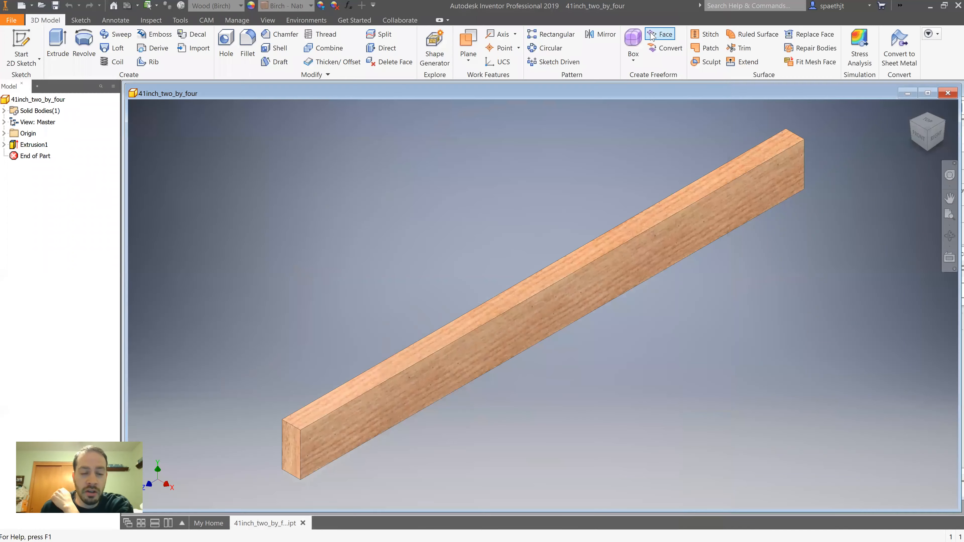
click(13, 20)
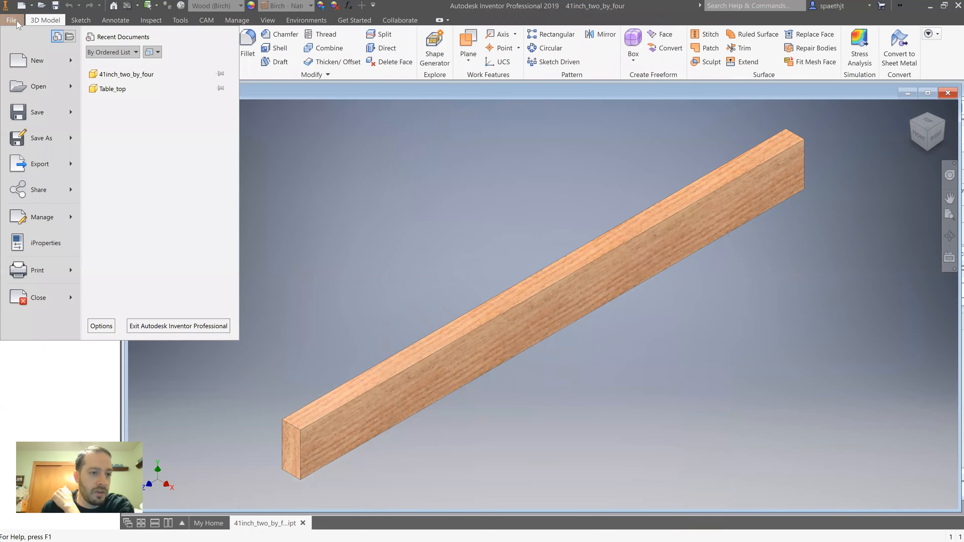
click(40, 139)
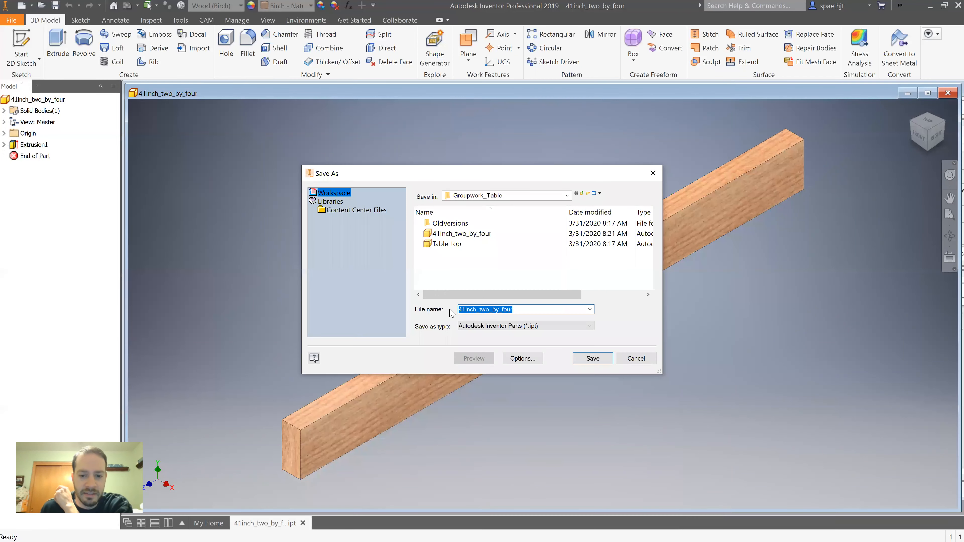
click(461, 309)
key(BackSpace)
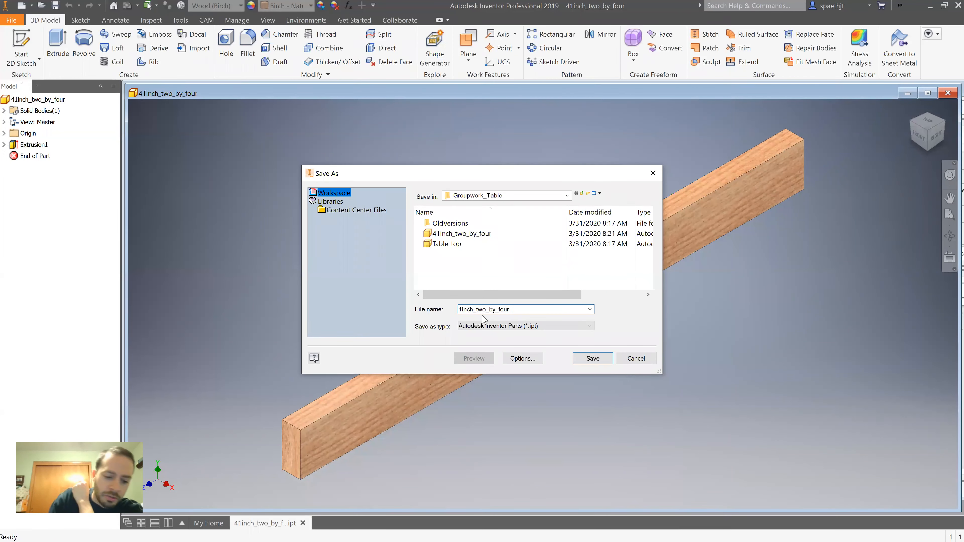
text(2)
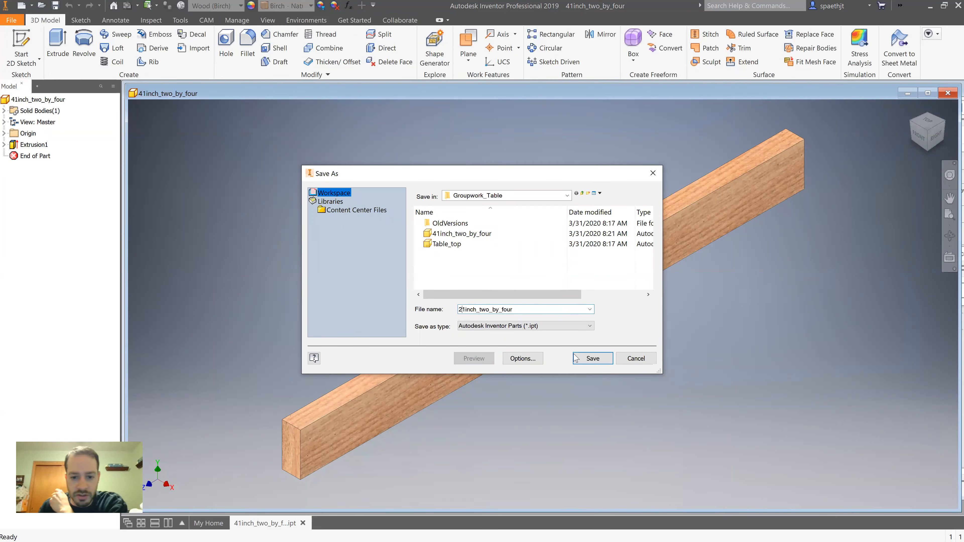
click(592, 357)
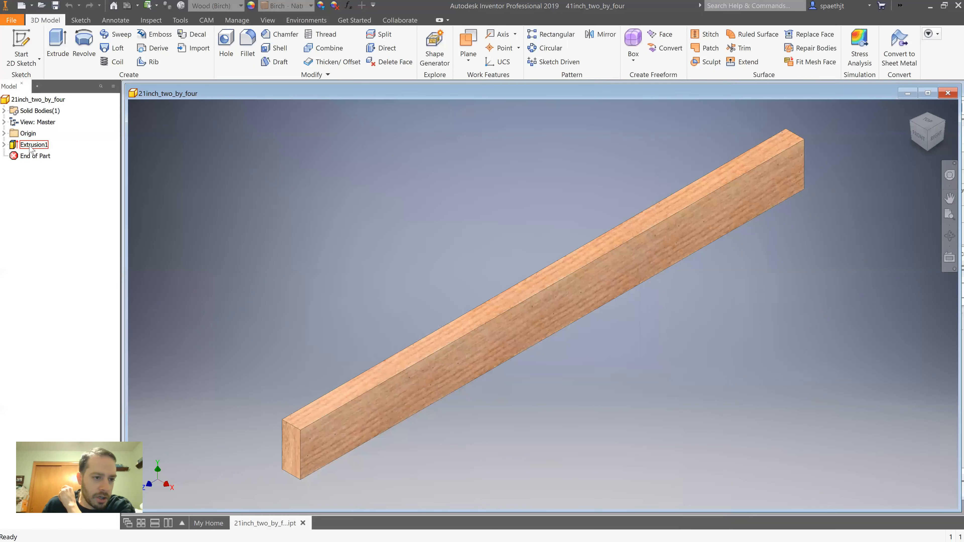
Step: Set the board's extrusion distance to 21 in
double_click(23, 144)
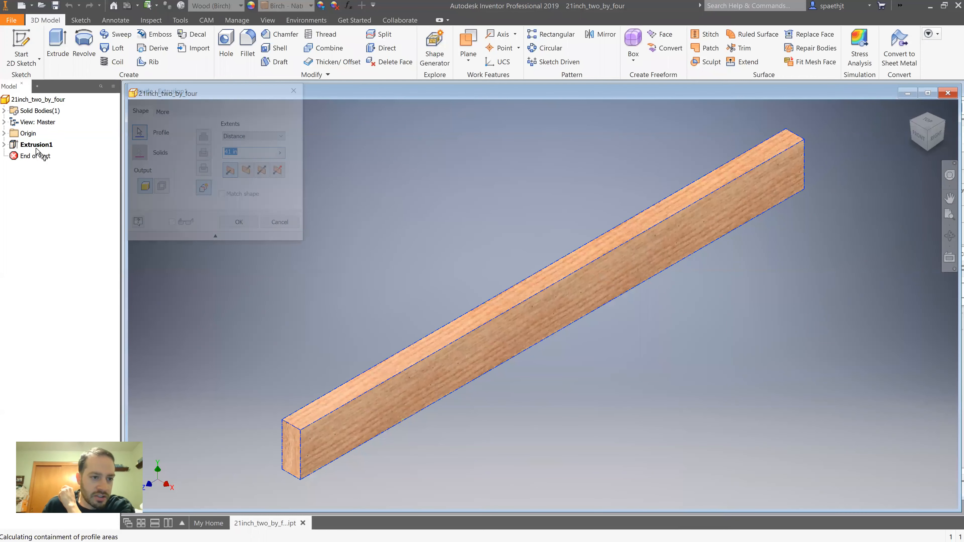
text(21)
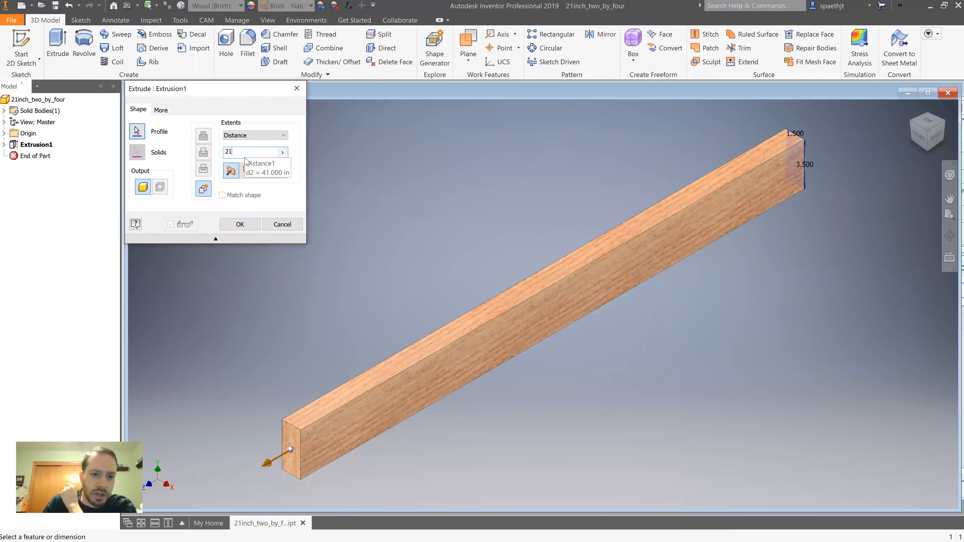
key(Return)
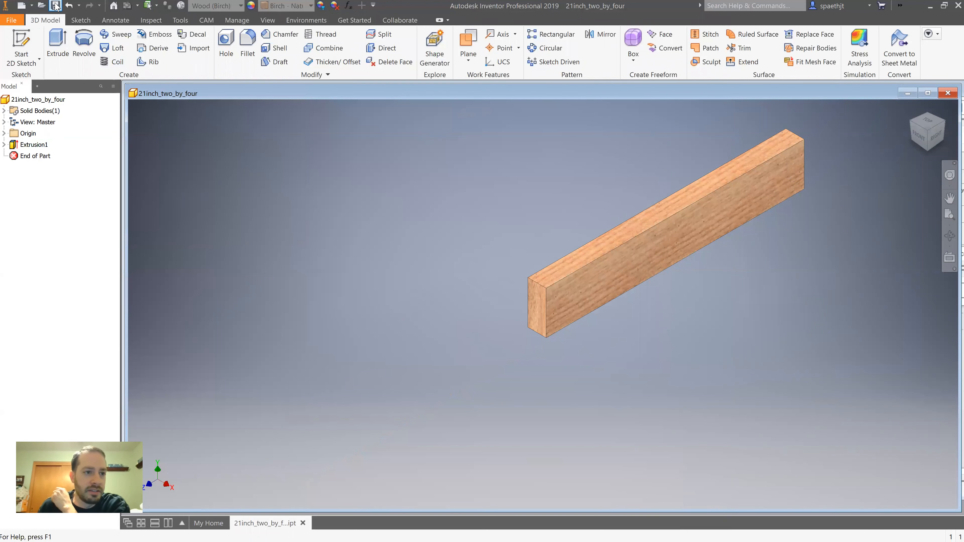
click(16, 21)
click(38, 61)
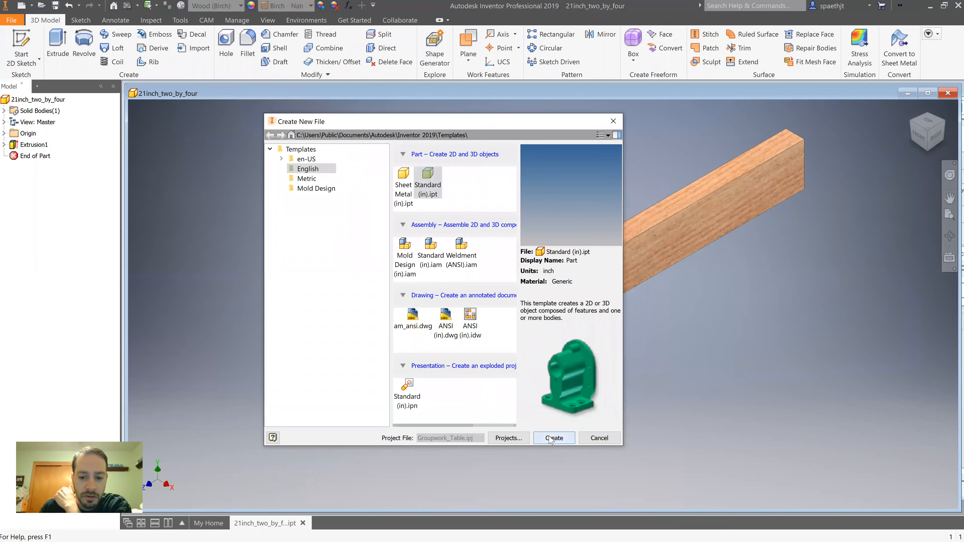
click(544, 438)
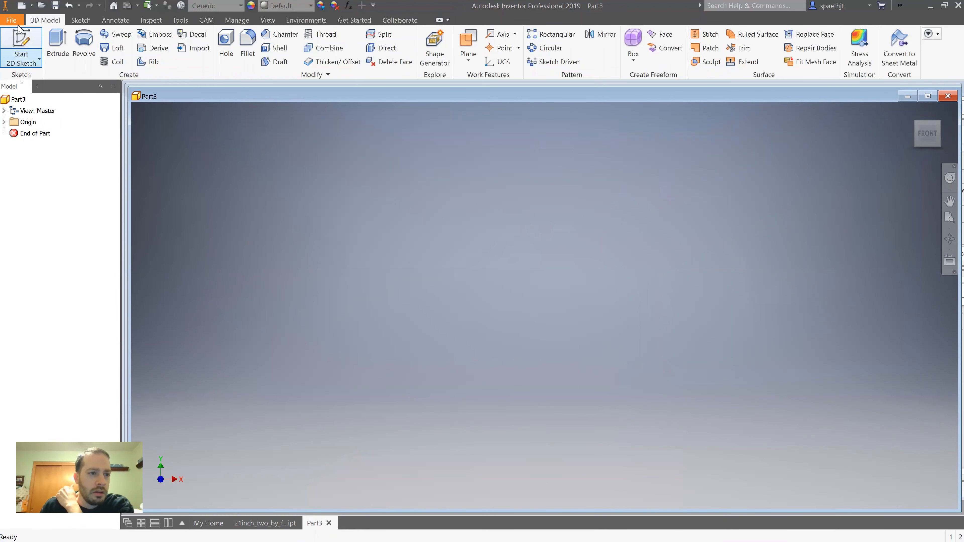
click(948, 96)
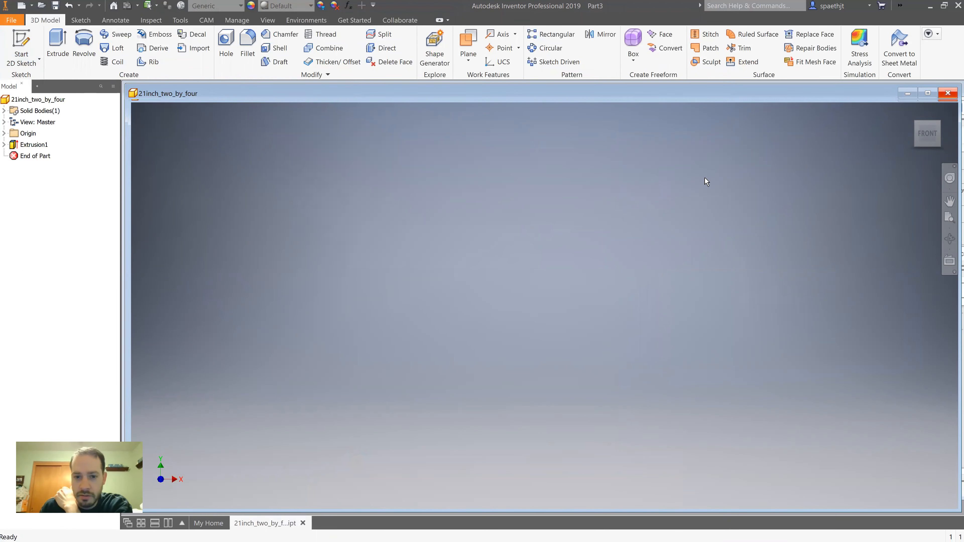
Step: Create a new assembly from the English Standard (in).iam template
click(11, 20)
click(22, 57)
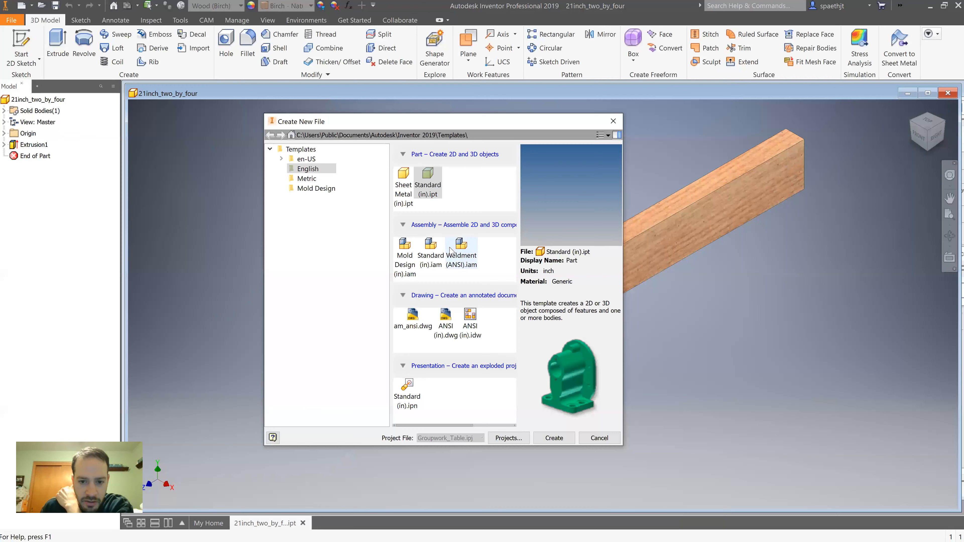
double_click(432, 252)
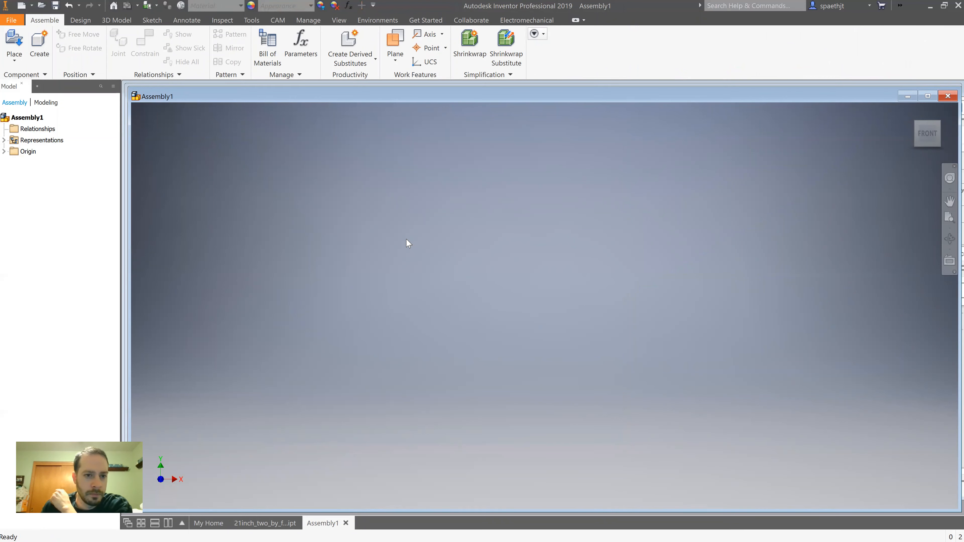
Step: Place one instance of 21inch_two_by_four in the assembly
click(13, 38)
double_click(461, 235)
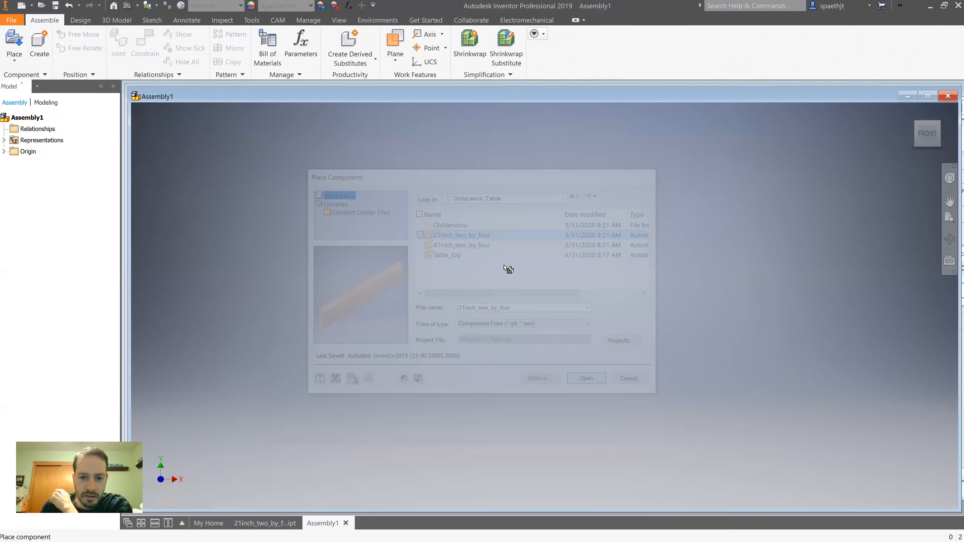
click(536, 302)
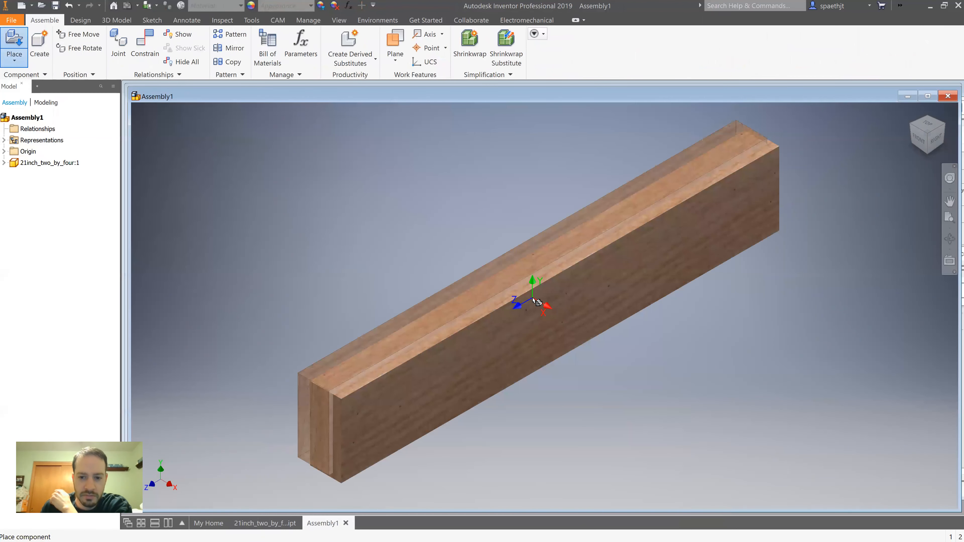
right_click(560, 302)
click(581, 314)
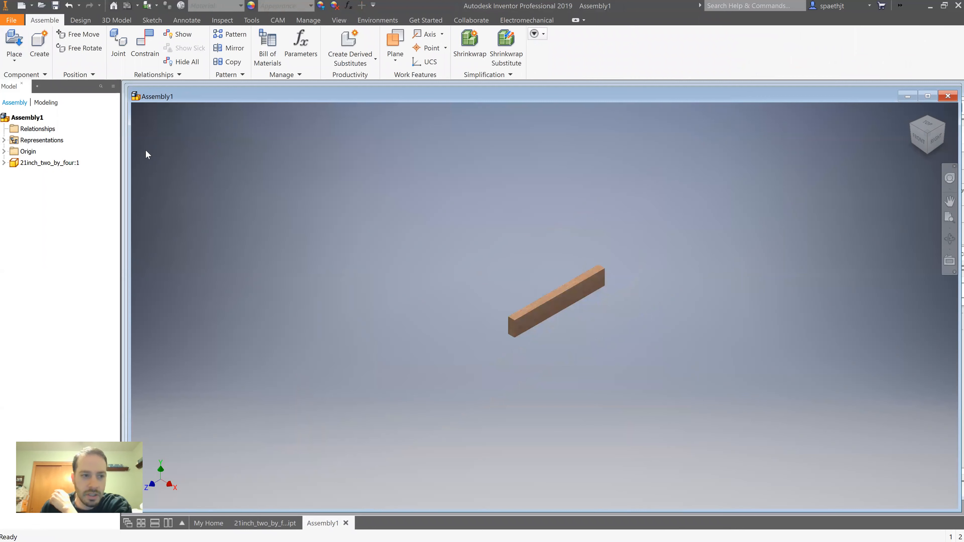
Step: Place two instances of 41inch_two_by_four in the assembly, one on either side of the 21-inch board
click(13, 38)
double_click(461, 245)
click(413, 297)
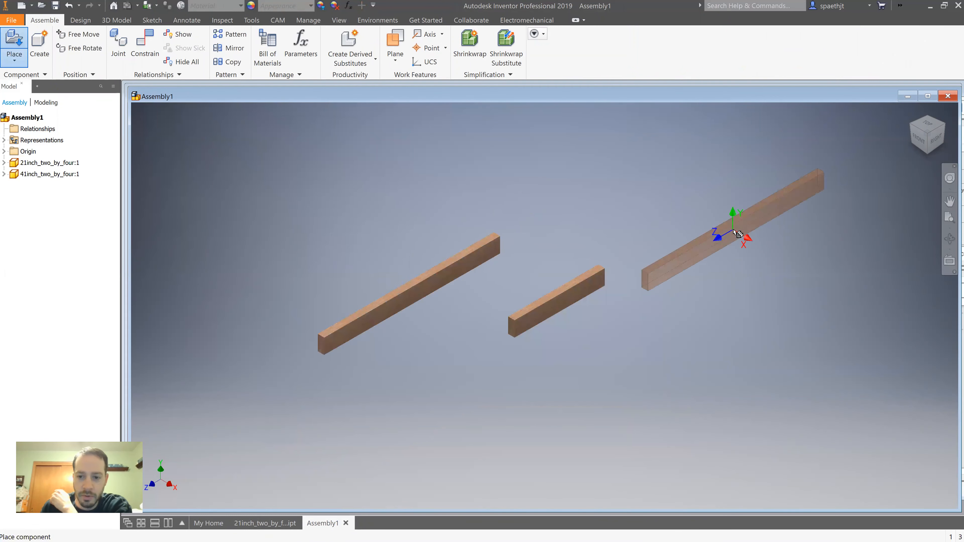
click(738, 234)
right_click(788, 224)
click(681, 237)
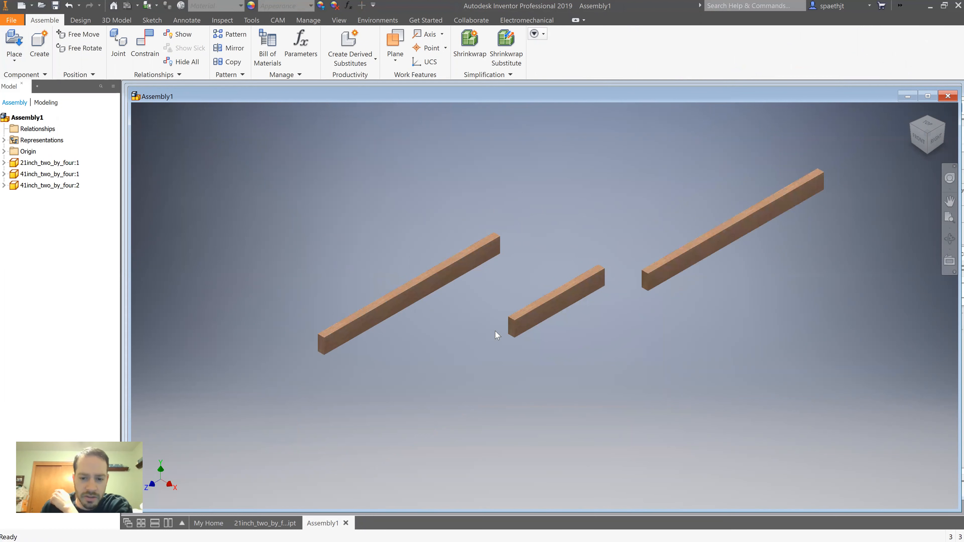
click(553, 314)
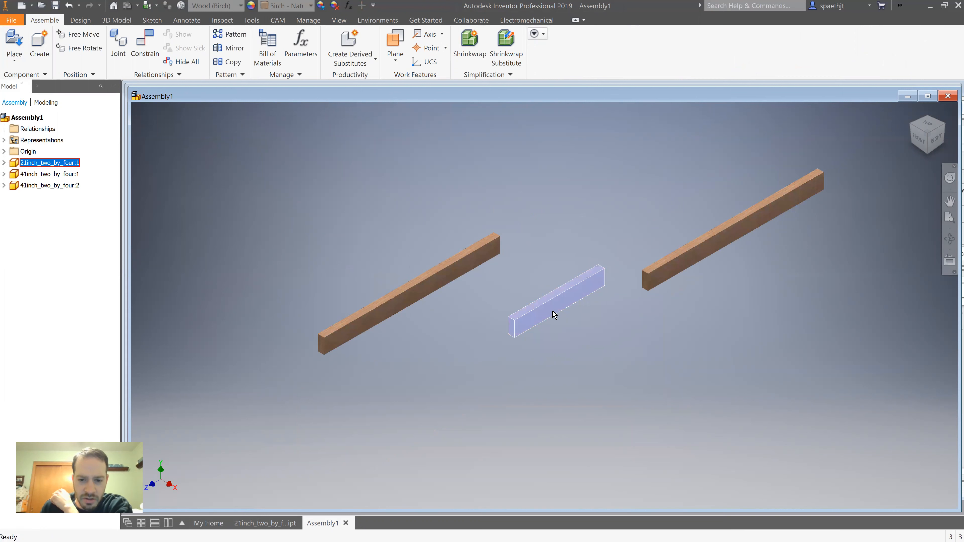
click(569, 251)
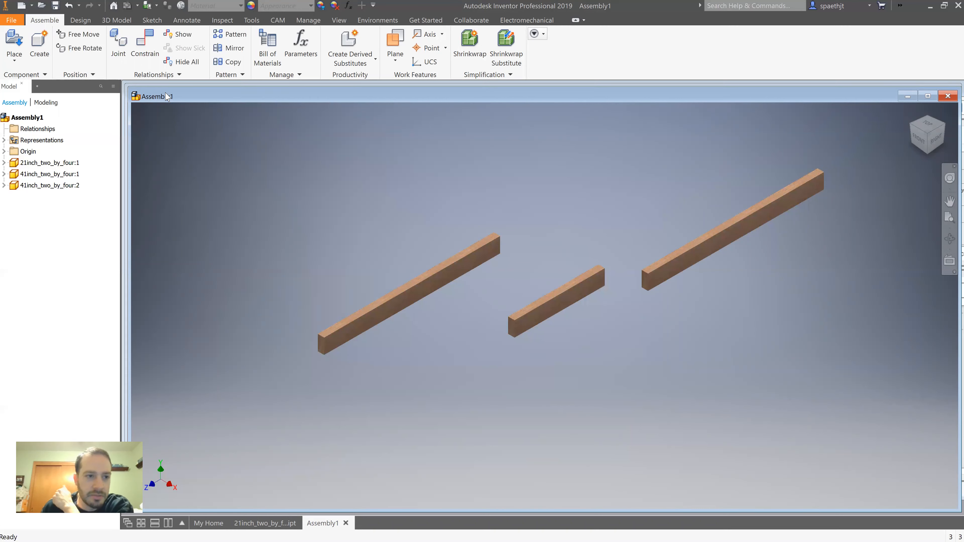
Step: Mate the first 41-inch board's wide face to the near end of the 21-inch board with 0.000 in offset
click(145, 48)
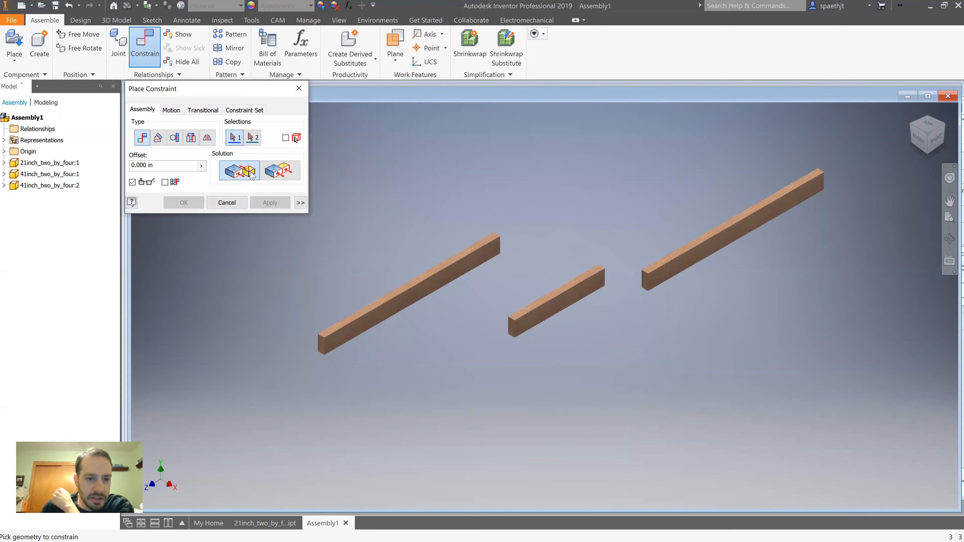
scroll(347, 344, down, 3)
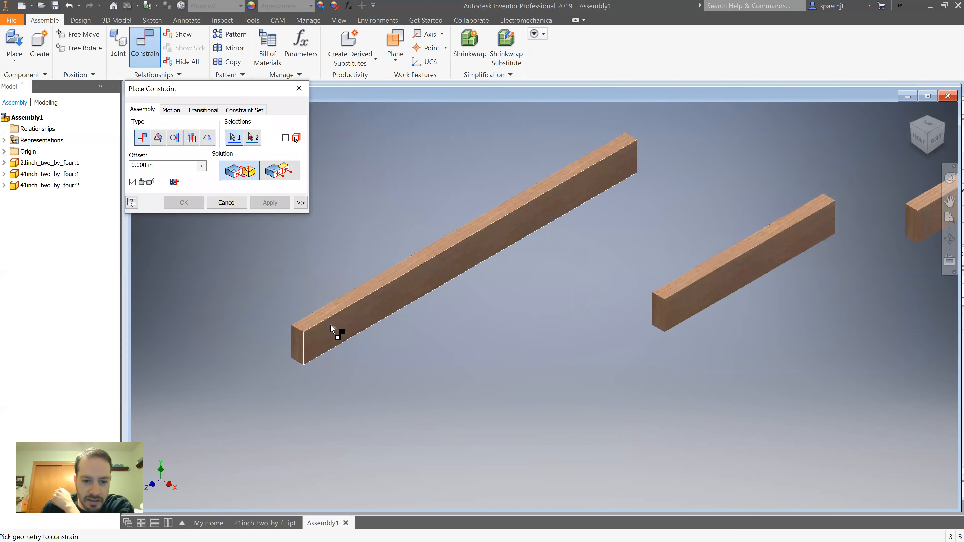
click(331, 333)
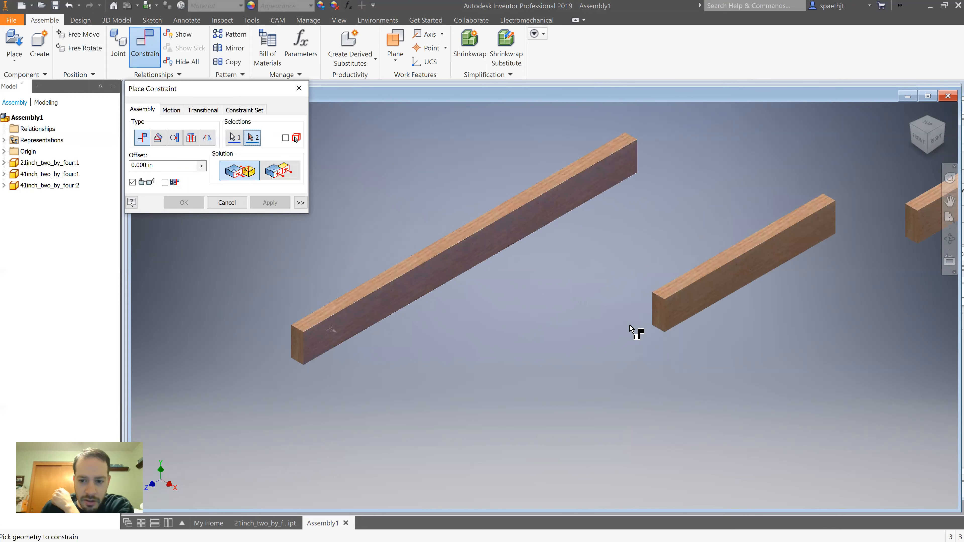
click(661, 316)
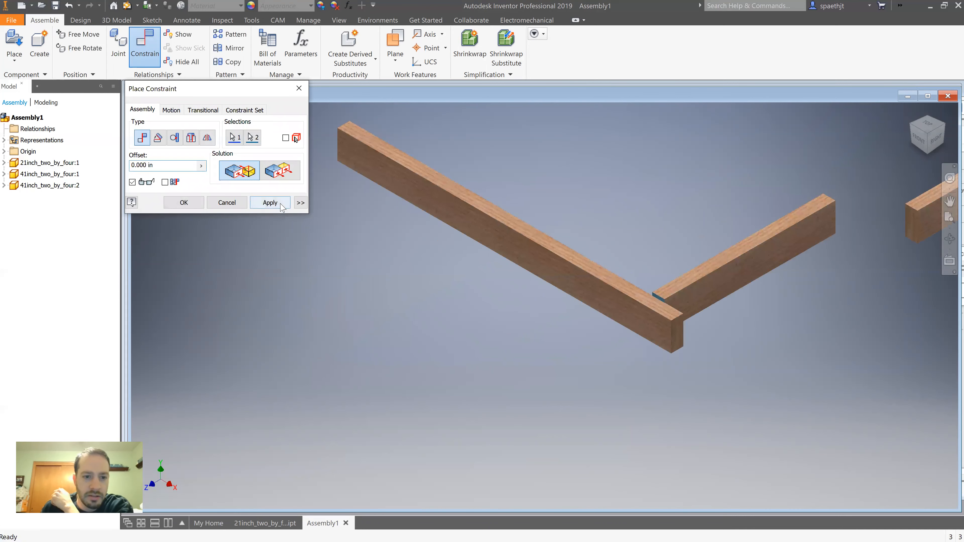
click(269, 202)
Step: Flush the top edges of the joined boards and the 41-inch board's end with the 21-inch board's outer face
click(280, 171)
click(672, 295)
click(608, 282)
click(269, 203)
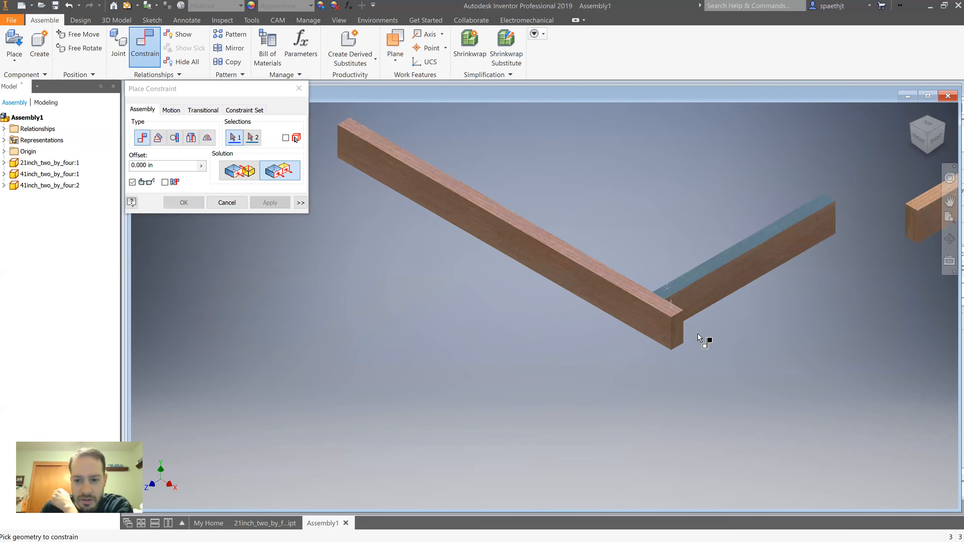
click(695, 301)
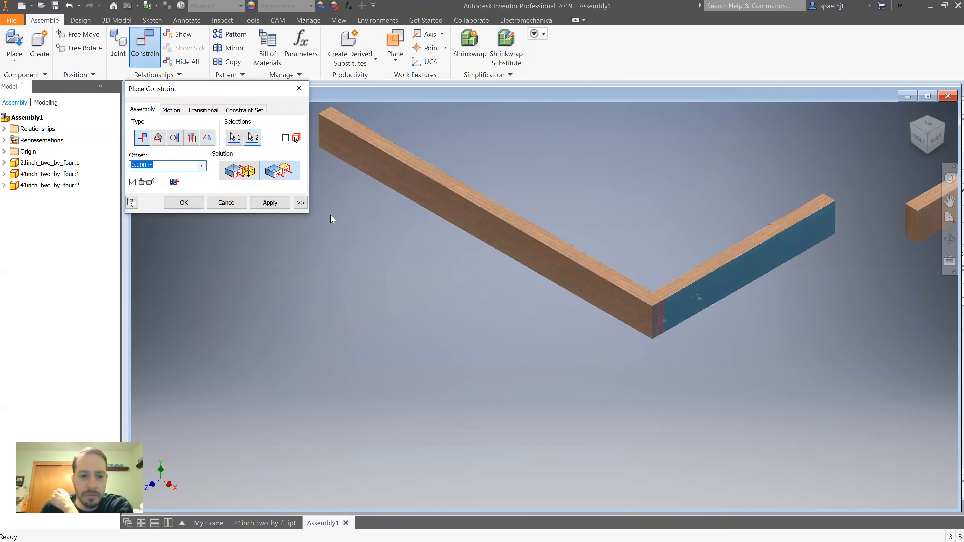
click(269, 203)
Step: Mate the second 41-inch board's wide face to the free end of the 21-inch board with 0.000 in offset
scroll(363, 265, down, 3)
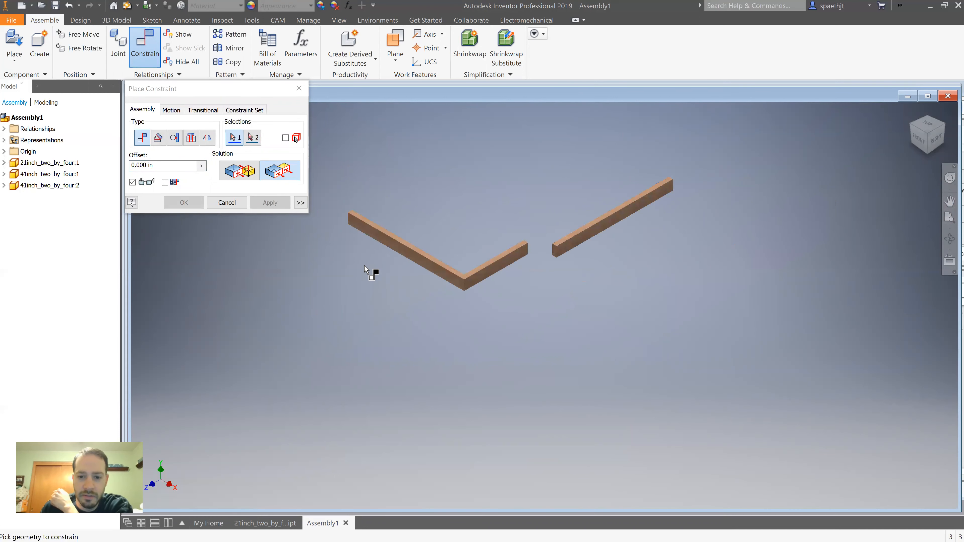
scroll(570, 248, up, 5)
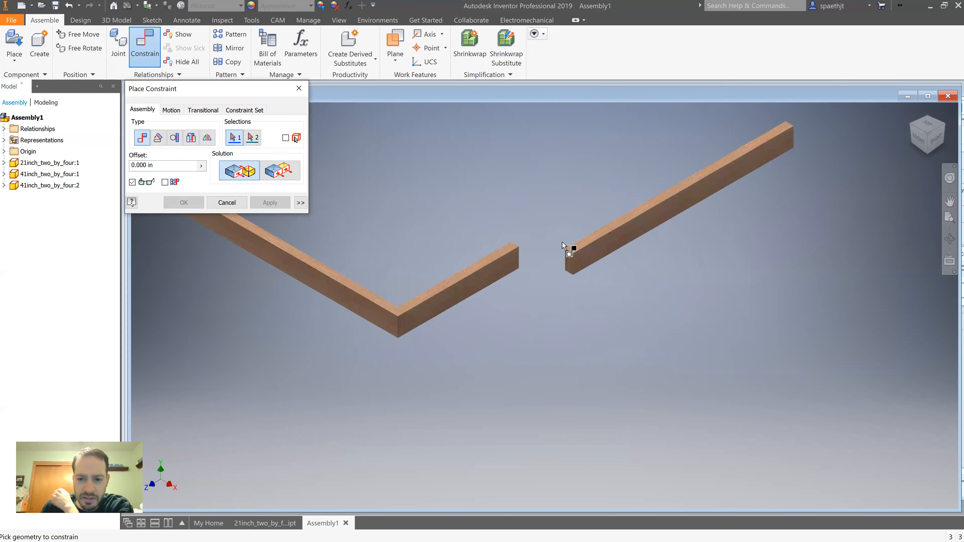
click(651, 286)
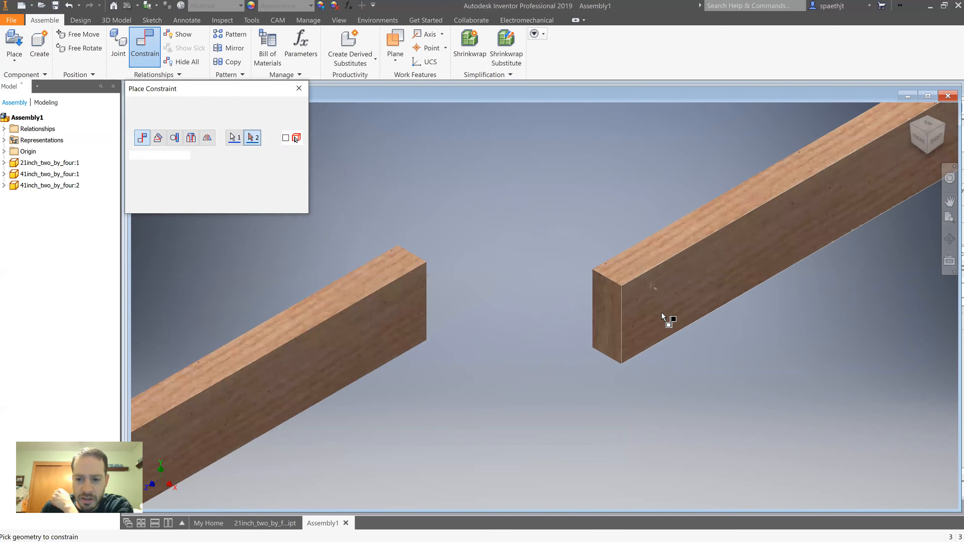
click(943, 122)
scroll(490, 322, up, 5)
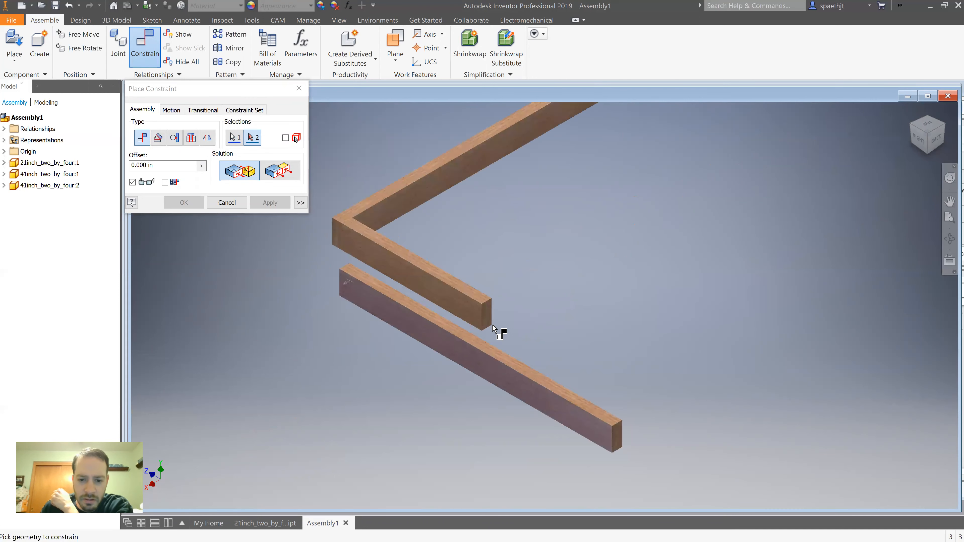
click(486, 301)
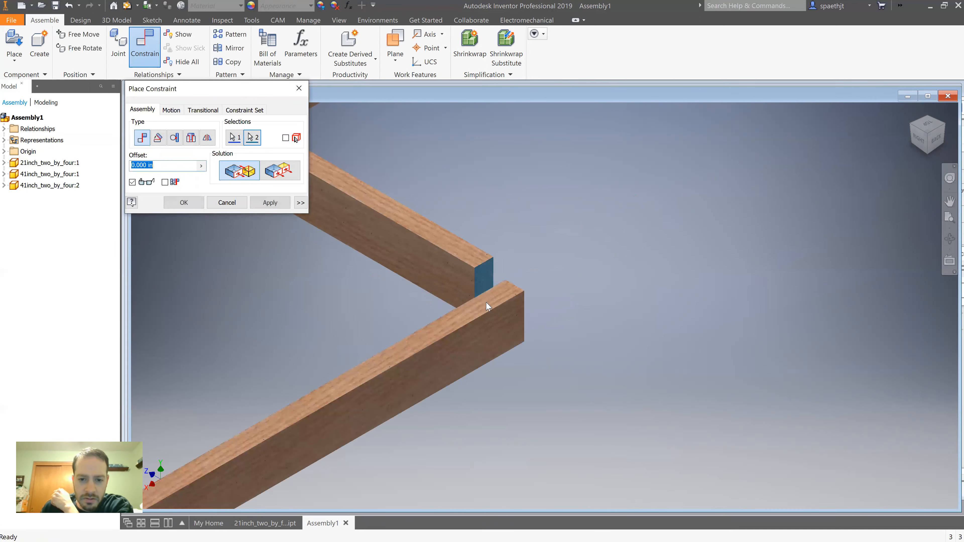
click(272, 205)
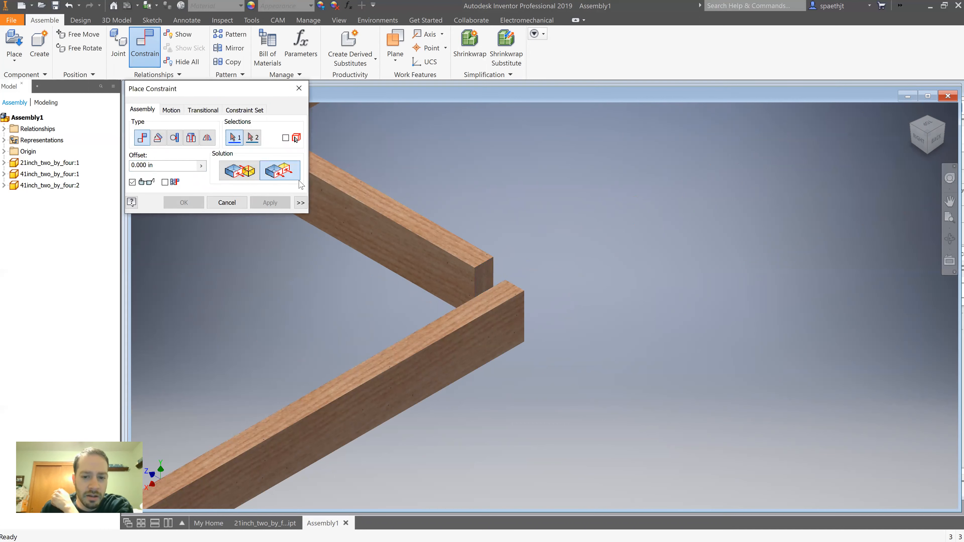
Step: Flush the top edge of the second 41-inch board with the top edge of the 21-inch board
click(490, 306)
click(417, 226)
click(274, 204)
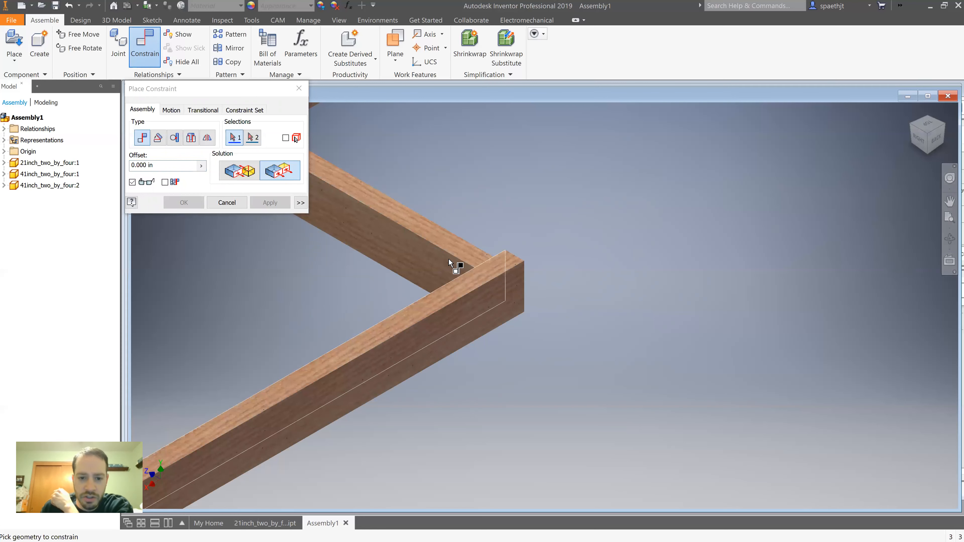
Step: Try to flush the 21-inch board's inner face with the end of the second 41-inch board
click(441, 267)
click(945, 125)
scroll(533, 344, down, 5)
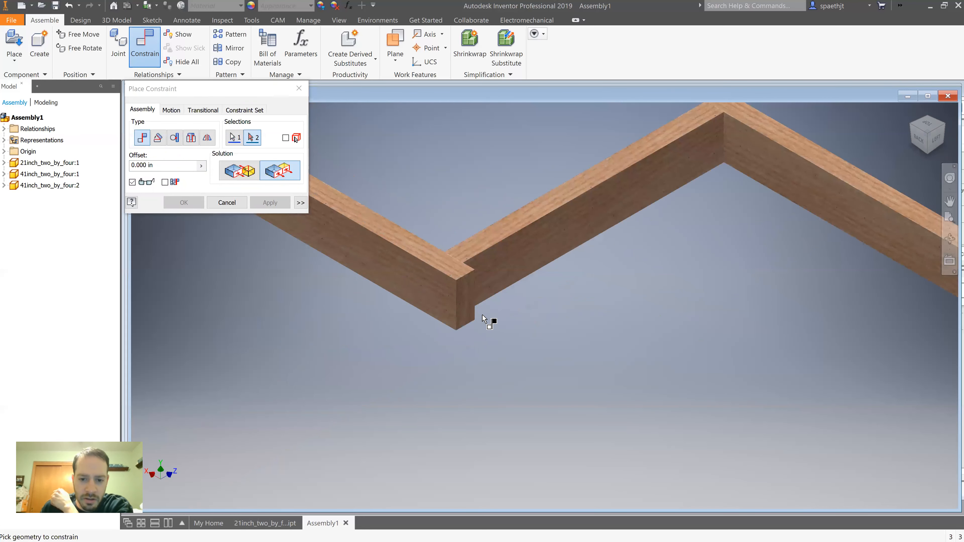
click(467, 310)
click(279, 205)
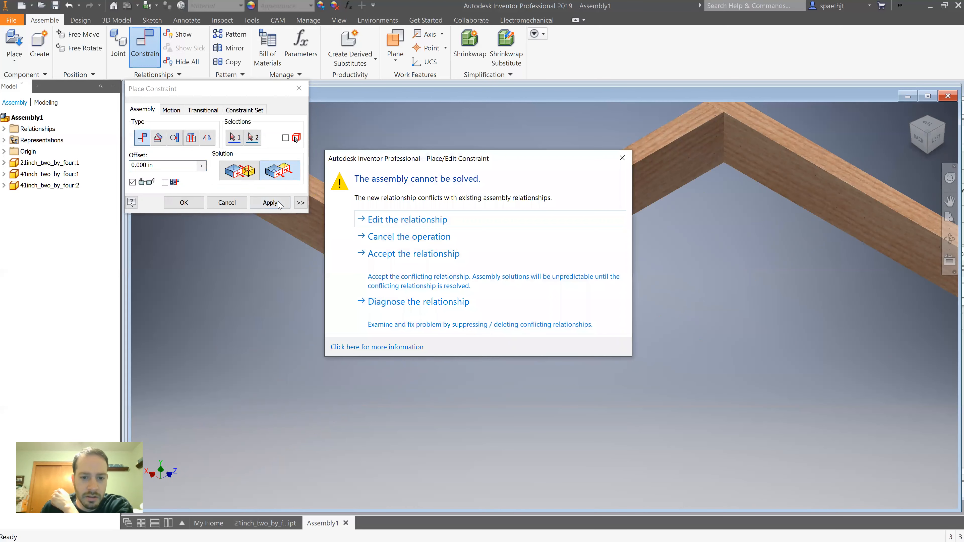
click(423, 237)
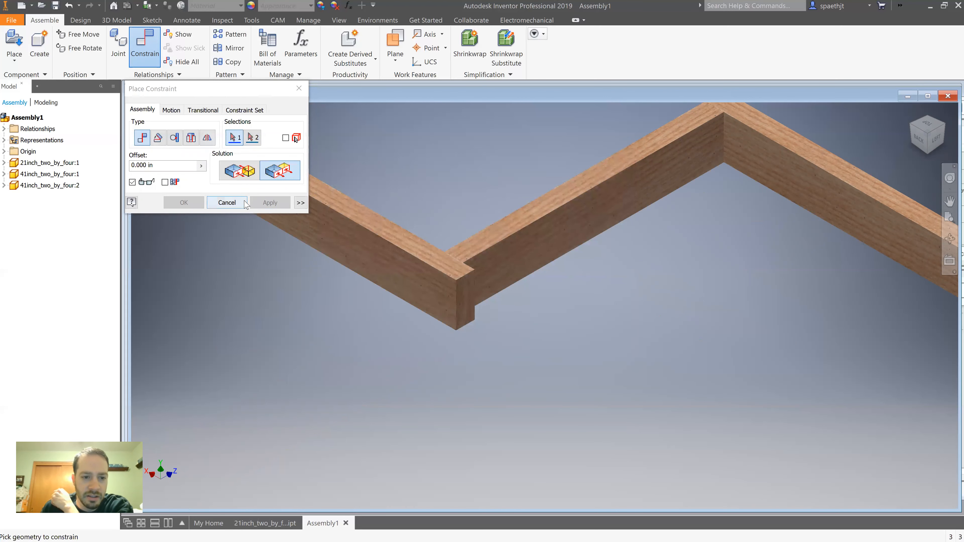
key(Escape)
Step: Slide the second 41-inch board along the joint and flush its end with the 21-inch board's outer face
drag(399, 248, 899, 398)
click(911, 125)
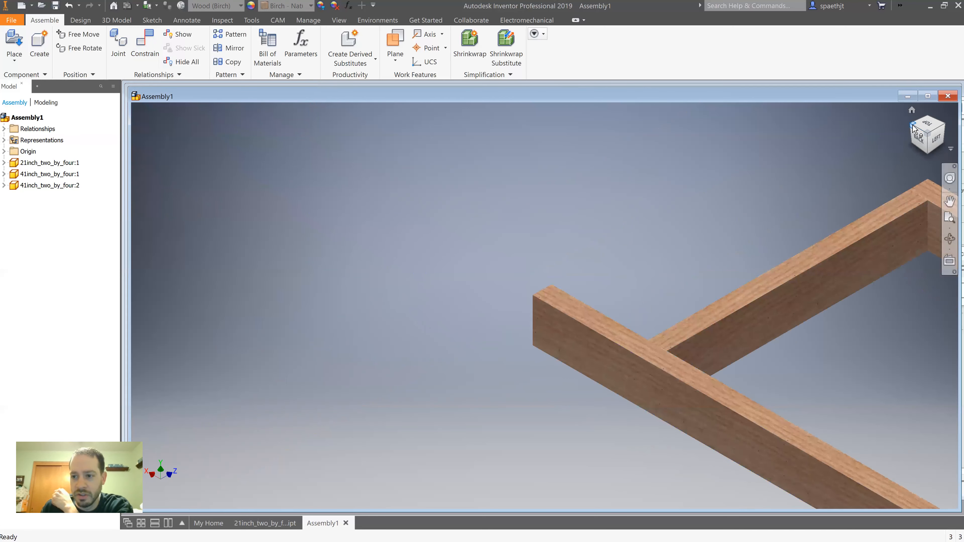
click(145, 45)
click(279, 171)
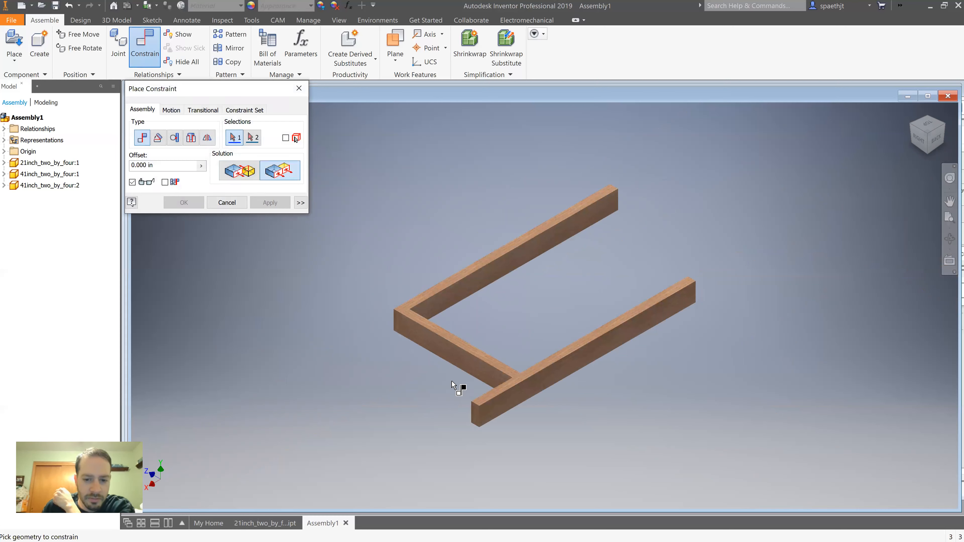
scroll(456, 387, down, 3)
click(480, 440)
click(479, 438)
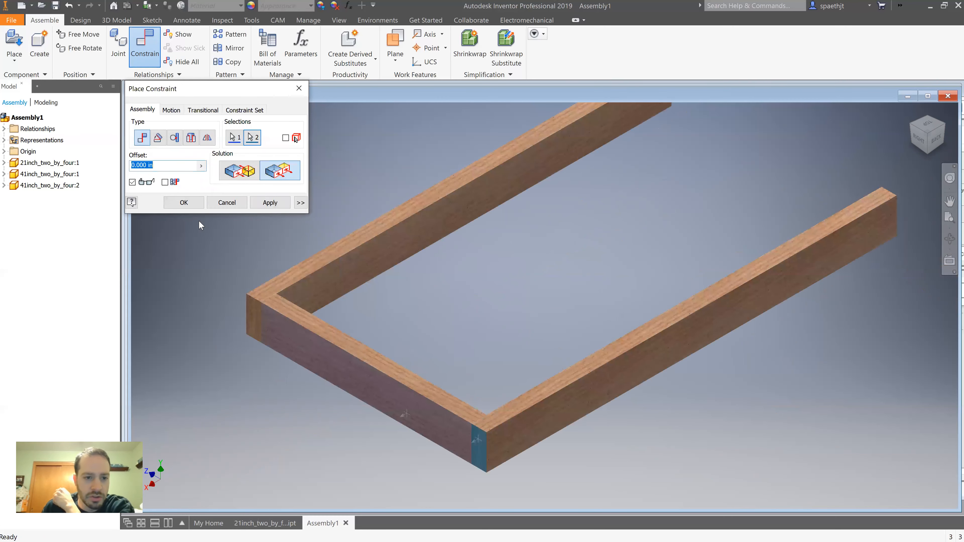
click(260, 203)
click(236, 202)
Step: Stand the frame upright and set the view facing the 41-inch board's wide face as Front
scroll(305, 257, up, 6)
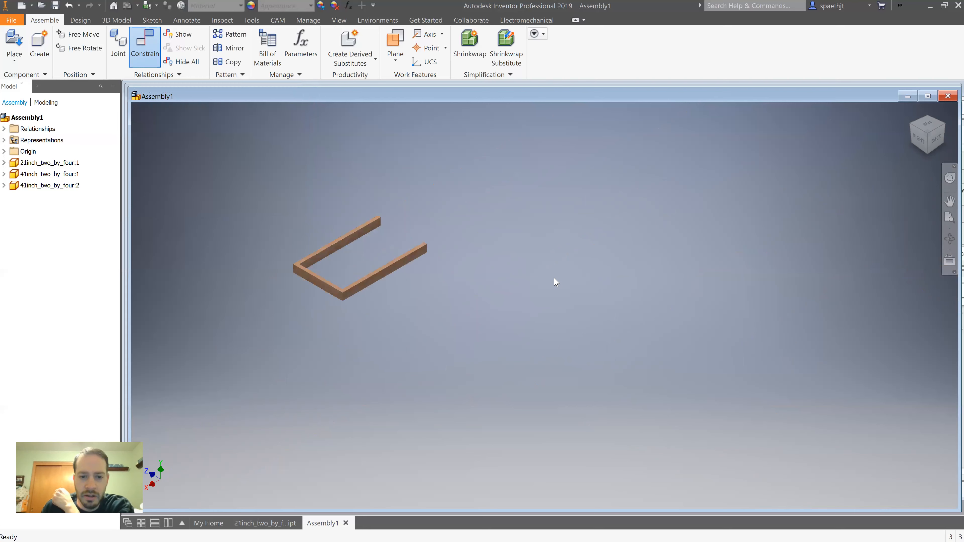
click(925, 127)
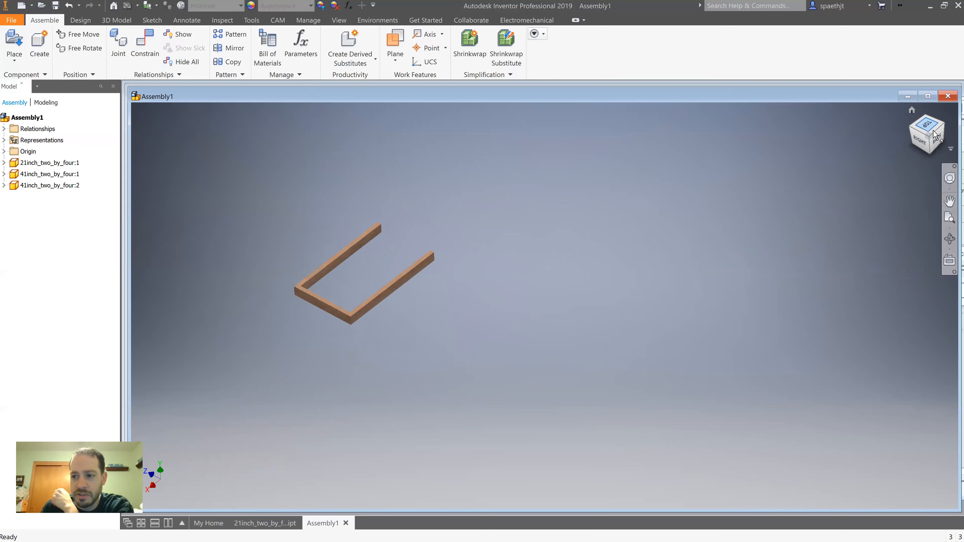
click(917, 126)
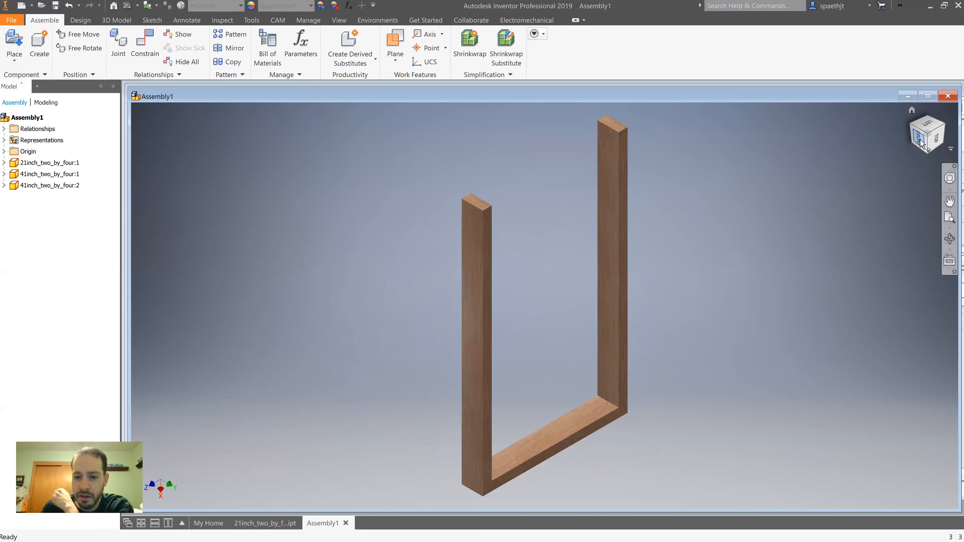
click(936, 146)
right_click(928, 140)
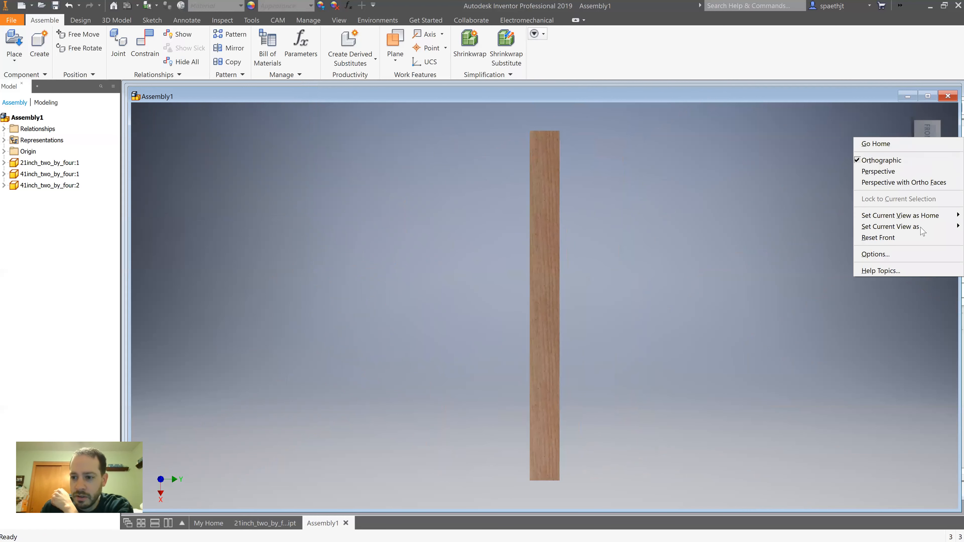
mouse_move(922, 227)
click(835, 236)
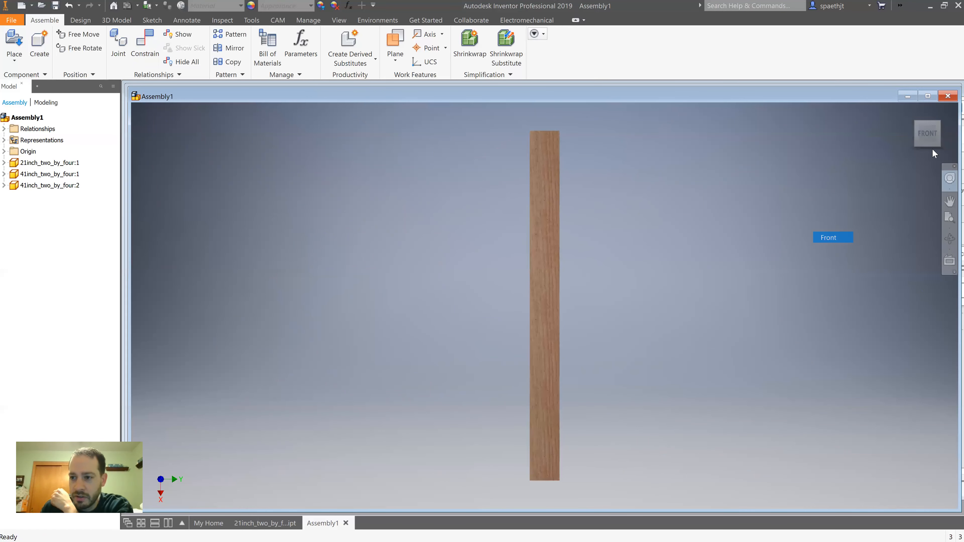
Step: Set the isometric view of the upright frame as the home view with Fixed Distance
click(937, 122)
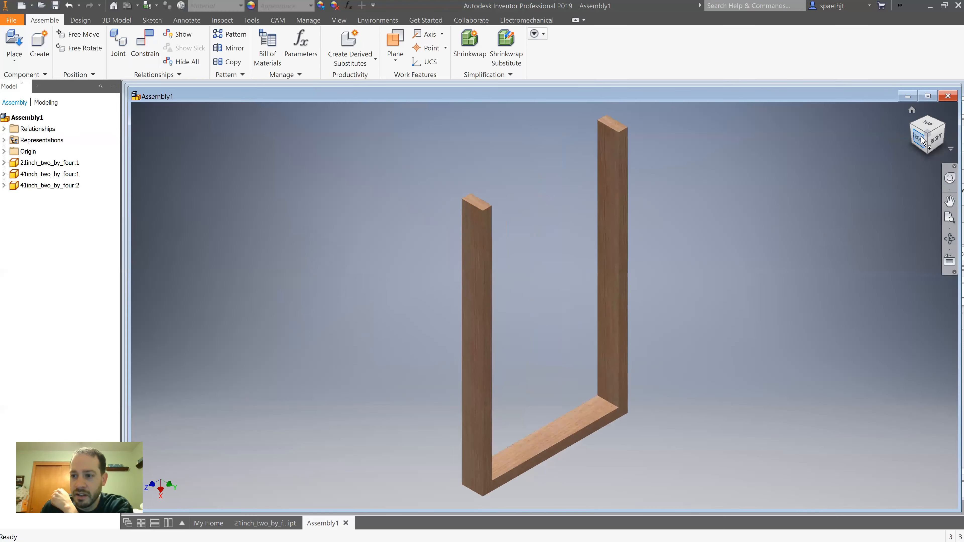
right_click(928, 136)
mouse_move(920, 216)
click(816, 214)
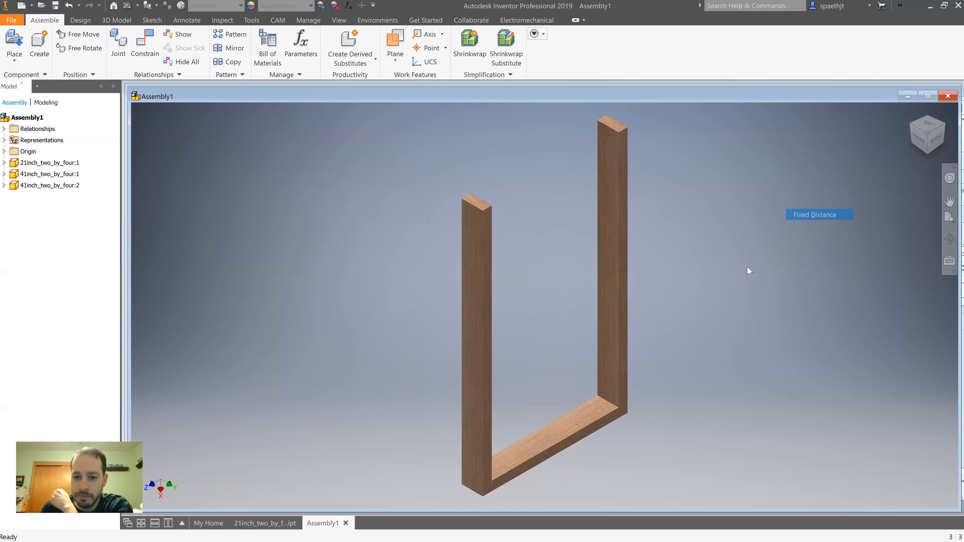
Step: Copy the 21-inch board and paste three copies beside the frame
click(581, 415)
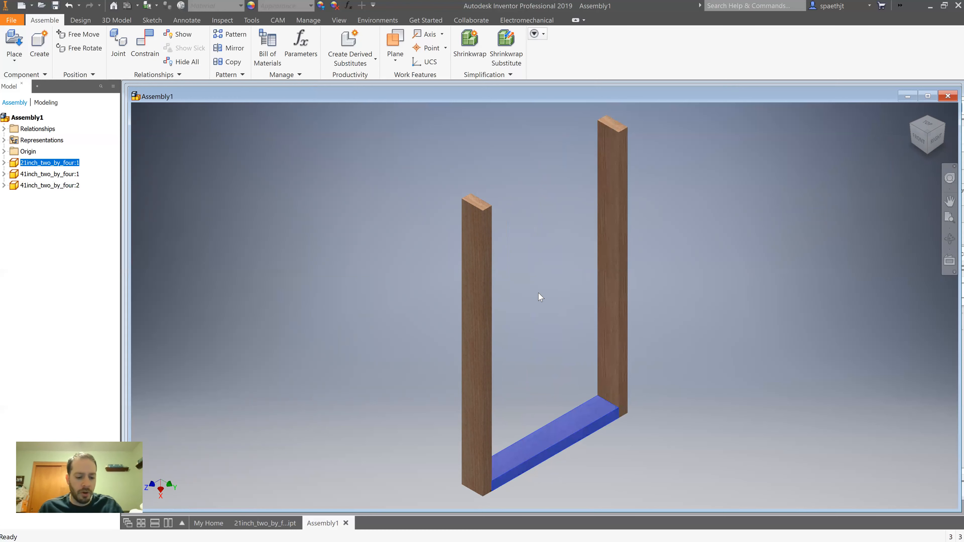
key(ctrl+c)
key(ctrl+v)
click(305, 260)
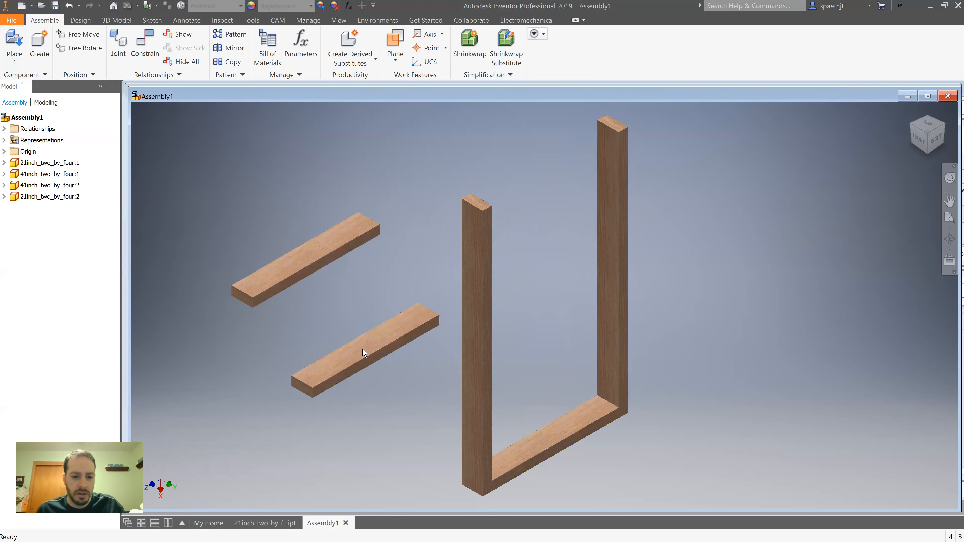
click(372, 414)
click(370, 401)
key(Escape)
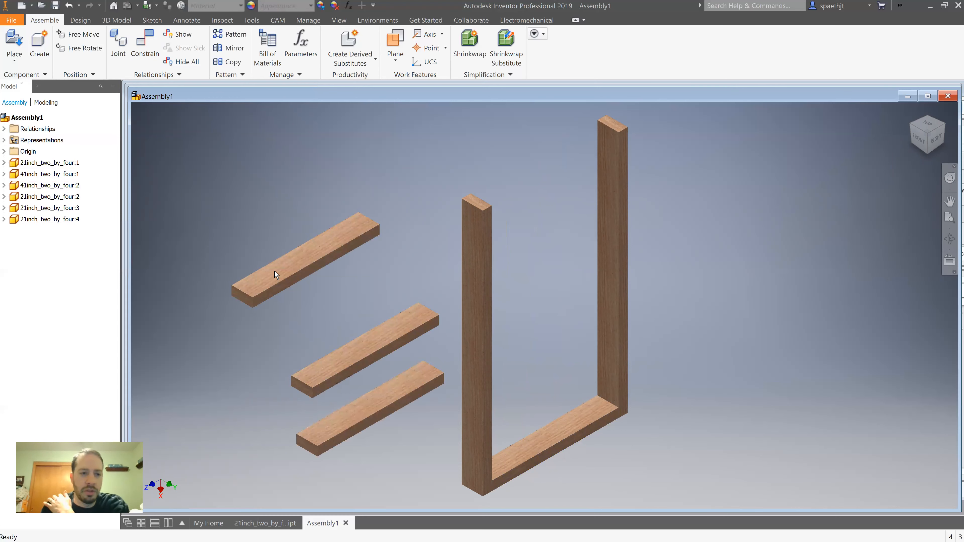
Step: Mate the end of the uppermost loose 21-inch board to the far 41-inch board's inner face with 0.000 in offset
click(152, 57)
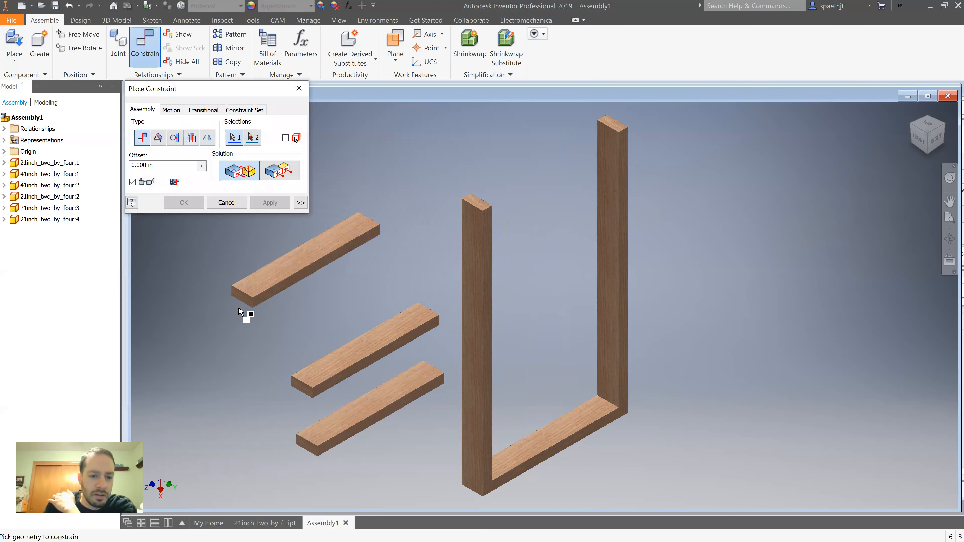
click(245, 300)
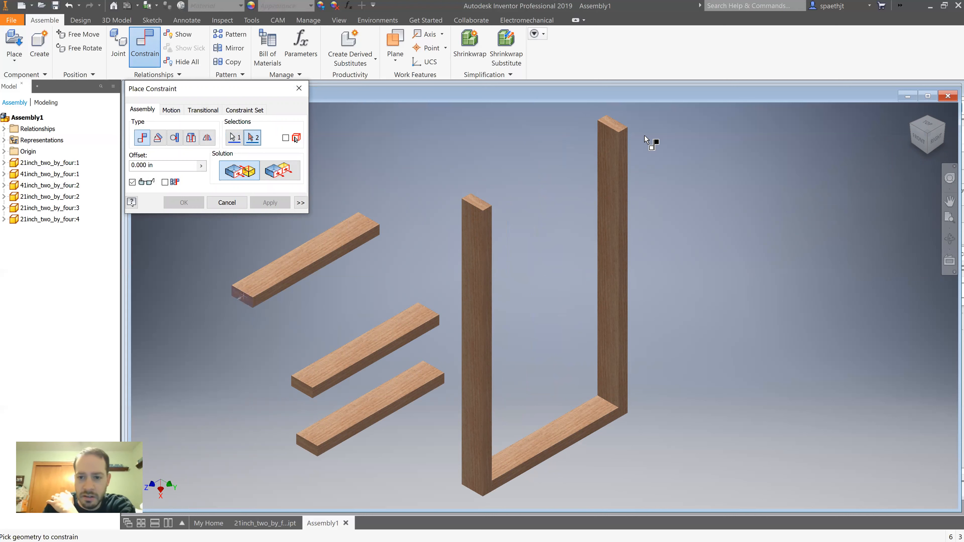
click(619, 140)
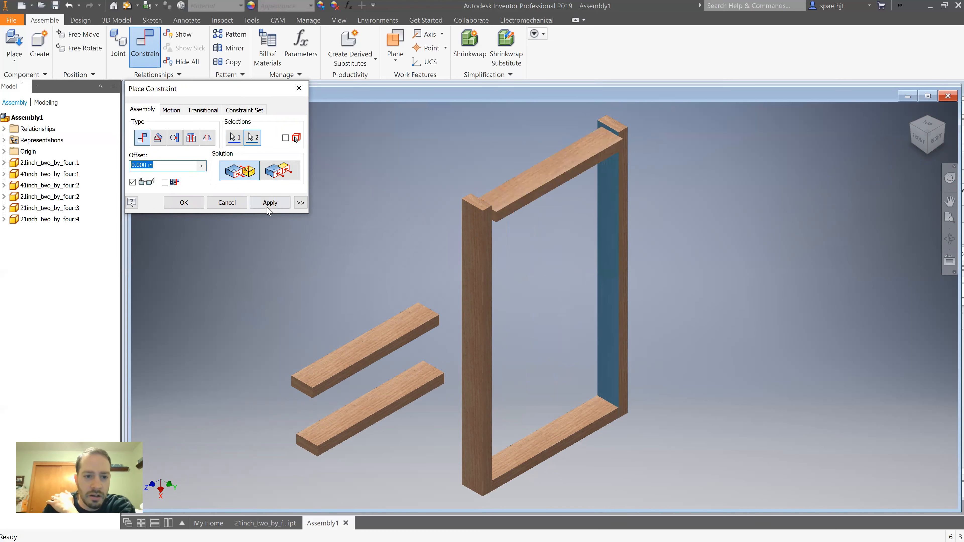
click(269, 202)
Step: Flush the upper crossboard's top face with the 41-inch board's end and its narrow edge with the near 41-inch board's edge
click(602, 121)
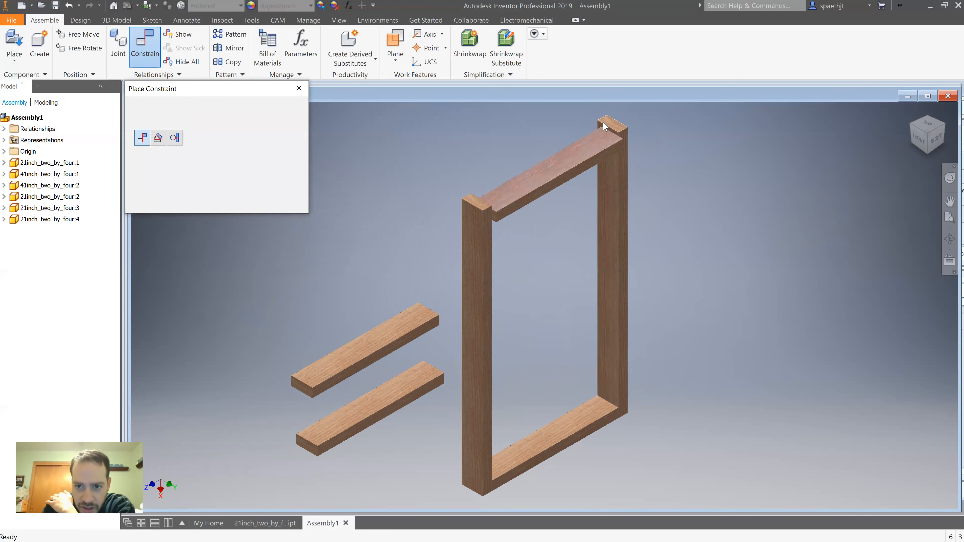
click(485, 215)
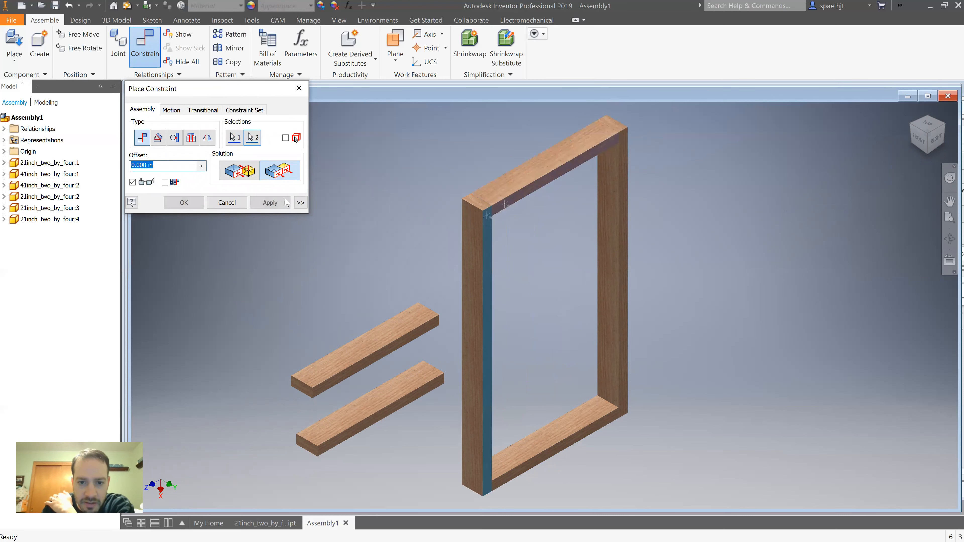
click(286, 203)
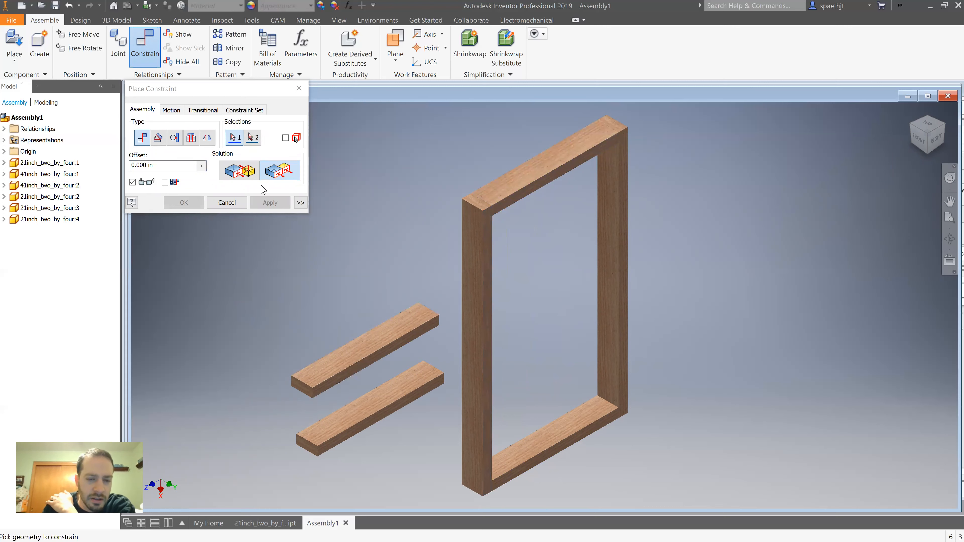
Step: Mate the end of the second loose 21-inch board to the far 41-inch board's inner face near mid-height
click(247, 174)
click(299, 385)
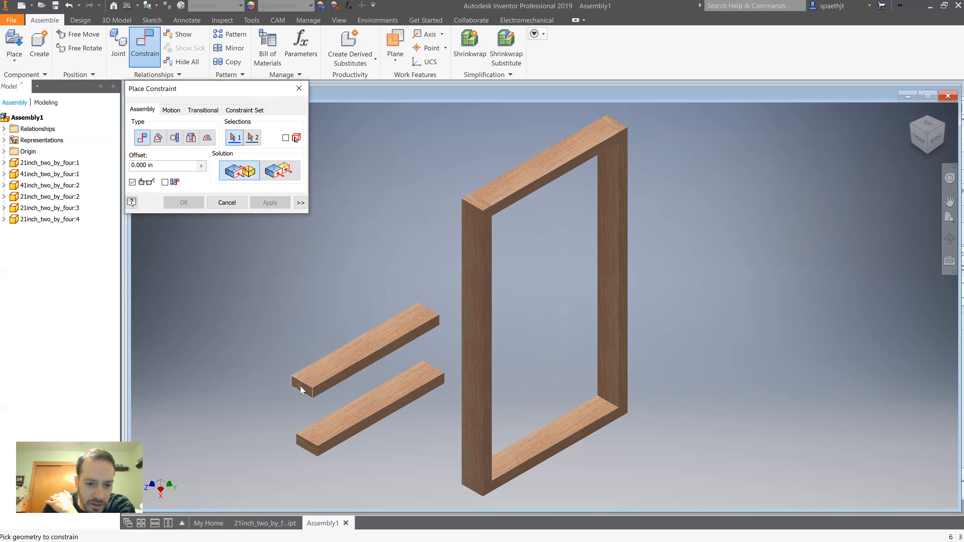
click(610, 280)
click(270, 203)
Step: Try to constrain the middle crossboard's narrow edge to the near 41-inch board's edge using the Mate solution
click(280, 170)
click(537, 339)
click(488, 347)
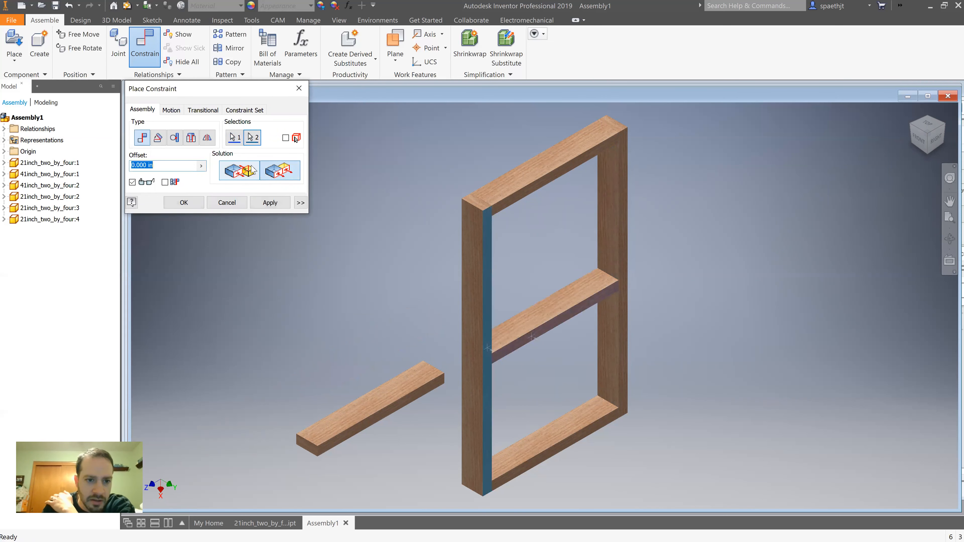
click(239, 171)
click(268, 202)
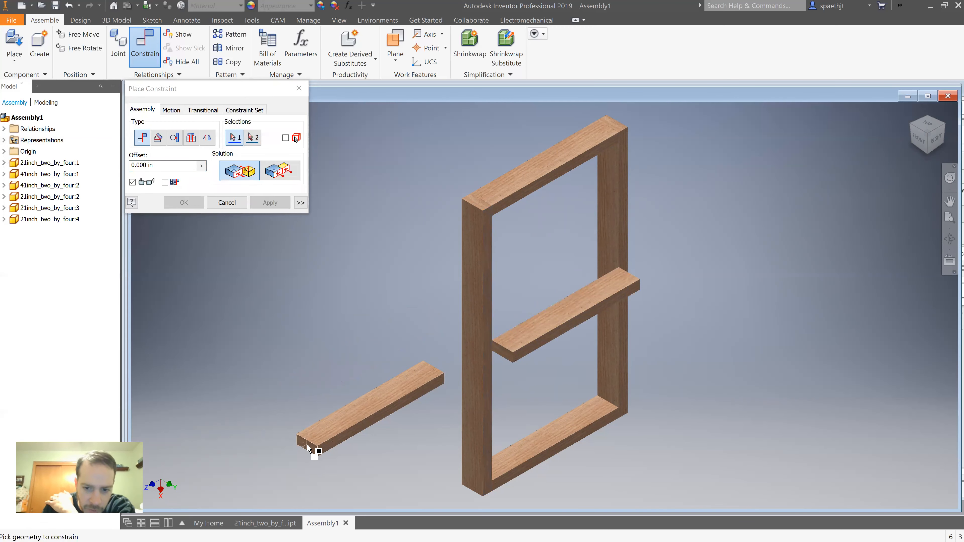
click(279, 171)
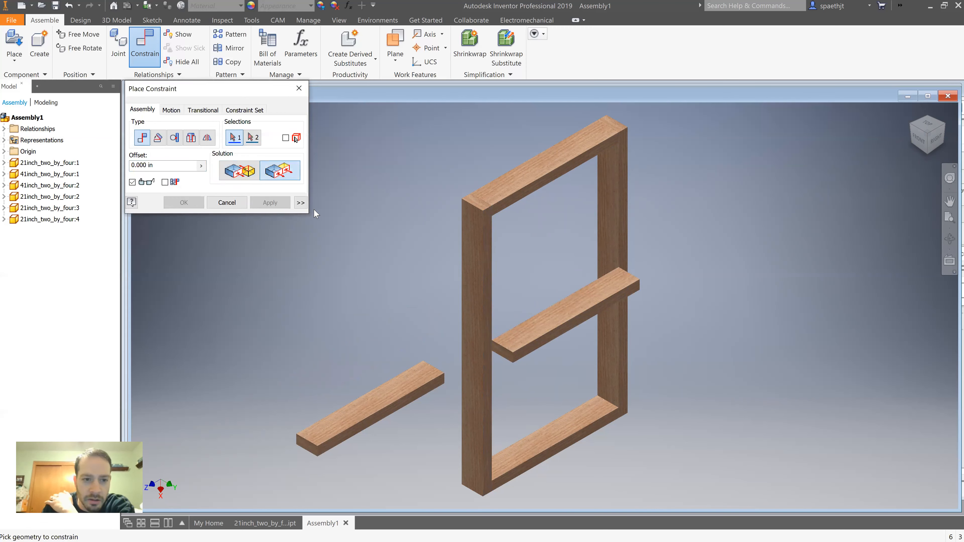
click(227, 202)
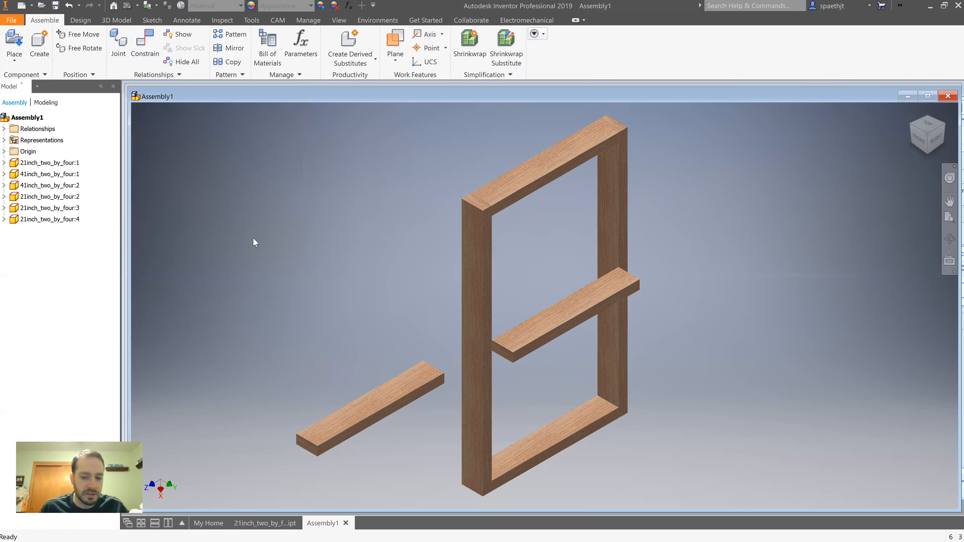
Step: Flush the middle crossboard's narrow edge with the near 41-inch board's edge at 0.000 in offset
click(144, 45)
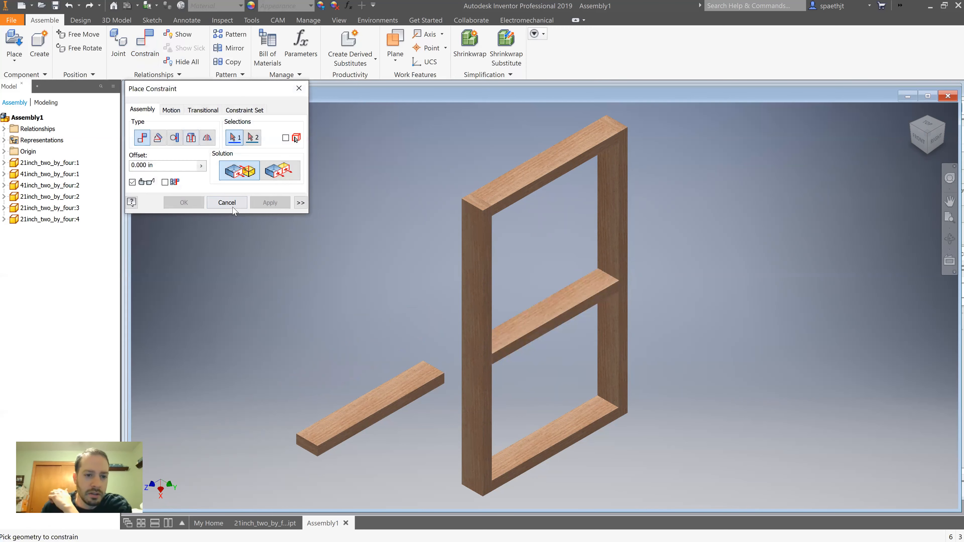
click(515, 344)
click(487, 344)
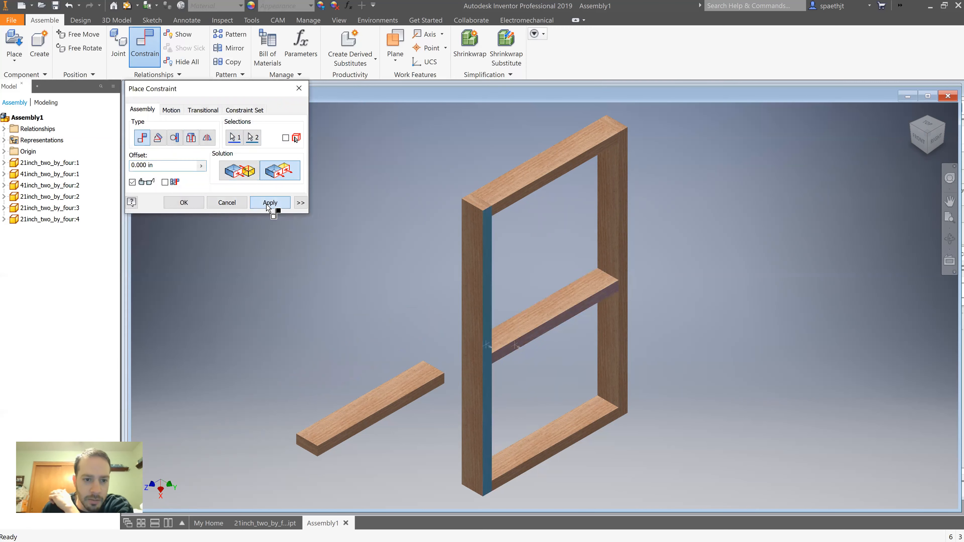
click(270, 203)
Step: Mate the last loose 21-inch board's end to the far 41-inch board's inner face and flush its narrow edge with the near board
click(308, 450)
click(610, 215)
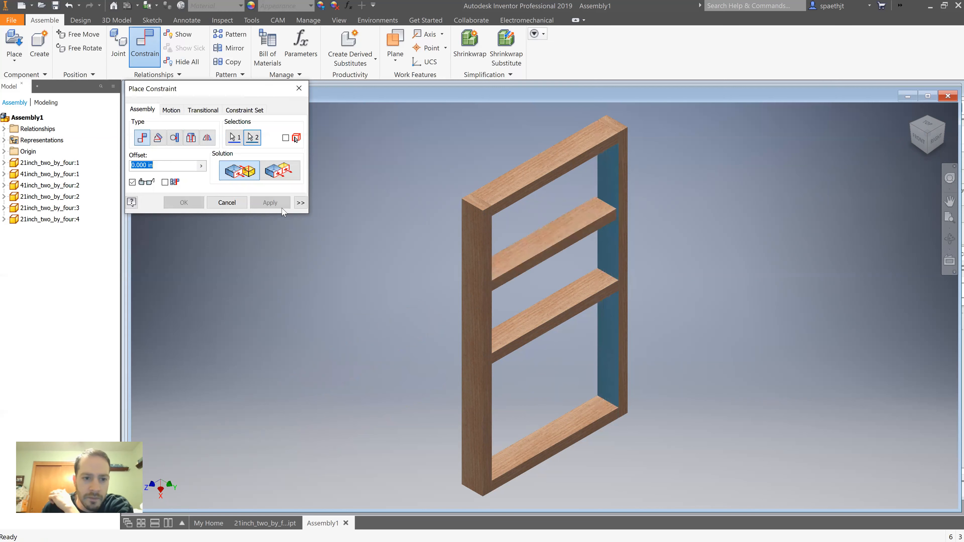
click(284, 201)
click(501, 280)
click(489, 281)
click(270, 202)
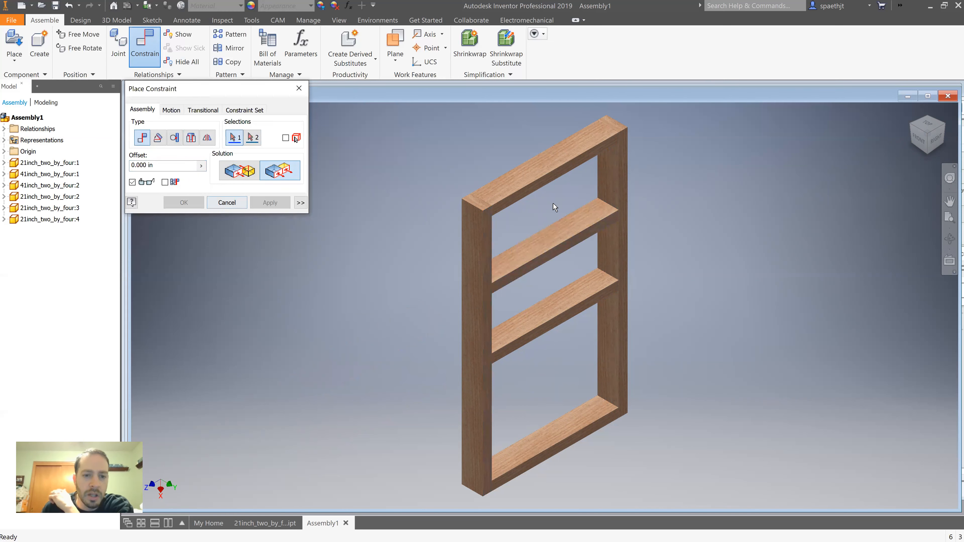
key(Escape)
Step: Slide the two middle crossboards down the frame so they divide it into roughly equal openings
click(935, 141)
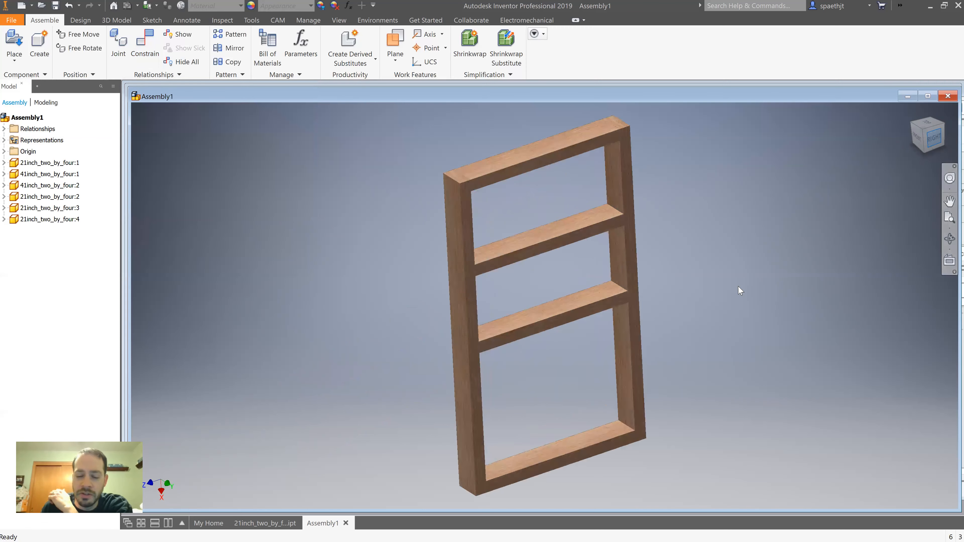
drag(566, 320, 567, 363)
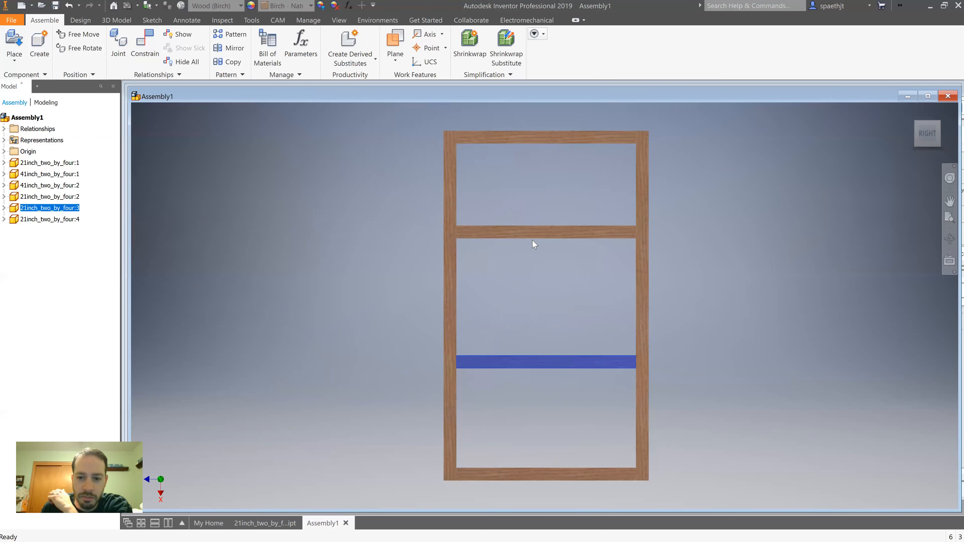
drag(535, 235, 535, 245)
click(870, 165)
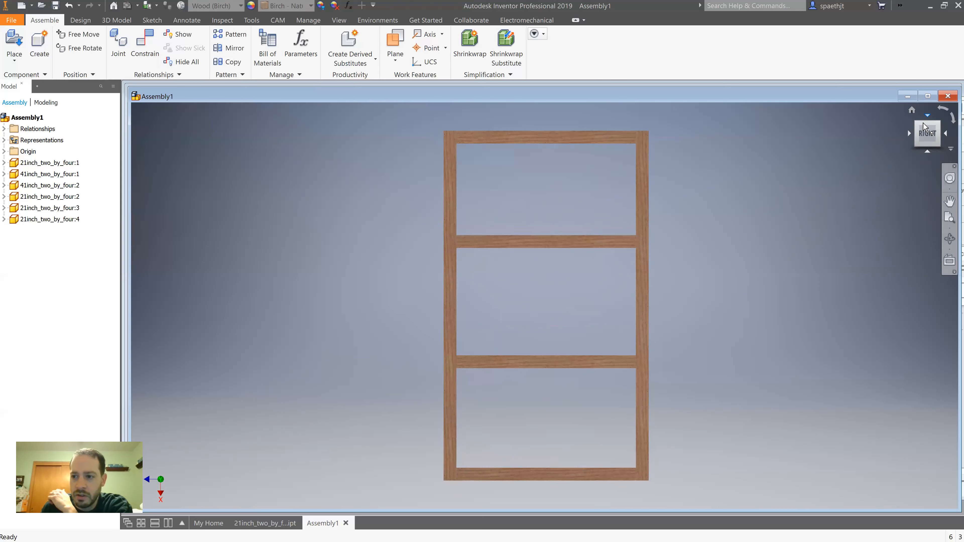
Step: Copy all six boards of the frame and paste one duplicate frame beside the original
click(911, 111)
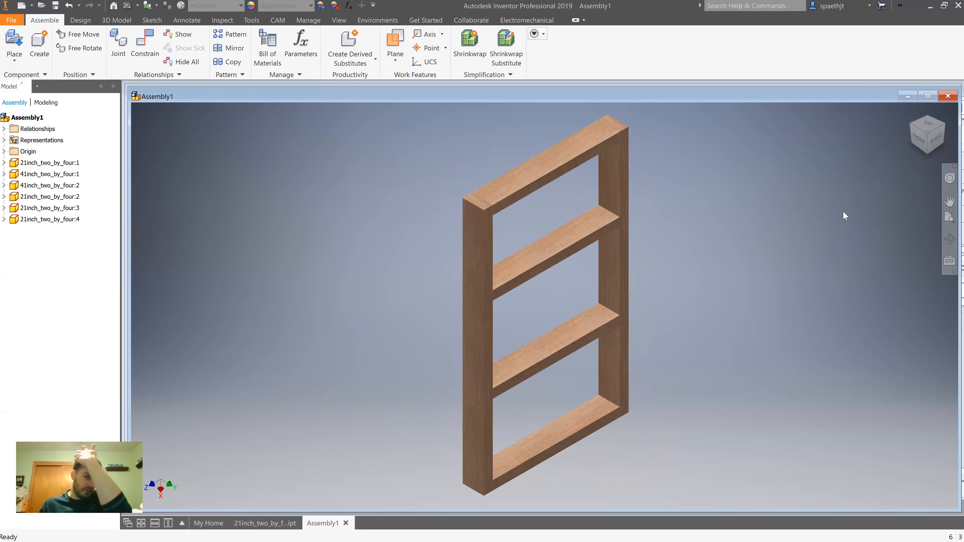
scroll(840, 233, down, 3)
drag(523, 131, 786, 420)
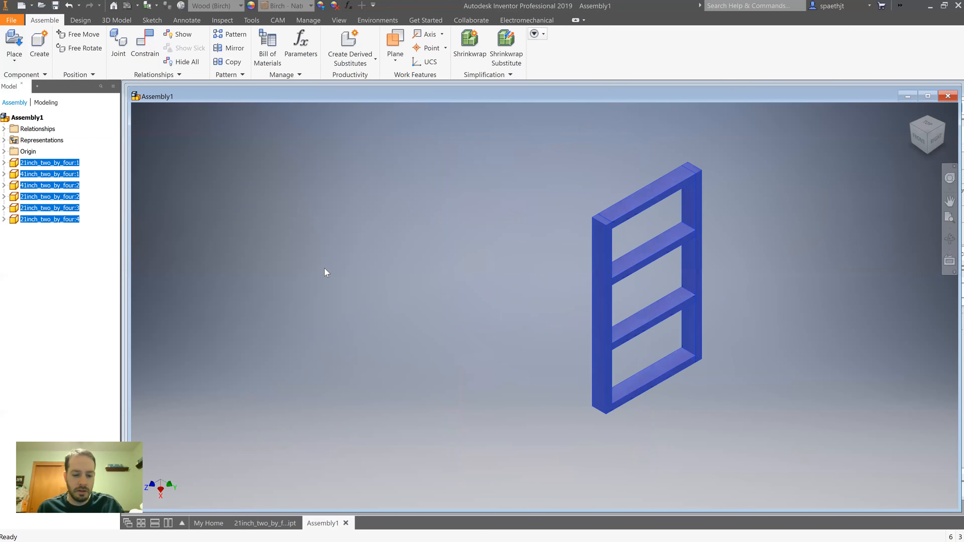
key(ctrl+c)
key(ctrl+v)
click(375, 269)
click(377, 233)
click(480, 238)
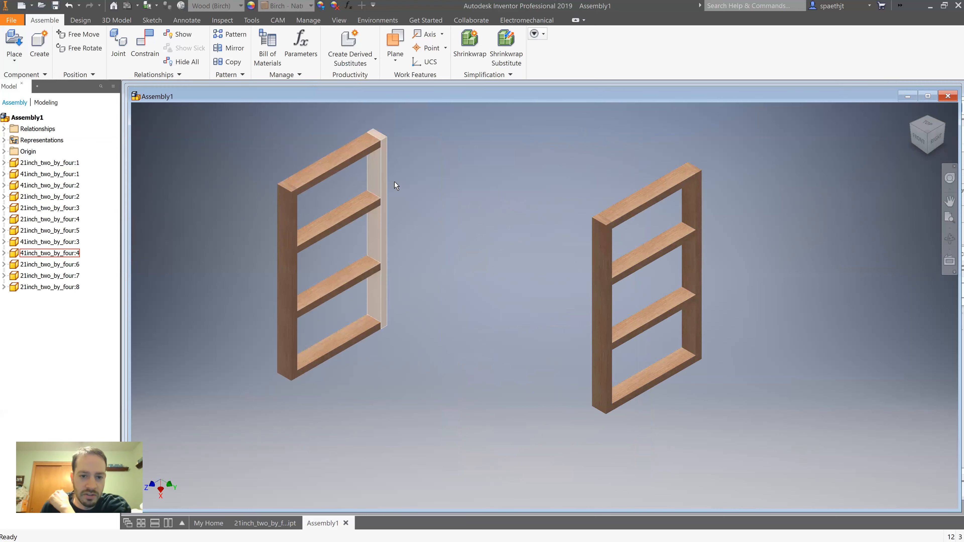
click(512, 240)
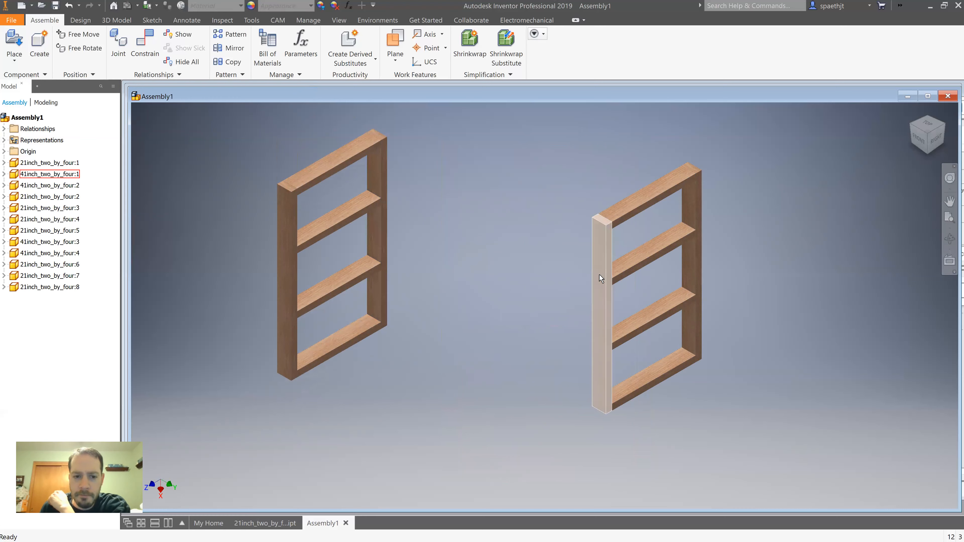
Step: Ground the near 41-inch board of the original frame
click(603, 318)
right_click(604, 319)
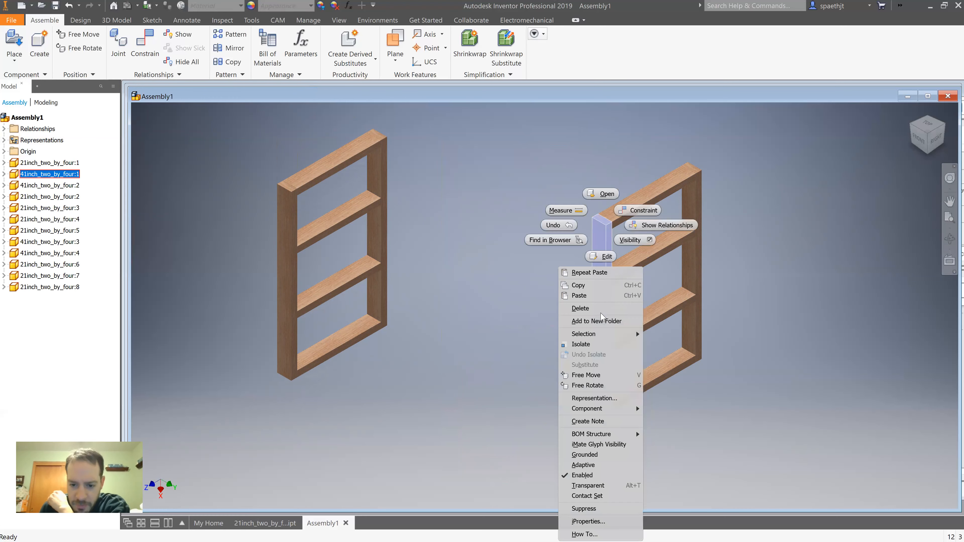
click(609, 463)
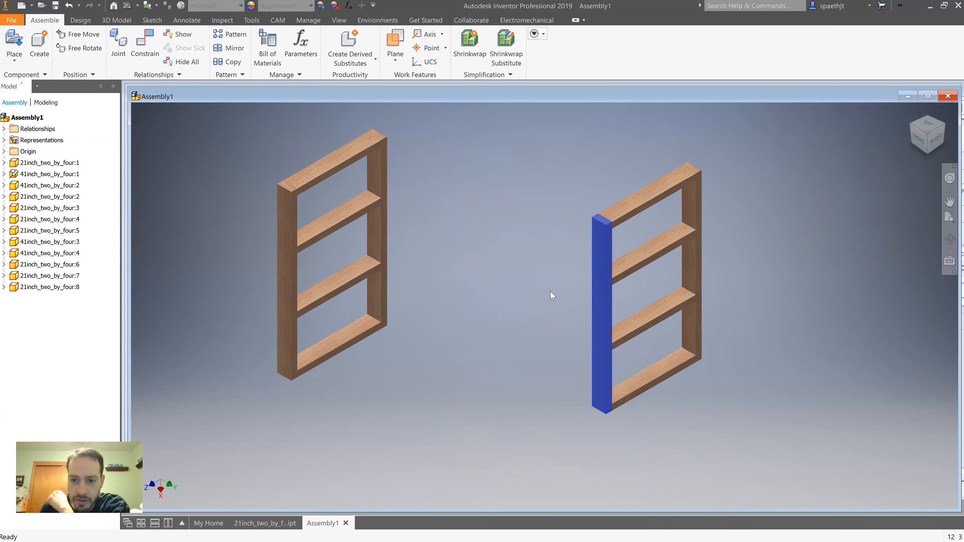
click(605, 244)
click(525, 253)
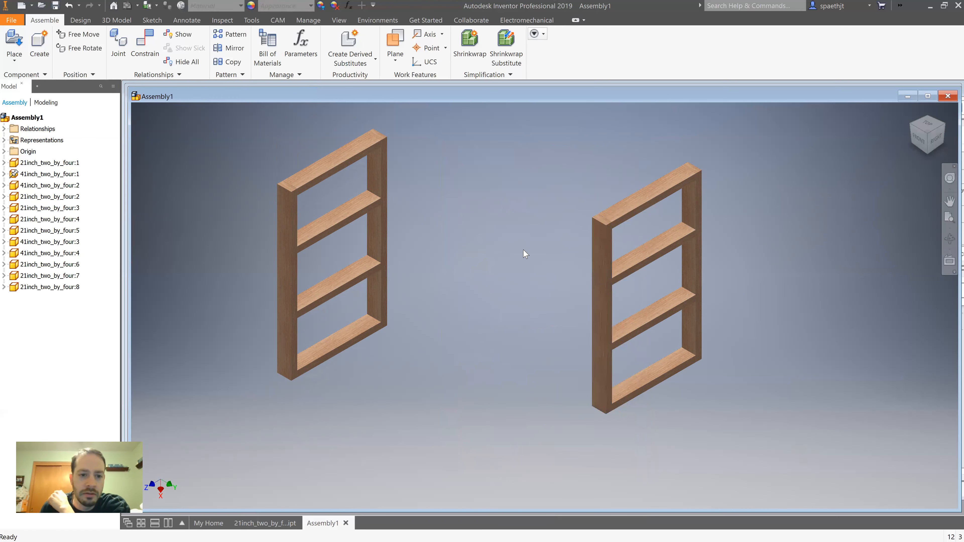
Step: Mate the facing sides of the two frames with a 5 in offset, consulting the hand-drawn table sketch for the spacing
click(144, 46)
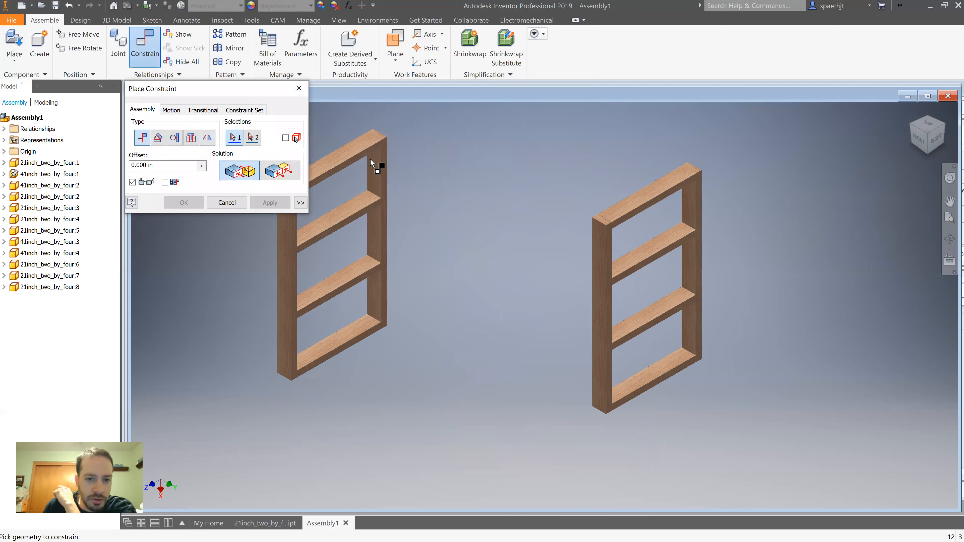
scroll(377, 157, down, 2)
click(387, 154)
scroll(468, 175, up, 3)
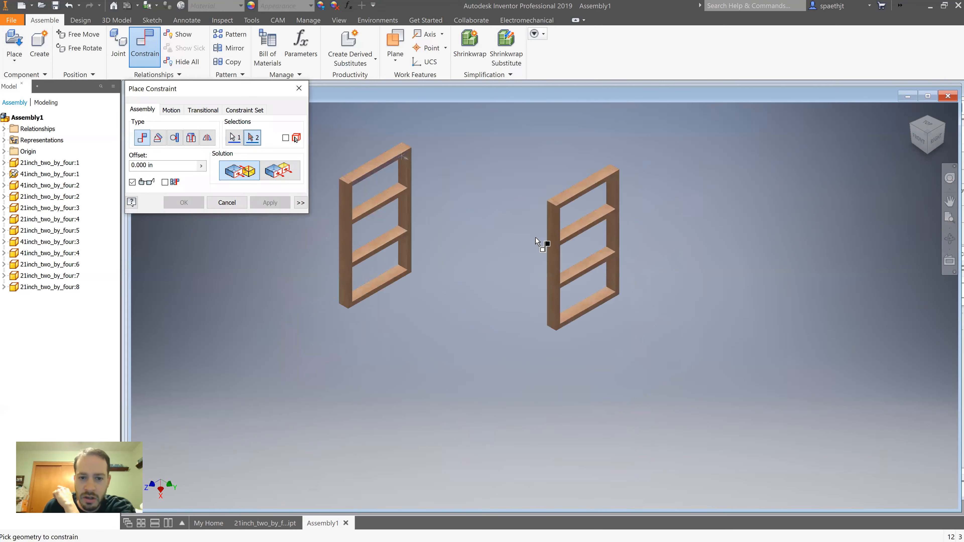
click(907, 126)
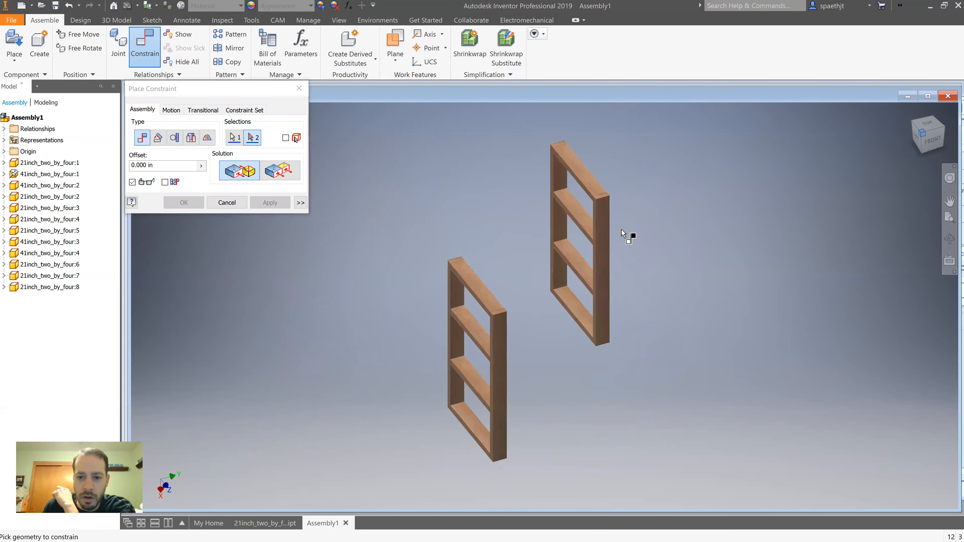
scroll(576, 183, down, 5)
click(576, 177)
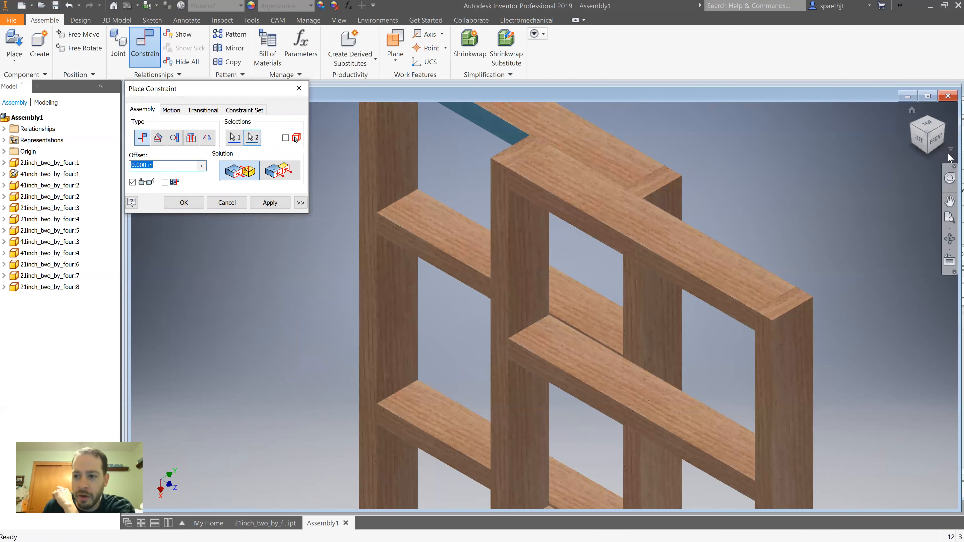
click(943, 127)
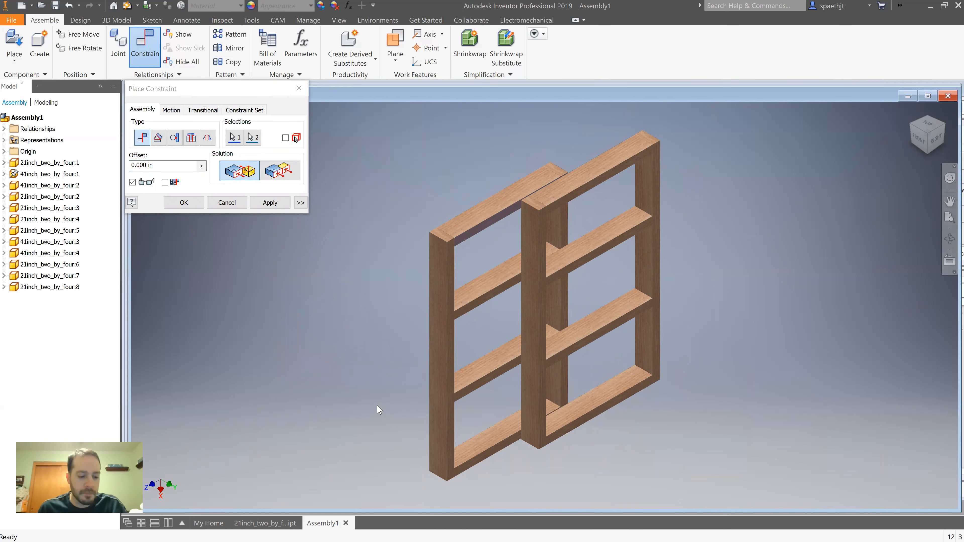
key(alt+Tab)
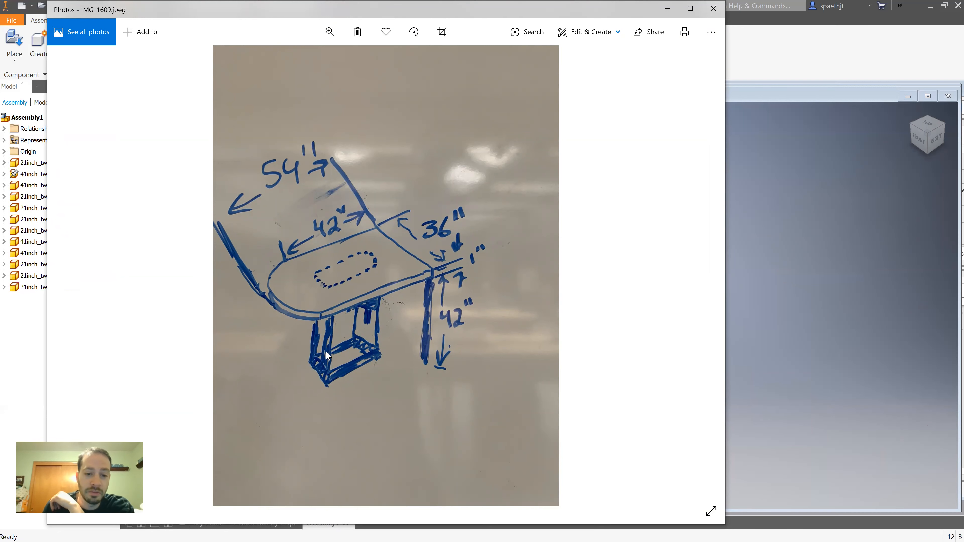
click(666, 8)
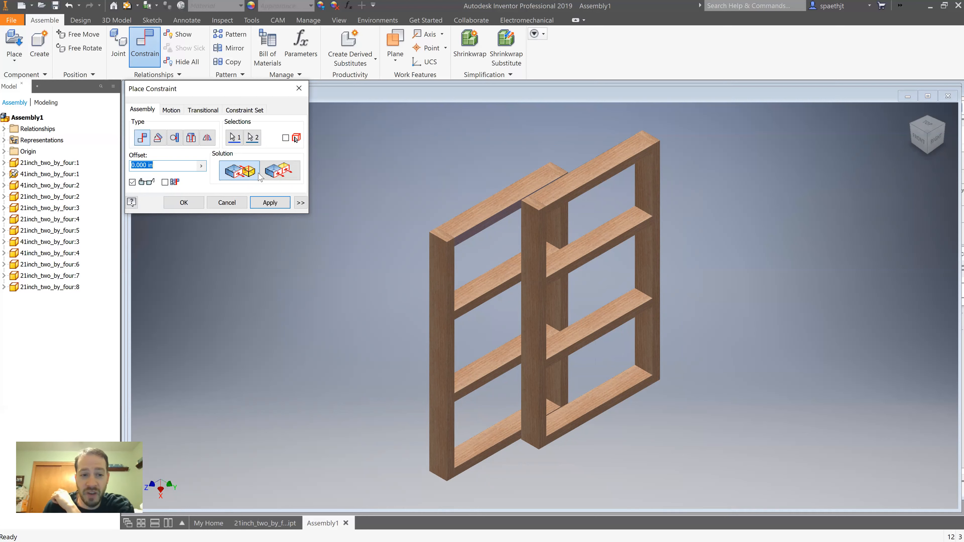
text(5)
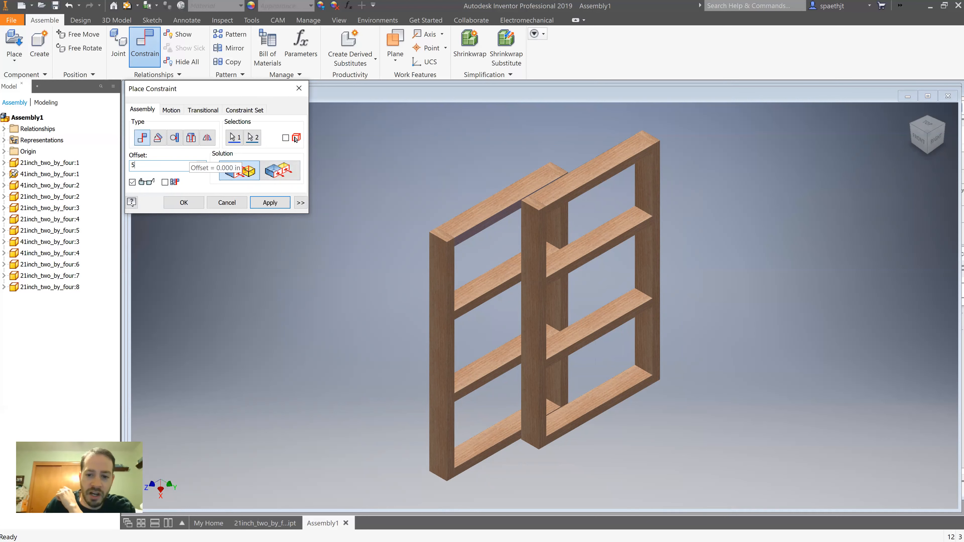
click(254, 202)
Step: Flush the near 41-inch boards' outer faces and the top 21-inch boards' upper faces so the two frames line up
click(279, 172)
click(413, 250)
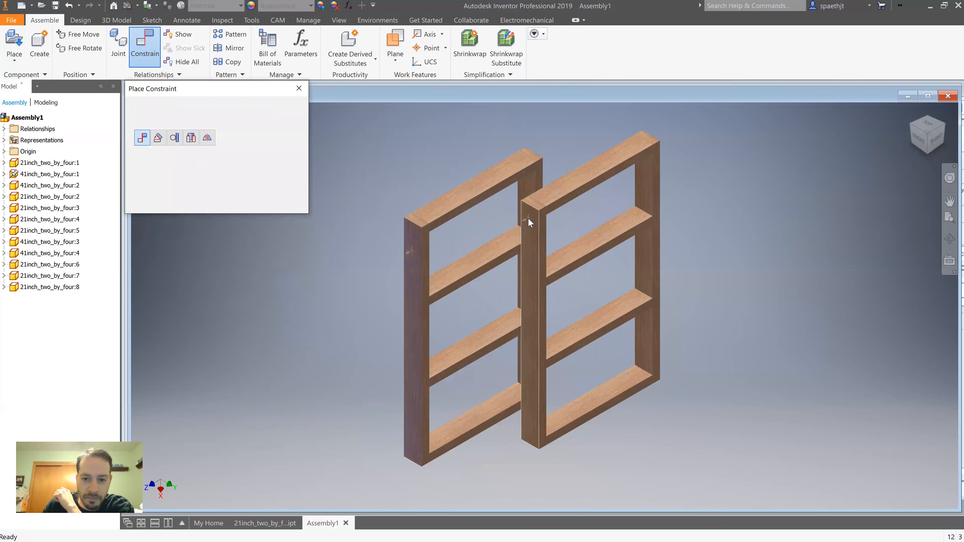
click(528, 217)
click(267, 205)
click(526, 159)
click(567, 186)
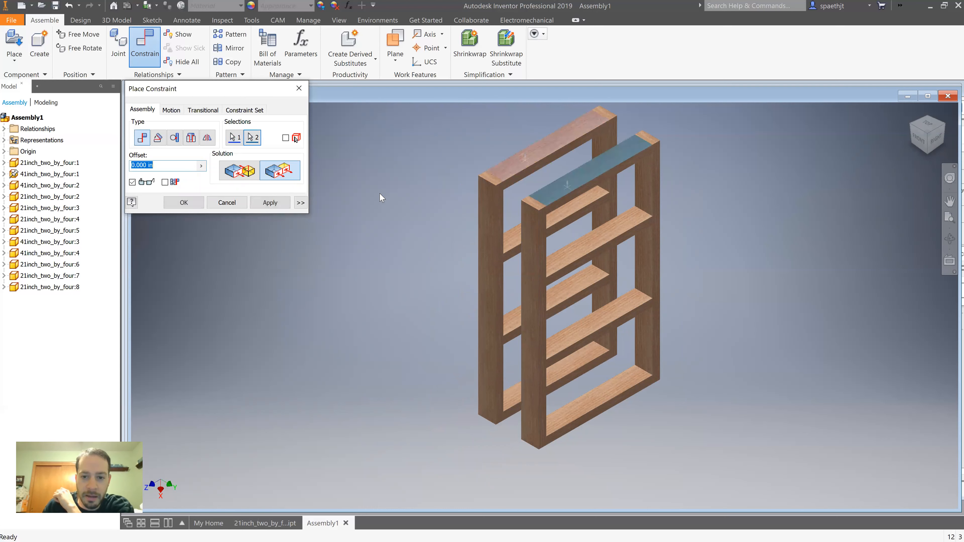
click(270, 202)
key(Escape)
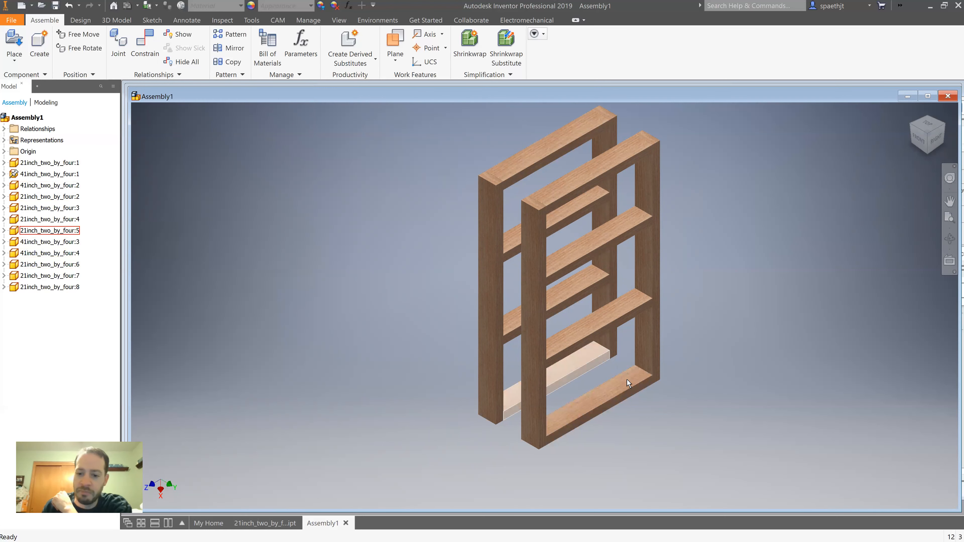
Step: Measure the distance between the outer edges of the two frames' bottom boards
click(222, 21)
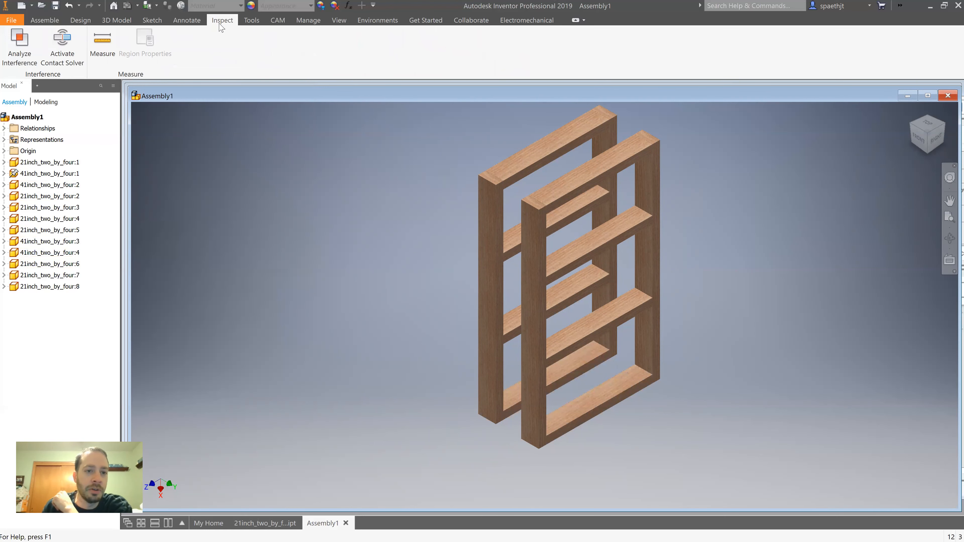
click(517, 386)
click(581, 415)
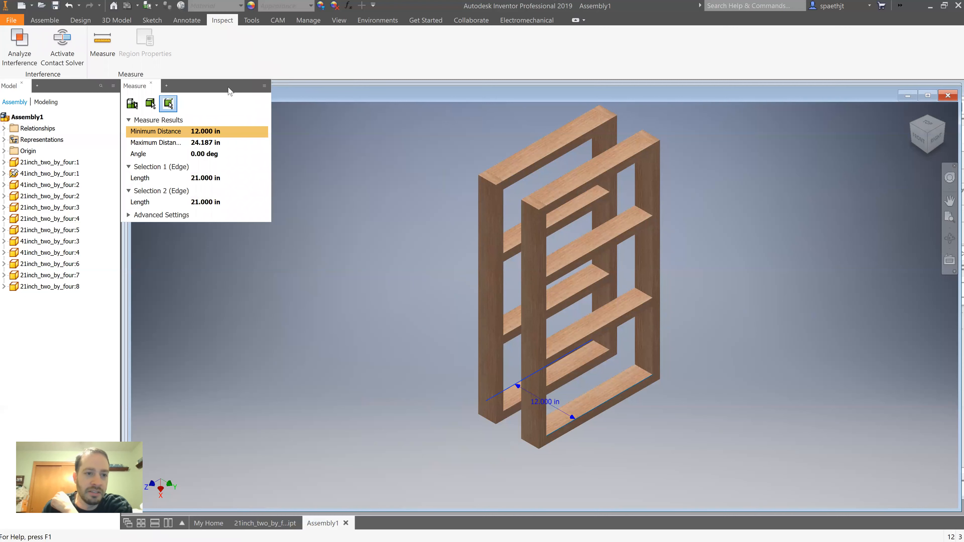
click(272, 129)
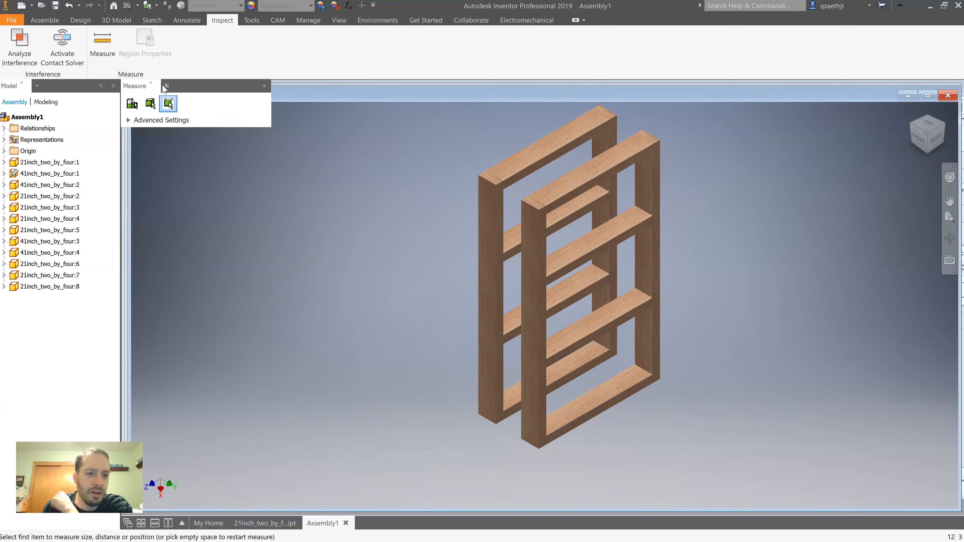
click(152, 84)
Step: Save a copy of the 21inch_two_by_four part as 12inch_two_by_four in the Groupwork_Table folder
click(272, 524)
click(13, 23)
click(41, 137)
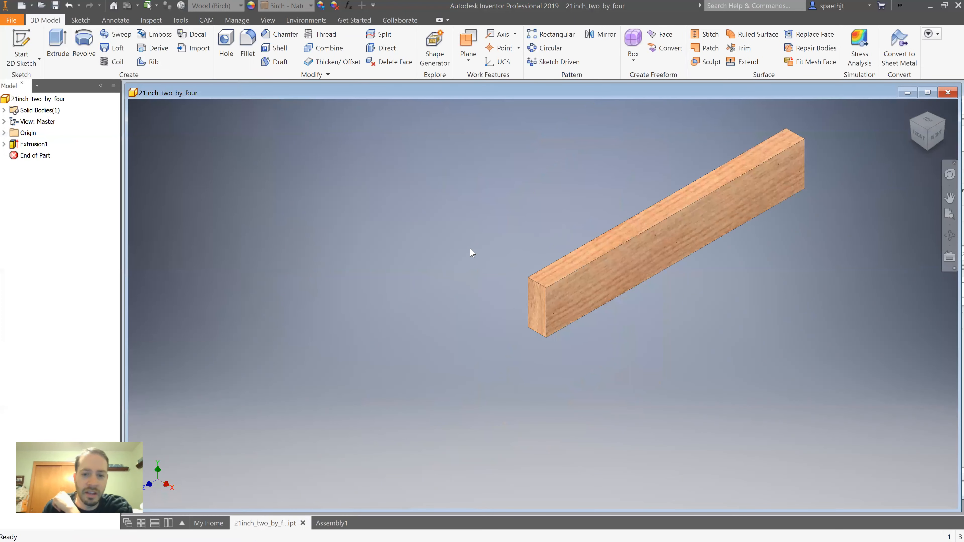
click(467, 334)
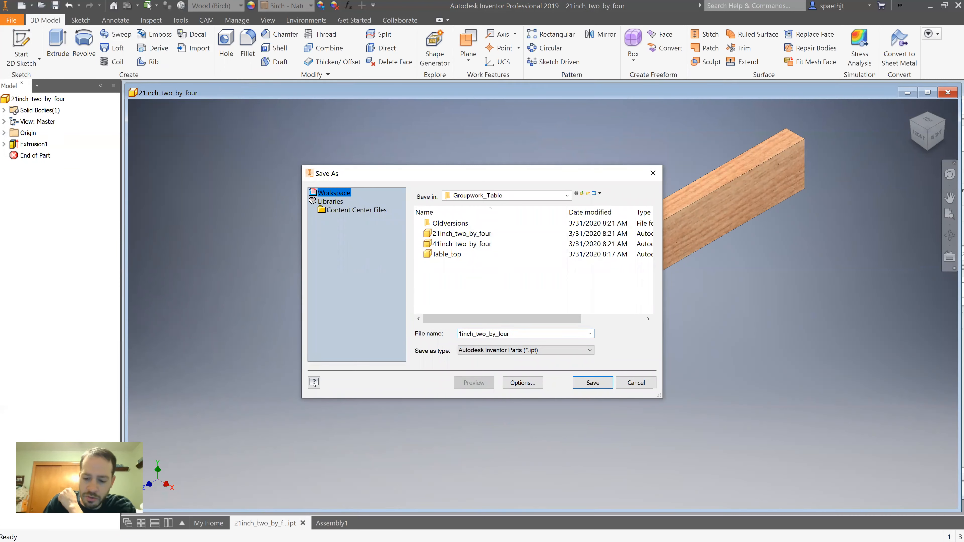
click(586, 383)
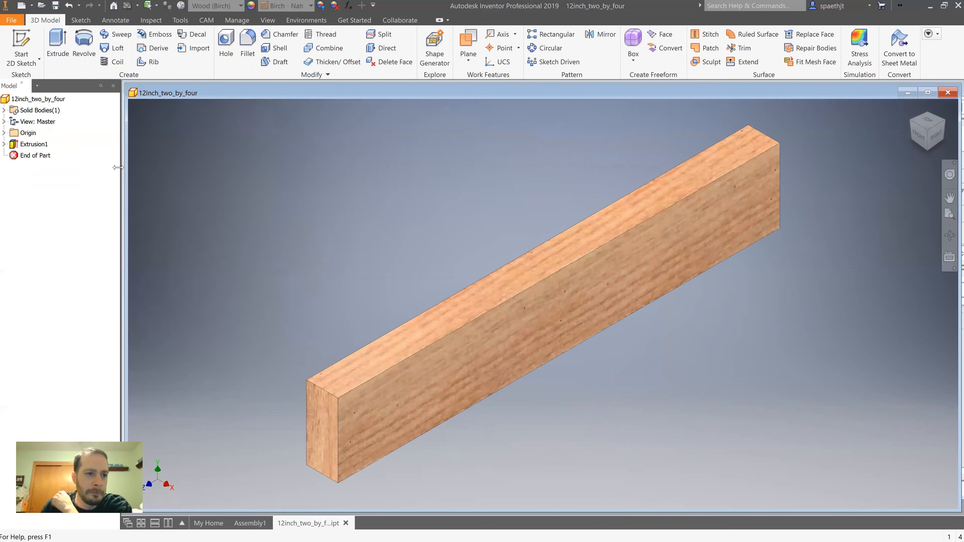
Step: Set the extrusion distance of the 12inch_two_by_four part to 12 in and save the part
double_click(42, 144)
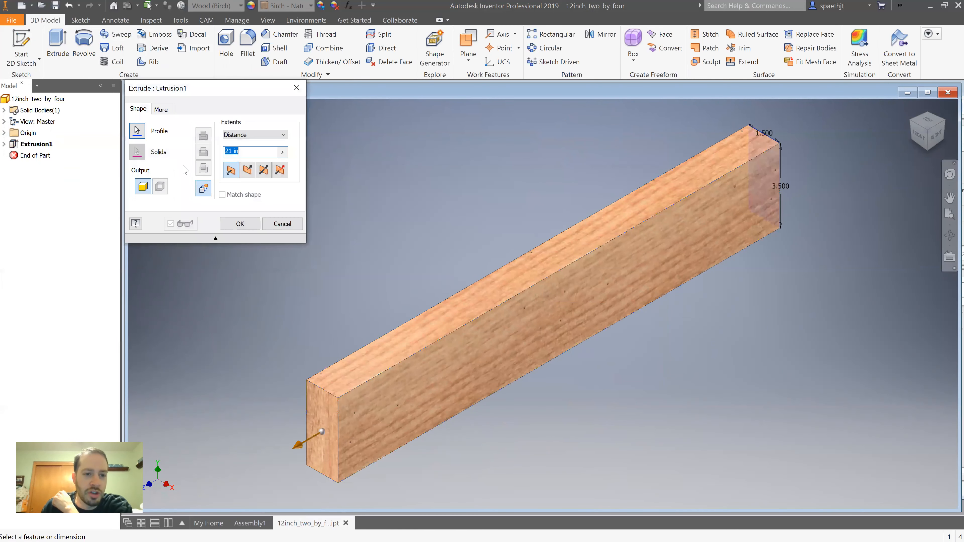
click(243, 224)
click(3, 19)
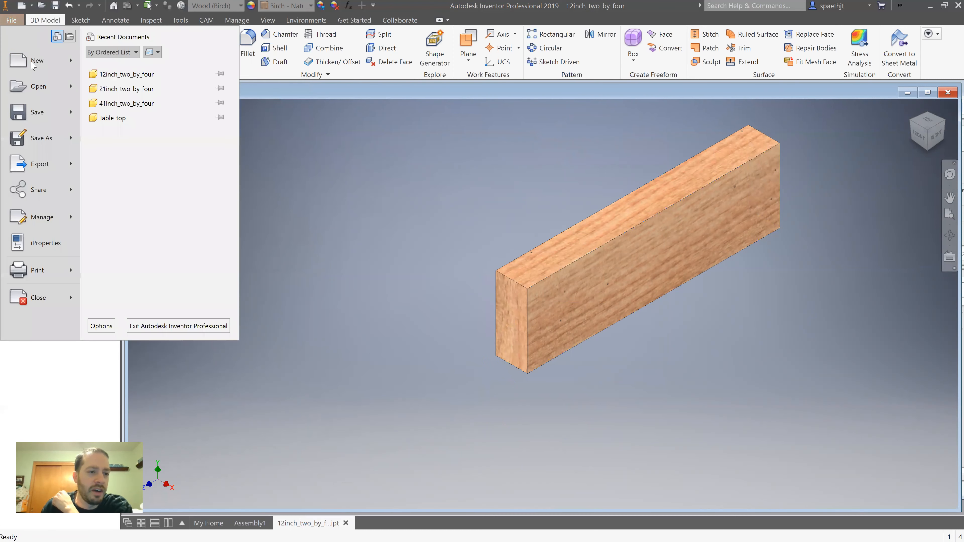
click(48, 110)
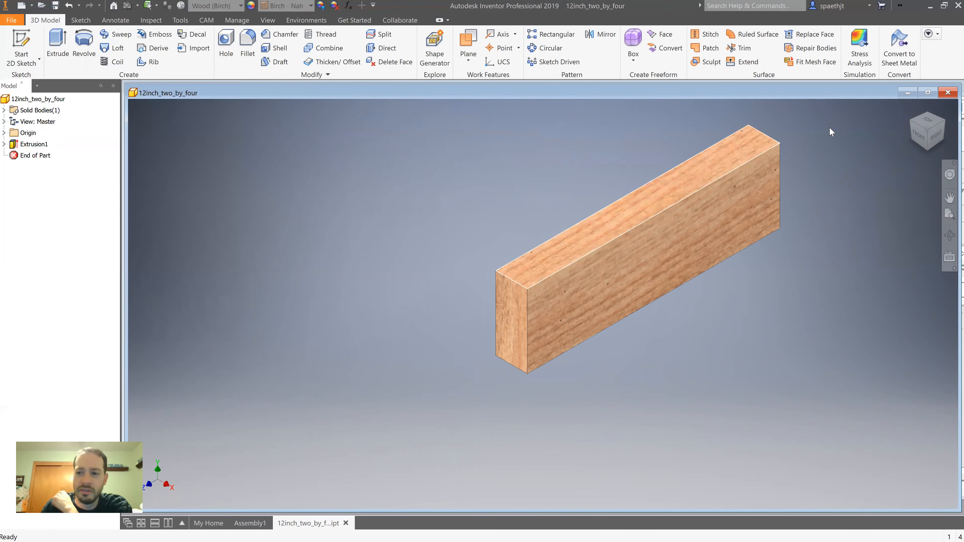
Step: Return to Assembly1 and place four copies of 12inch_two_by_four beside the frames
click(905, 93)
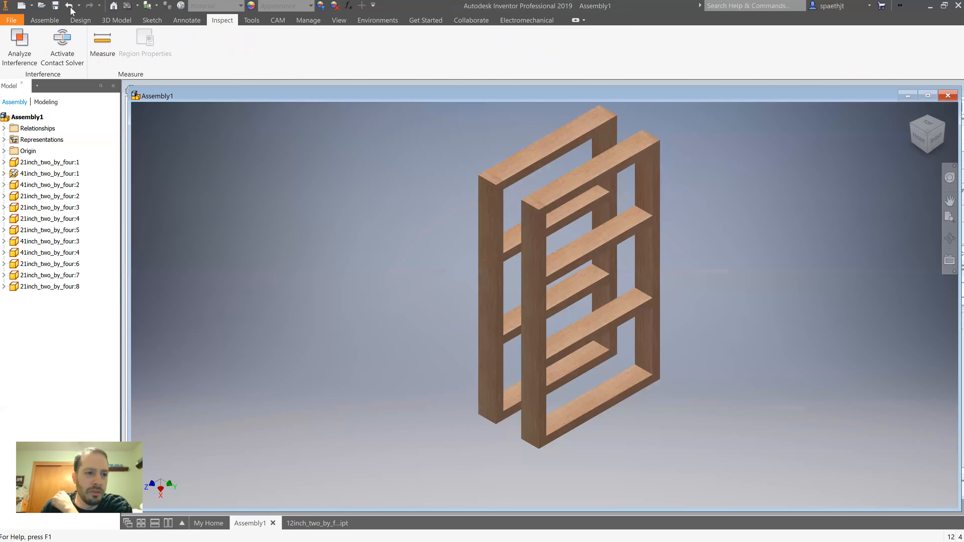
click(22, 42)
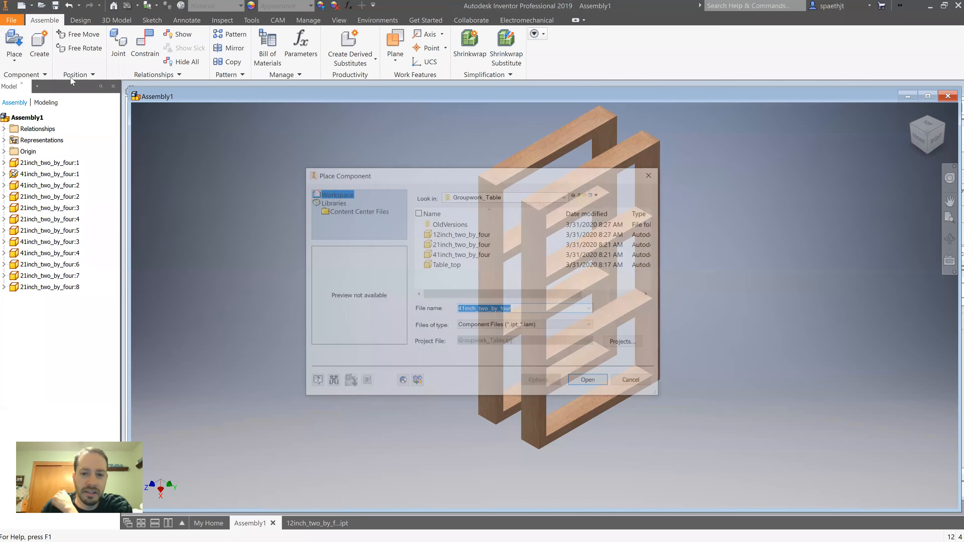
double_click(466, 234)
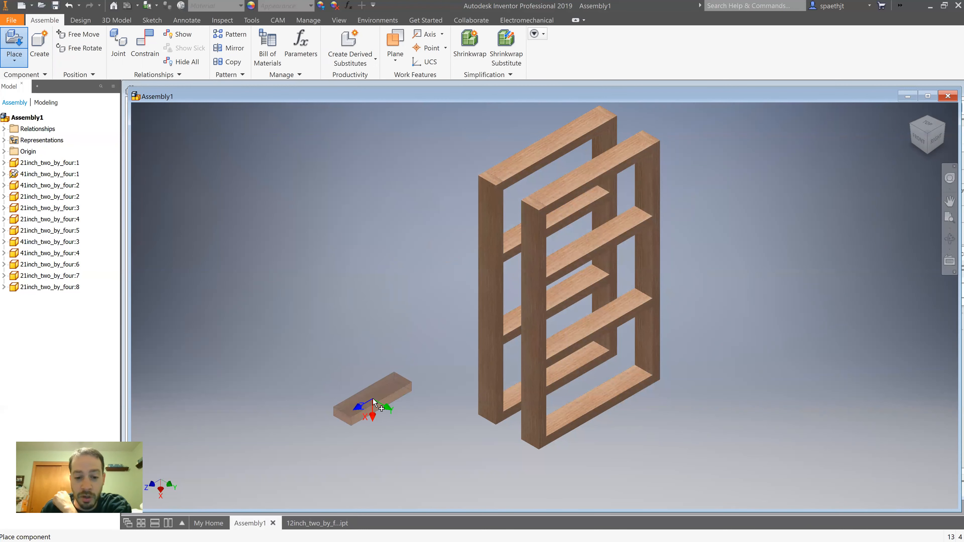
click(374, 401)
click(354, 344)
click(344, 275)
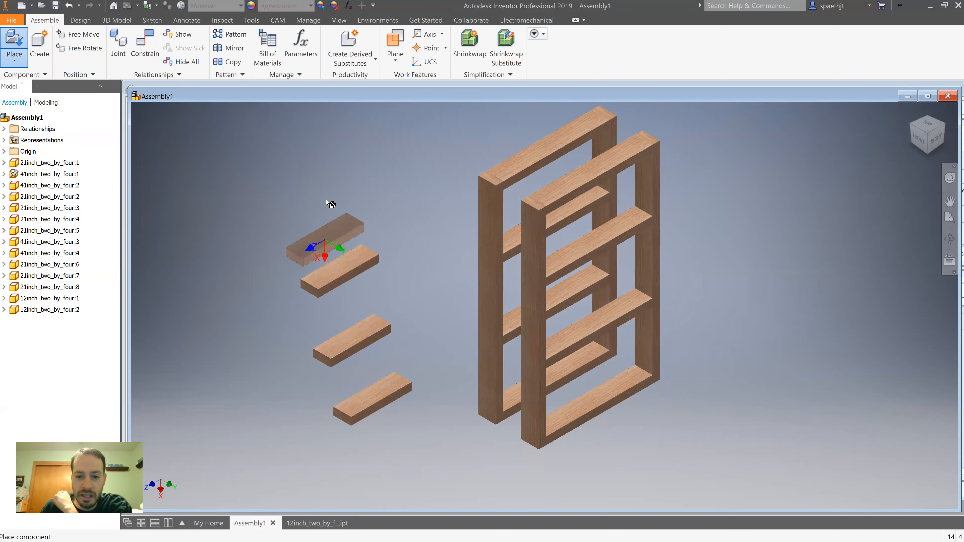
click(307, 205)
right_click(221, 243)
click(256, 243)
Step: Mate one 12-inch board onto the top of the front frame's upper middle crossboard and flush its end with the crossboard's outer edge
click(150, 46)
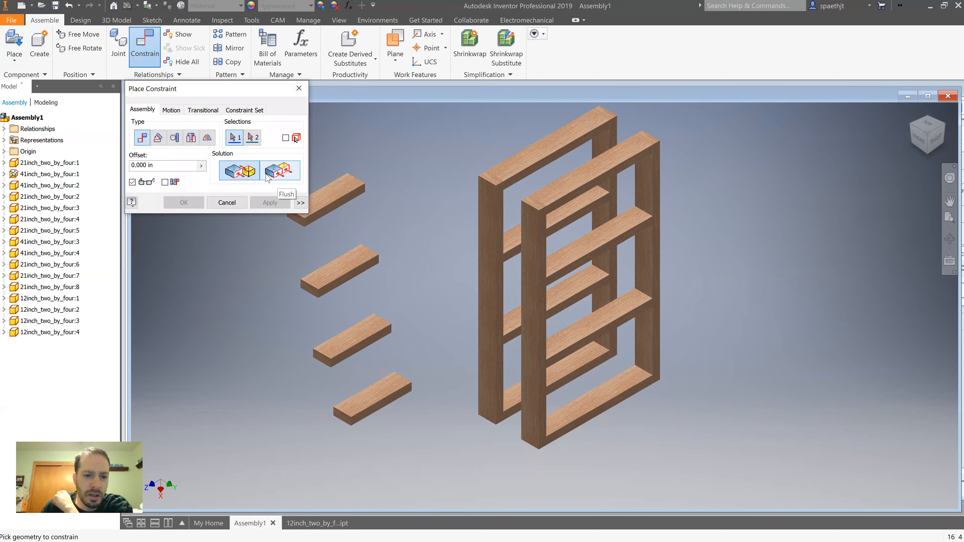
click(339, 190)
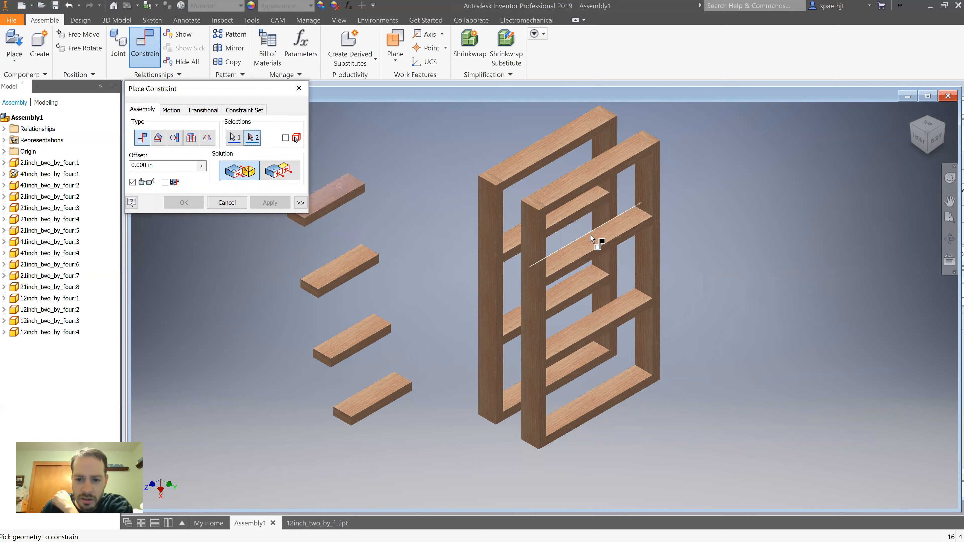
click(560, 264)
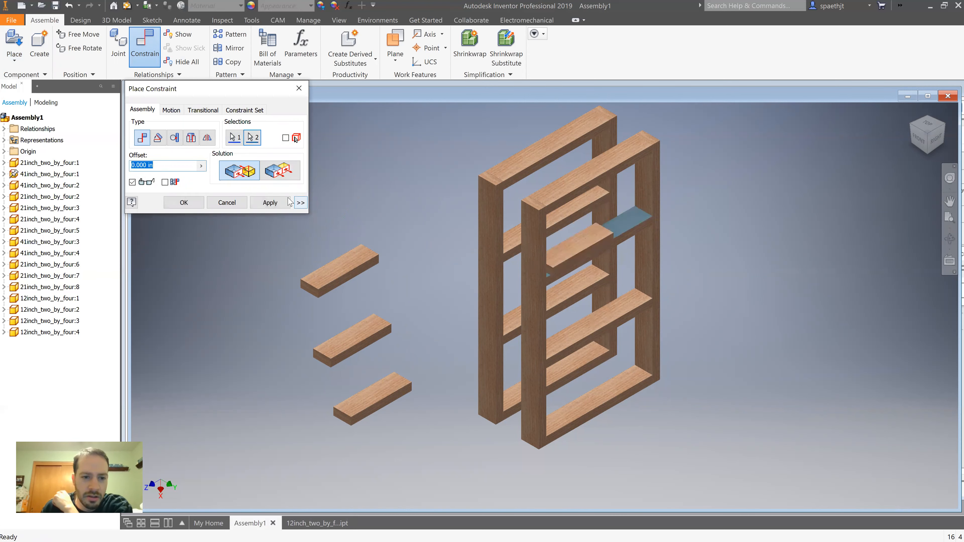
click(278, 204)
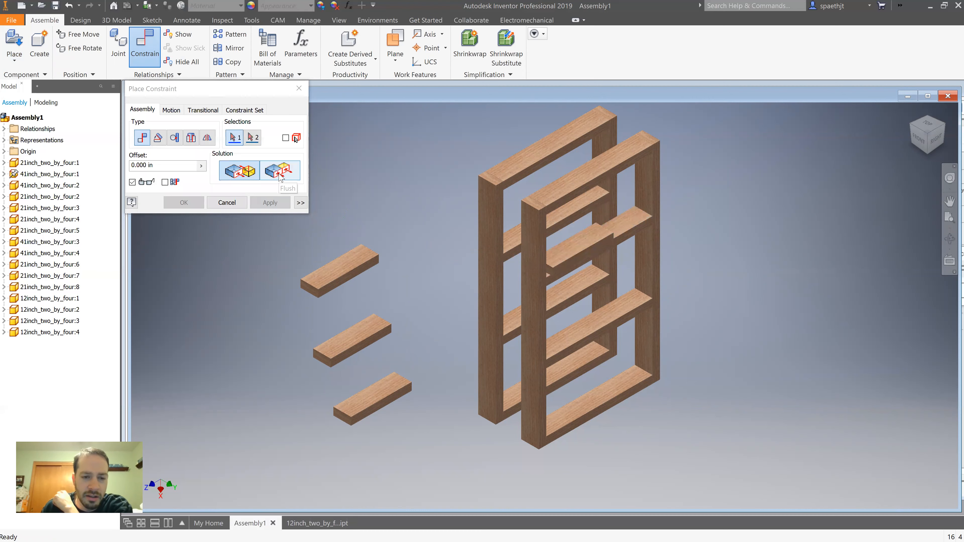
click(280, 171)
scroll(538, 273, up, 5)
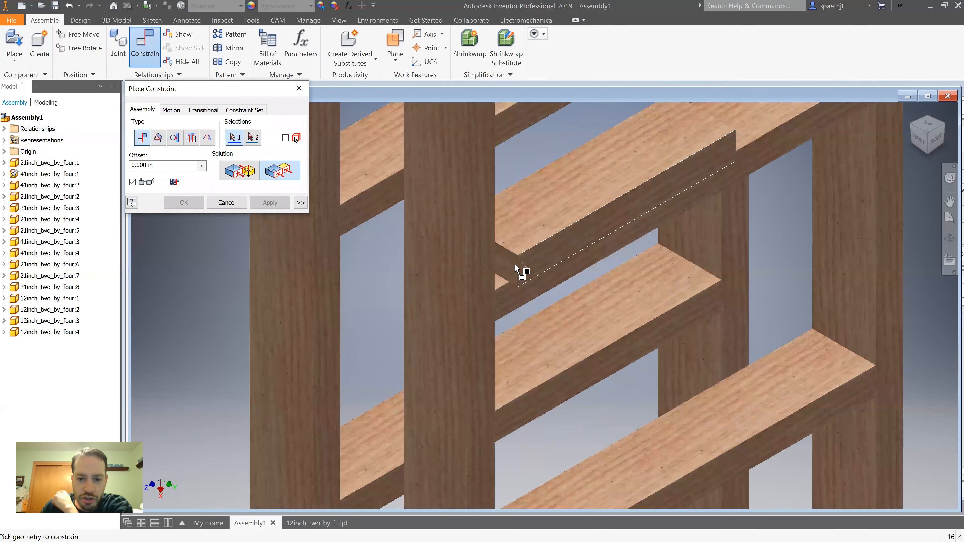
click(522, 287)
click(270, 202)
Step: Mate a second 12-inch board onto the front frame's upper middle crossboard and flush its end with the crossboard's outer edge
scroll(310, 229, down, 5)
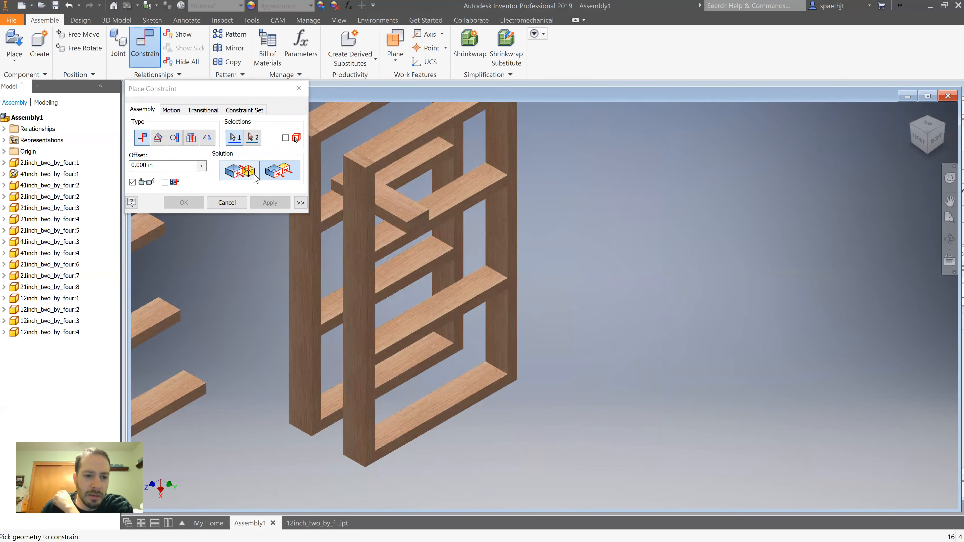
middle_drag(214, 240, 433, 234)
click(229, 174)
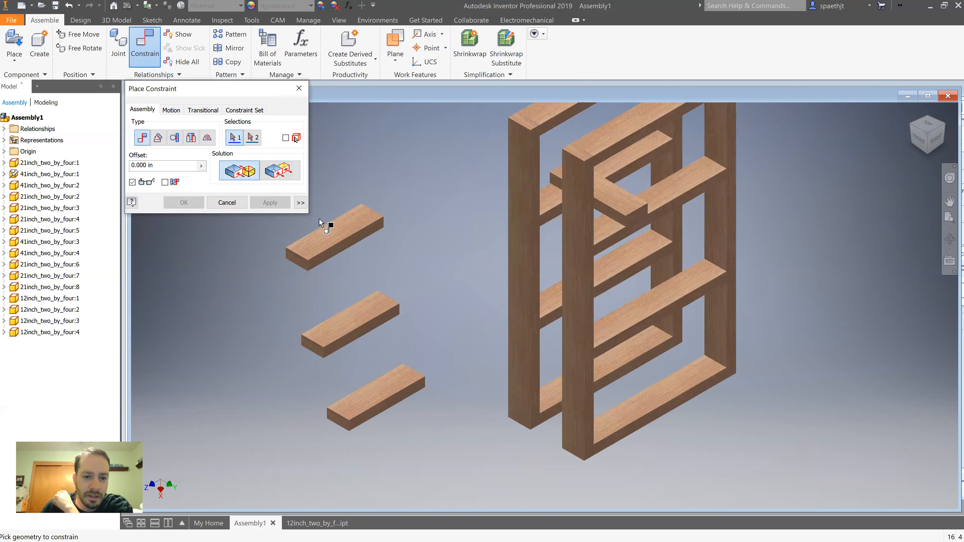
click(334, 239)
click(691, 182)
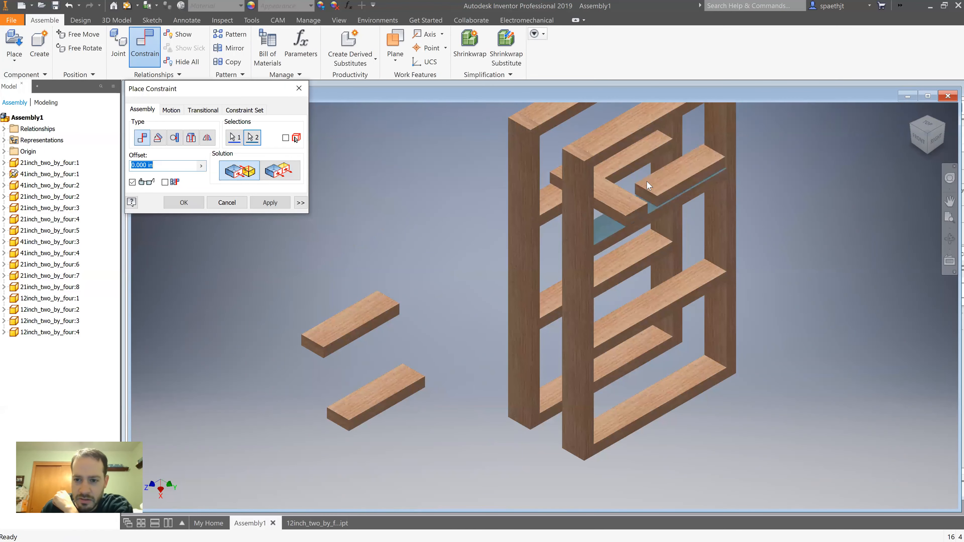
click(270, 202)
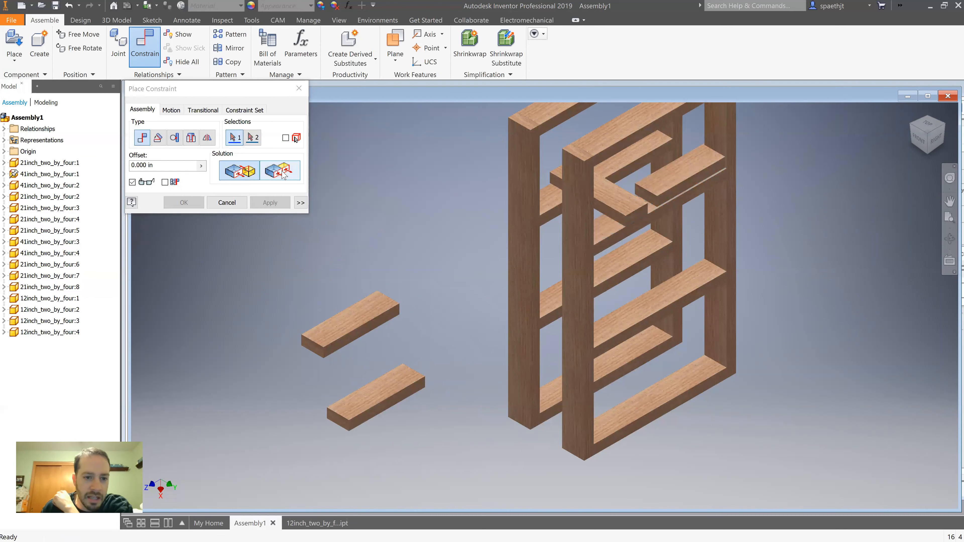
click(652, 200)
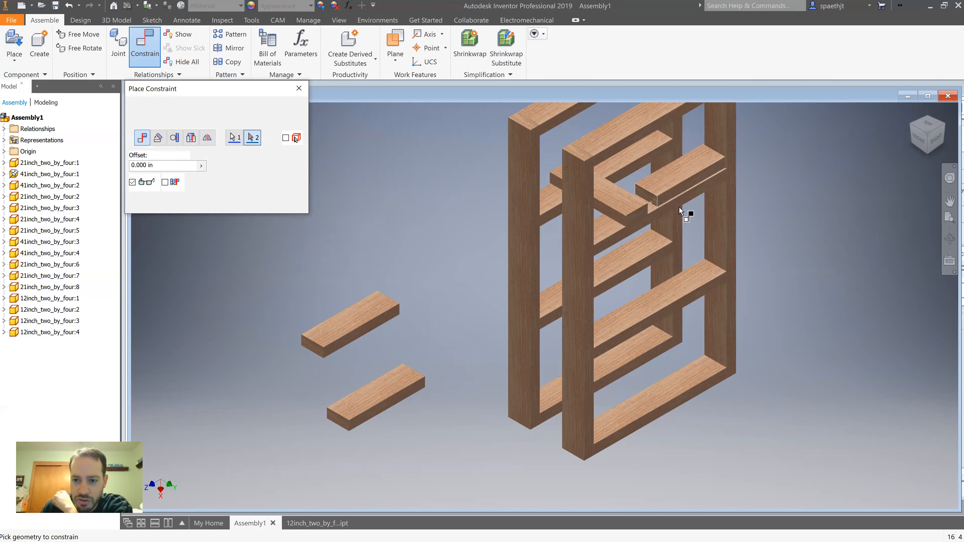
click(678, 205)
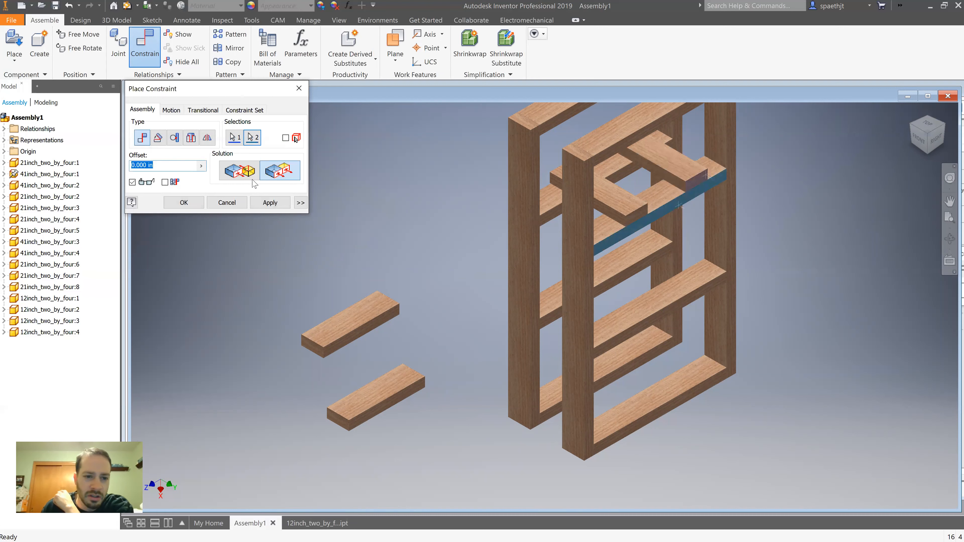
click(240, 172)
click(281, 172)
click(269, 202)
Step: Mate a third 12-inch board onto the front frame's bottom crossboard and flush its end with the crossboard's outer face
click(320, 339)
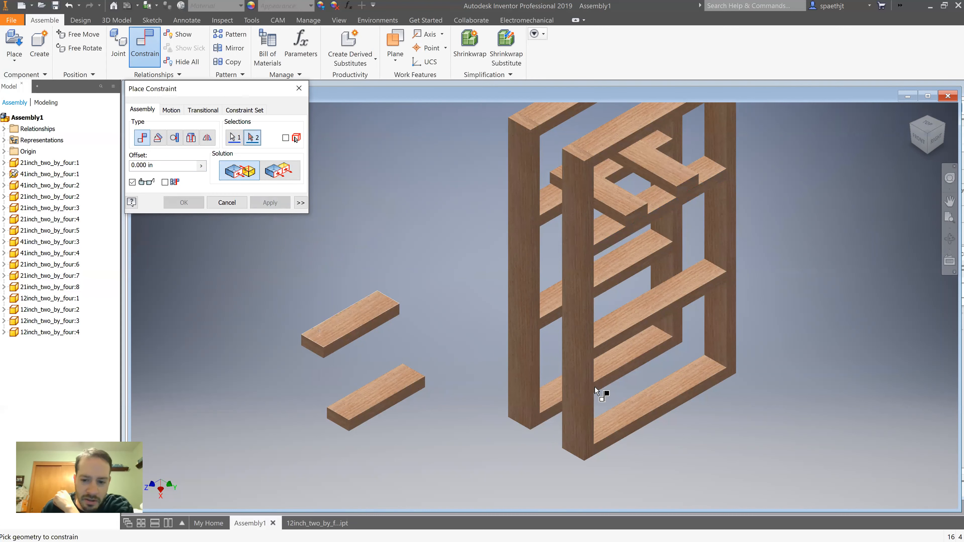
click(622, 417)
click(269, 204)
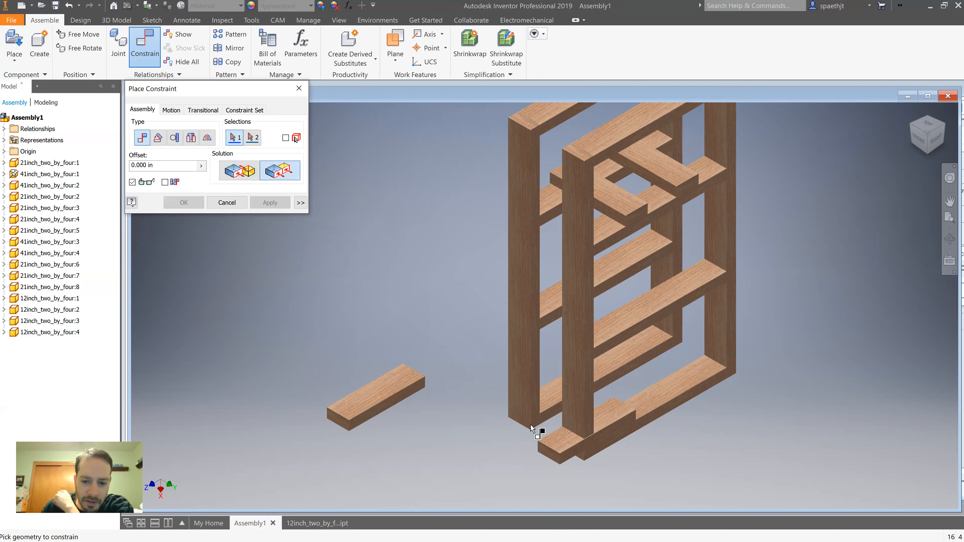
click(642, 421)
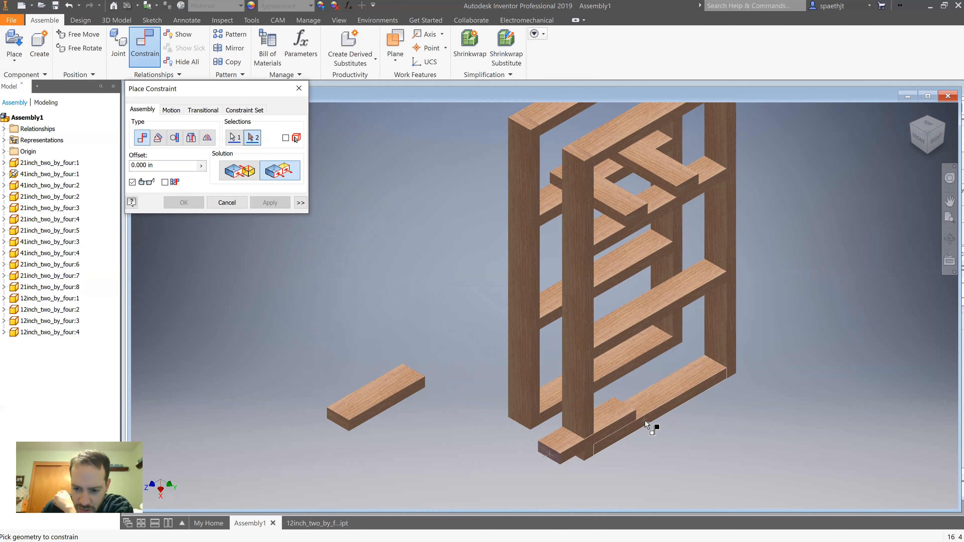
click(270, 203)
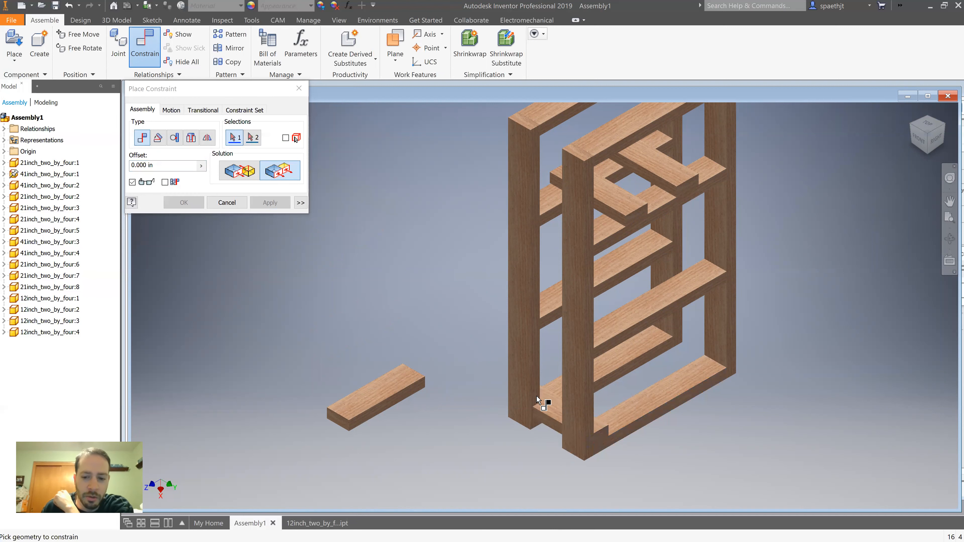
Step: Mate the last loose 12-inch board onto the front frame's bottom crossboard and flush its end with the crossboard's outer face
click(248, 173)
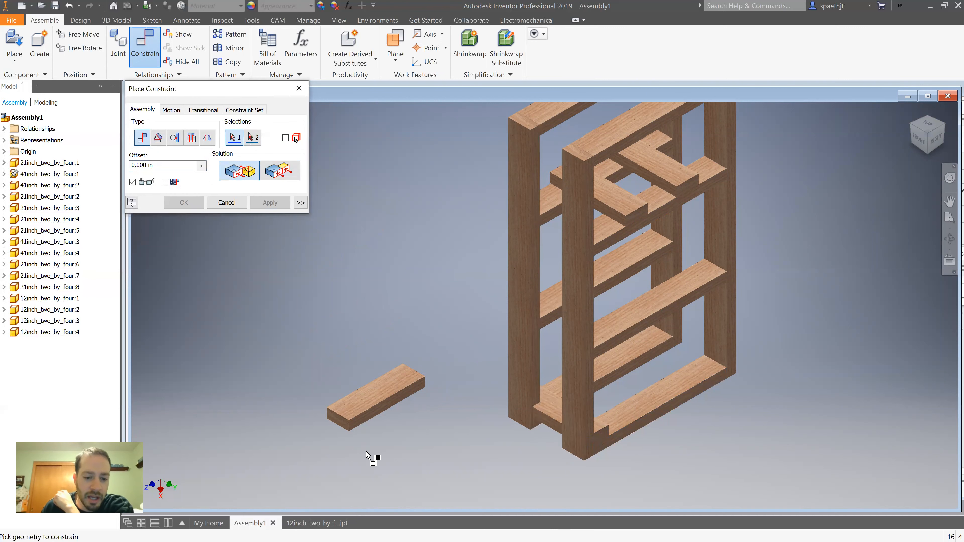
click(363, 410)
click(625, 409)
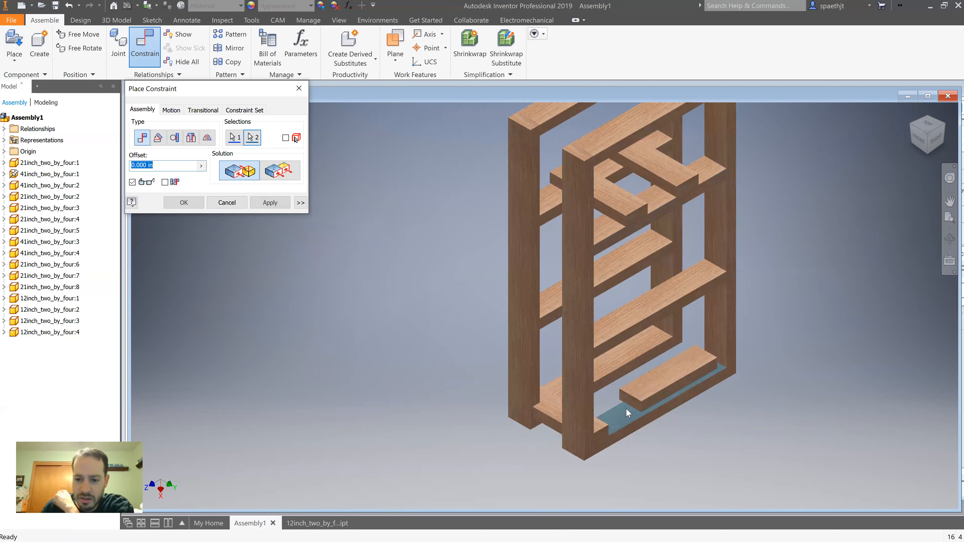
click(269, 203)
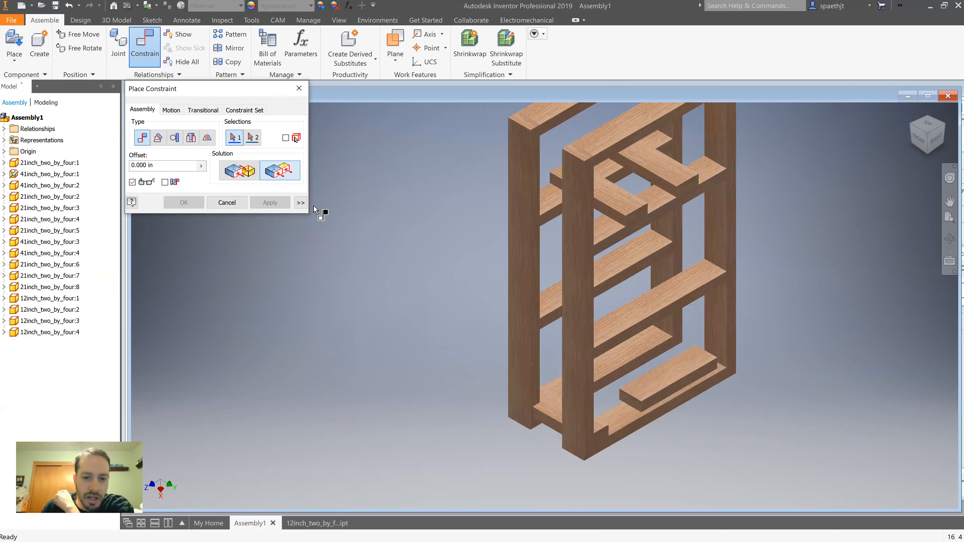
click(627, 400)
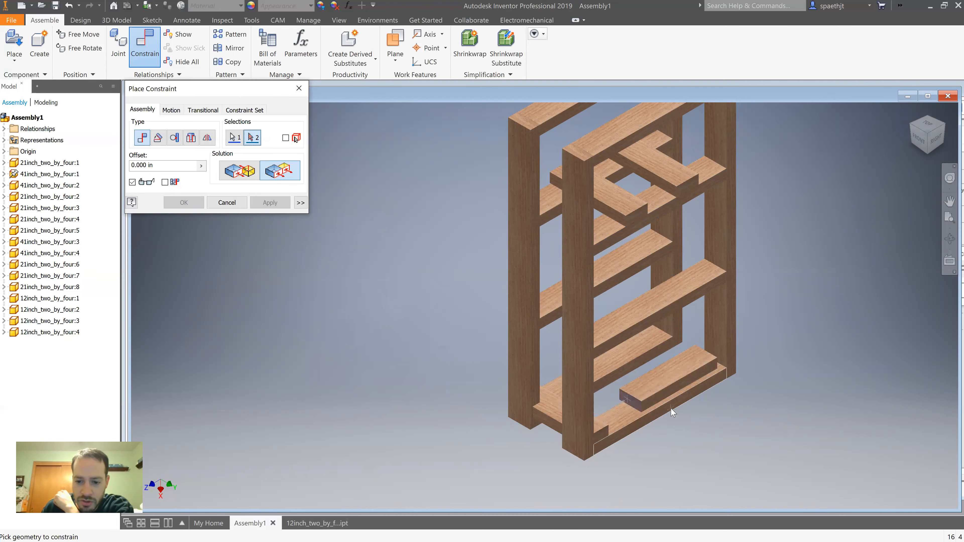
click(671, 411)
click(270, 202)
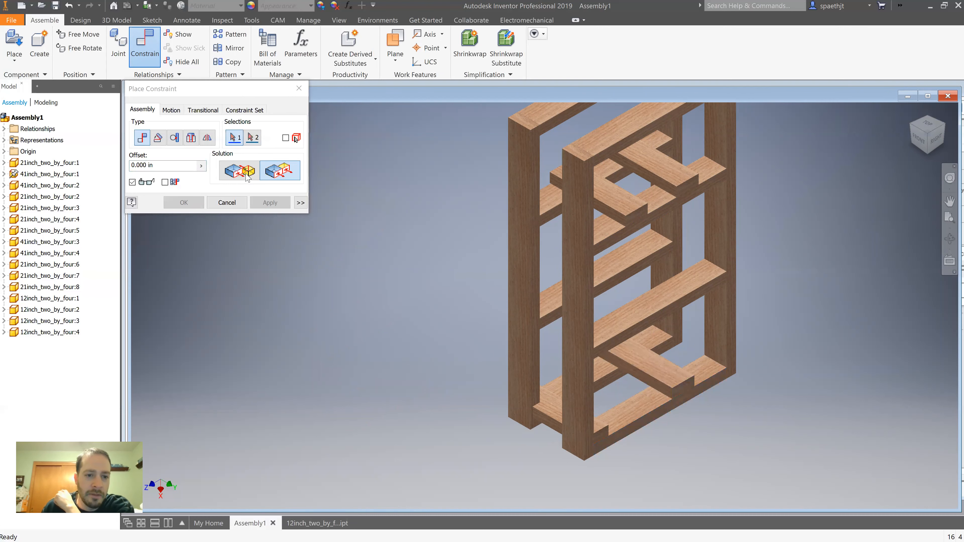
Step: Mate the outer side of the upper left 12-inch board against the inner face of the front frame's left upright
scroll(592, 201, down, 3)
click(616, 223)
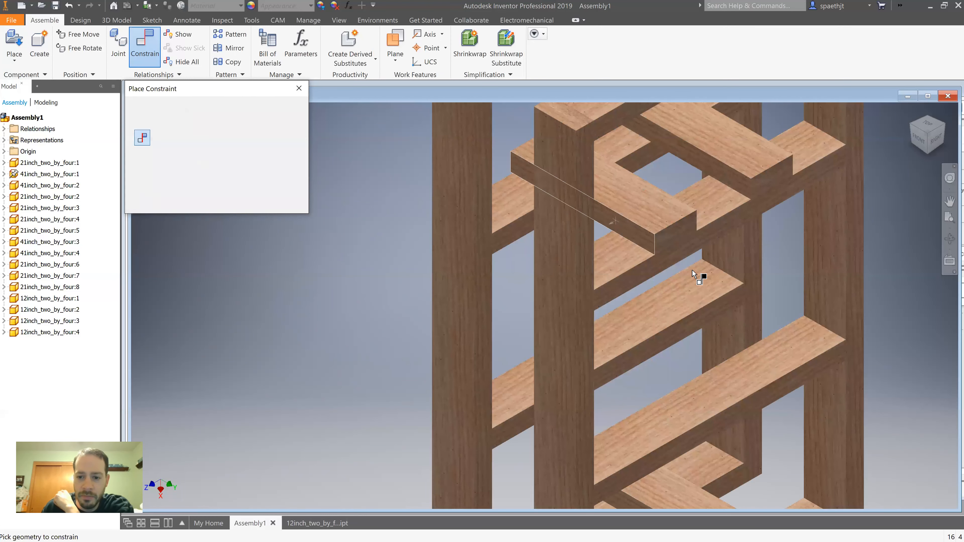
click(945, 127)
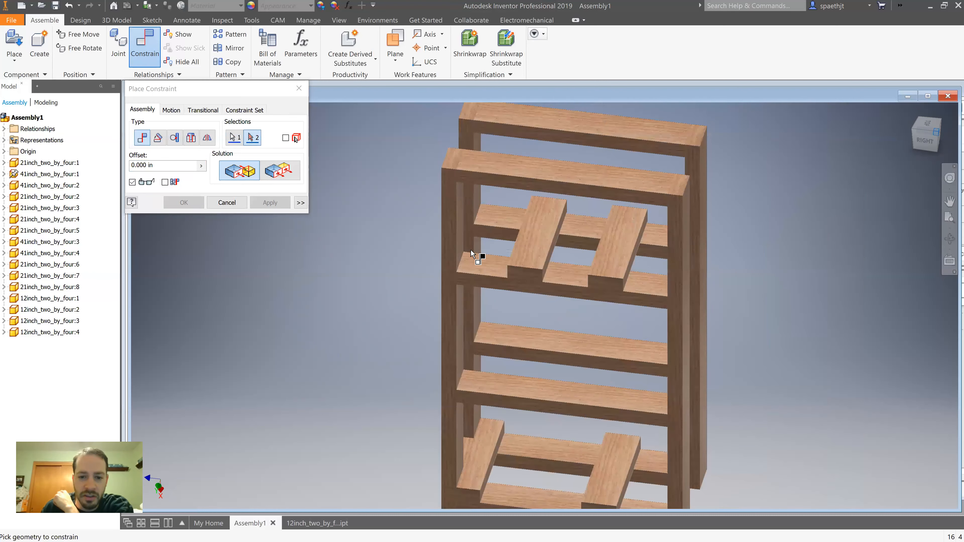
click(456, 215)
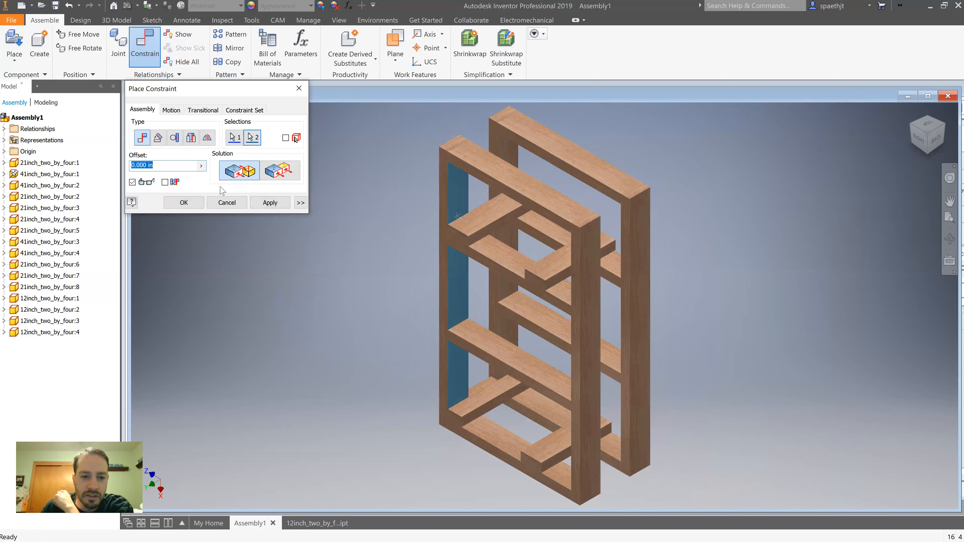
click(270, 202)
Step: Mate the outer side of the upper right 12-inch board against the inner face of the front frame's right upright
click(557, 280)
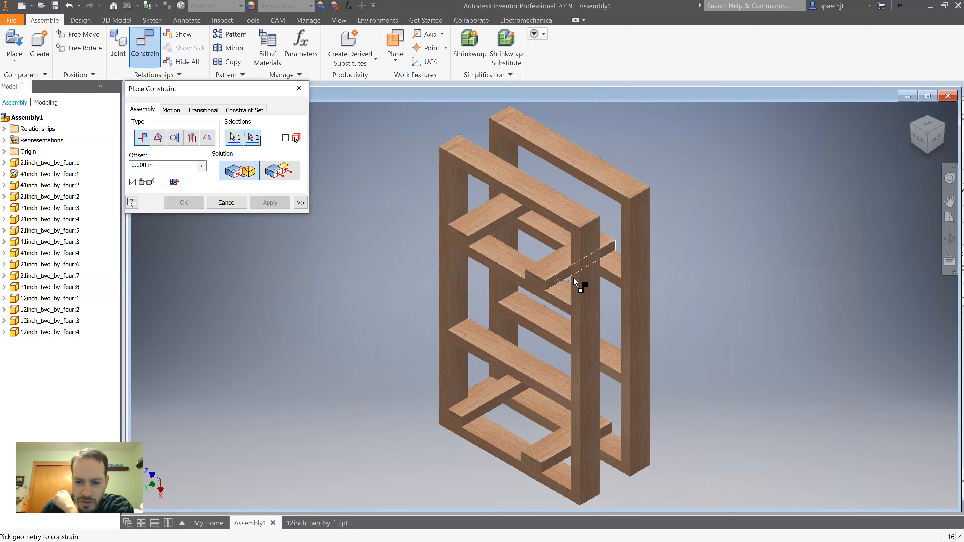
click(914, 129)
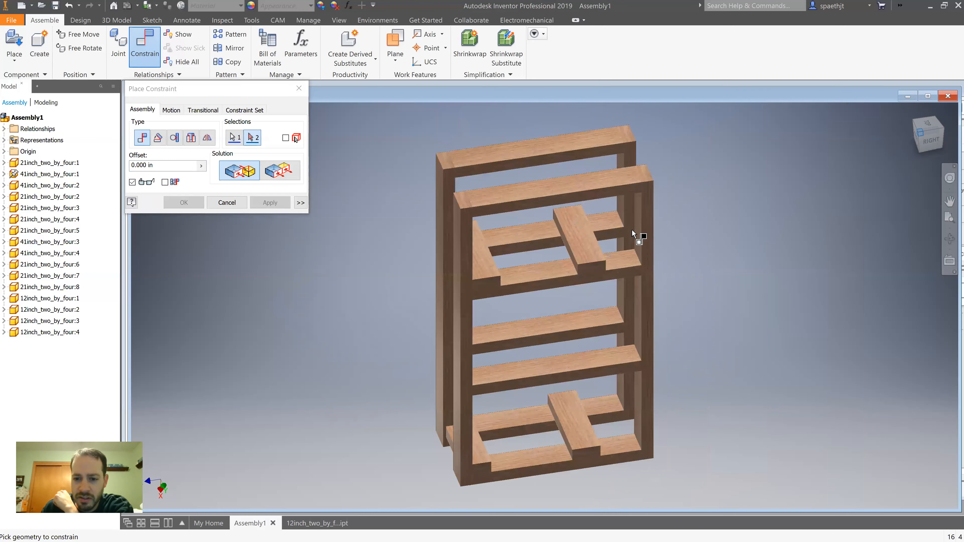
click(630, 228)
click(270, 203)
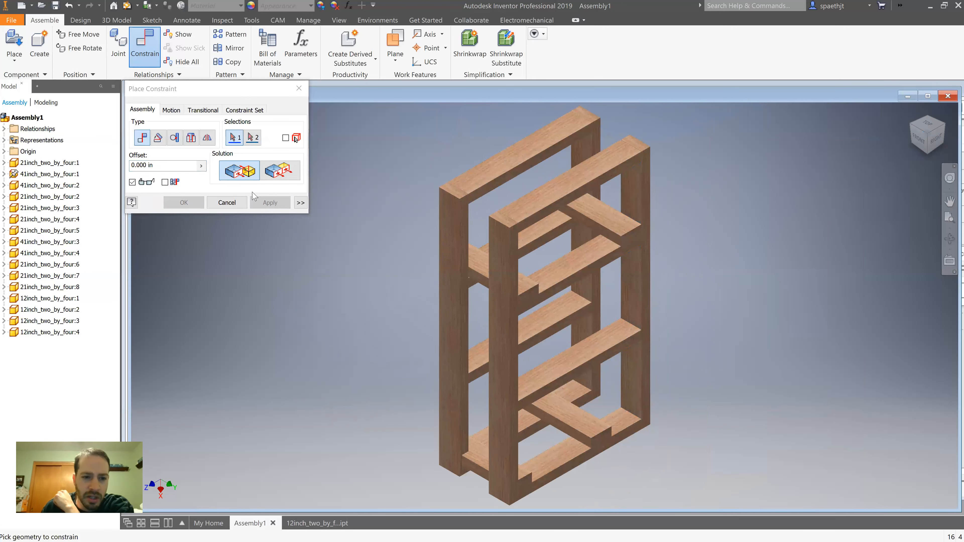
Step: Mate the outer side of the lower right 12-inch board against the inner face of the front frame's right upright
scroll(576, 441, down, 5)
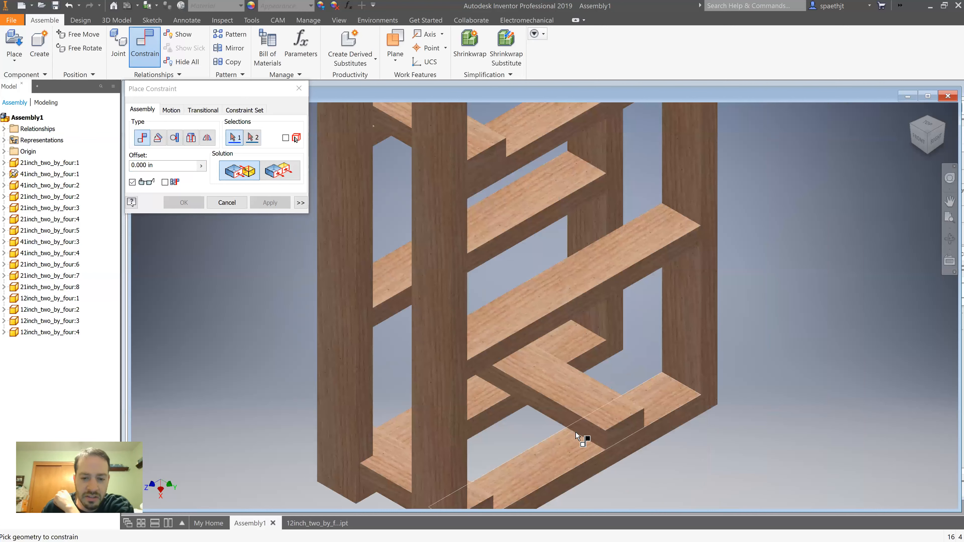
click(686, 376)
click(935, 137)
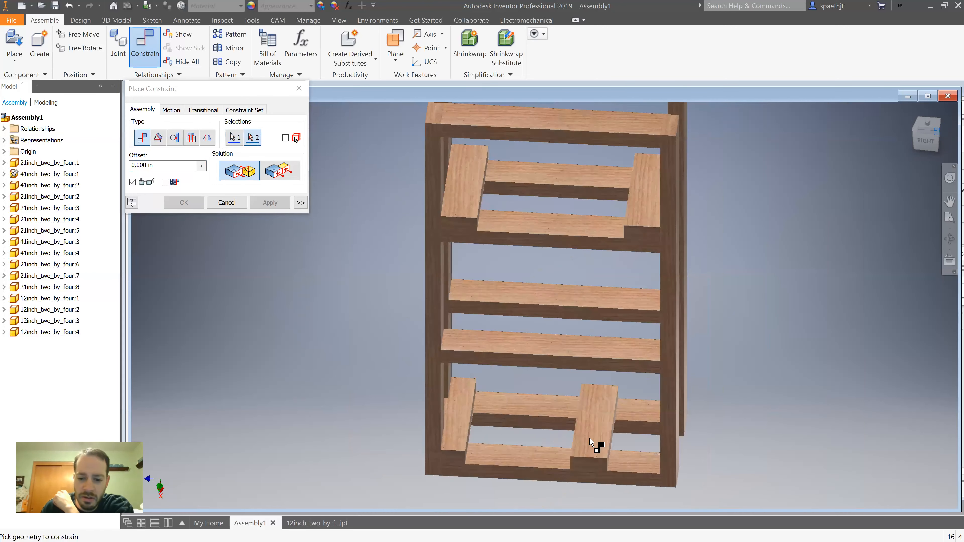
key(F6)
click(522, 451)
click(270, 202)
click(227, 203)
Step: Mate the outer side of the lower left 12-inch board against the inner face of the front frame's left upright
click(524, 436)
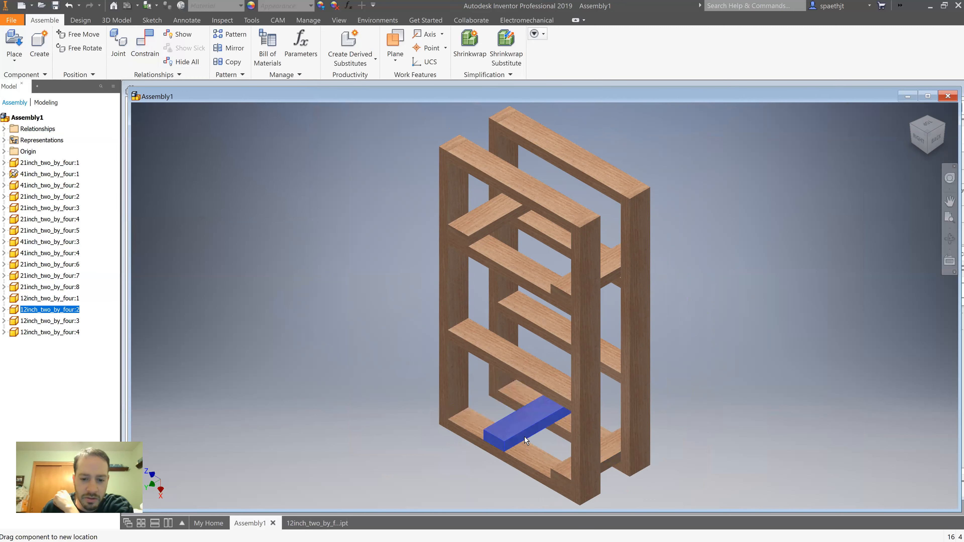
click(144, 45)
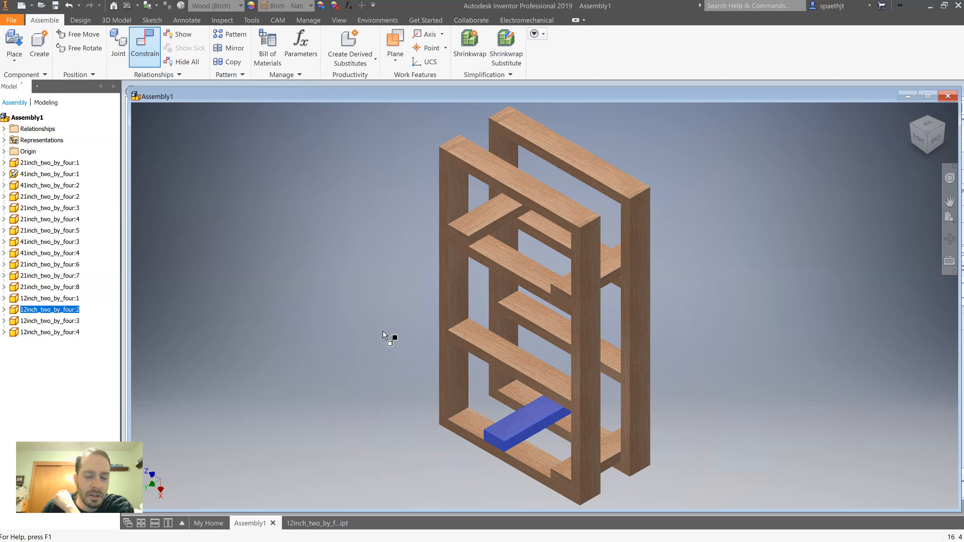
click(912, 125)
scroll(650, 366, up, 5)
click(624, 395)
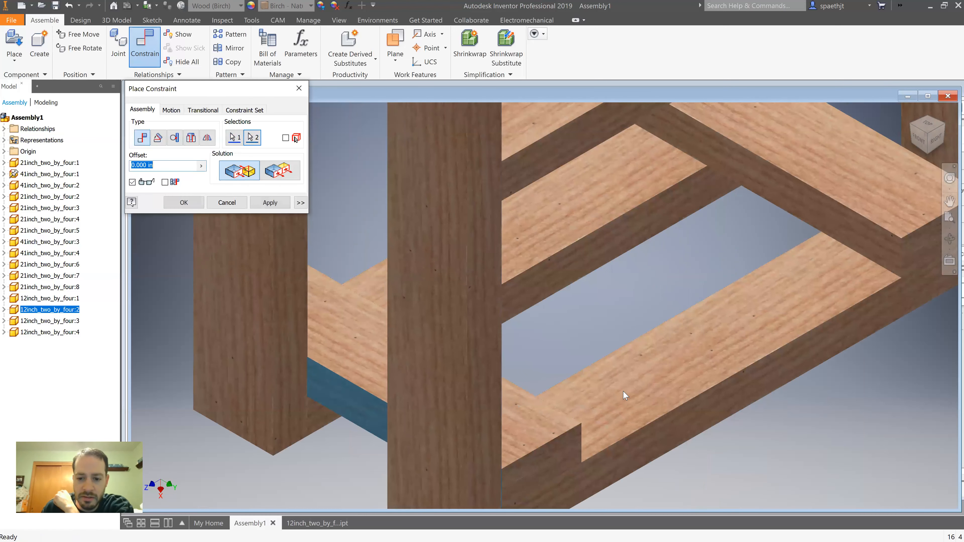
scroll(624, 395, down, 8)
click(269, 202)
click(227, 202)
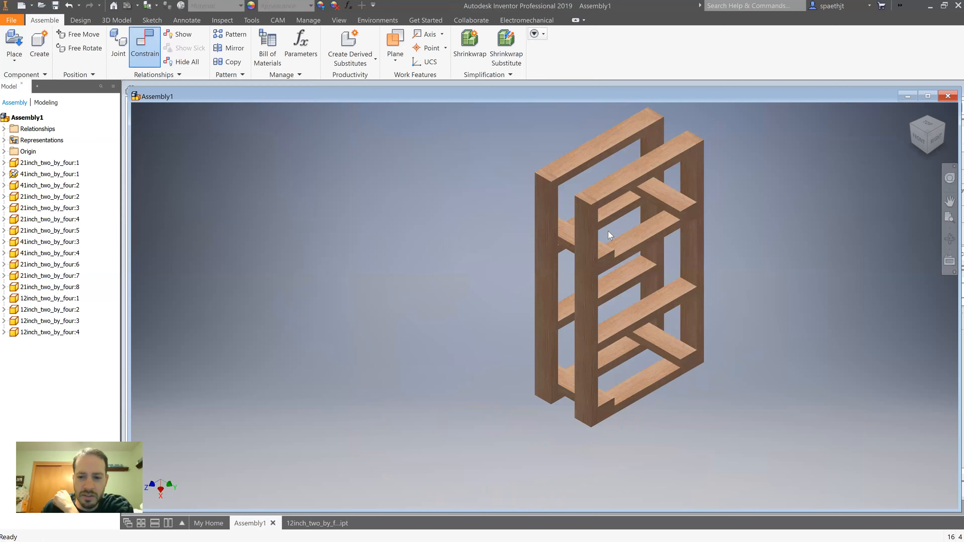
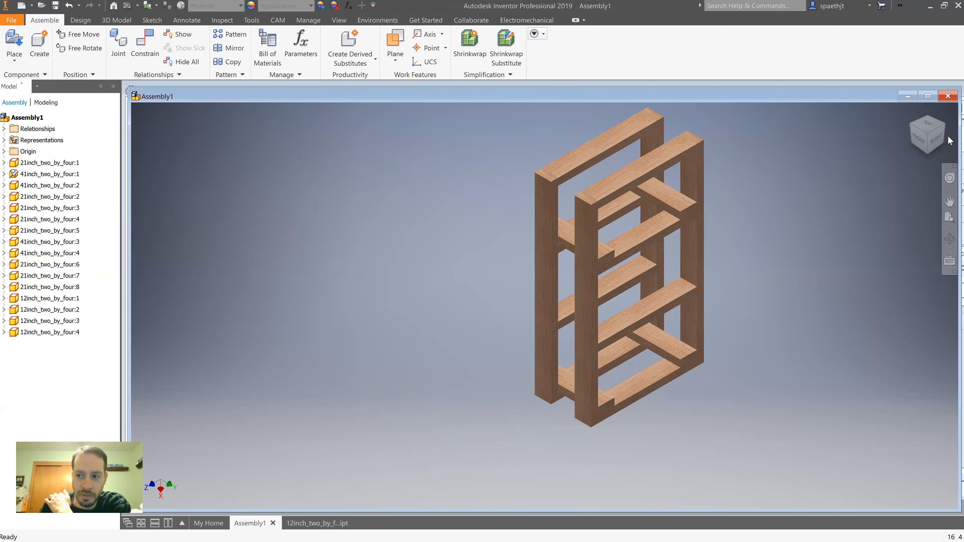
Step: Measure the frame's overall width and height between its outer edges in the right side view, then return to an isometric view
click(937, 141)
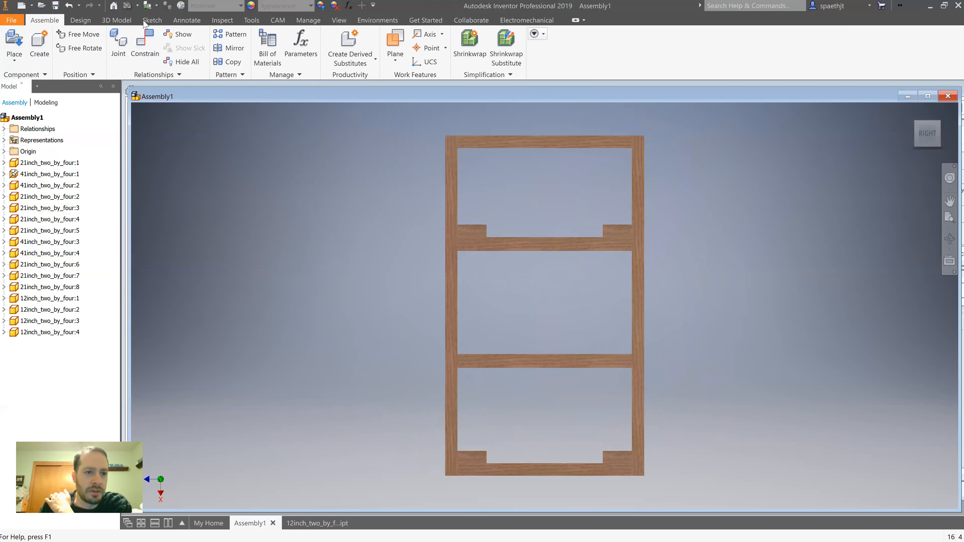
click(223, 20)
click(103, 44)
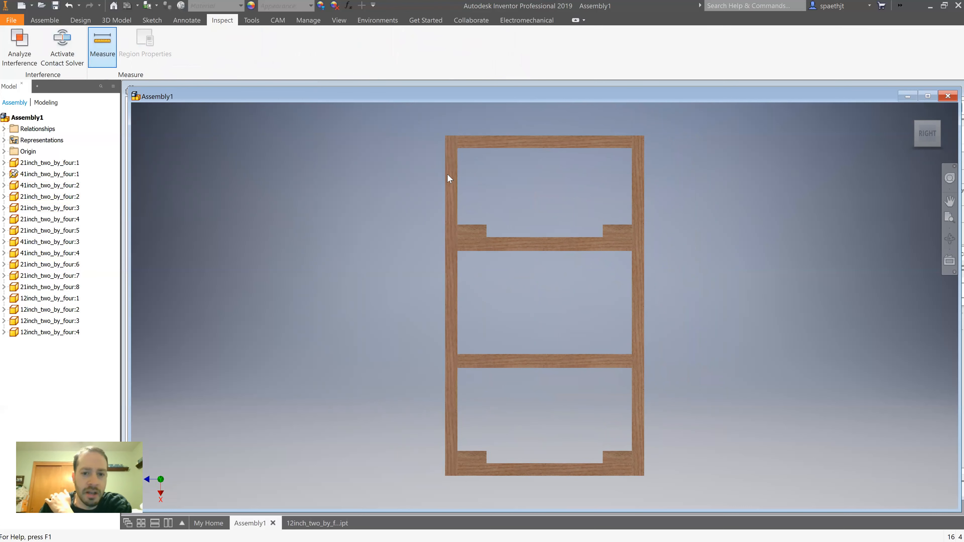
click(445, 180)
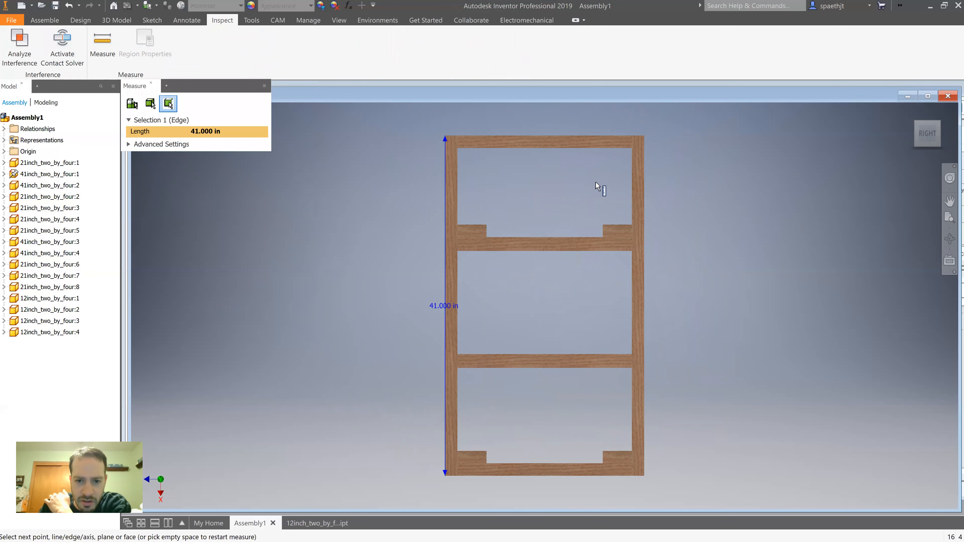
click(644, 193)
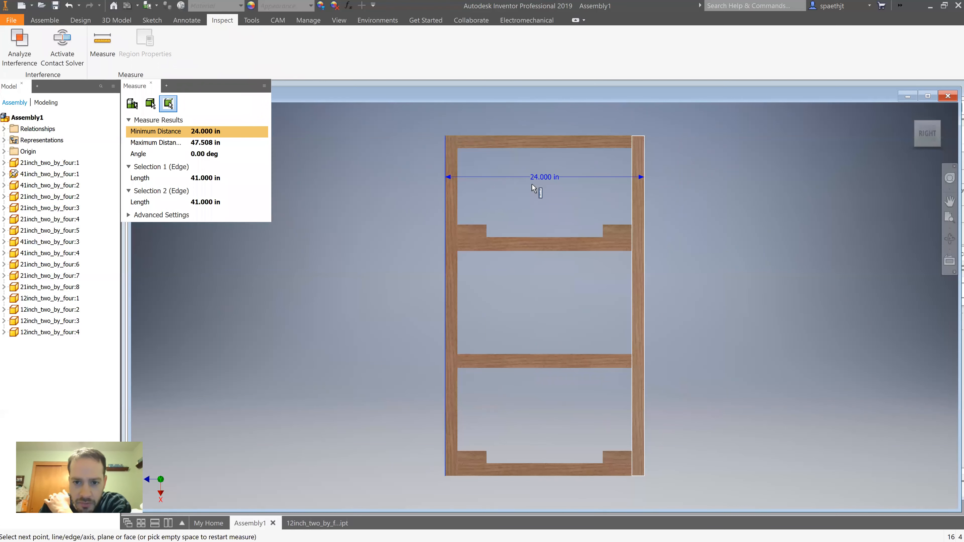
click(494, 135)
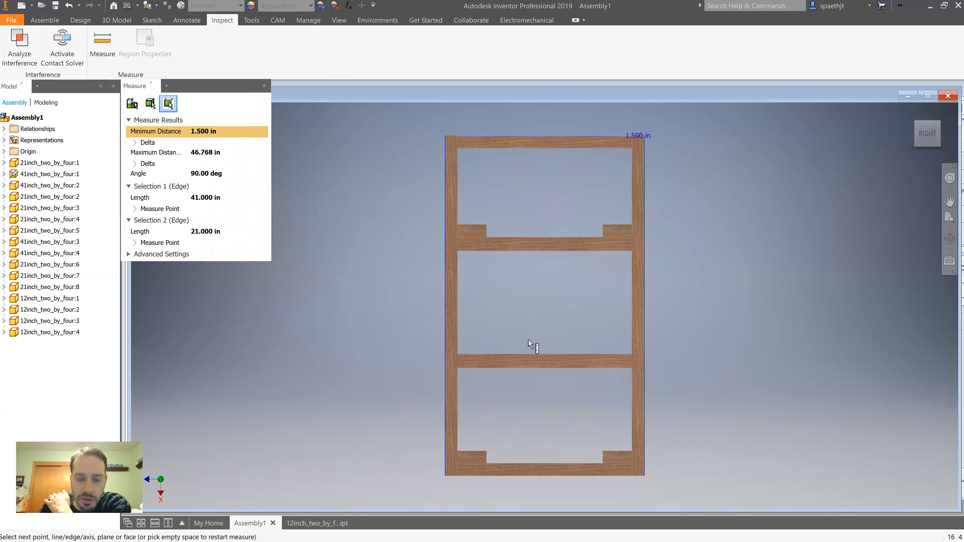
click(519, 475)
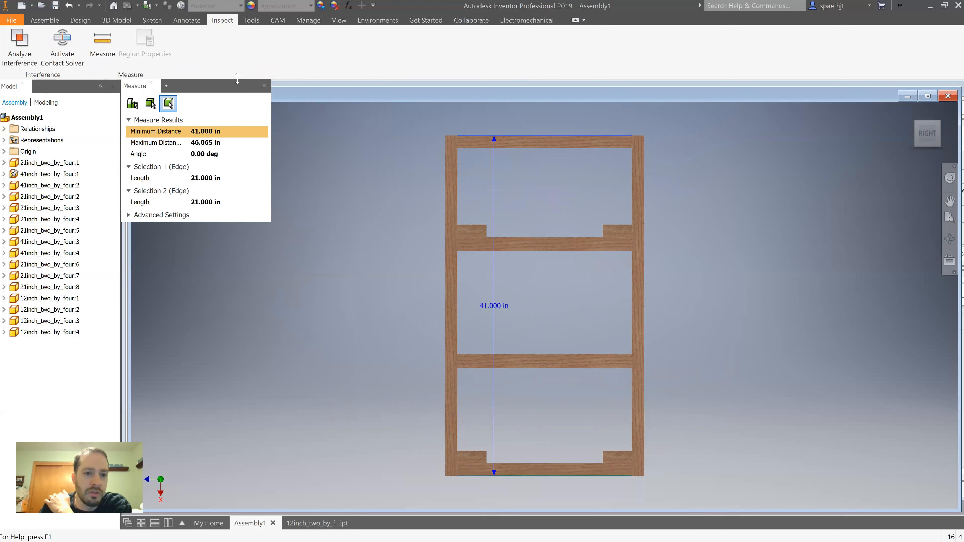
click(152, 83)
click(911, 111)
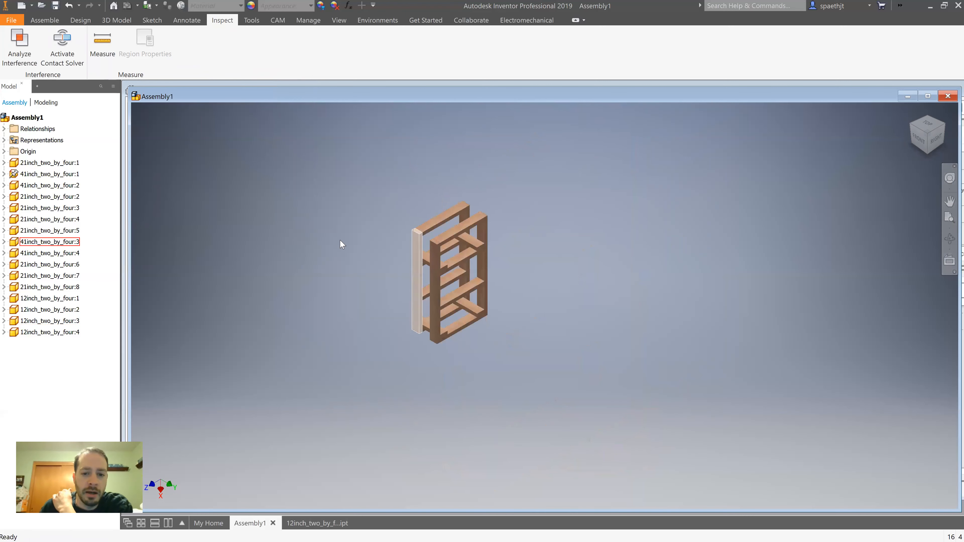
Step: Save the assembly as Groupwork_Table_assembly in the Groupwork_Table folder
click(36, 20)
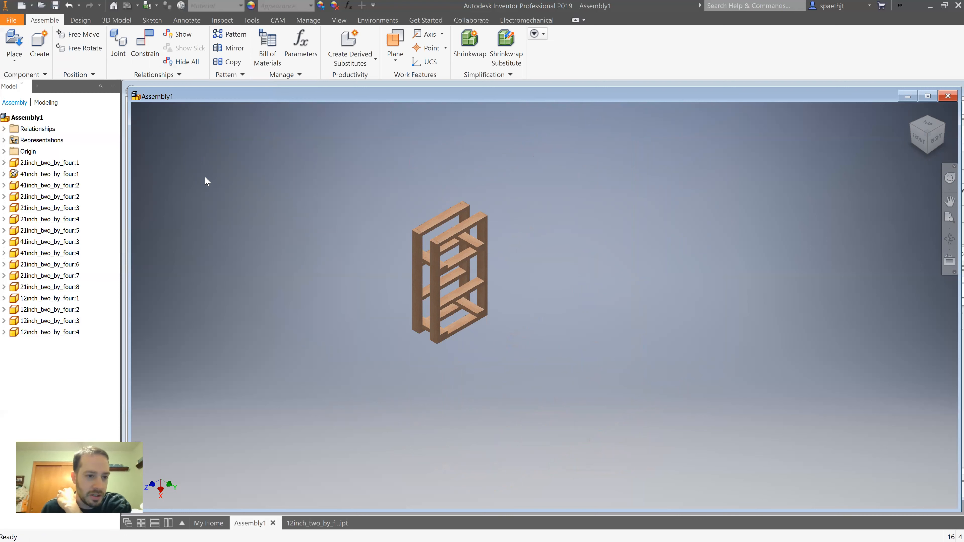
click(16, 20)
click(44, 137)
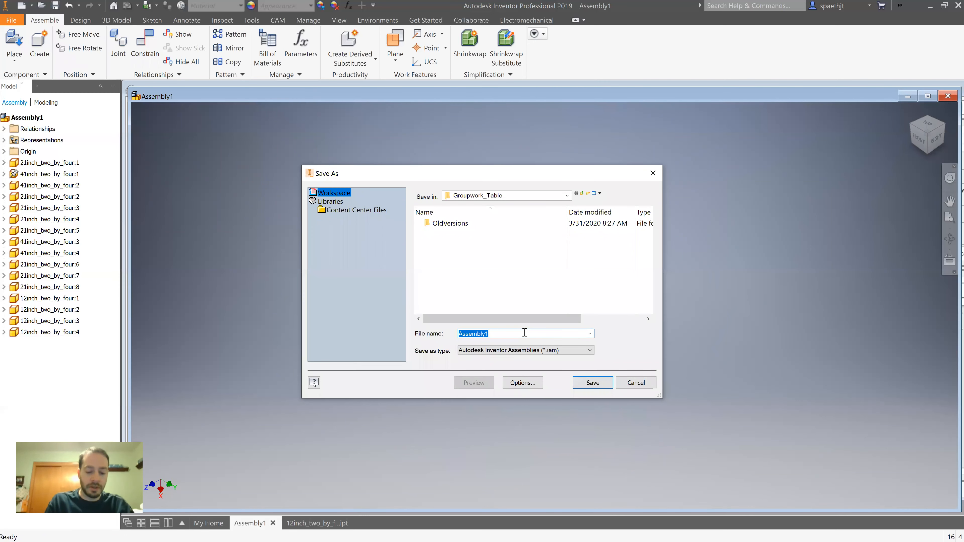
text(Groupw)
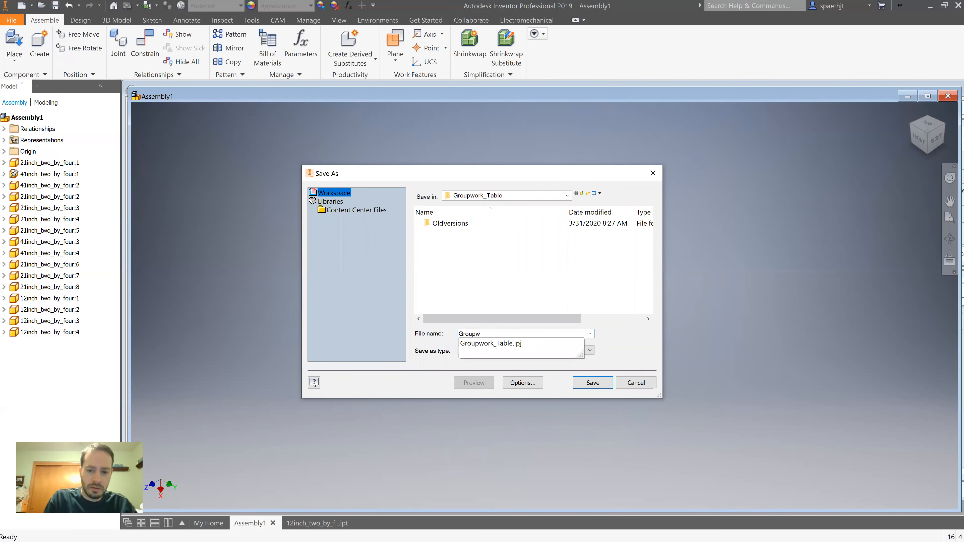
text(irj)
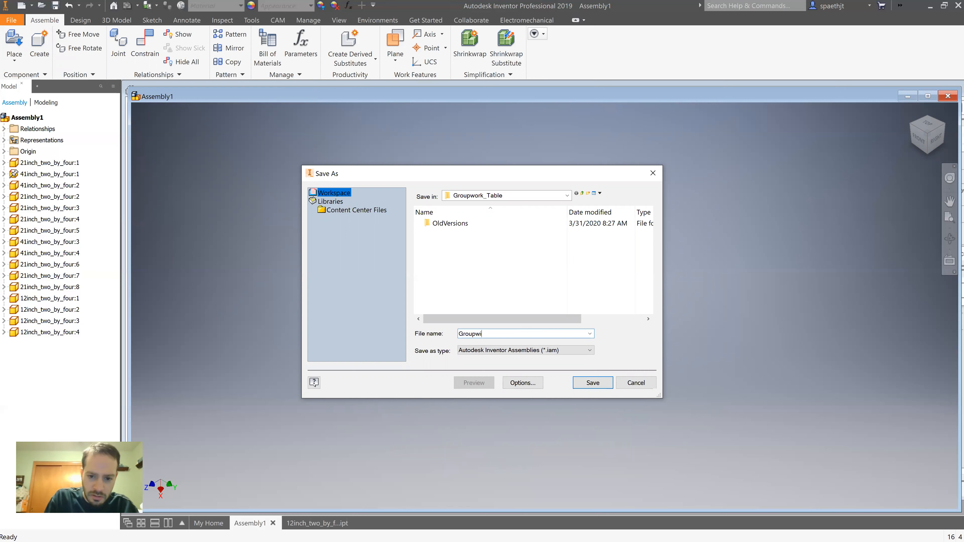
key(BackSpace)
text(ork_)
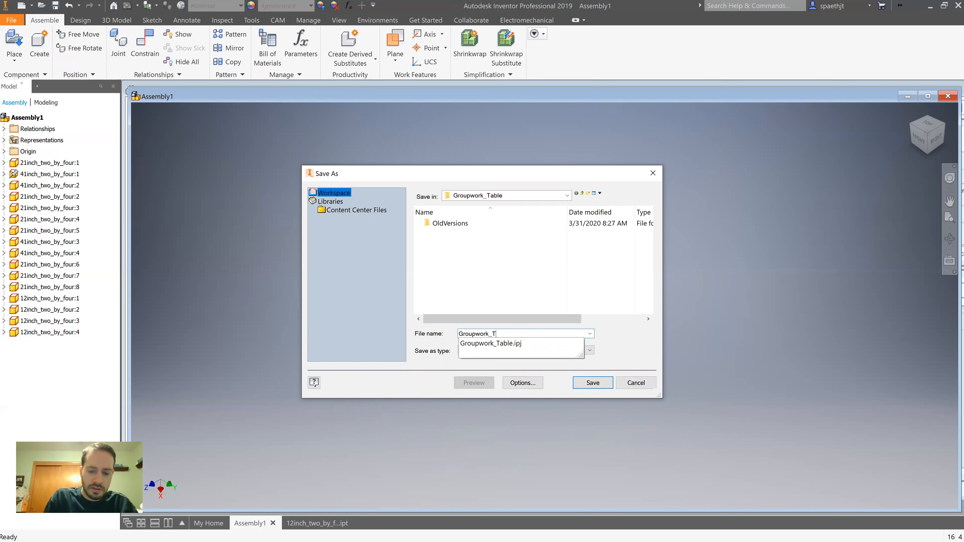
text(Table_assembly)
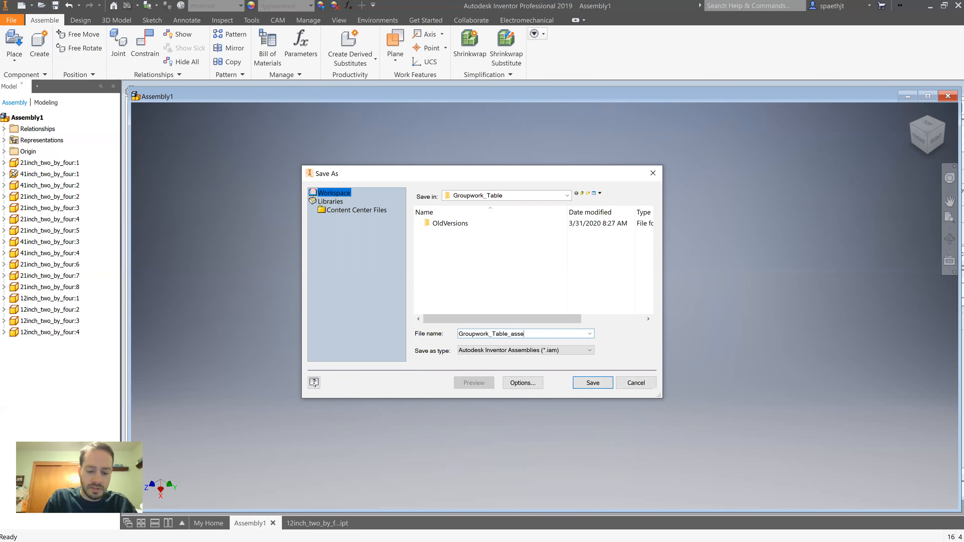
click(592, 382)
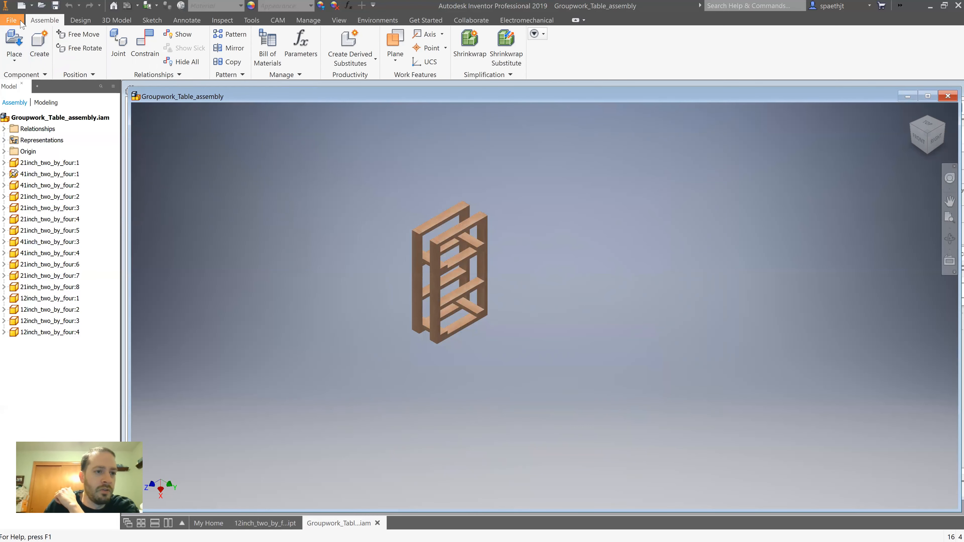
Step: Create a new part from the Standard (in).ipt template and start a sketch on the plane facing the right view
click(12, 20)
click(36, 60)
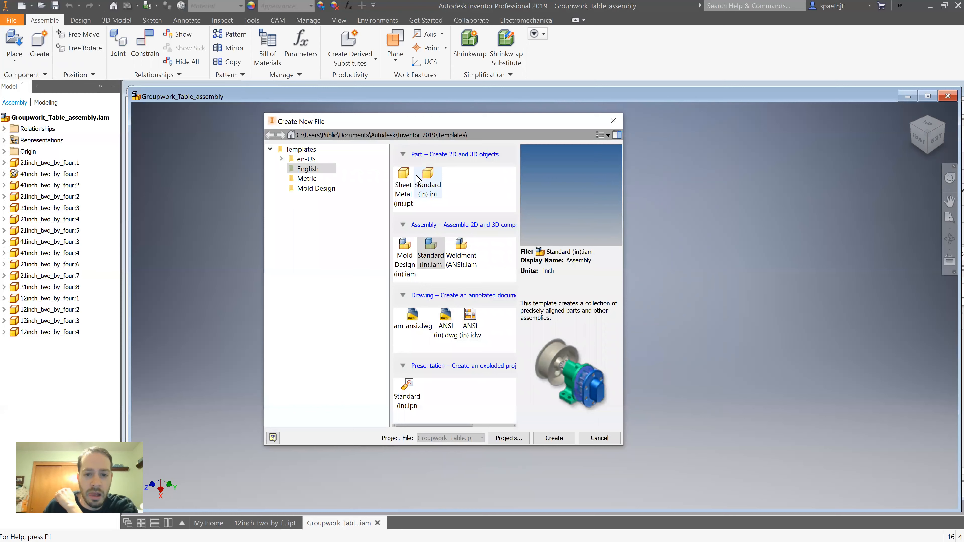
double_click(427, 180)
key(s)
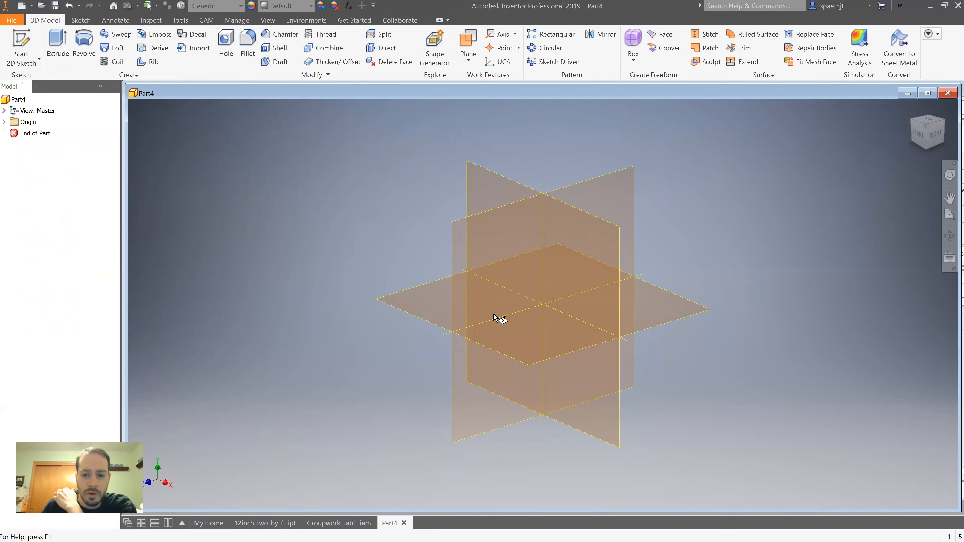
click(494, 286)
Step: Sketch a two-point rectangle from the origin, 41 in high and 24 in wide, and view it isometrically
click(141, 47)
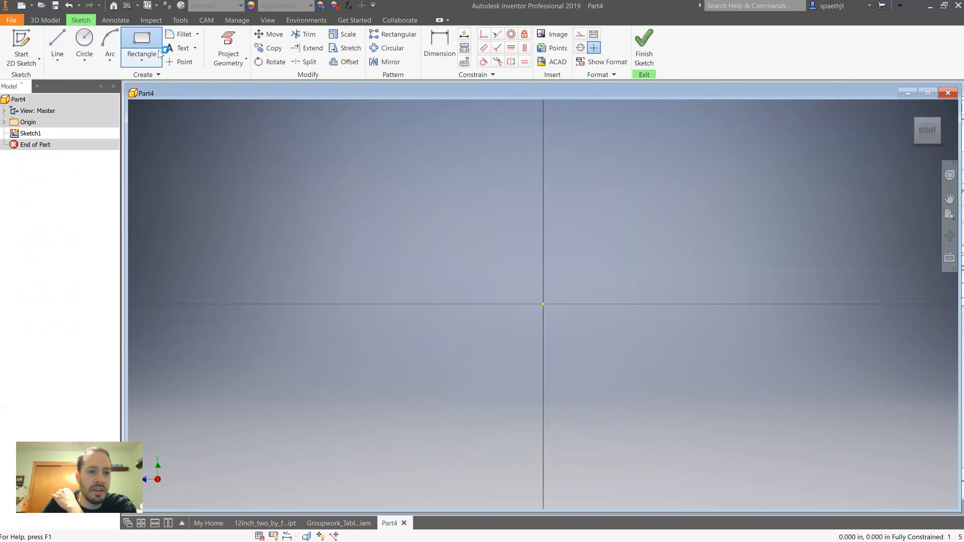
click(542, 303)
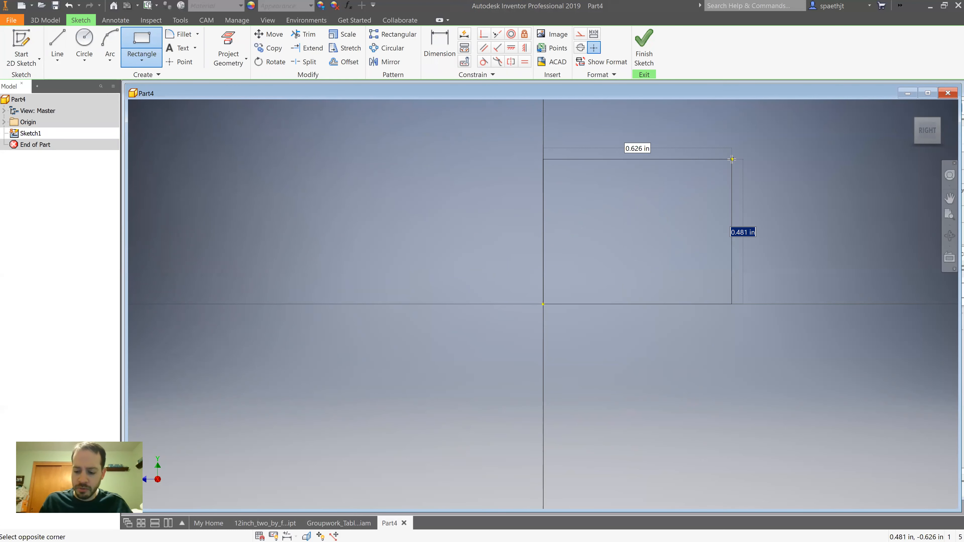
text(41)
key(Tab)
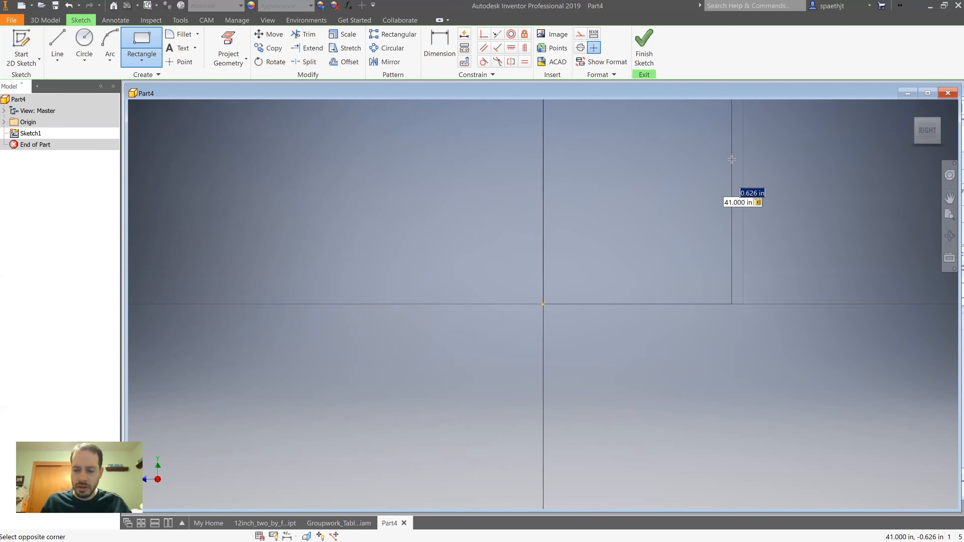
text(18)
key(Return)
right_click(569, 75)
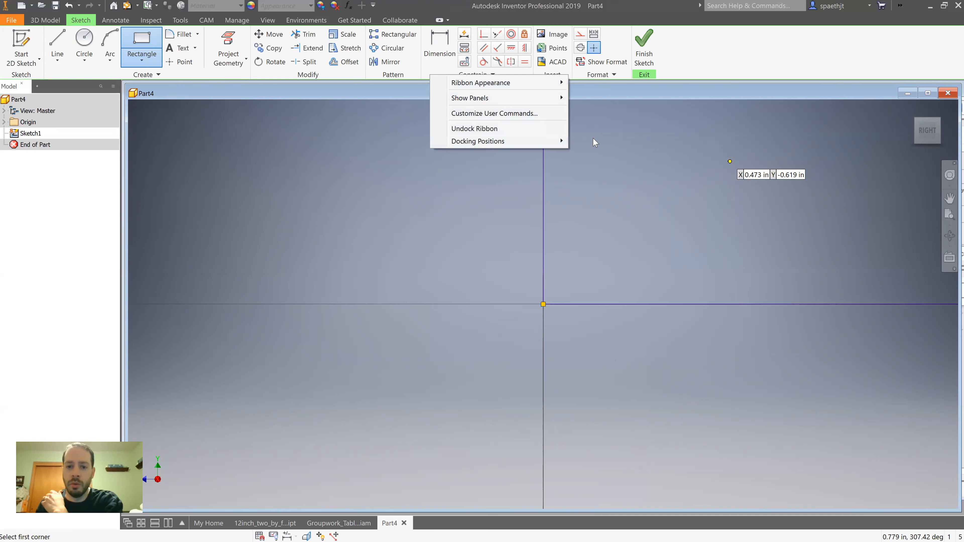
click(614, 179)
right_click(615, 177)
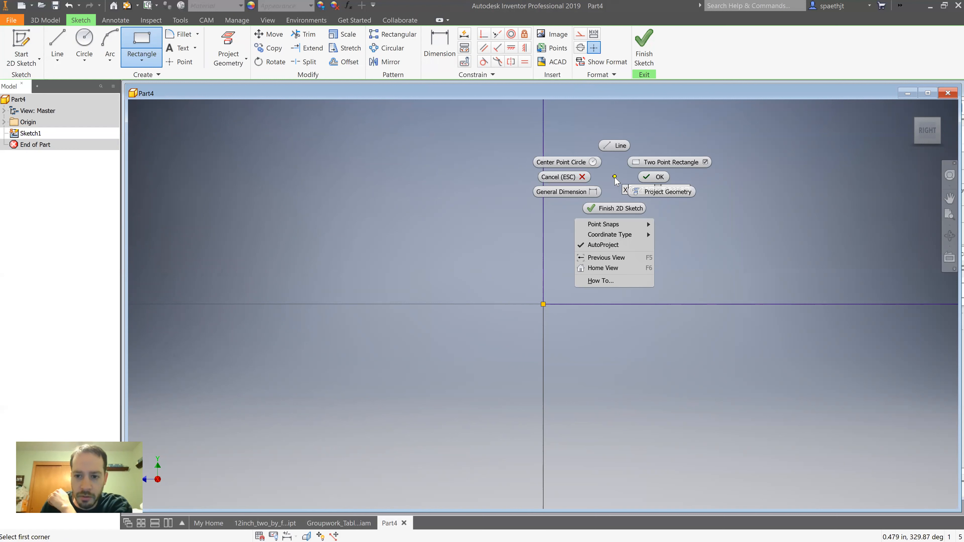
click(644, 179)
middle_click(652, 201)
middle_click(652, 200)
scroll(652, 201, down, 3)
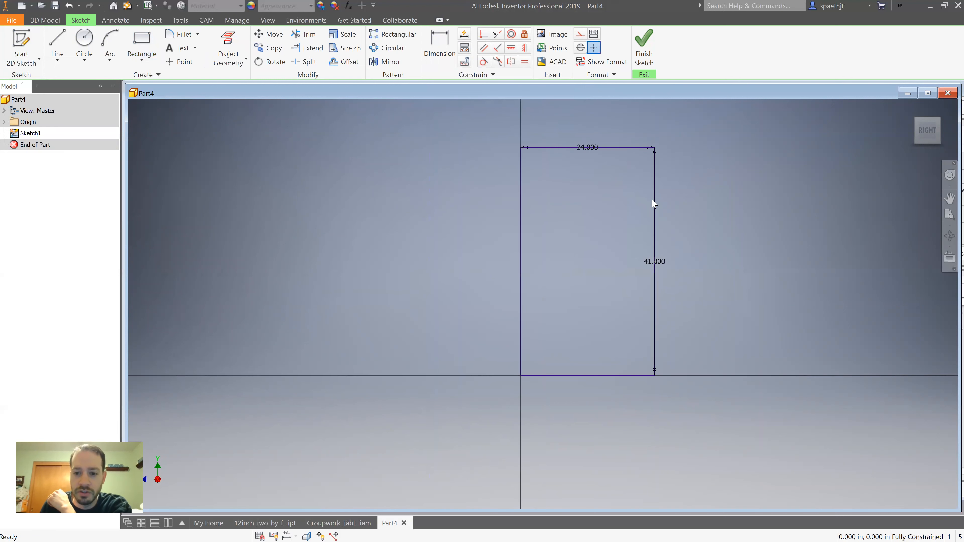
click(916, 120)
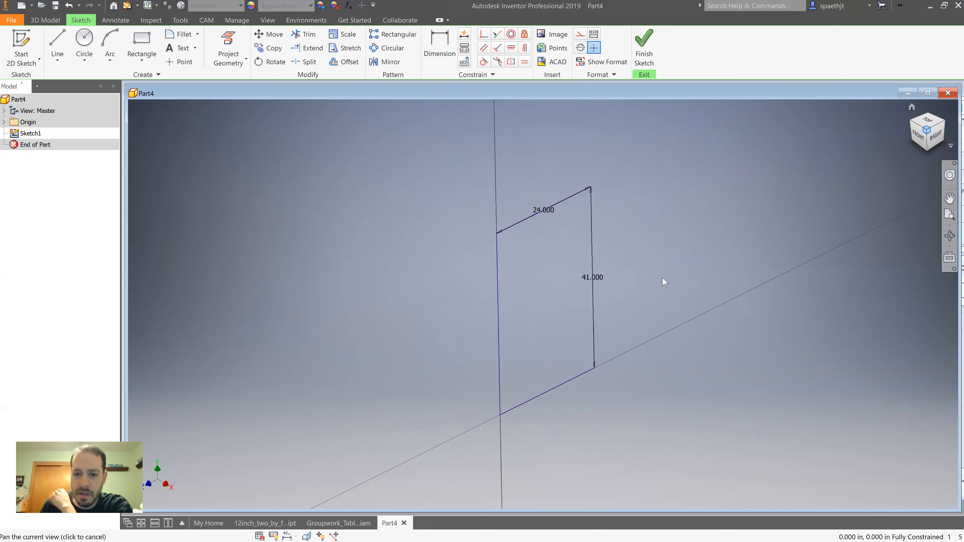
scroll(564, 286, up, 3)
scroll(563, 286, down, 3)
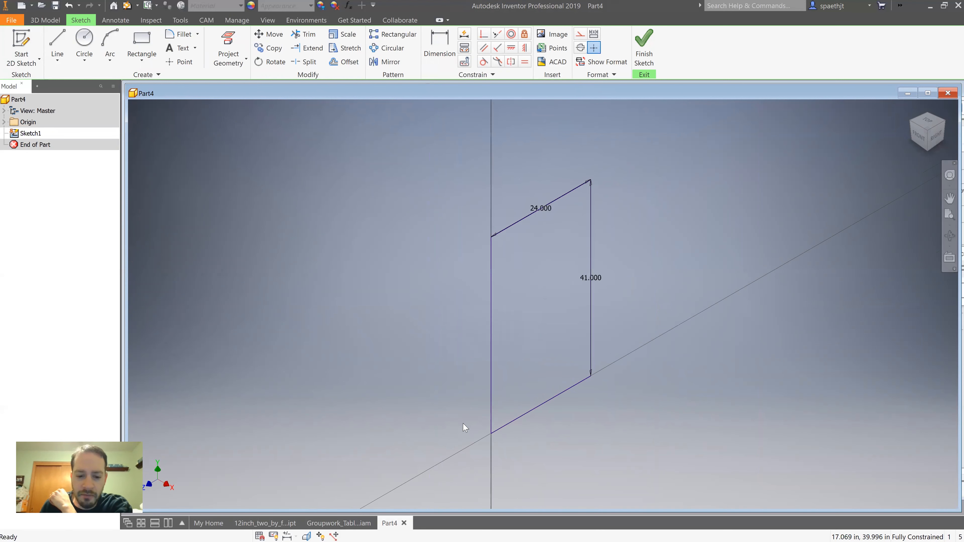
Step: In Groupwork_Table_assembly, edit the front frame's top crossboard, set its extrusion distance to 20 in, and return to the assembly
click(338, 523)
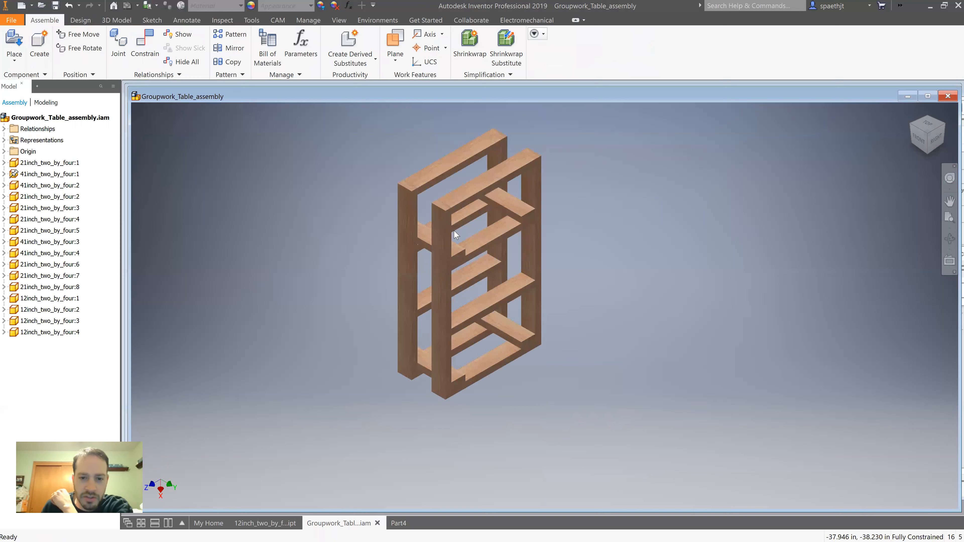
scroll(472, 191, up, 5)
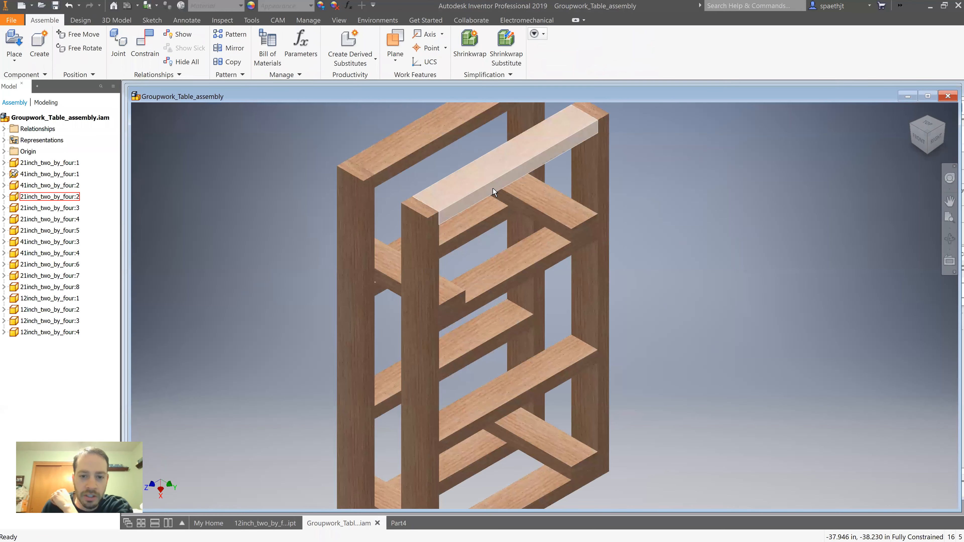
double_click(492, 188)
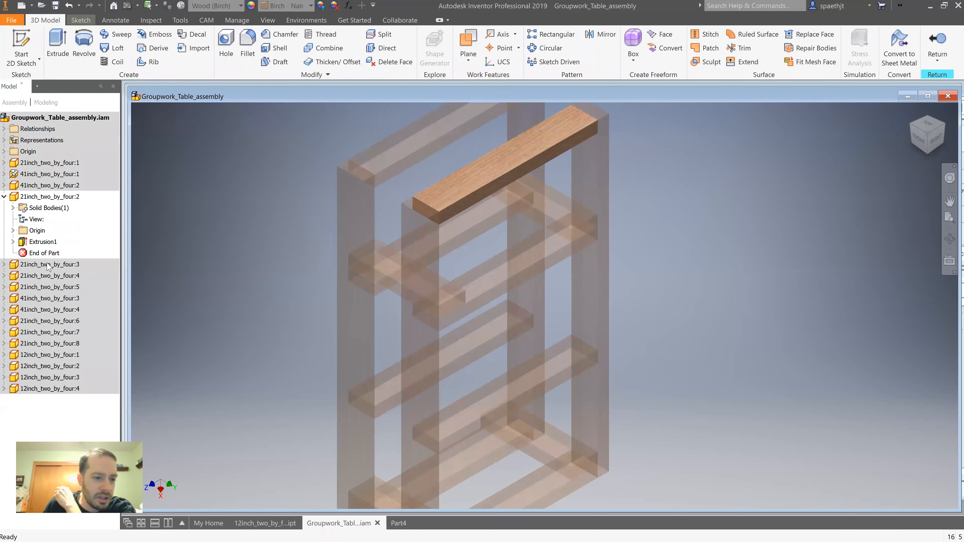
double_click(43, 242)
click(235, 148)
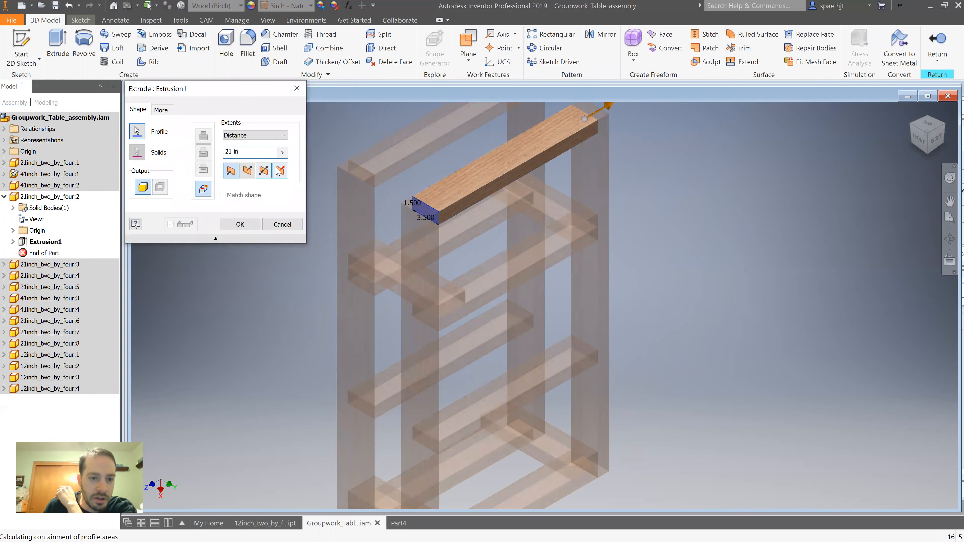
key(BackSpace)
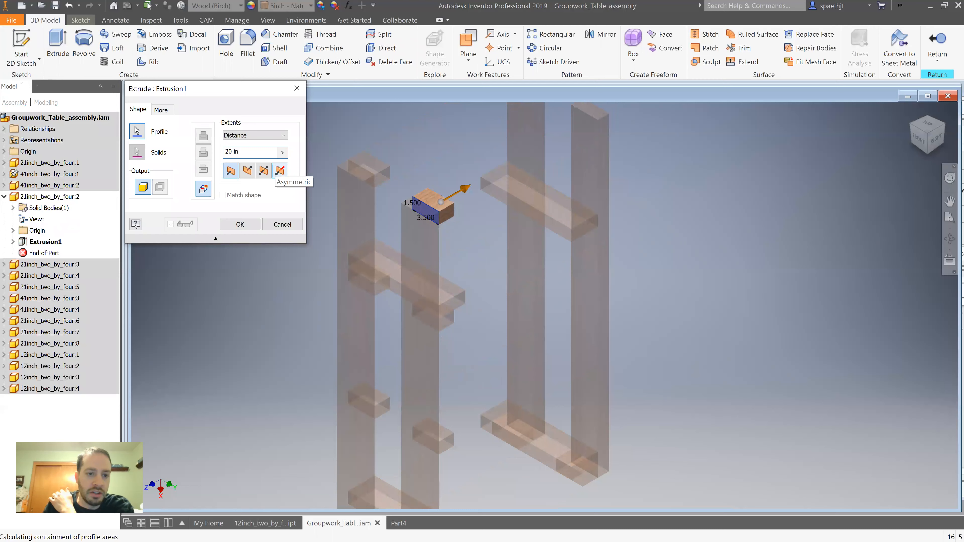
click(240, 224)
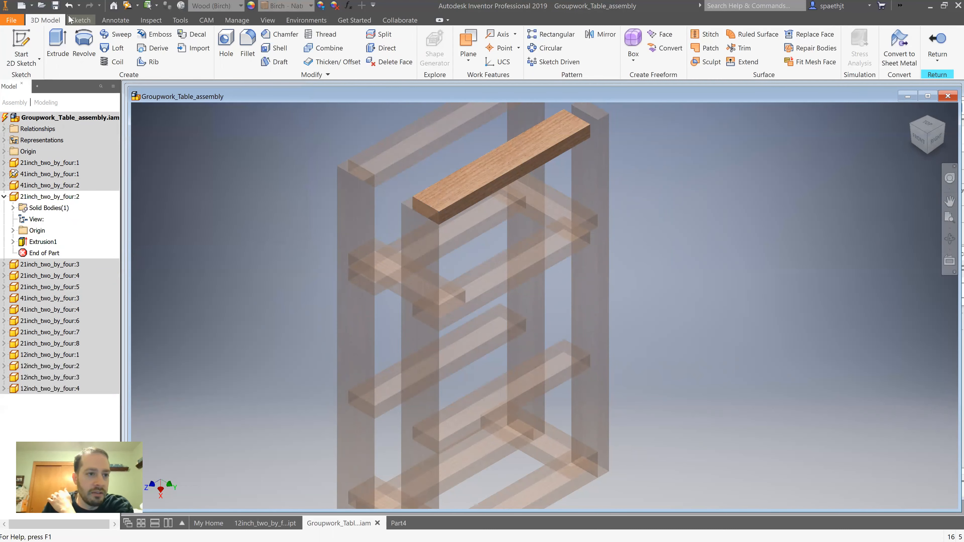
click(937, 42)
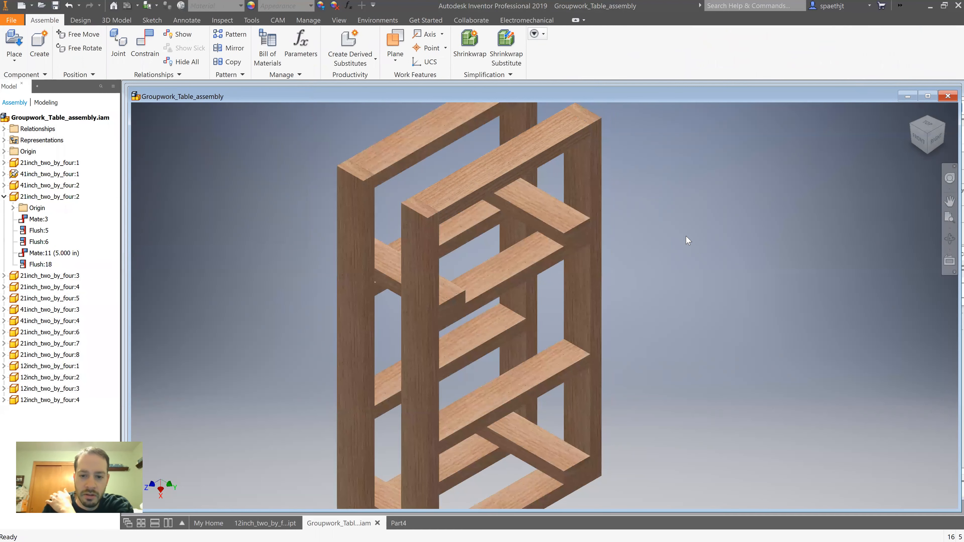
Step: Measure the front frame's overall width between the outer edges of its left and right uprights
scroll(688, 240, down, 3)
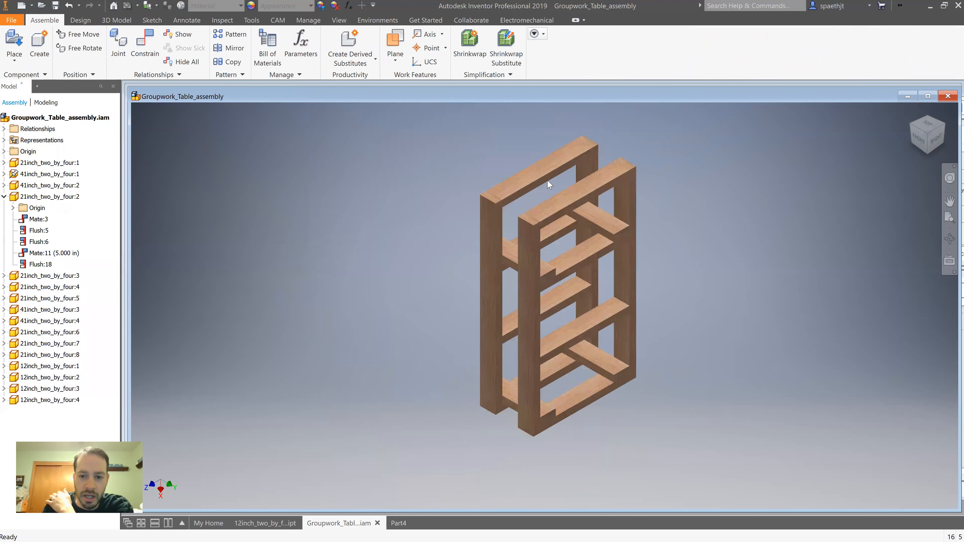
click(222, 20)
click(102, 44)
scroll(530, 237, up, 3)
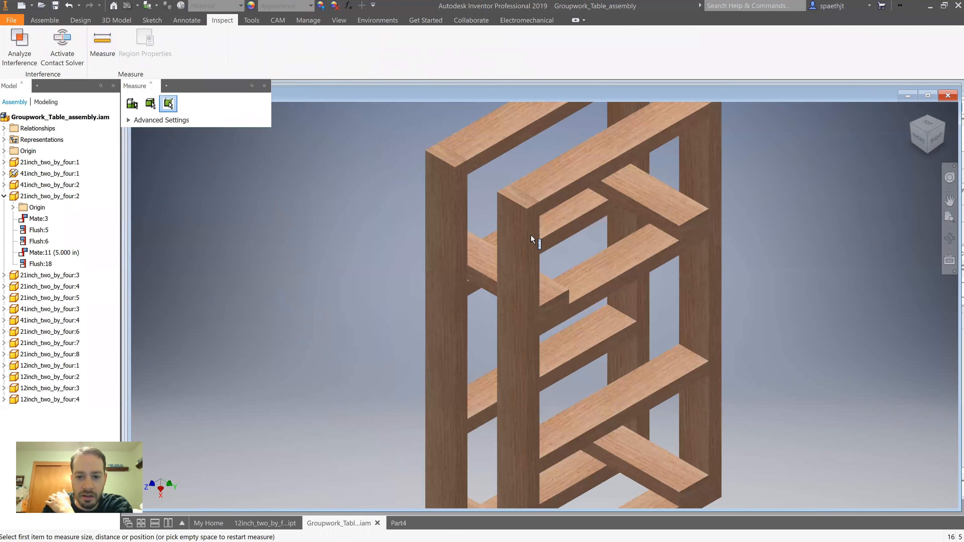
click(528, 235)
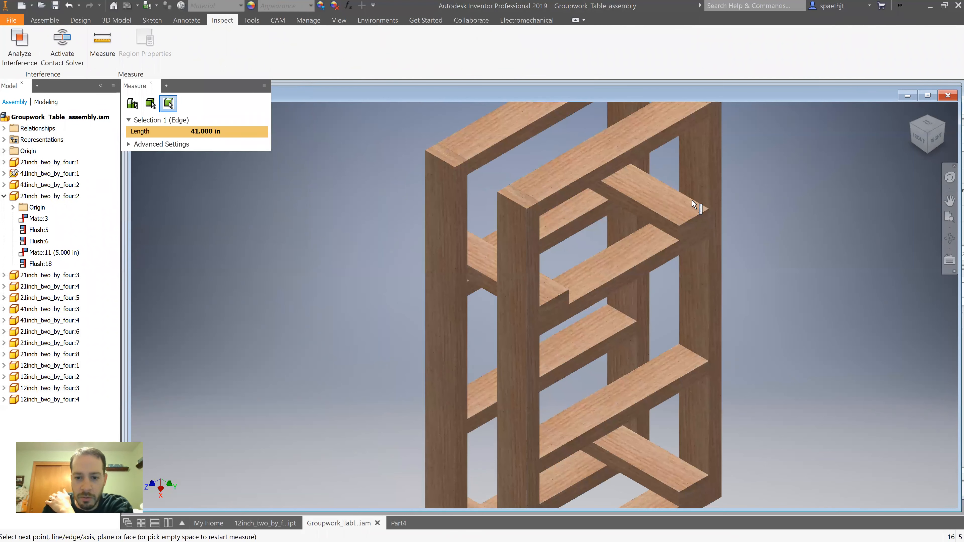
click(722, 176)
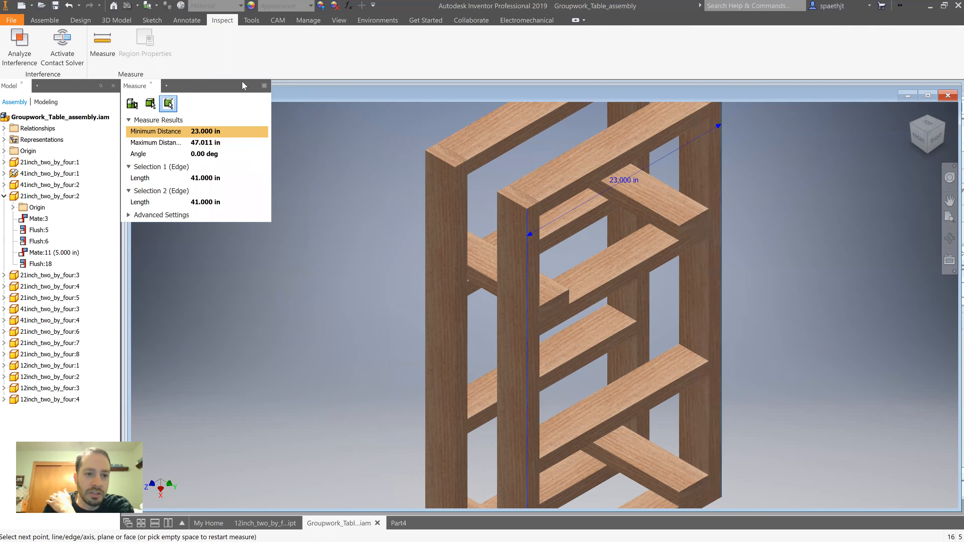
click(151, 83)
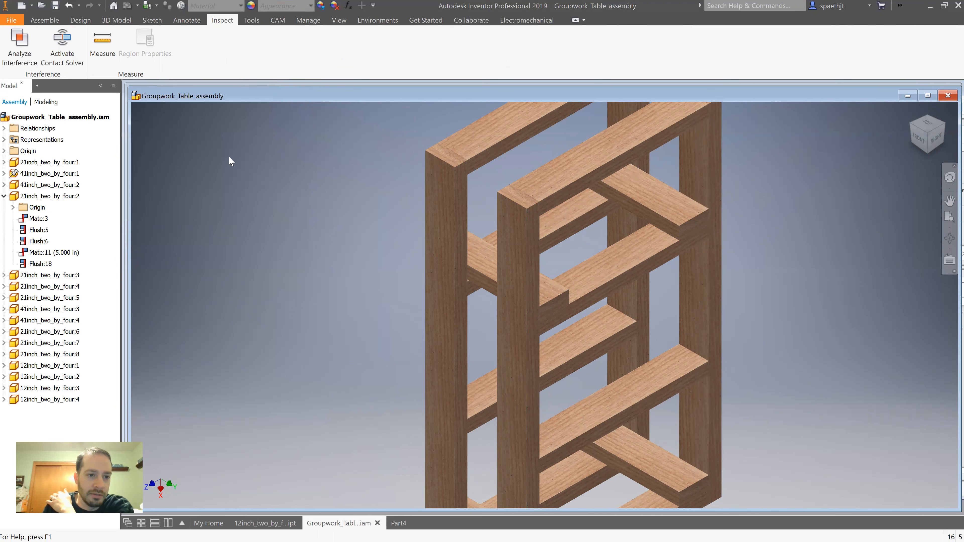
Step: Back in Part4, set the rectangle's width dimension to 23+.5 in
click(397, 523)
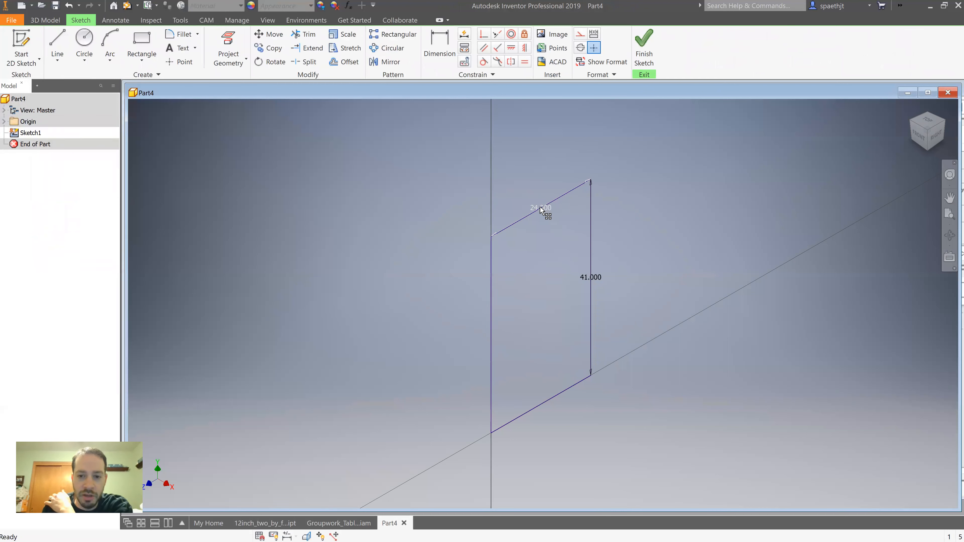
double_click(541, 208)
text(23+.5)
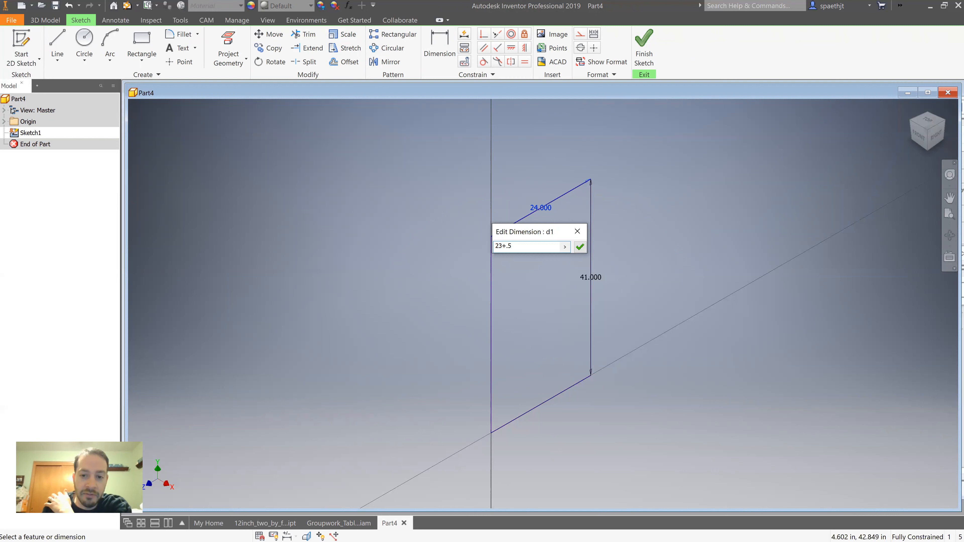
key(Return)
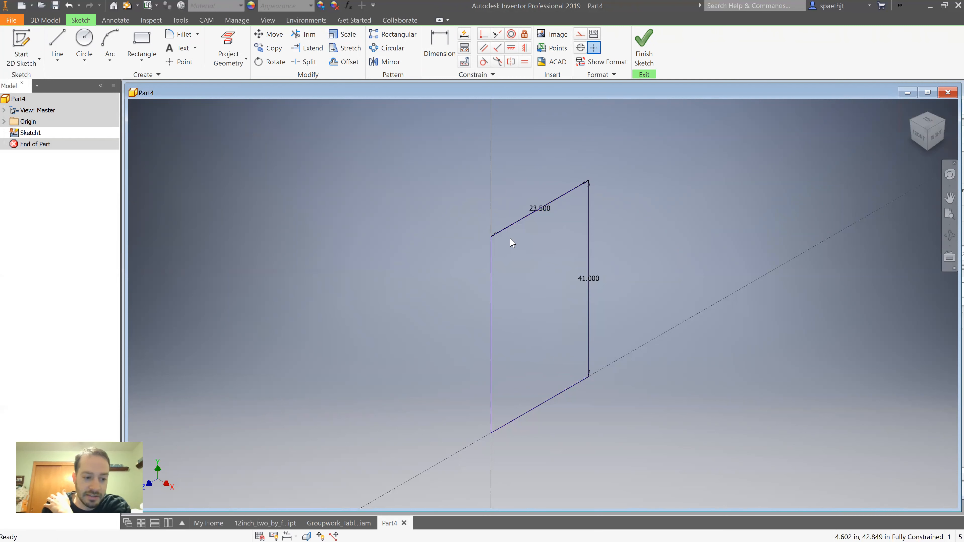
Step: Finish the sketch, extrude the rectangle 0.5 in, and assign Wood (Oak) as the panel's material
click(643, 46)
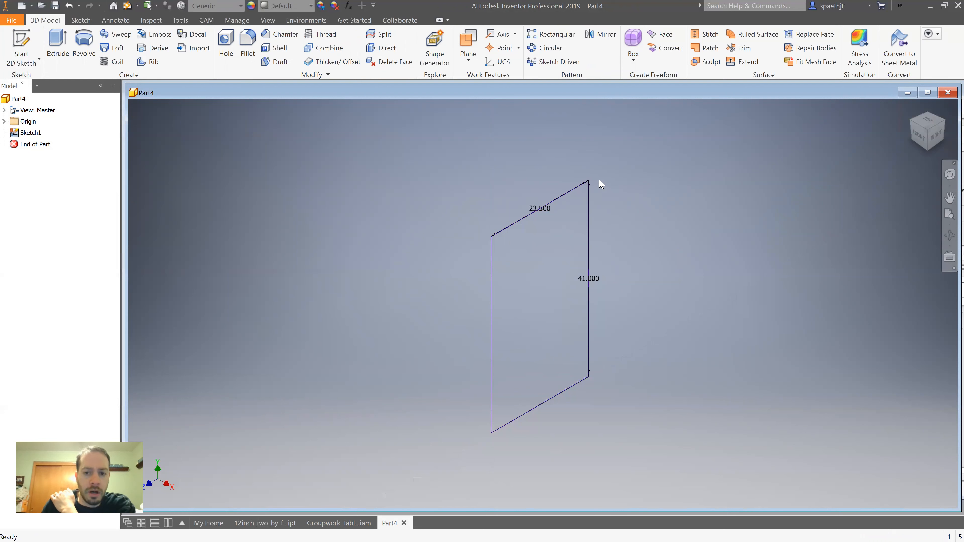
click(58, 45)
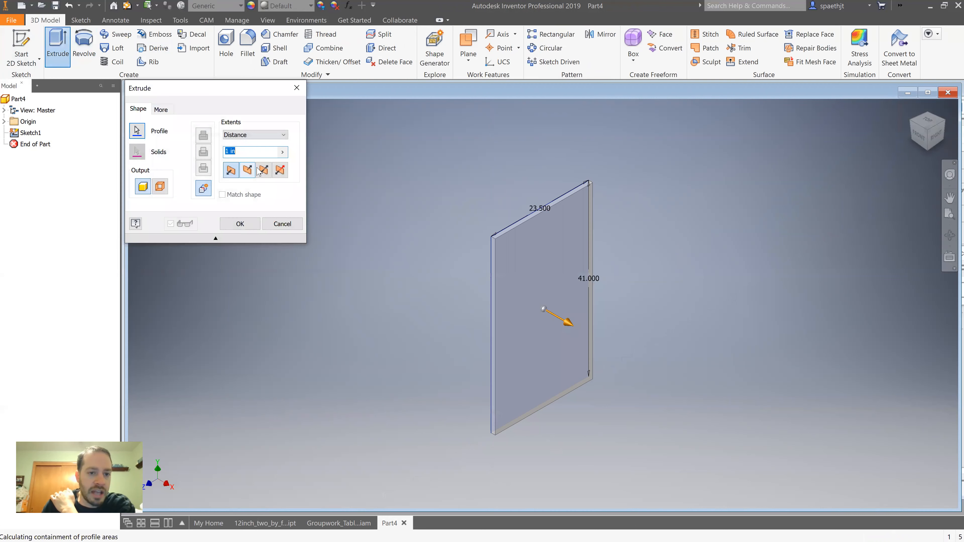
text(.5)
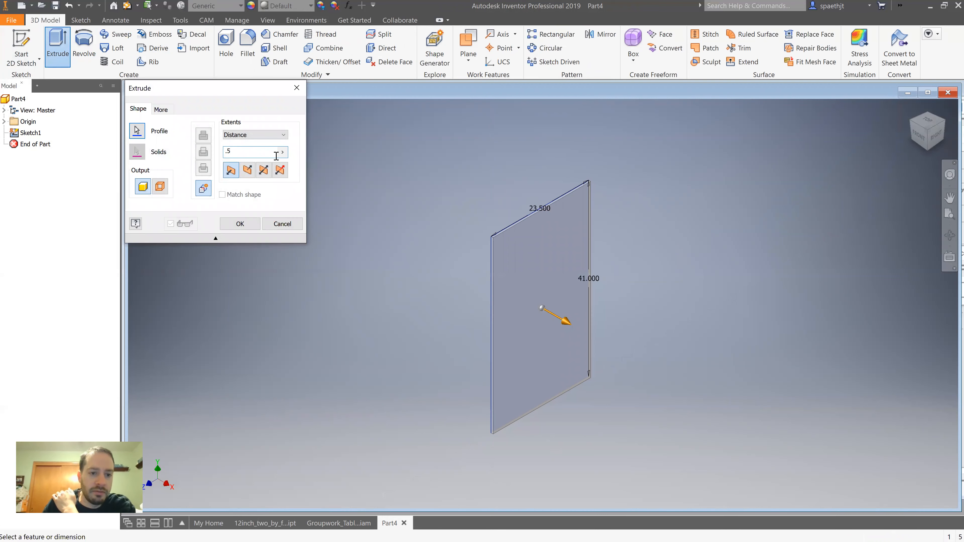
click(241, 224)
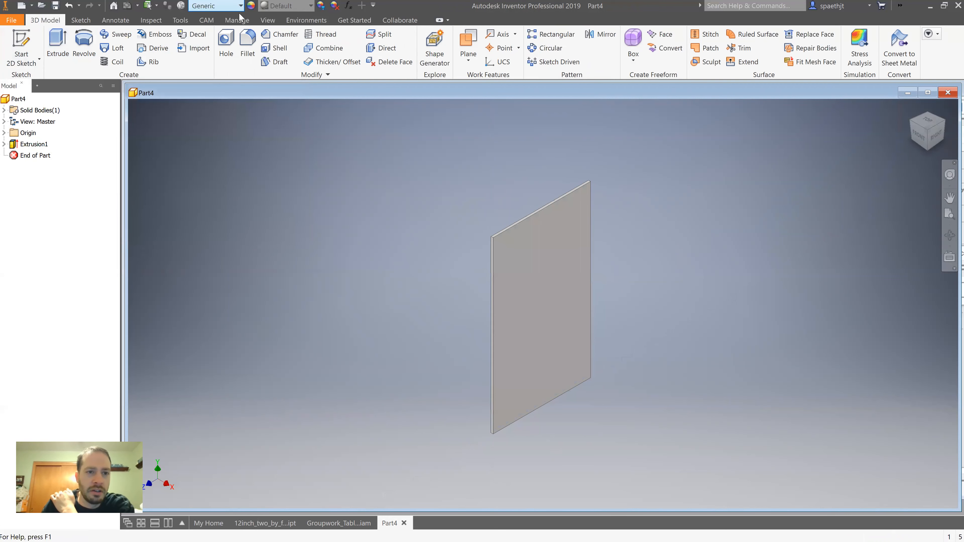
click(239, 5)
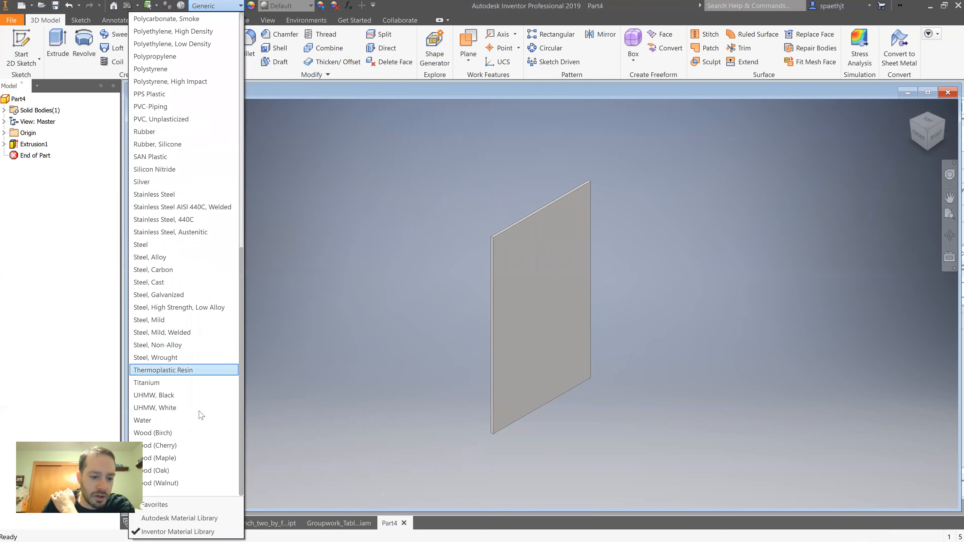
click(200, 470)
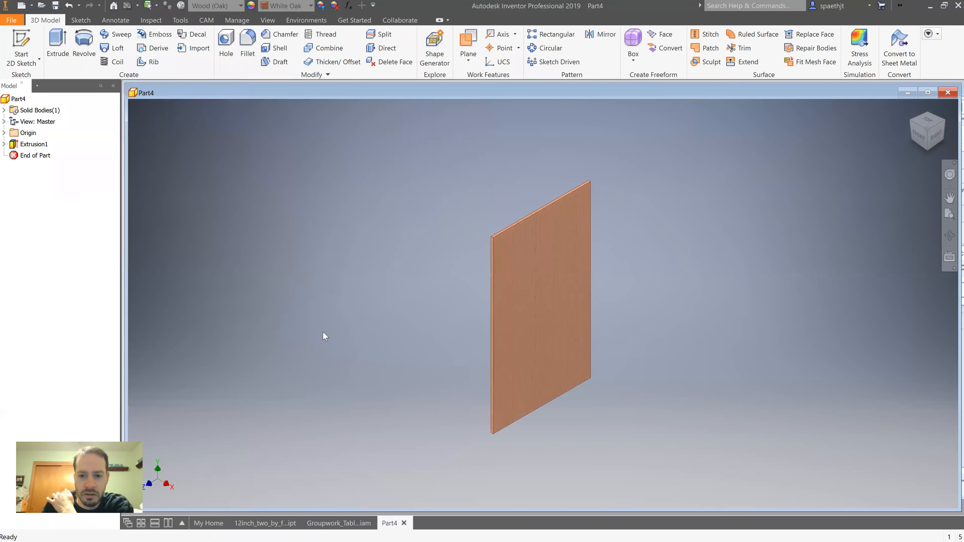
Step: Chamfer the panel's left long vertical edge with an equal distance of 0.5 in
click(281, 35)
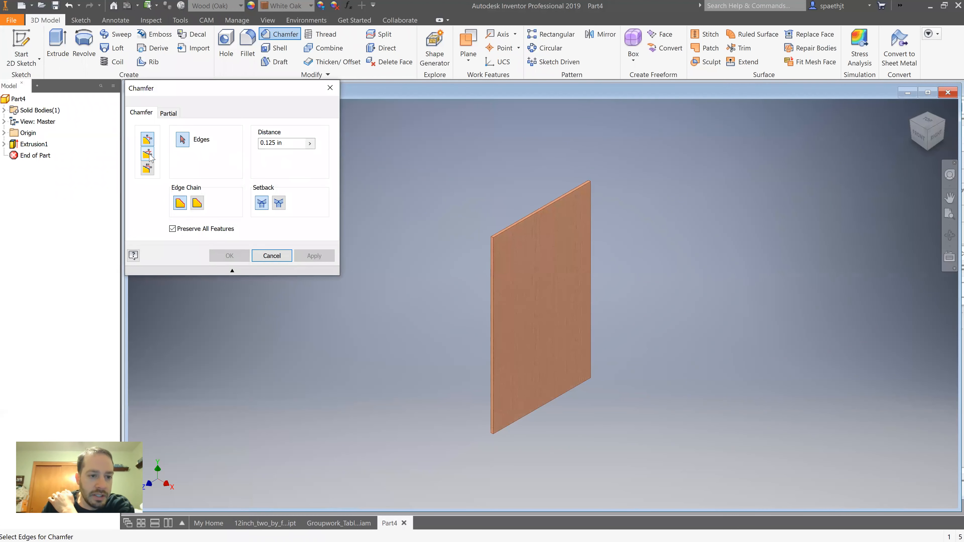
click(264, 142)
double_click(265, 142)
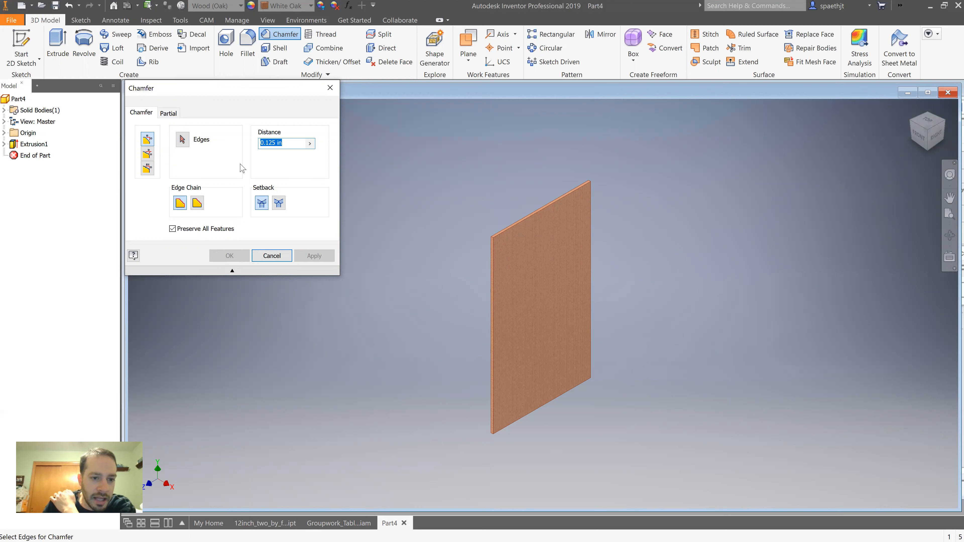
text(.5)
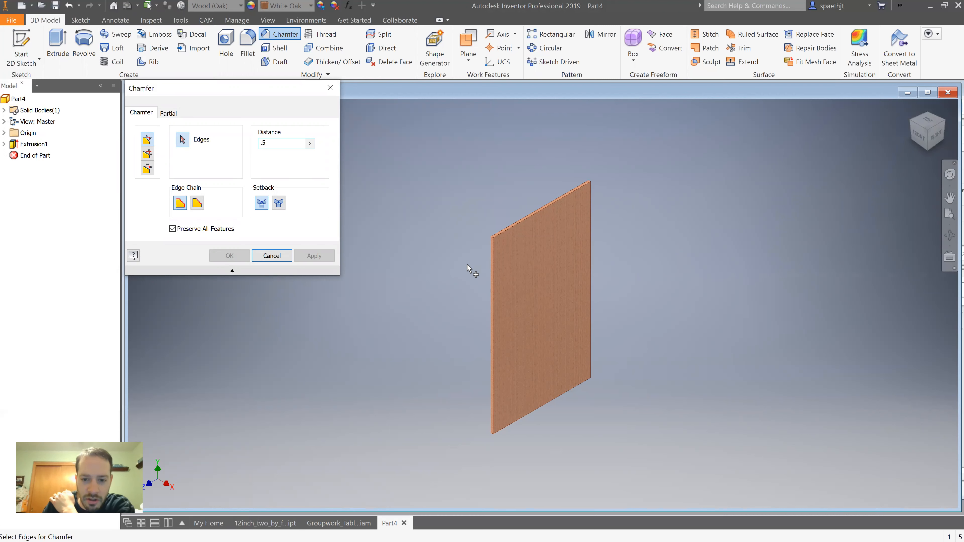
scroll(484, 265, down, 3)
click(546, 251)
scroll(569, 182, down, 2)
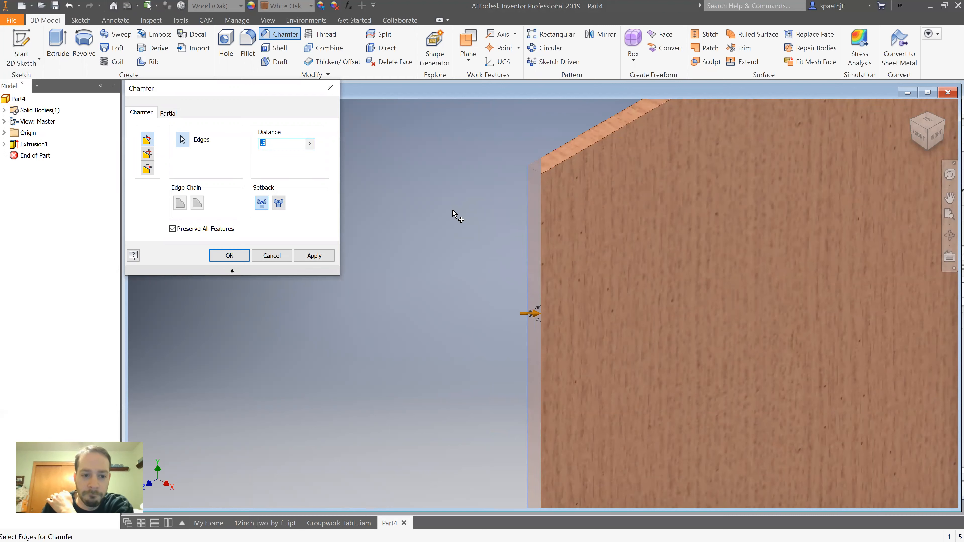
click(314, 255)
click(271, 255)
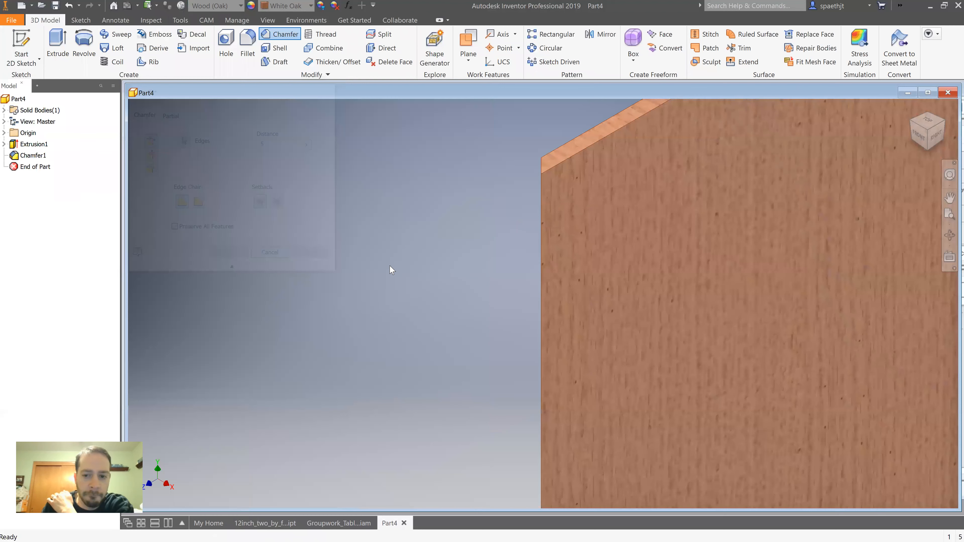
Step: Save the panel part in the Groupwork_Table folder as Big_side_Plywood
scroll(389, 269, up, 5)
scroll(287, 126, up, 2)
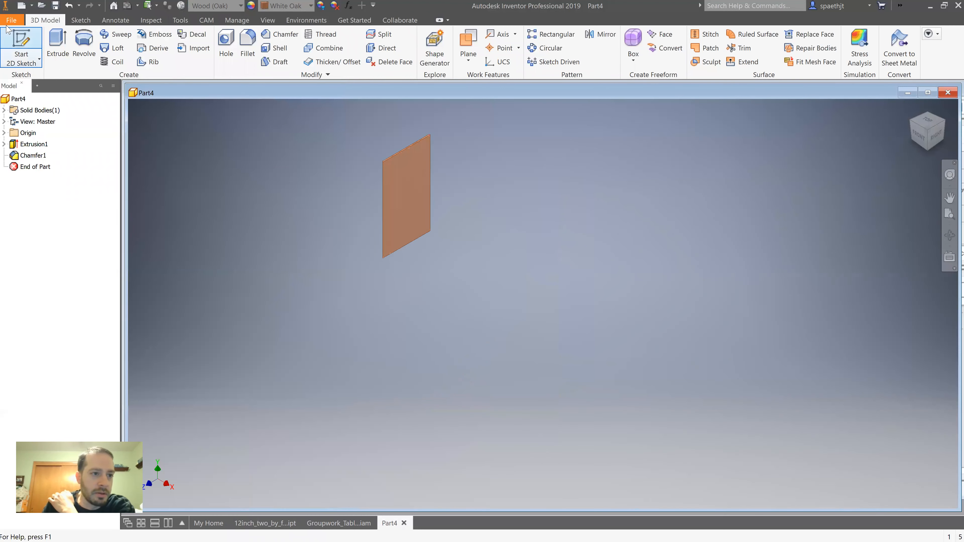
click(11, 20)
click(35, 139)
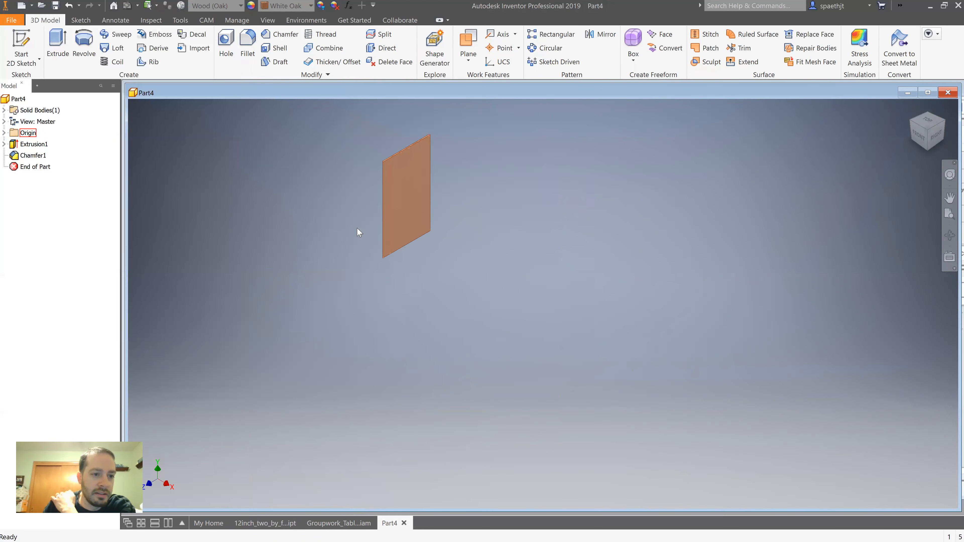
click(487, 333)
double_click(467, 332)
text(Big)
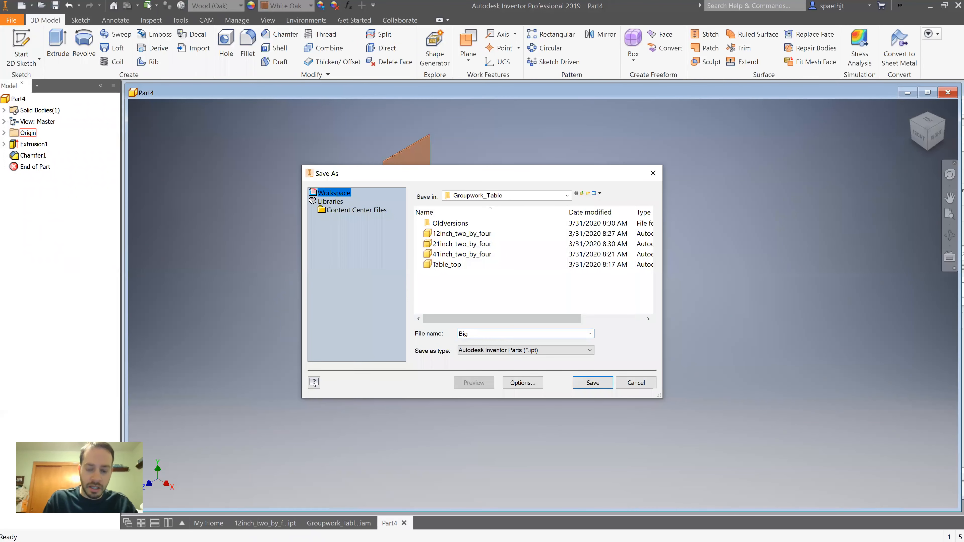
text(_side_Plywood)
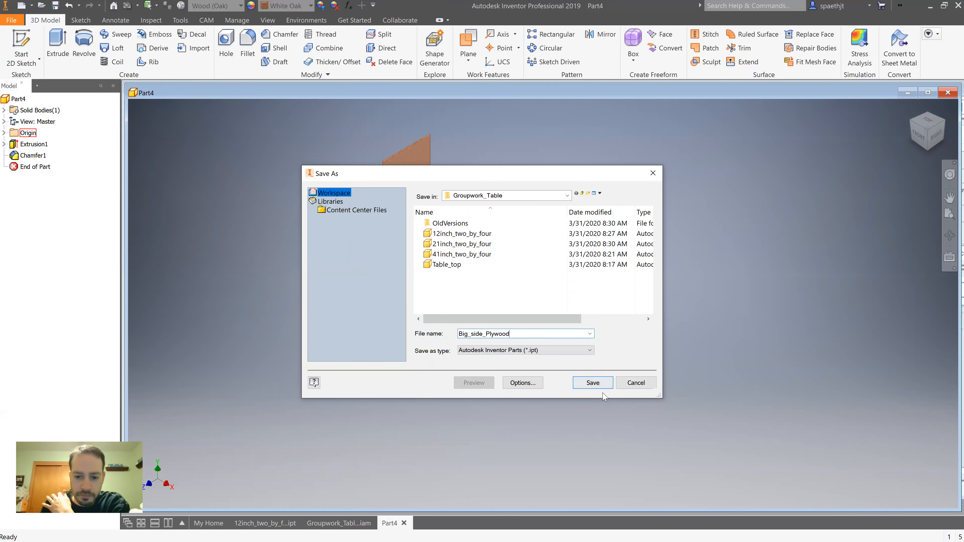
click(592, 382)
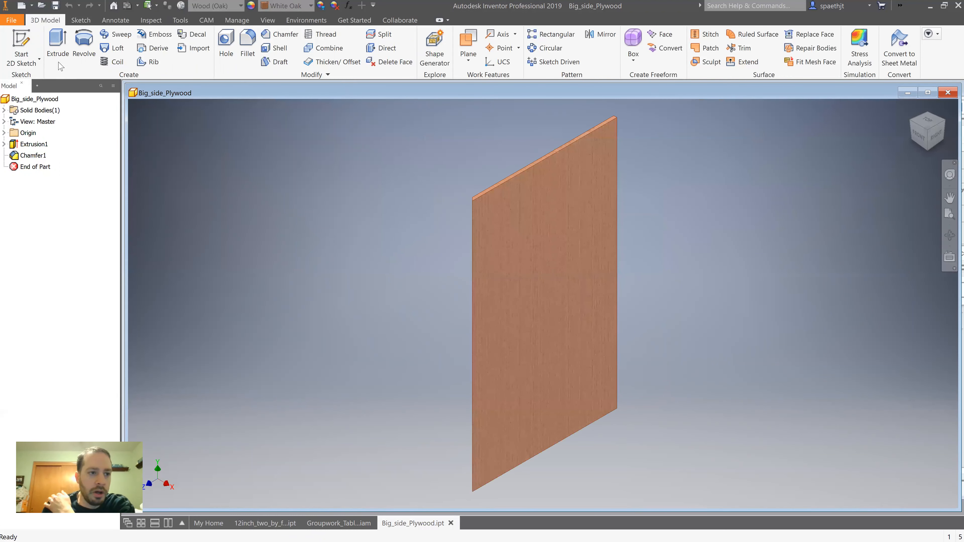
Step: Save the panel under a new name, Small_side_Plywood, in the same folder
click(12, 20)
click(50, 148)
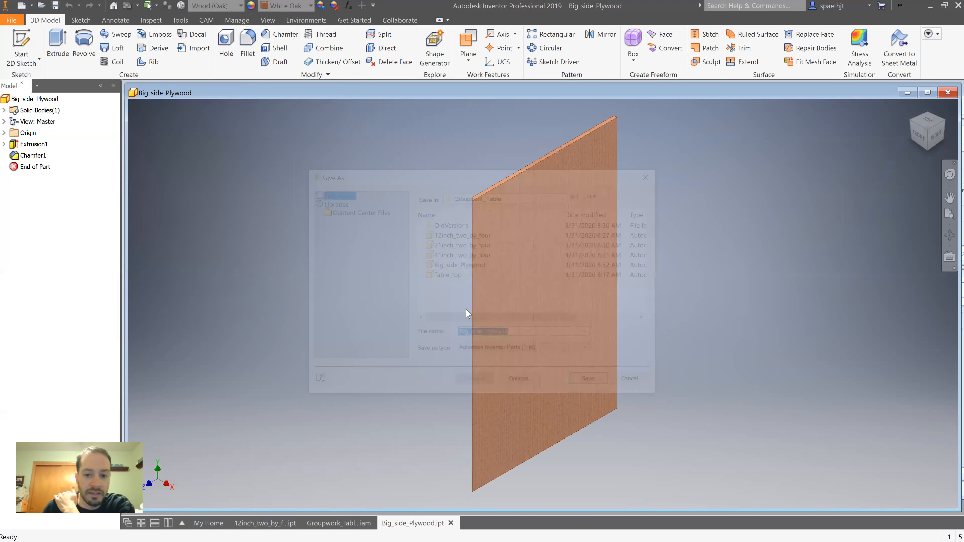
click(479, 334)
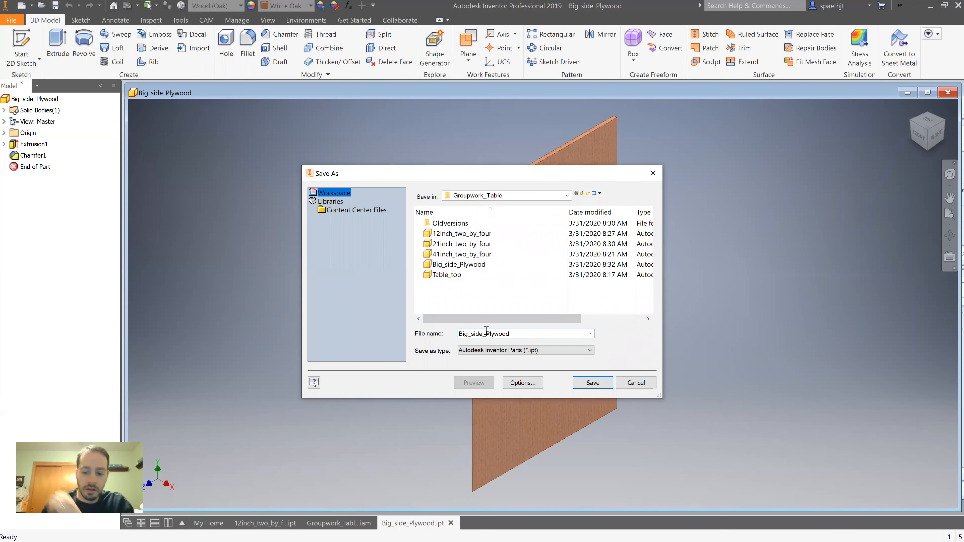
key(BackSpace)
key(BackSpace)
key(BackSpace)
text(Small)
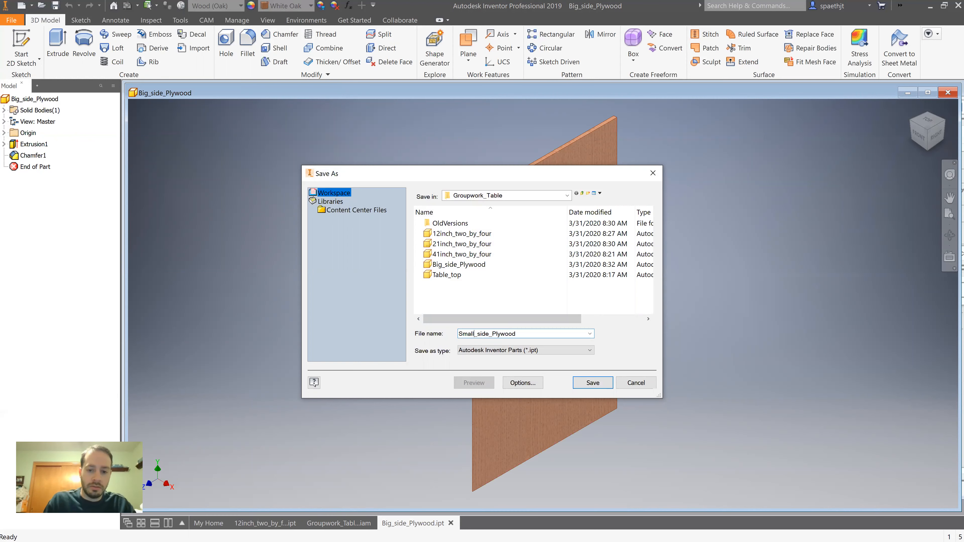
click(586, 383)
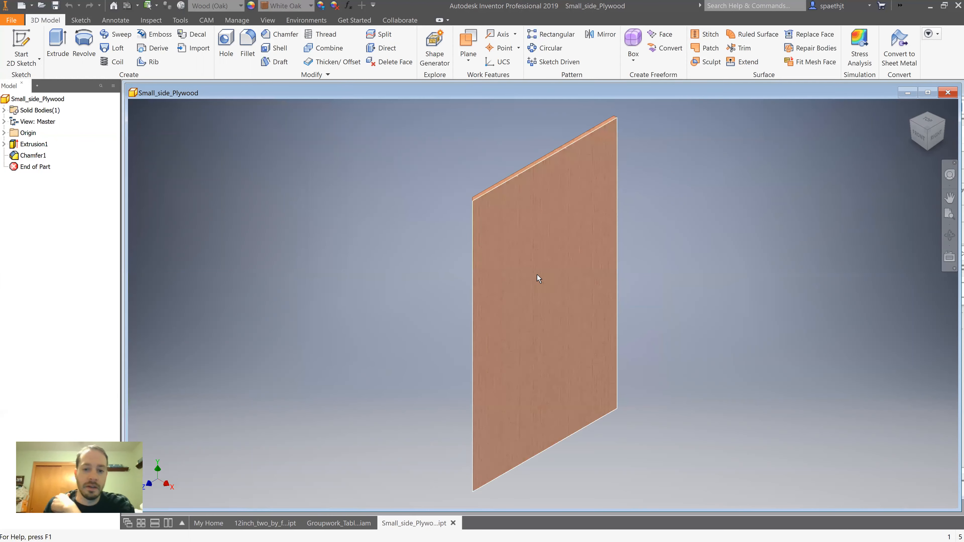
Step: Edit the extrusion's sketch, set the panel's width dimension to 12+.5*2 in, and finish the sketch
click(4, 144)
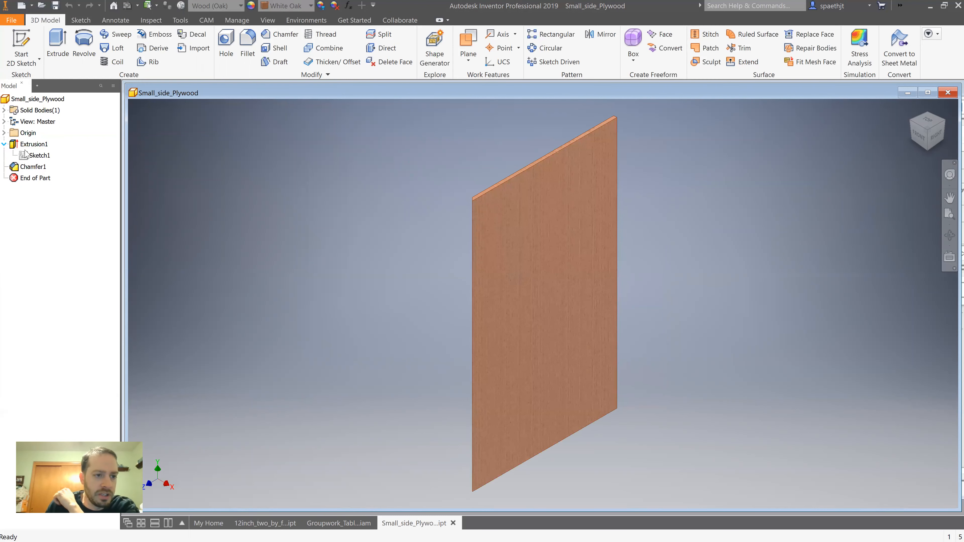
double_click(33, 155)
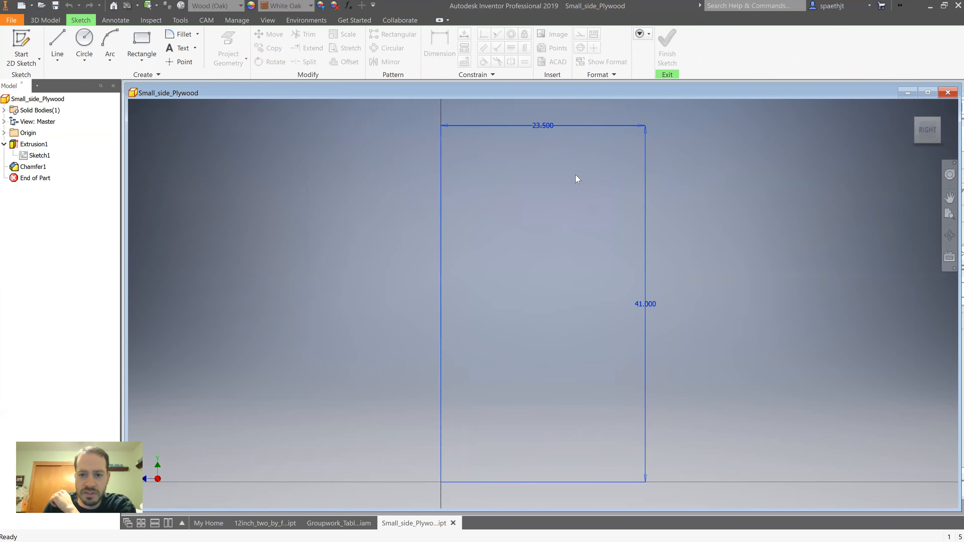
double_click(538, 124)
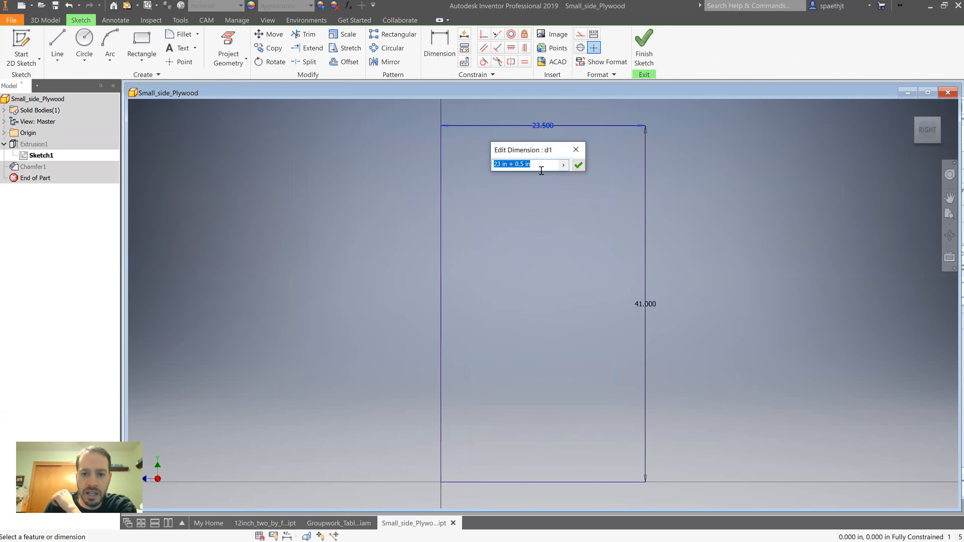
text(12+.)
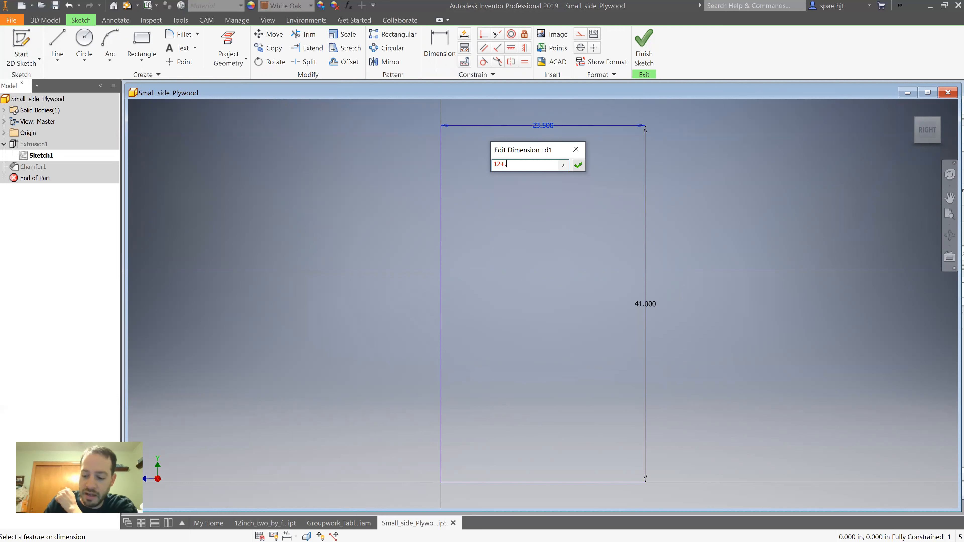
text(5*2)
key(Return)
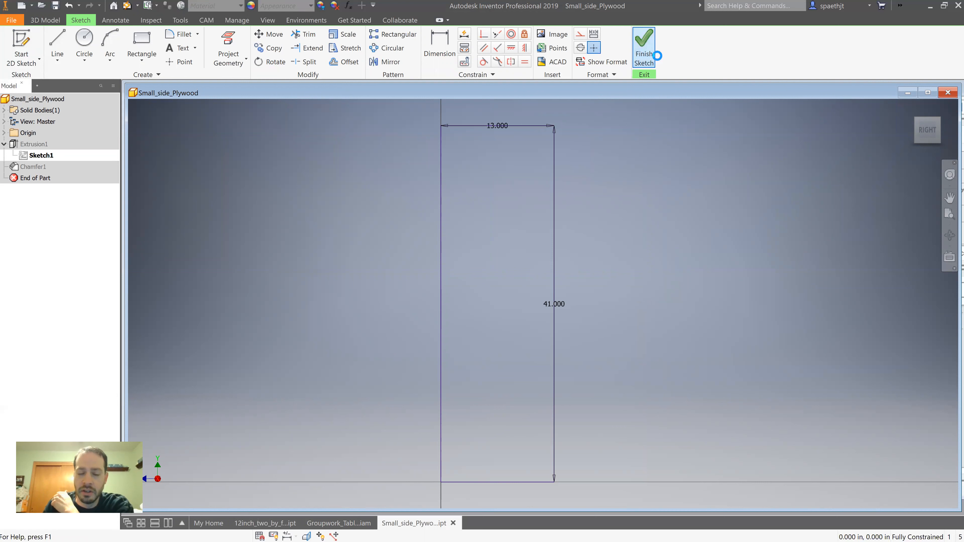
click(644, 45)
Step: Chamfer the small panel's right long vertical edge by 0.5 in, opposite the existing chamfer, and save the part
scroll(458, 190, down, 4)
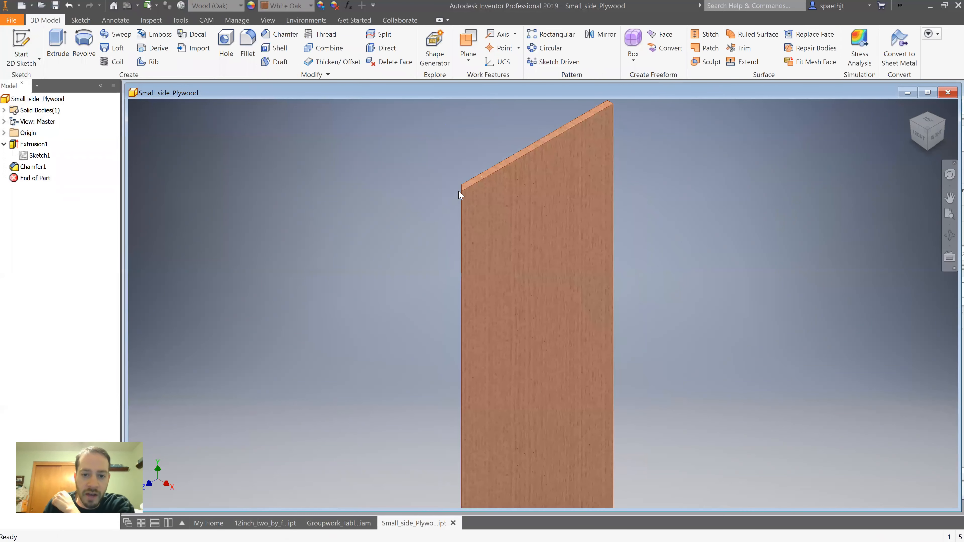
click(267, 38)
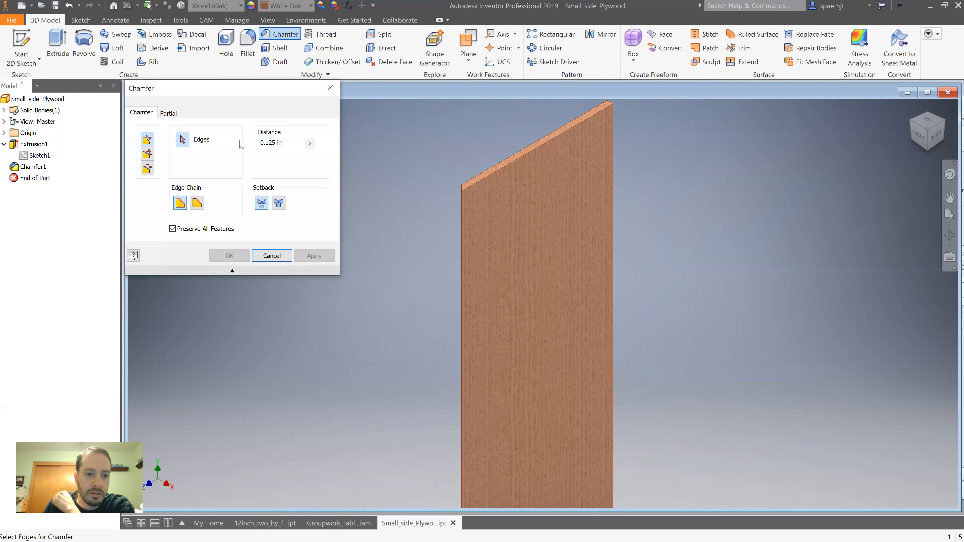
click(293, 143)
text(.5)
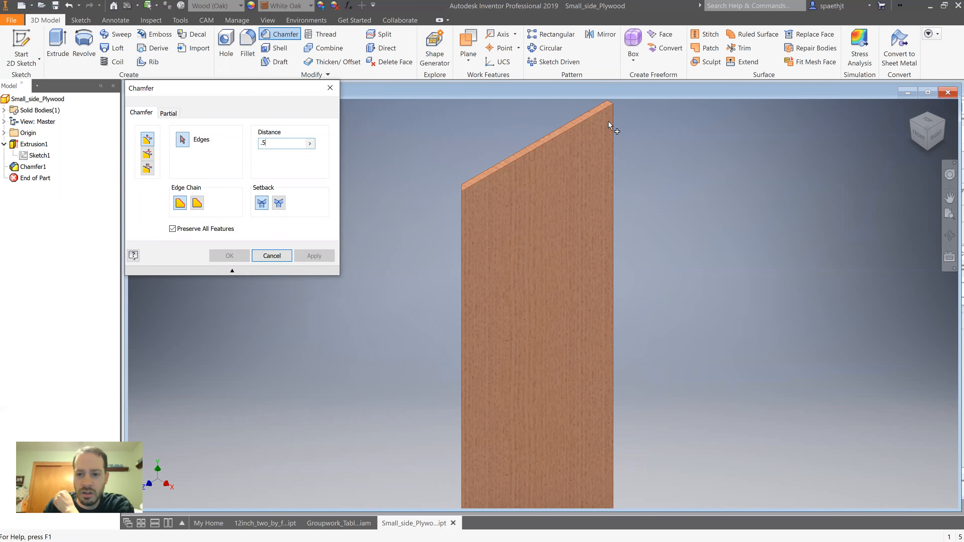
click(608, 122)
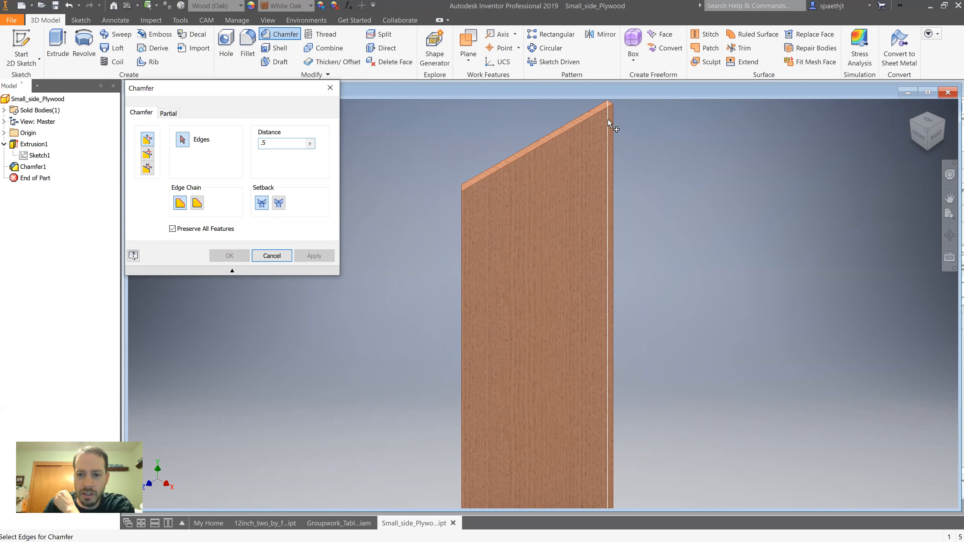
click(309, 257)
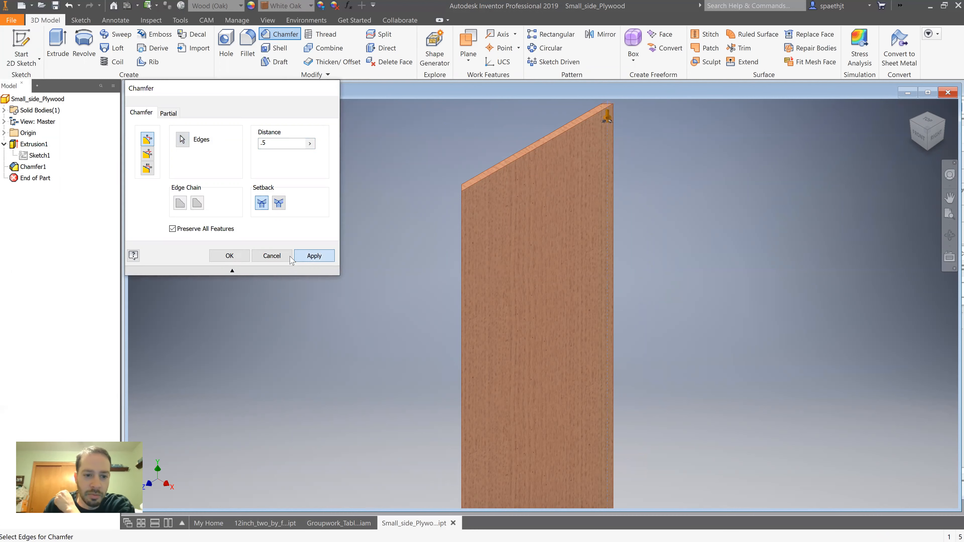
click(267, 256)
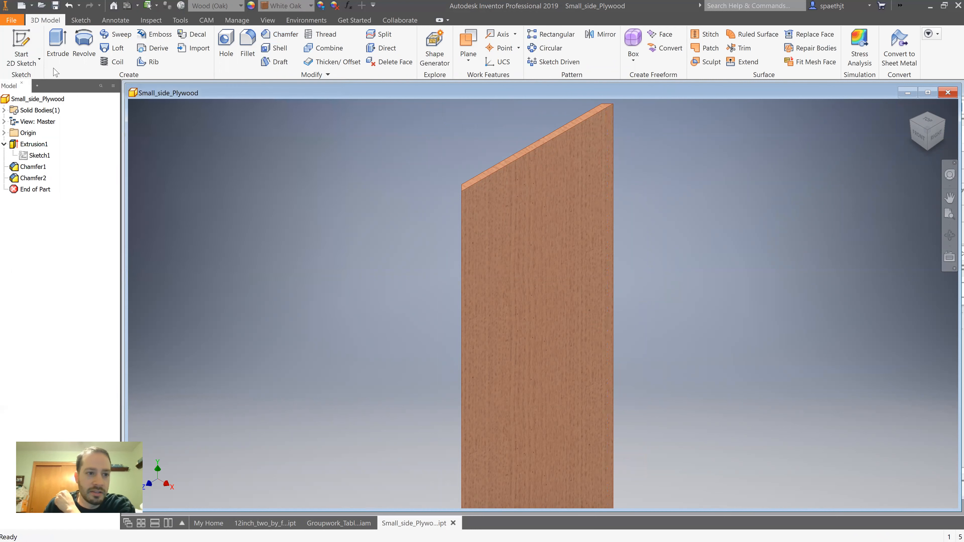
click(56, 5)
Step: Switch to the Groupwork_Table assembly and place one Big_side_Plywood and one Small_side_Plywood component beside the frame
mouse_move(310, 528)
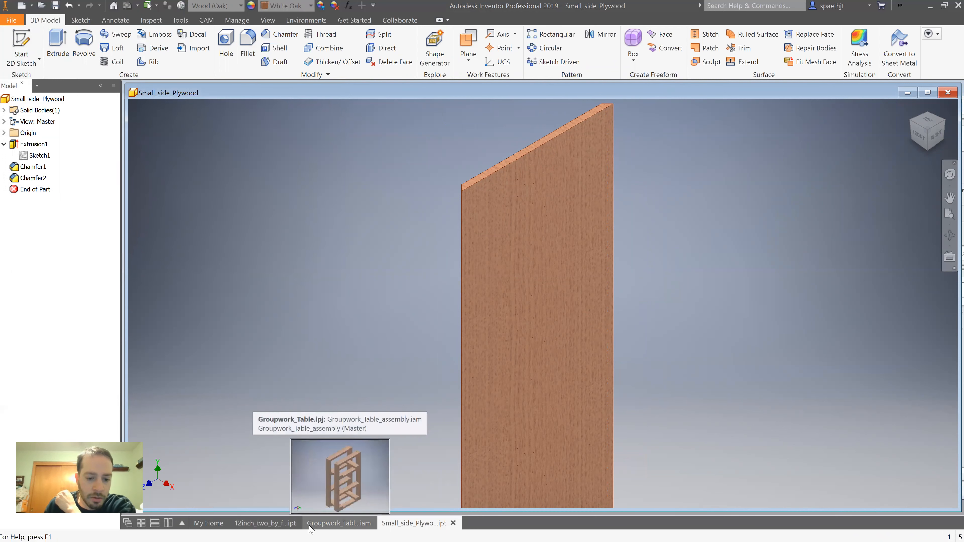
click(325, 524)
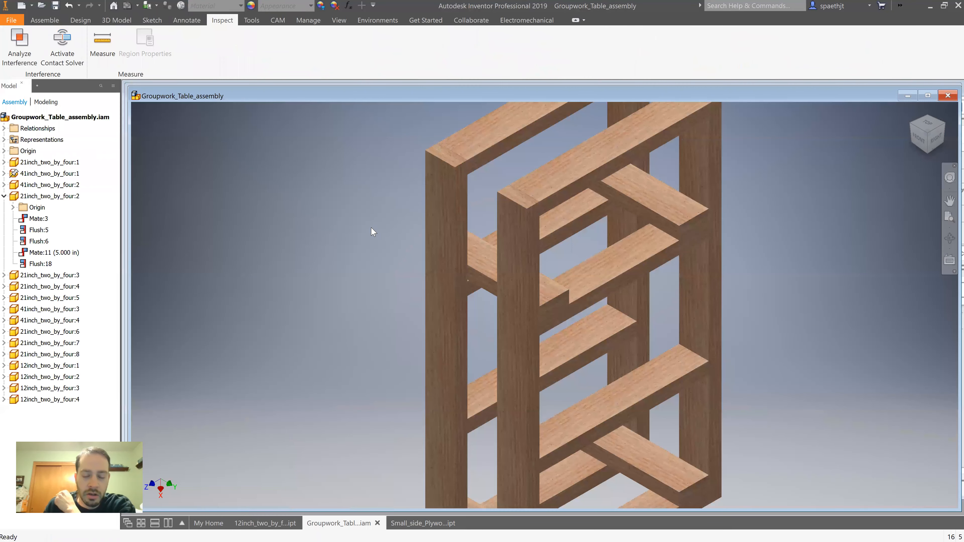
scroll(372, 230, down, 5)
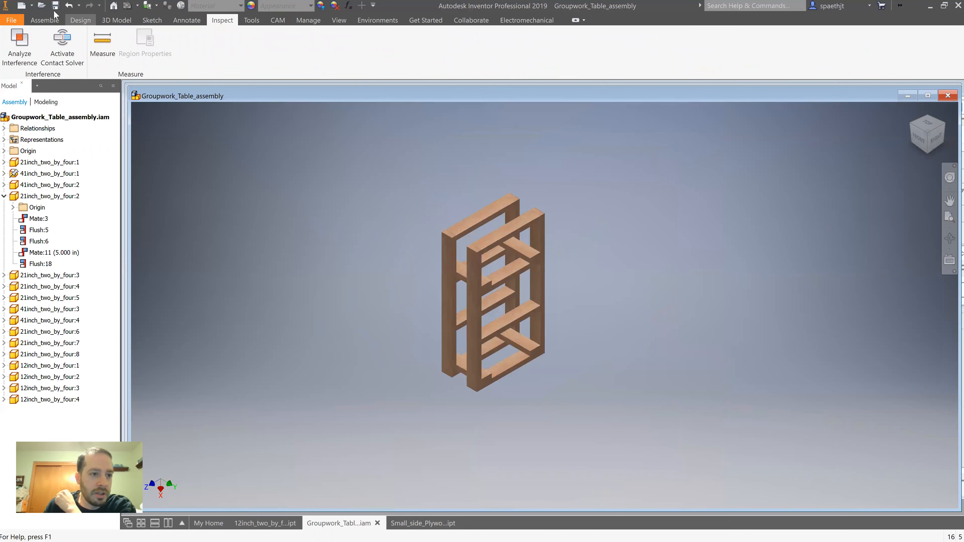
click(50, 23)
click(14, 42)
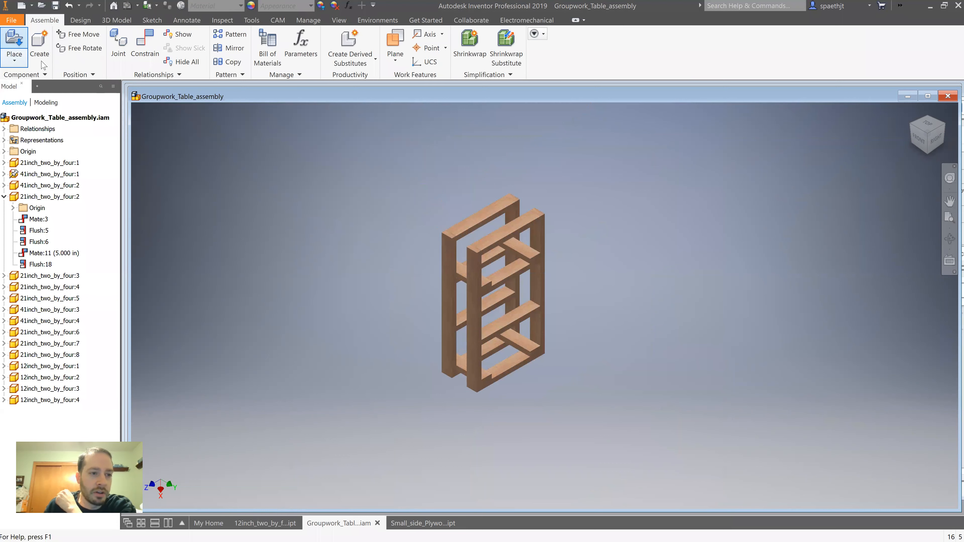
scroll(508, 262, down, 2)
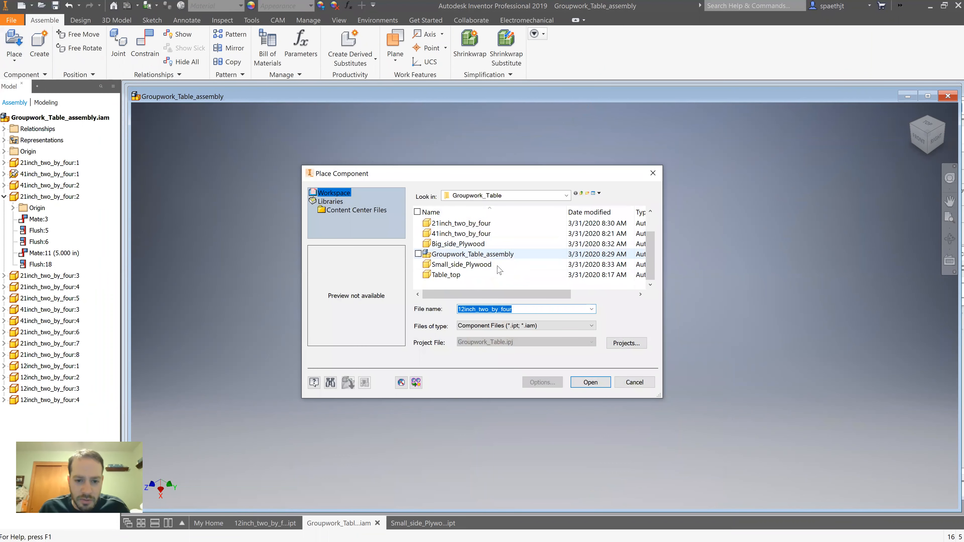
click(493, 244)
ctrl+click(493, 265)
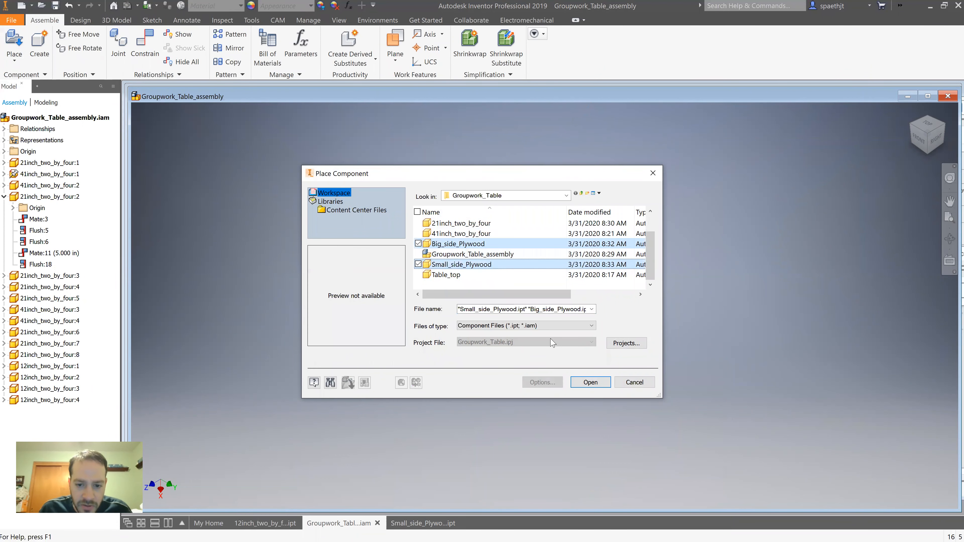
click(590, 387)
click(764, 313)
click(831, 417)
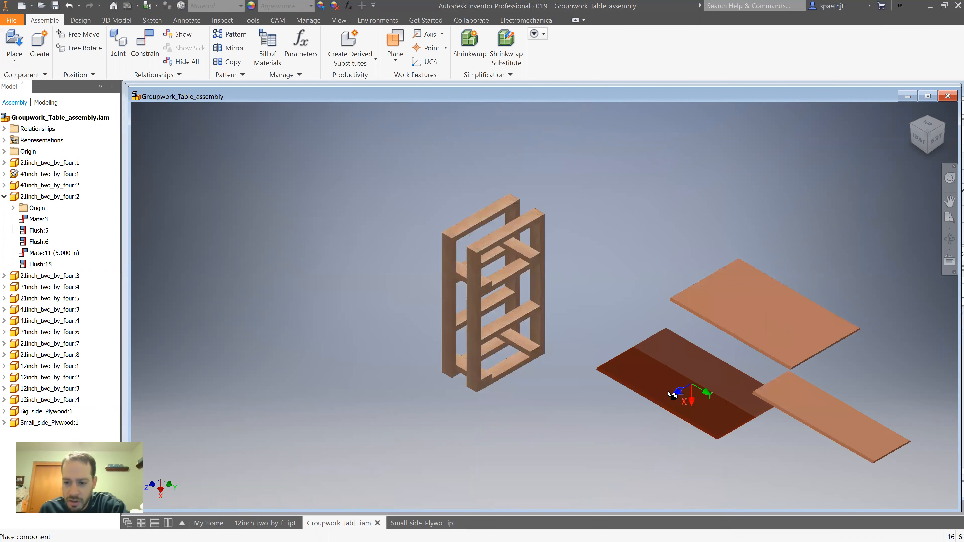
right_click(667, 397)
click(701, 393)
Step: Duplicate the big plywood panel in the assembly and move the small panel to the front side of the frame
click(770, 338)
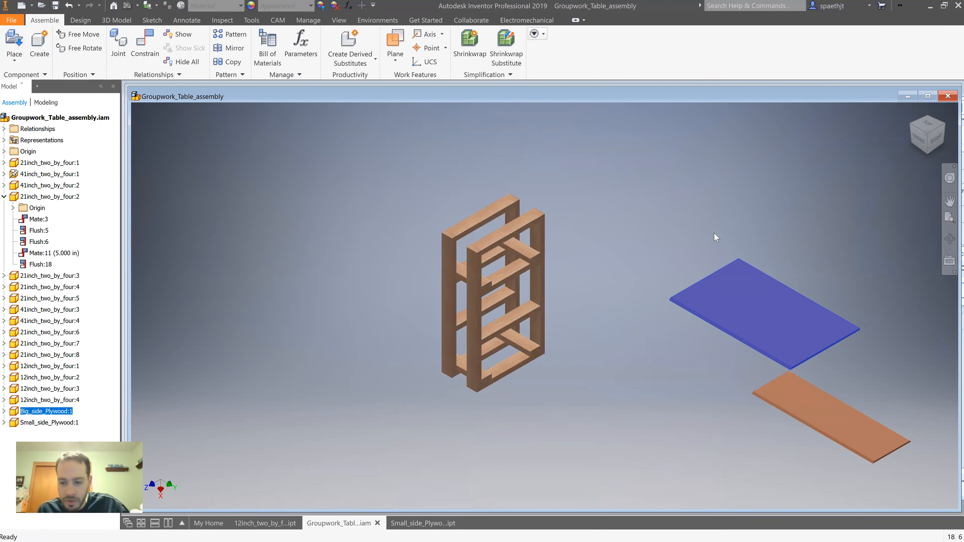
key(ctrl+v)
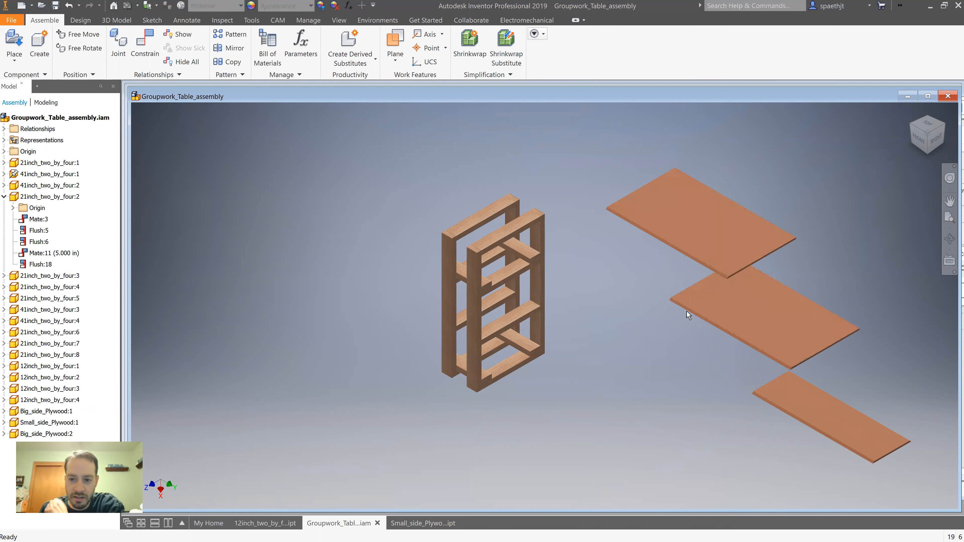
drag(766, 387, 344, 313)
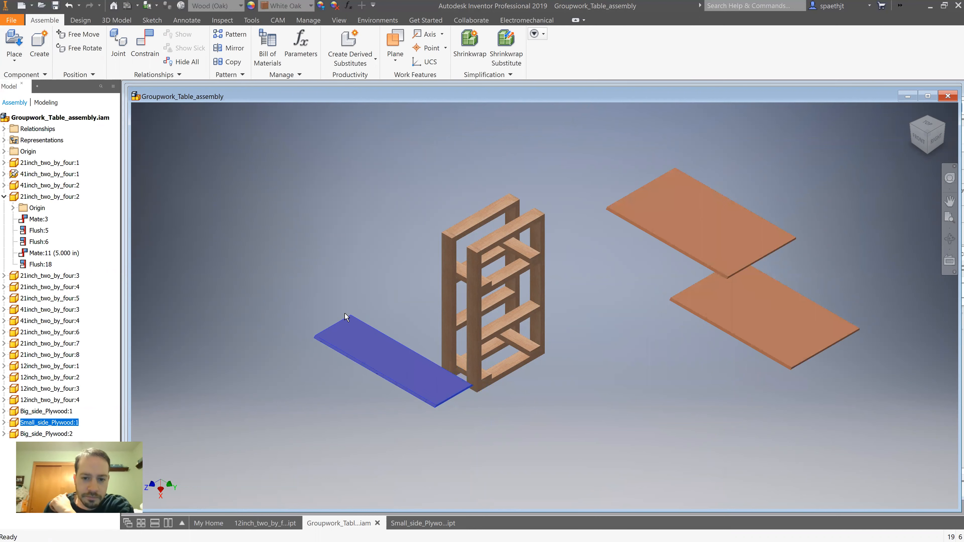
Step: Mate the small plywood panel's broad face to the front face of the nearest vertical two-by-four at 0 in offset
scroll(359, 242, up, 2)
click(144, 42)
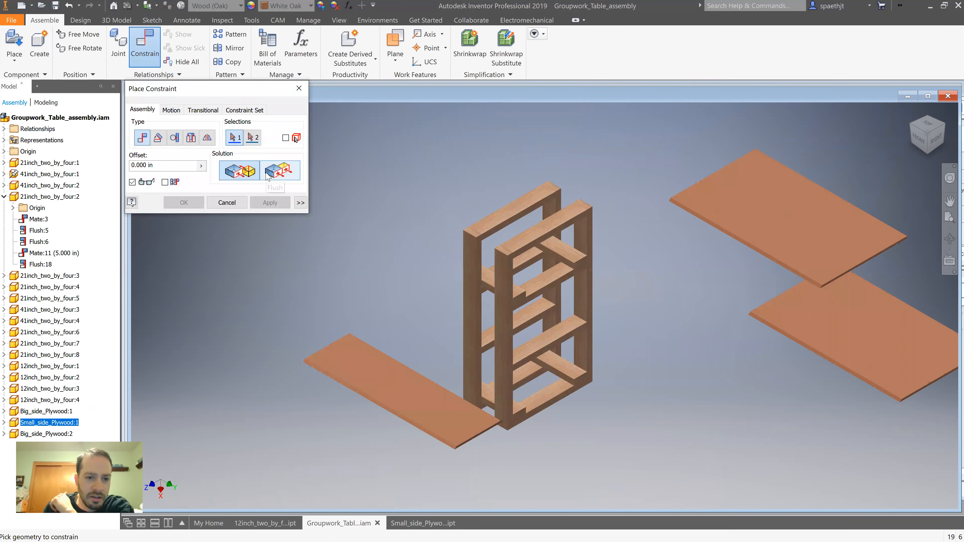
scroll(489, 326, up, 3)
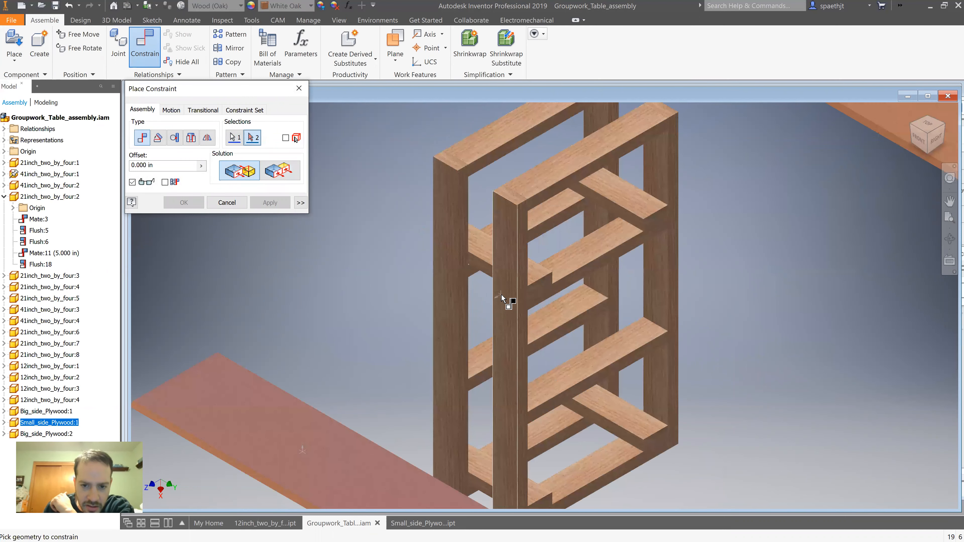
click(500, 294)
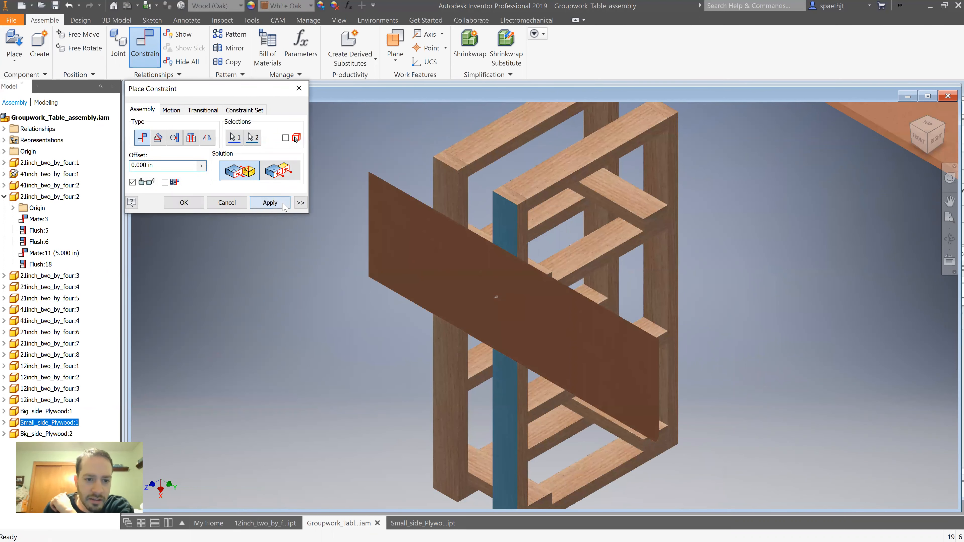
click(270, 202)
Step: Make the small panel's short end flush with the frame's top face, then slide the panel sideways across the frame
scroll(619, 353, up, 4)
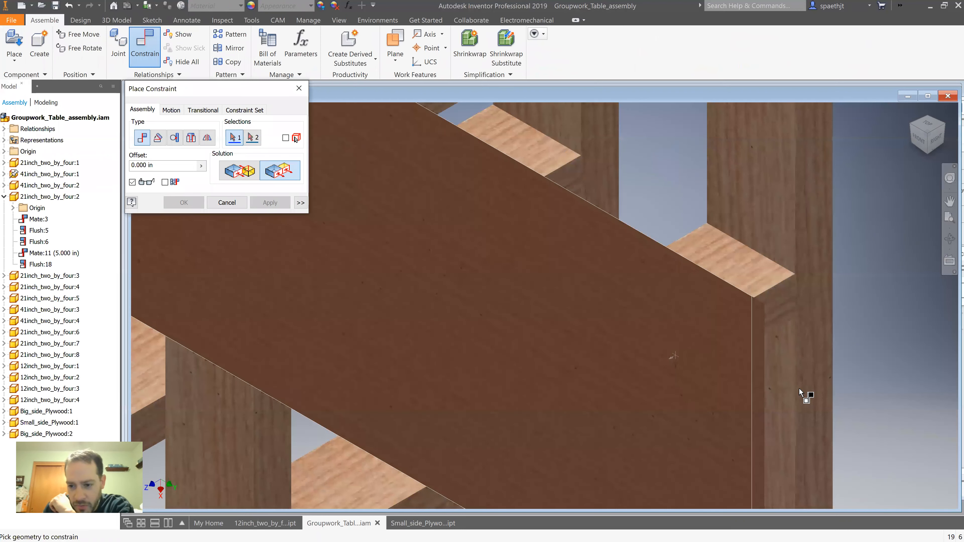
click(760, 371)
scroll(740, 350, down, 5)
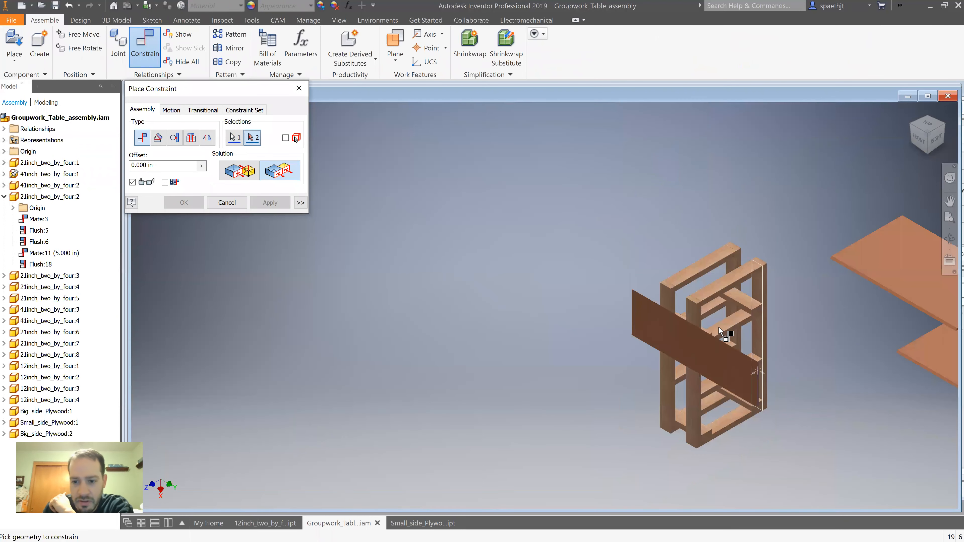
scroll(698, 297, up, 2)
click(694, 302)
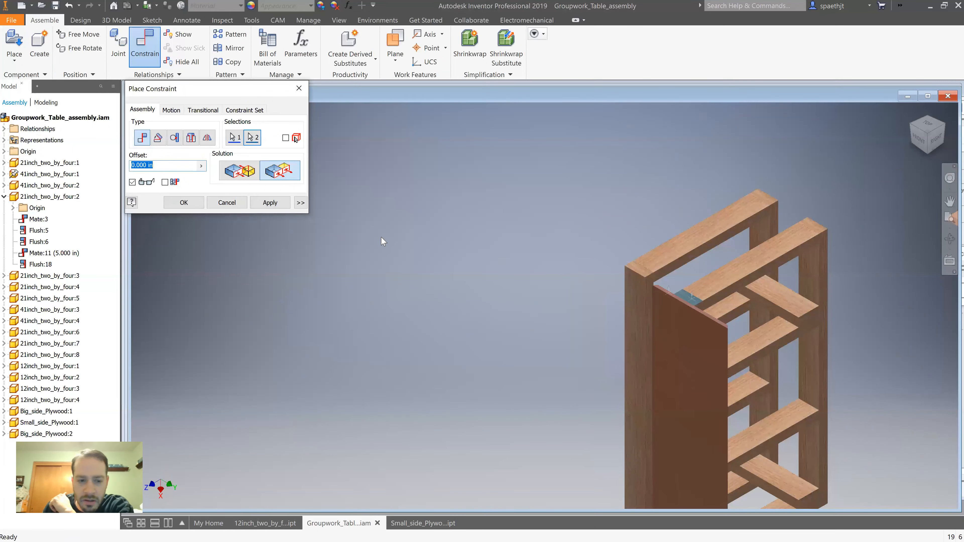
click(270, 202)
click(227, 202)
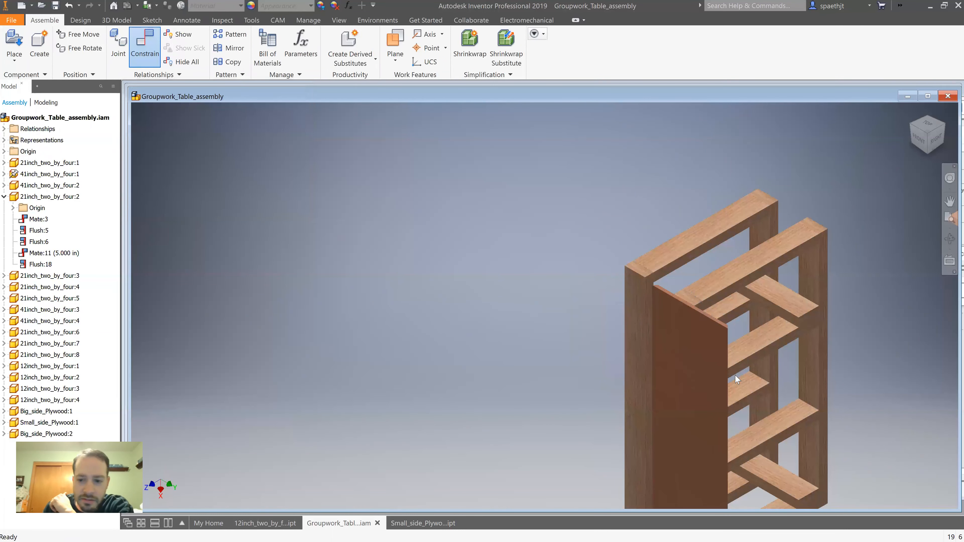
drag(699, 381, 635, 350)
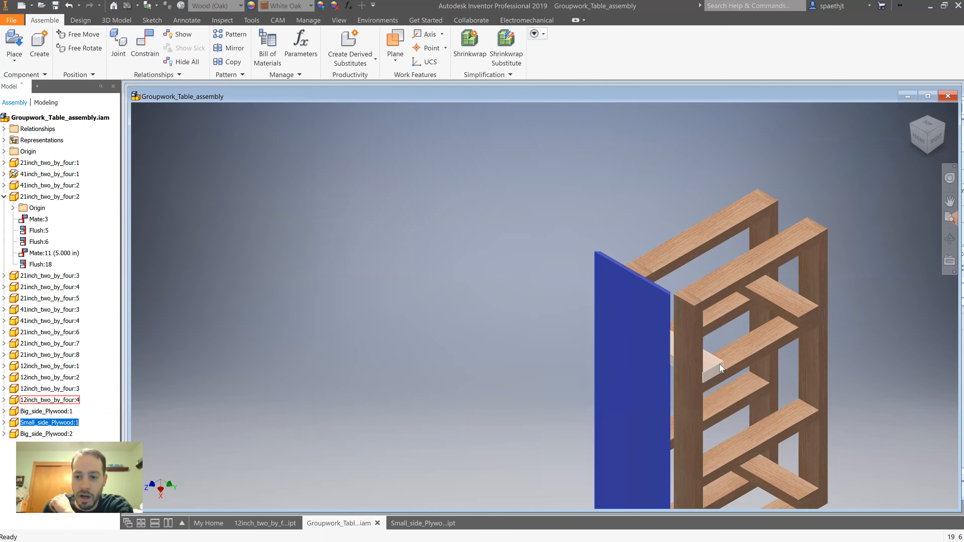
Step: Mate the first big plywood panel's broad face to the outer side face of the front vertical two-by-four at 0 in offset
scroll(763, 373, down, 5)
scroll(654, 349, up, 5)
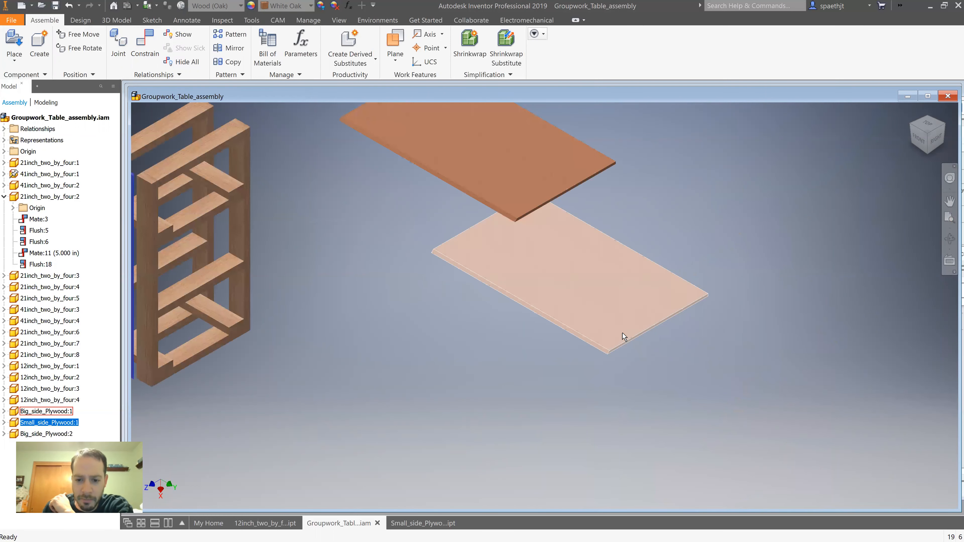
click(145, 45)
click(542, 282)
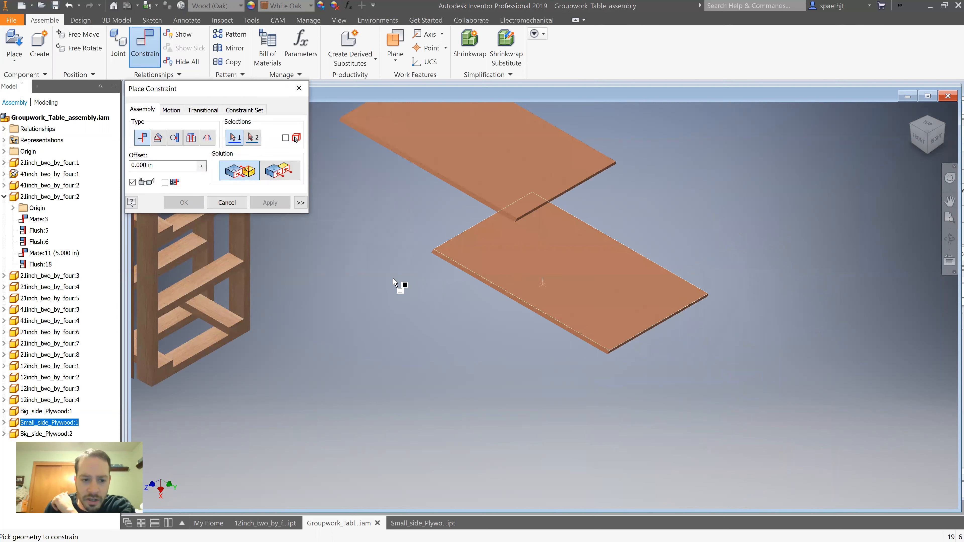
click(155, 306)
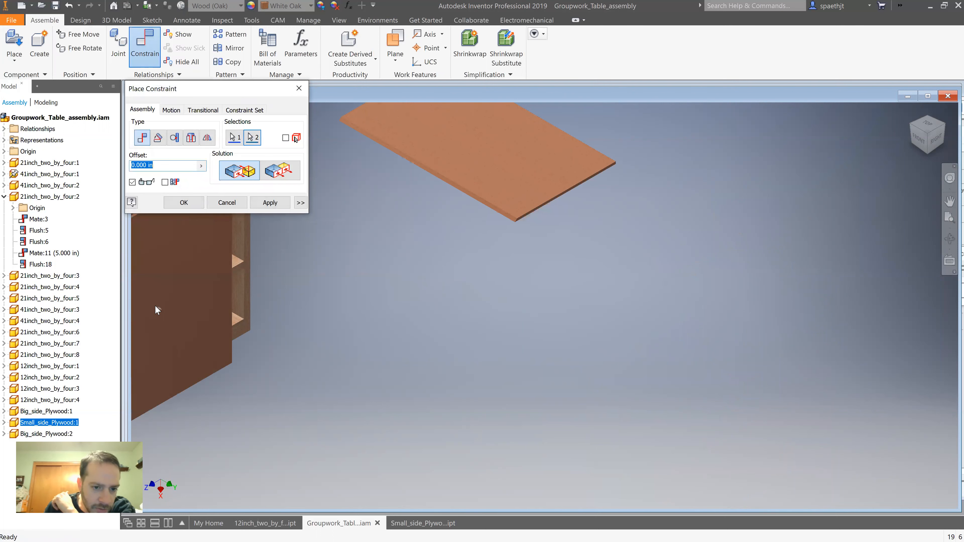
middle_drag(318, 345, 513, 392)
scroll(473, 289, up, 4)
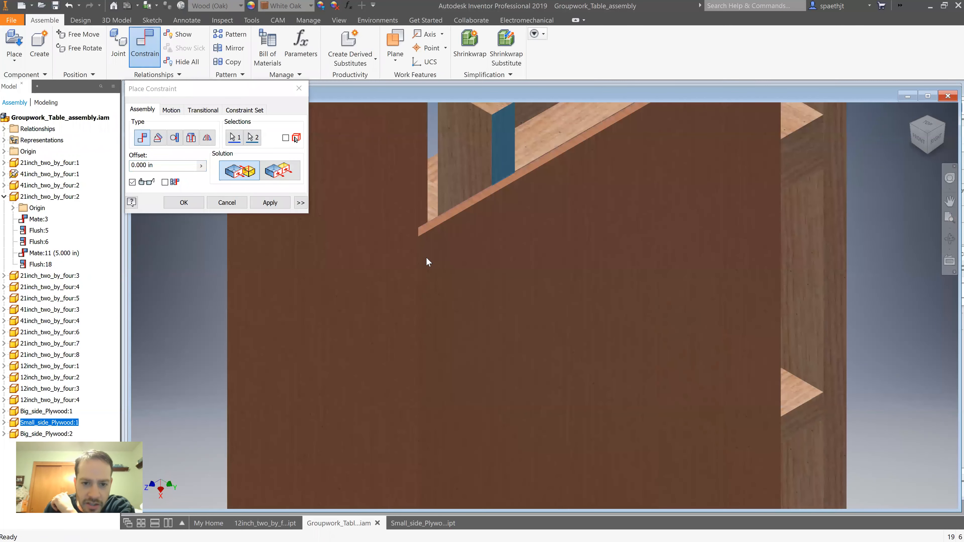
scroll(500, 321, down, 5)
click(270, 203)
Step: Make the big panel's top edge face flush with the small panel's top edge face
click(280, 171)
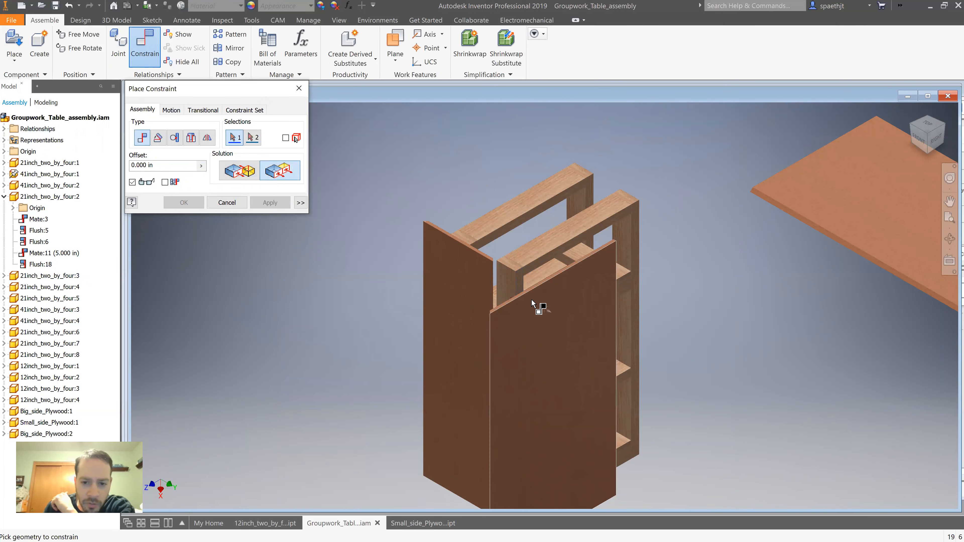
scroll(537, 299, up, 5)
click(400, 166)
click(270, 202)
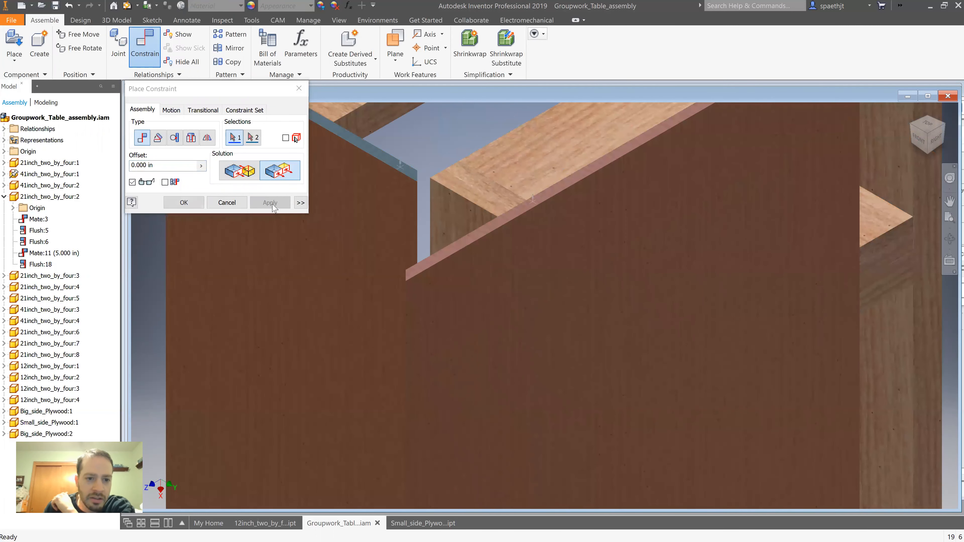
Step: Mate the chamfered vertical edge faces of the small and big panels at 0 in offset to form the mitred corner
click(247, 179)
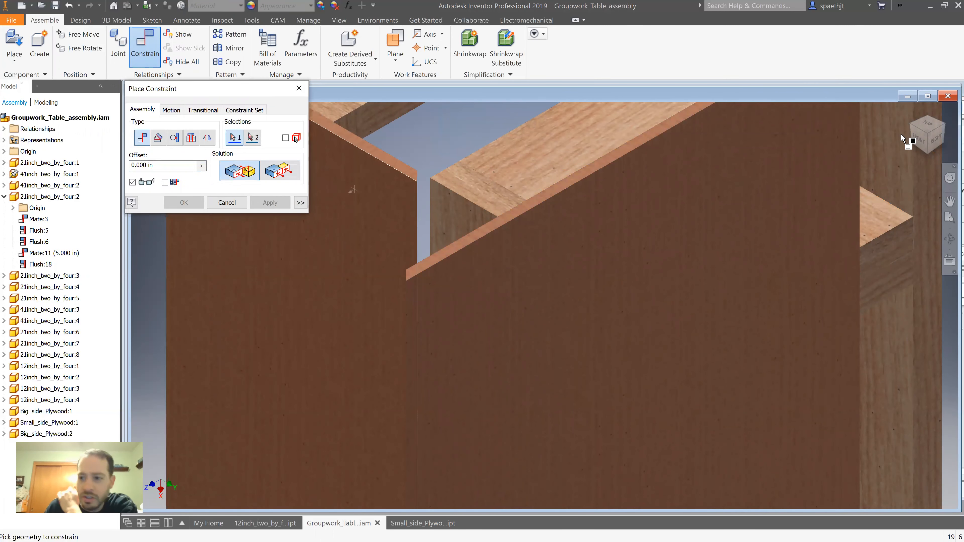
click(928, 122)
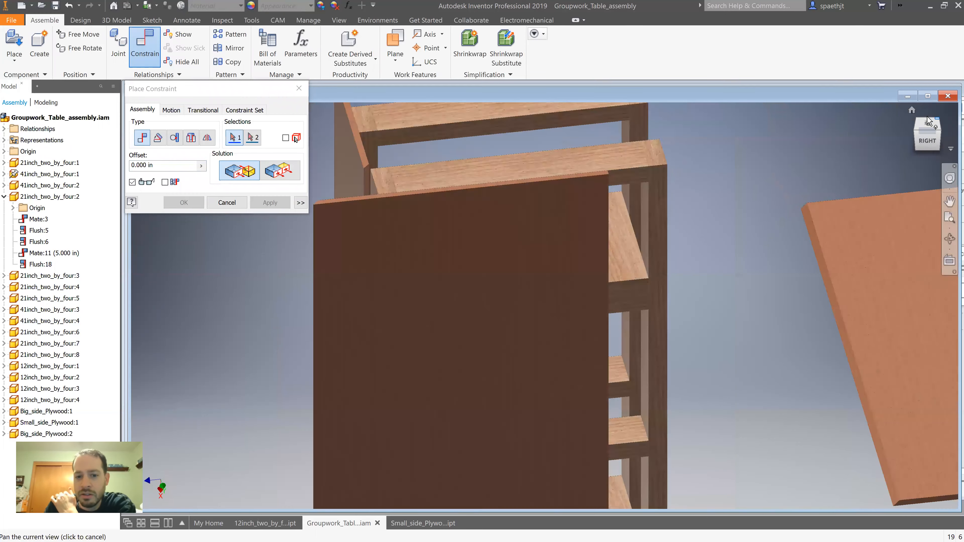
scroll(679, 225, up, 10)
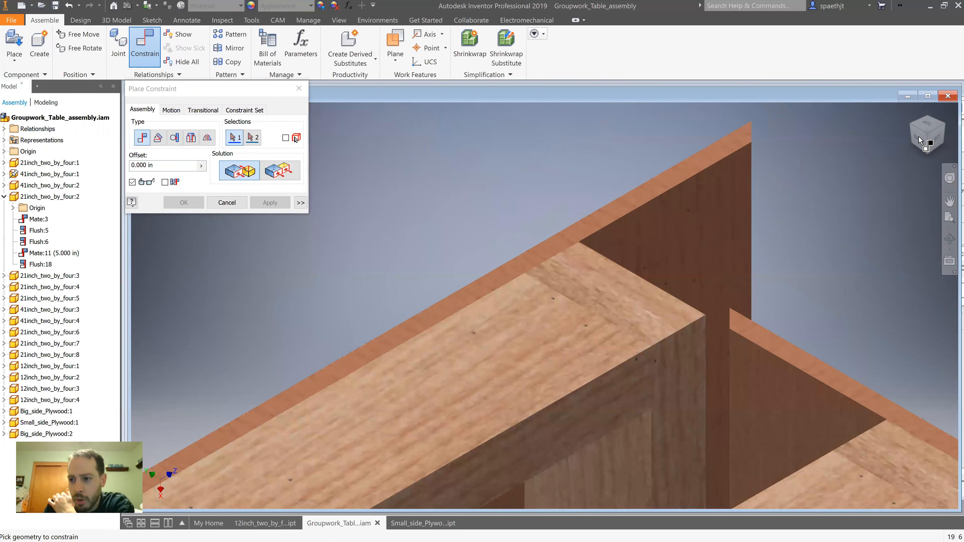
click(943, 127)
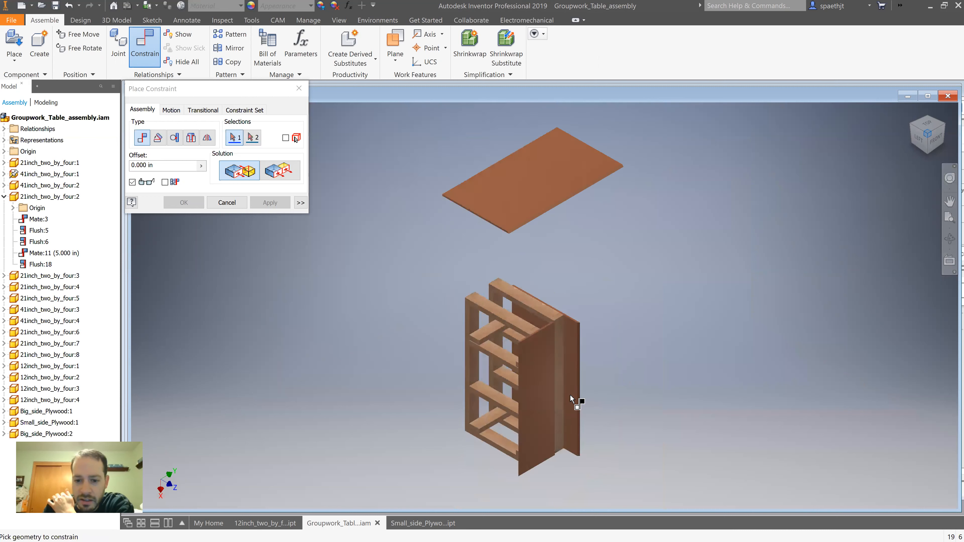
scroll(633, 251, up, 6)
click(620, 227)
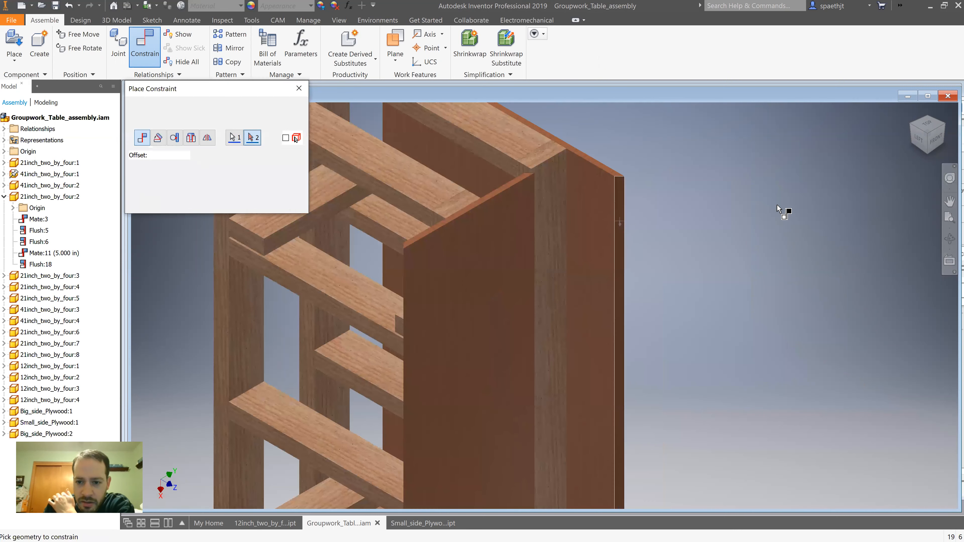
click(926, 118)
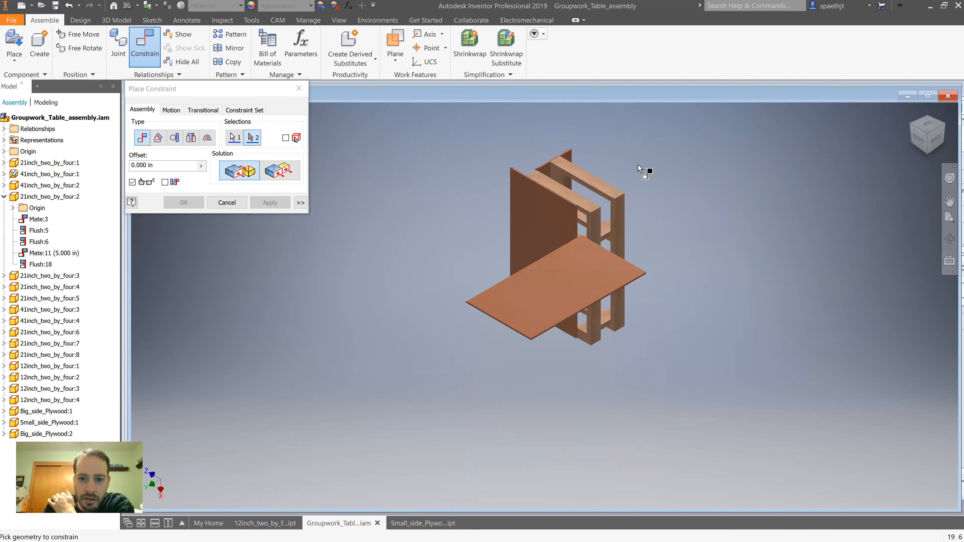
scroll(486, 165, up, 5)
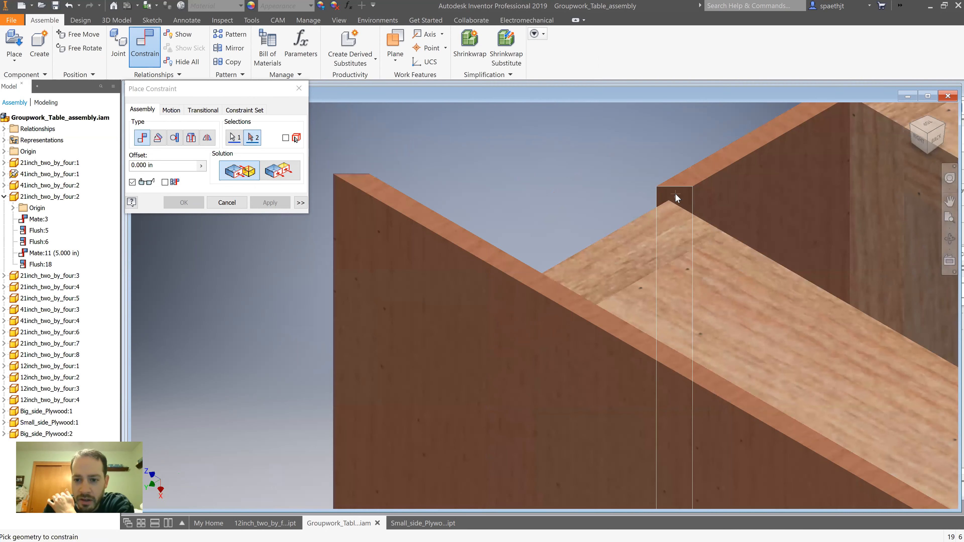
click(676, 197)
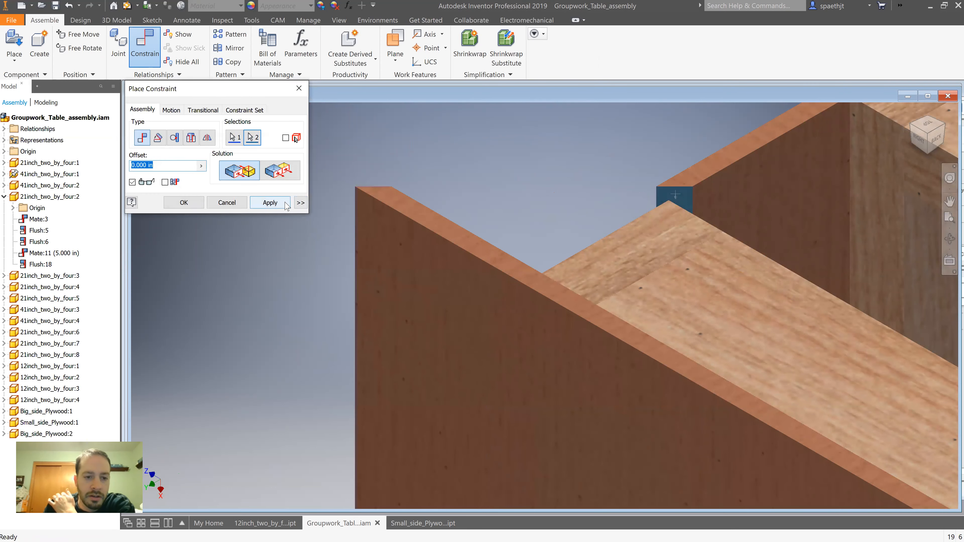
click(270, 202)
click(227, 202)
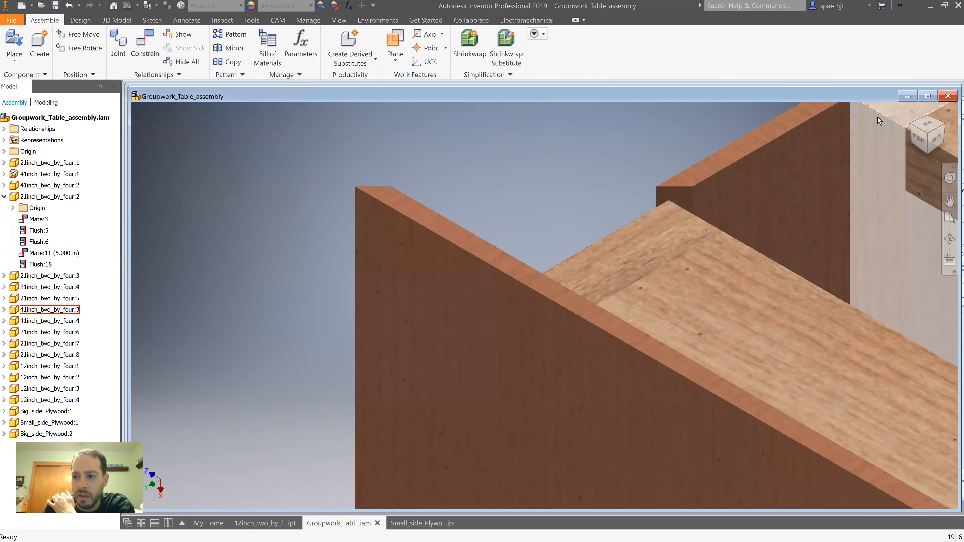
Step: Slide the first big panel along the frame's side to close up the mitred corner, and view the frame's opposite end
click(911, 111)
mouse_move(535, 240)
mouse_down()
mouse_move(603, 201)
mouse_move(543, 224)
mouse_up()
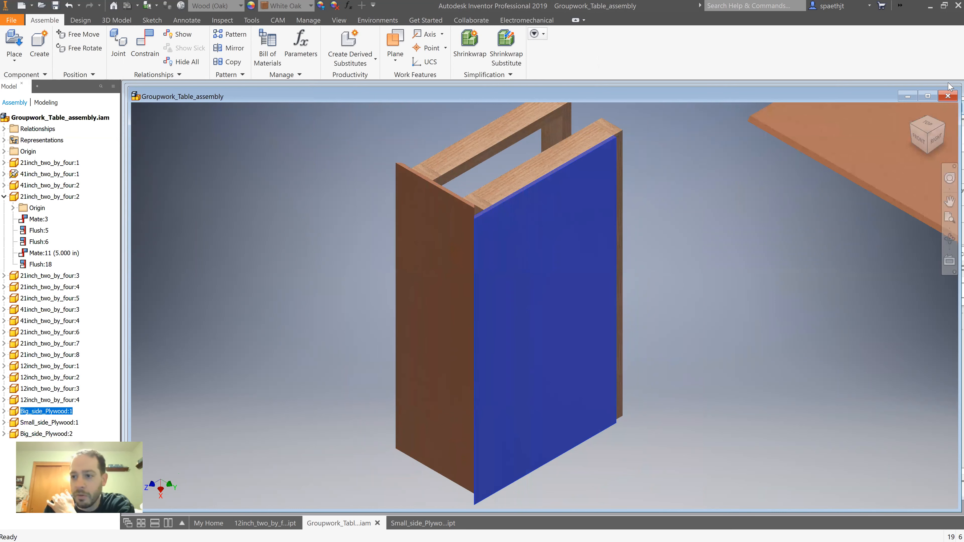
click(944, 125)
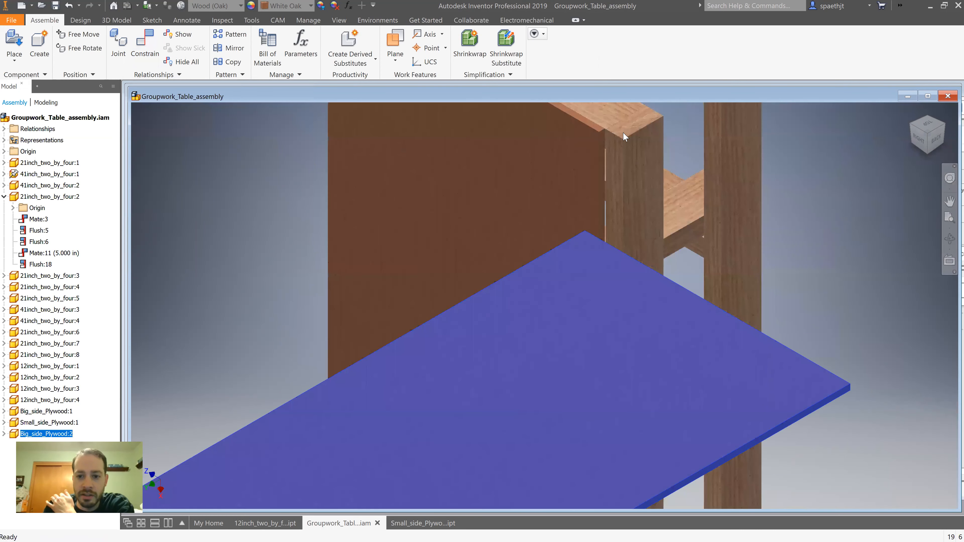
Step: Make the first big plywood panel's rear vertical edge face flush with the end face of the adjacent vertical two-by-four at 0 in offset
scroll(622, 131, down, 5)
click(145, 43)
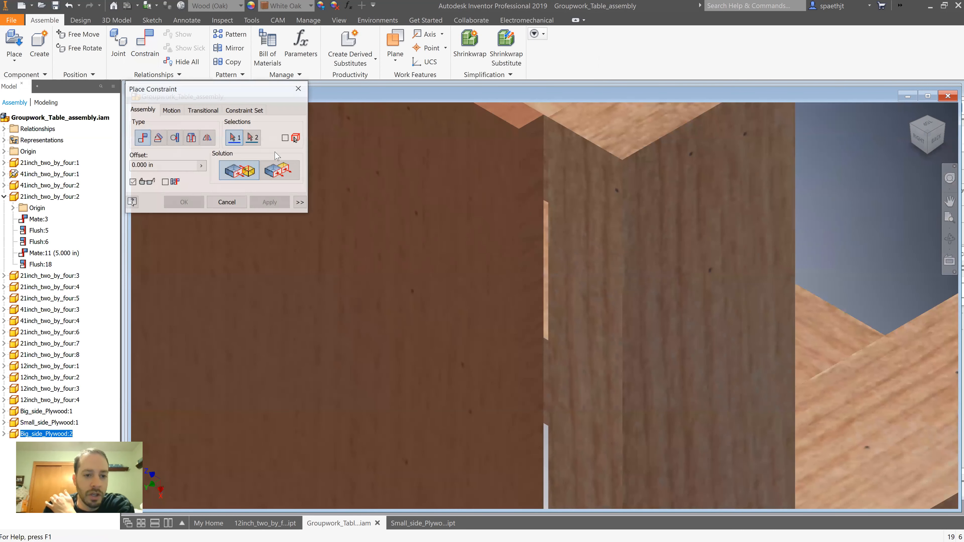
click(528, 165)
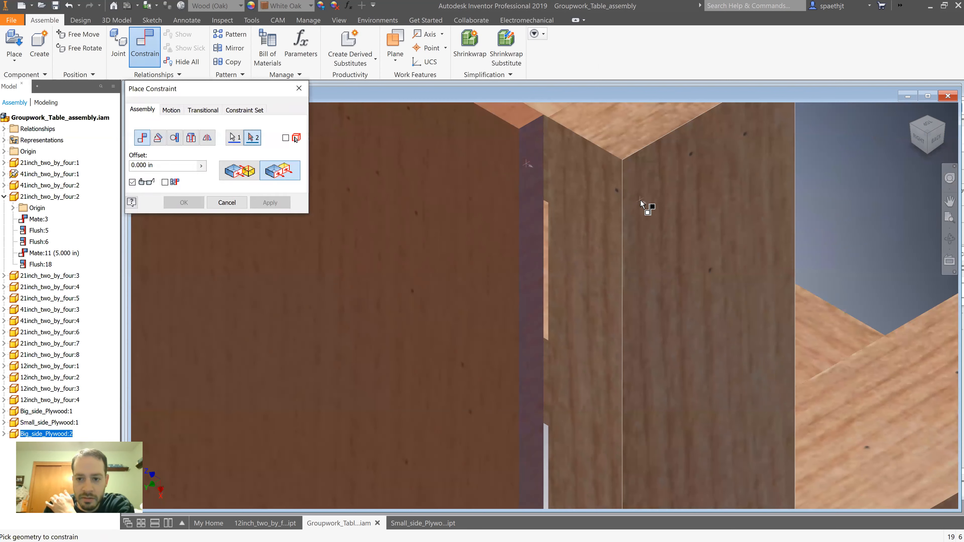
click(645, 207)
click(253, 205)
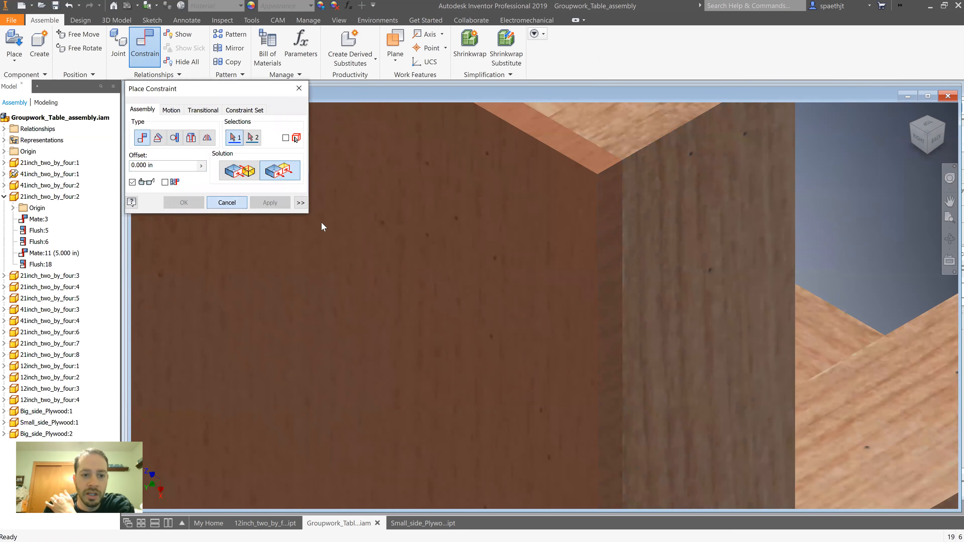
click(235, 200)
click(912, 112)
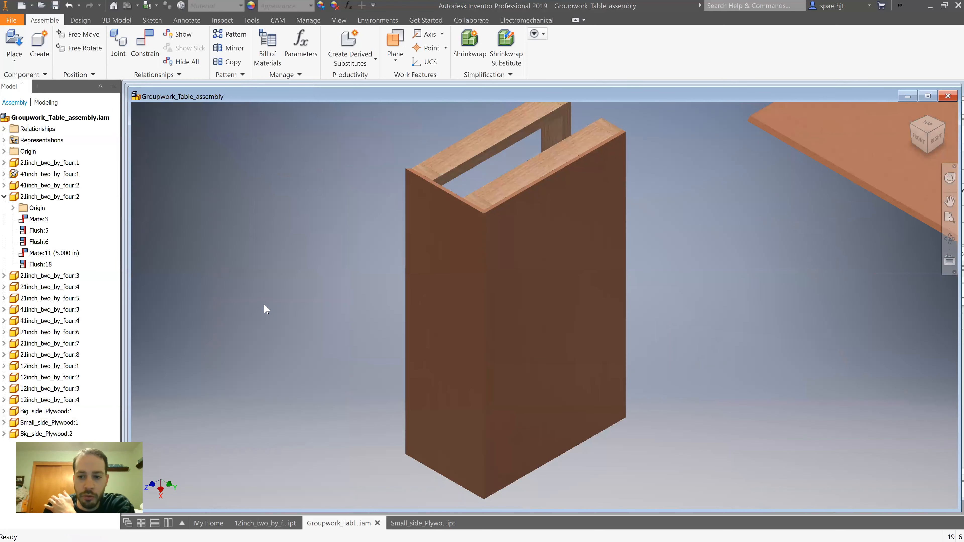
Step: Mate the second big plywood panel's broad face to the outer side face of the frame's uncovered vertical two-by-four at 0 in offset
scroll(300, 299, down, 3)
drag(709, 168, 330, 242)
click(144, 45)
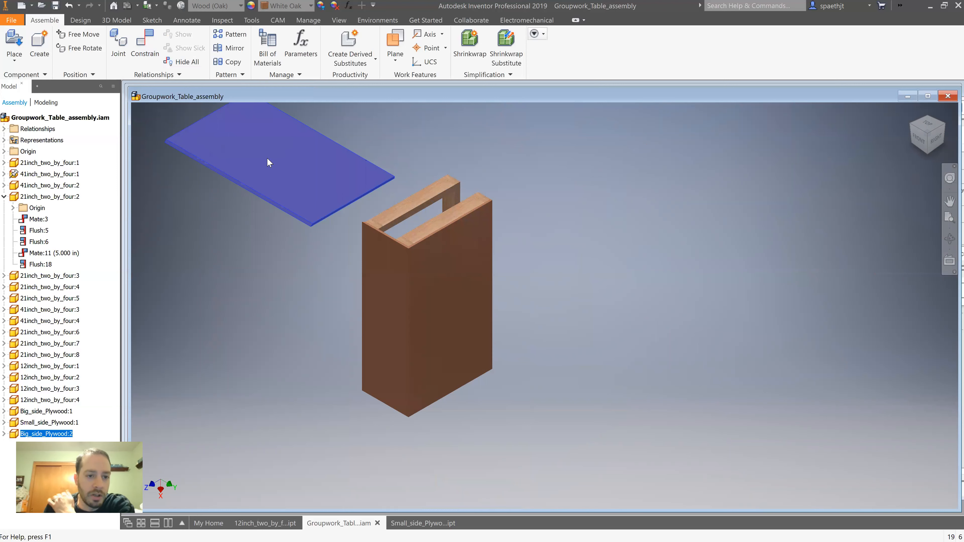
click(347, 177)
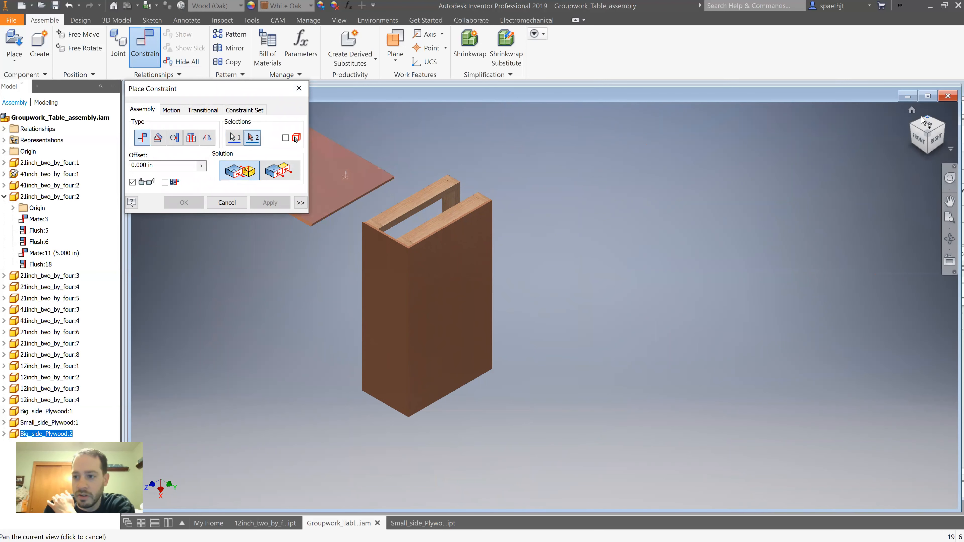
shift+middle_drag(890, 183, 523, 415)
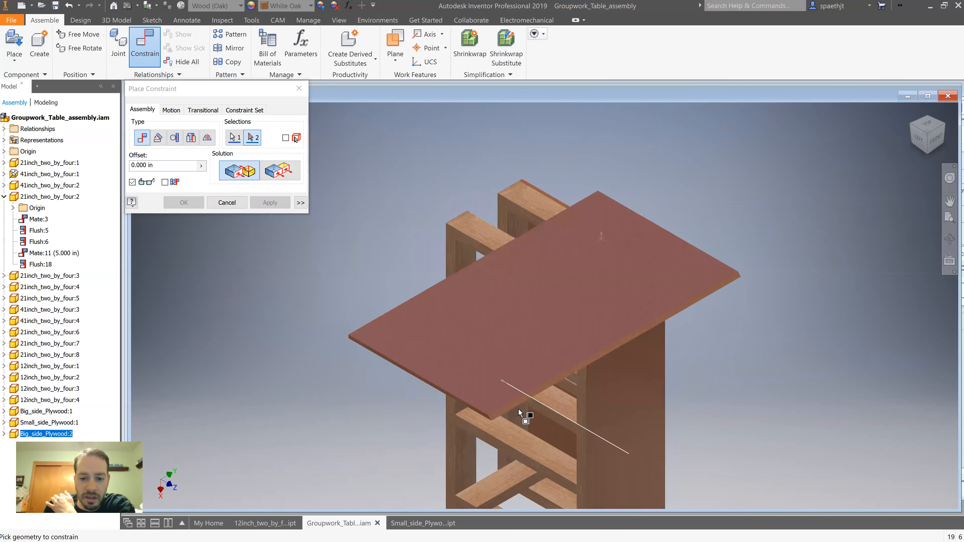
scroll(452, 225, up, 5)
click(458, 253)
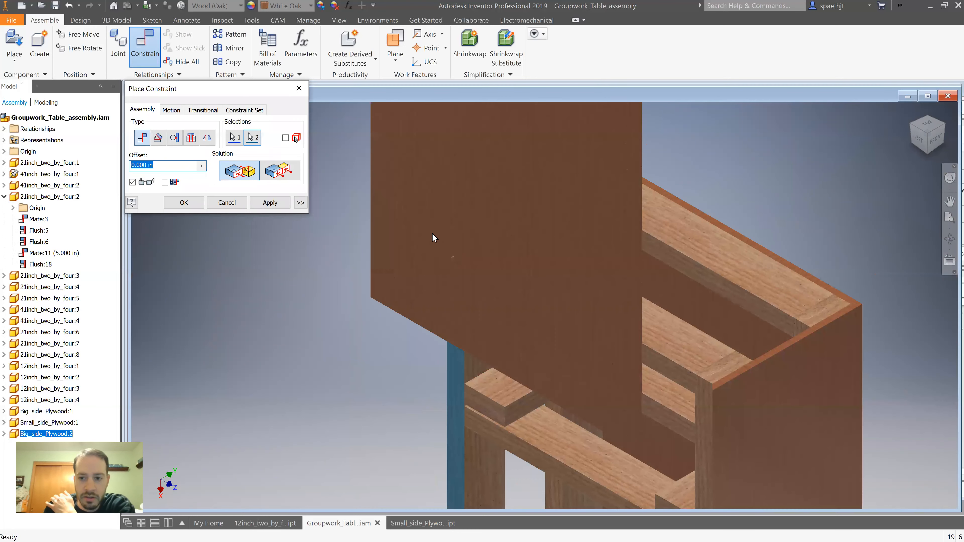
scroll(518, 232, down, 5)
middle_drag(516, 186, 501, 343)
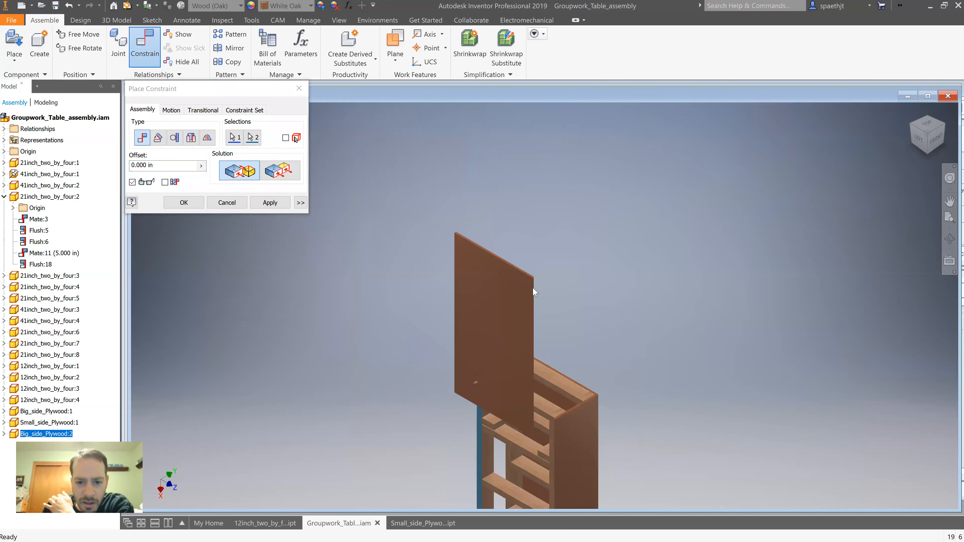
scroll(511, 385, up, 3)
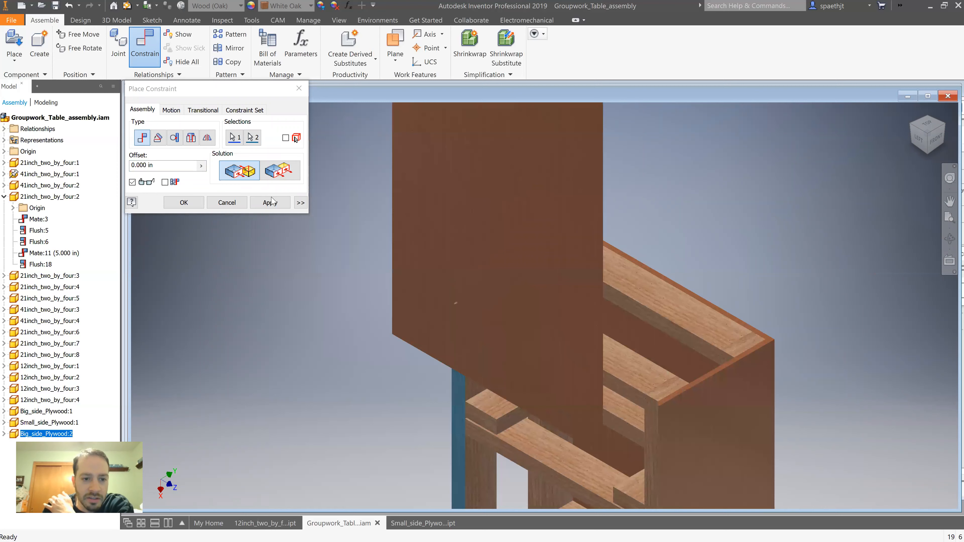
click(270, 202)
Step: Make the second big panel's top edge face flush with the small panel's top edge face
middle_drag(440, 163, 491, 286)
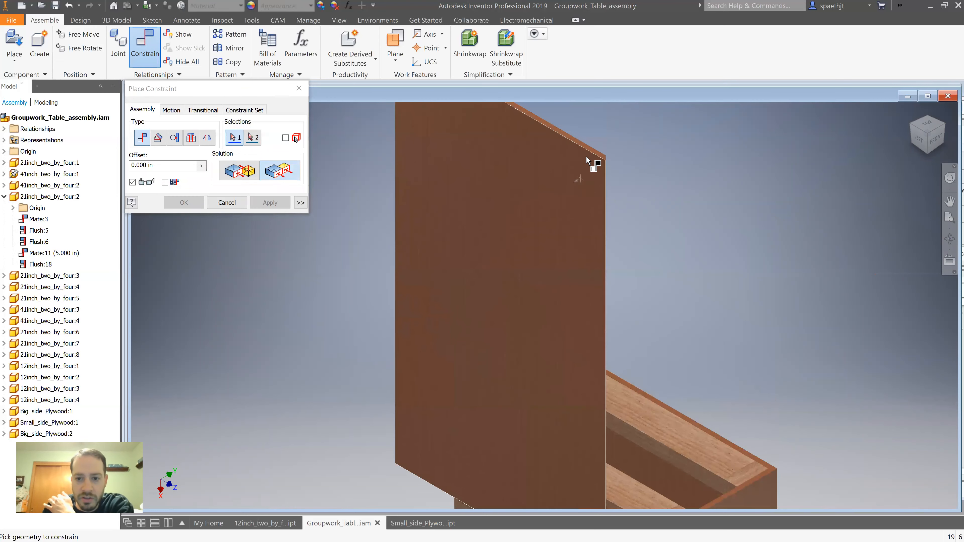
scroll(590, 150, up, 2)
click(594, 146)
scroll(594, 145, down, 4)
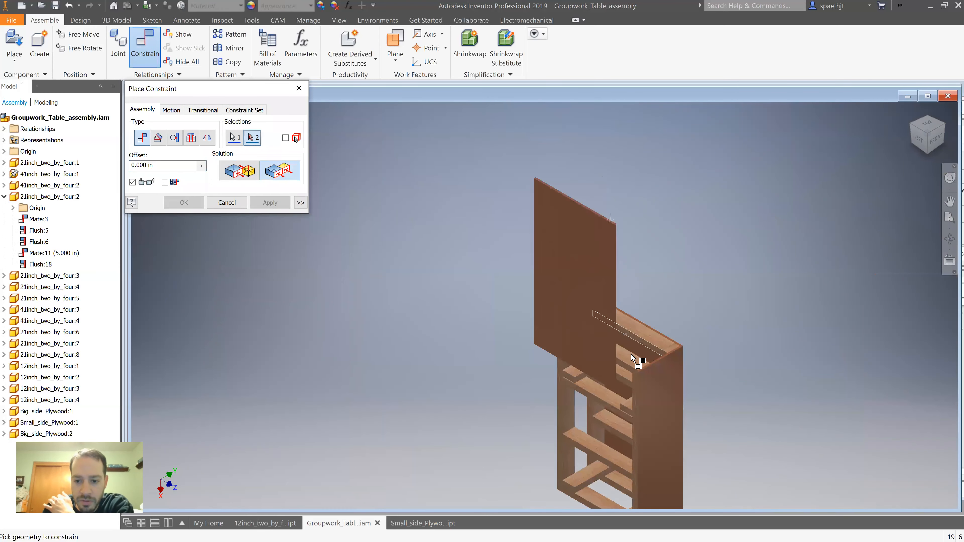
scroll(630, 369, up, 3)
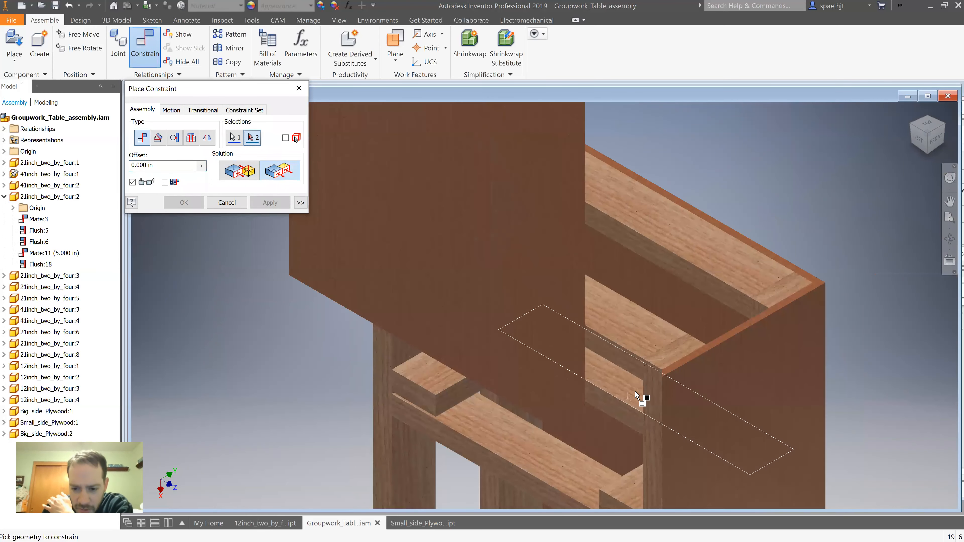
click(670, 372)
click(271, 203)
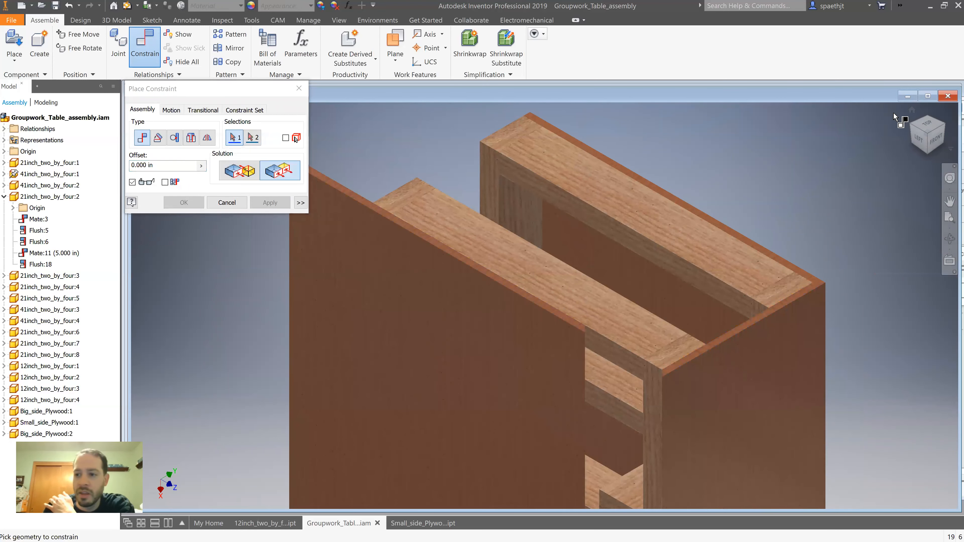
Step: Make the second big panel's vertical edge face flush with the end face of the two-by-four at the frame's open end
click(911, 128)
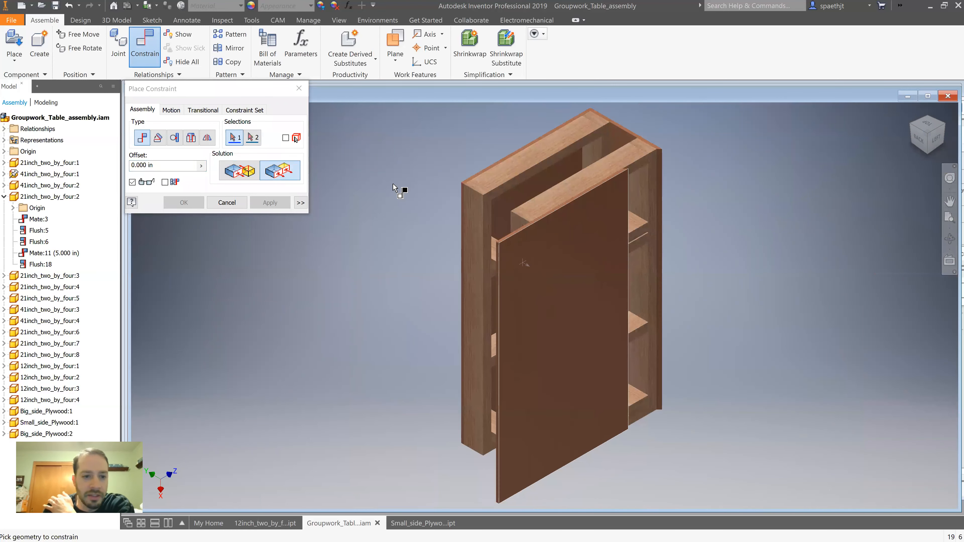
scroll(528, 222, up, 2)
click(528, 222)
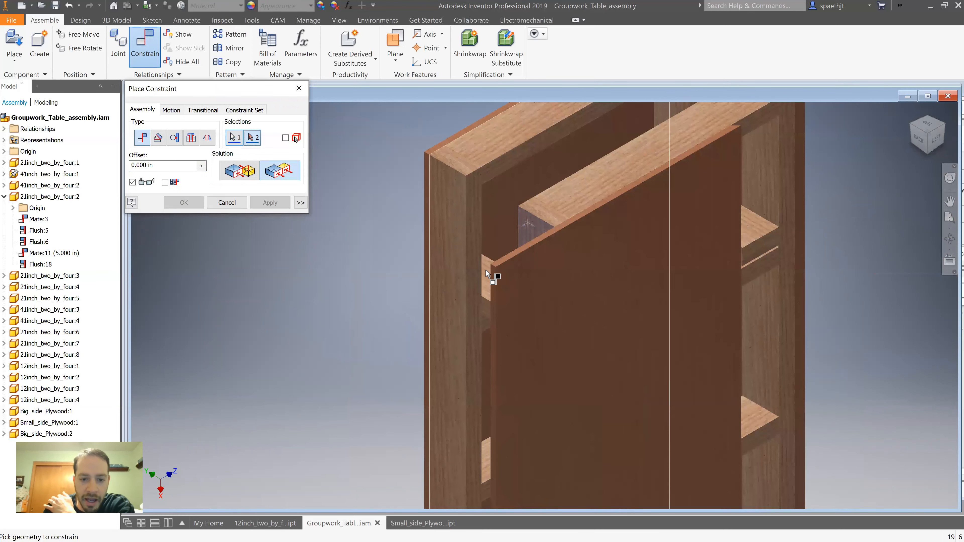
click(493, 274)
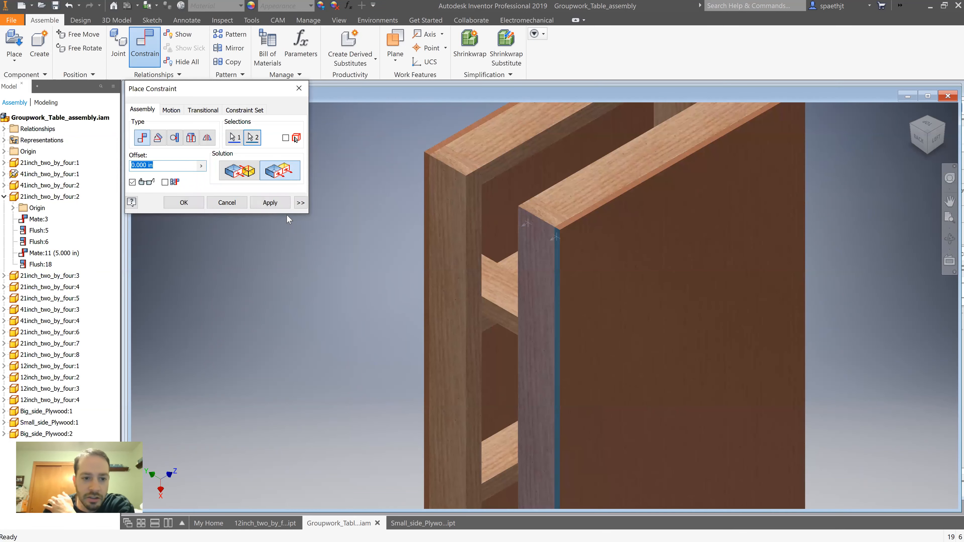
click(247, 208)
scroll(498, 267, up, 2)
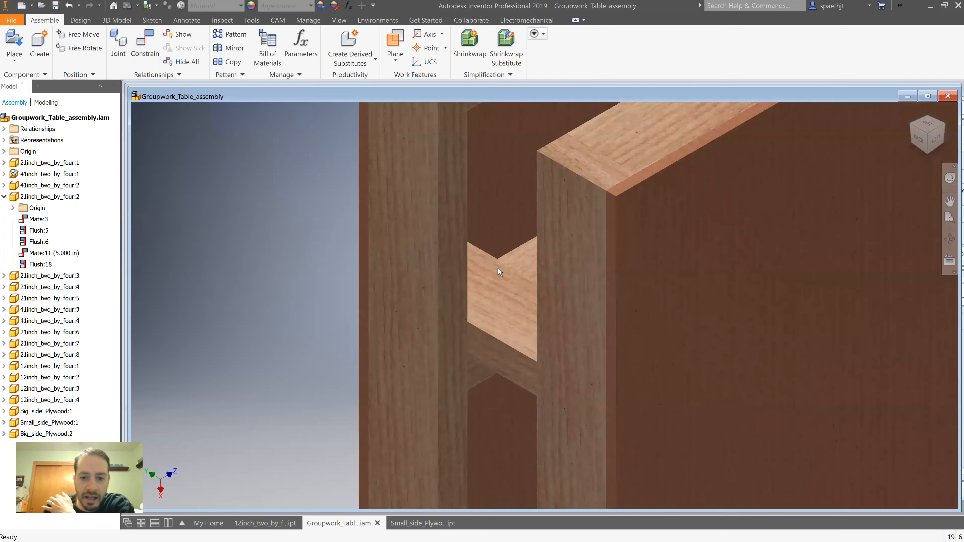
scroll(497, 311, down, 4)
scroll(497, 311, down, 3)
click(516, 249)
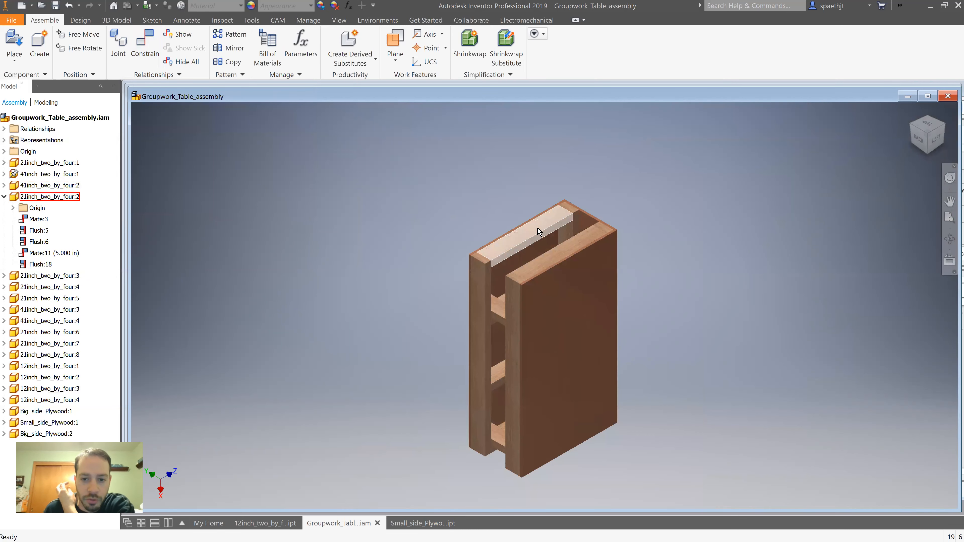
Step: Place the Table_top component in the assembly beside the panelled frame
click(913, 111)
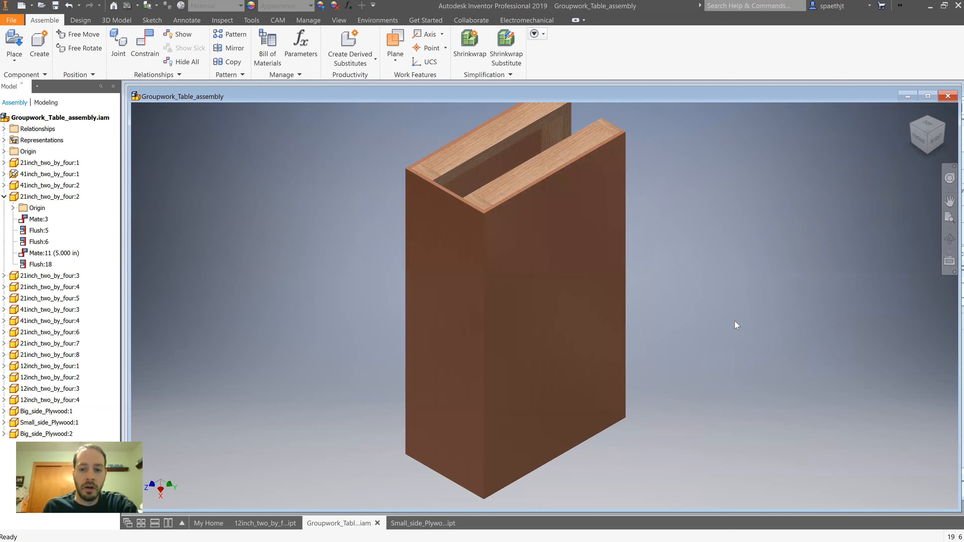
scroll(672, 340, down, 3)
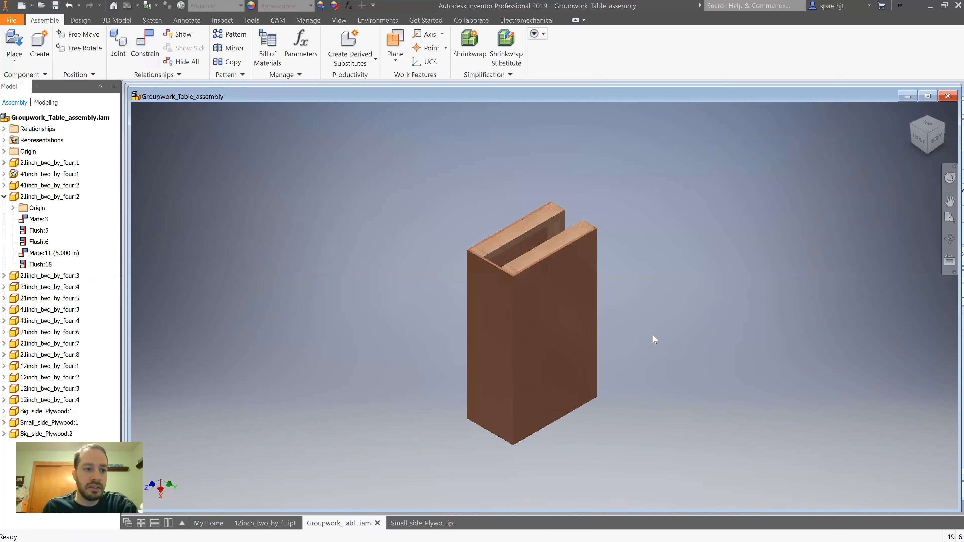
click(14, 43)
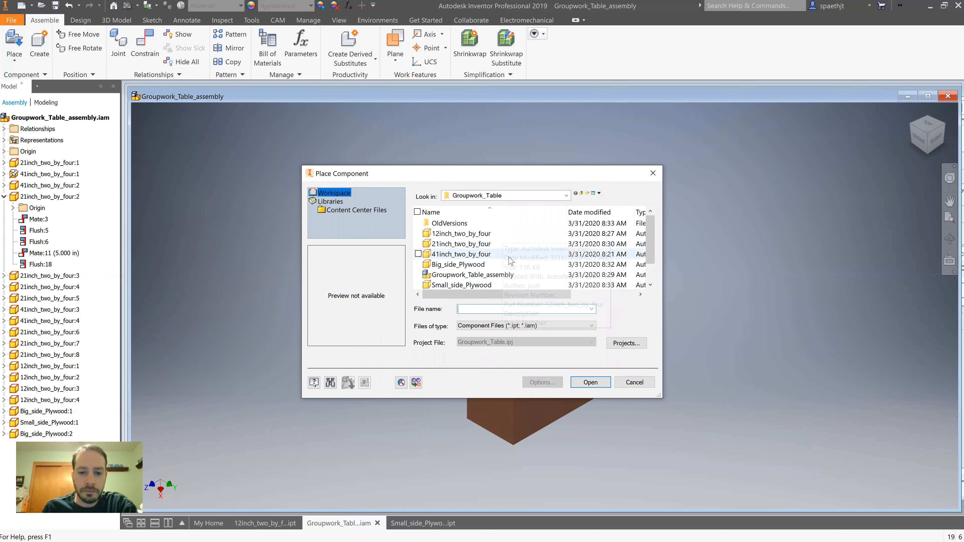
scroll(497, 277, down, 1)
double_click(497, 275)
scroll(414, 217, down, 3)
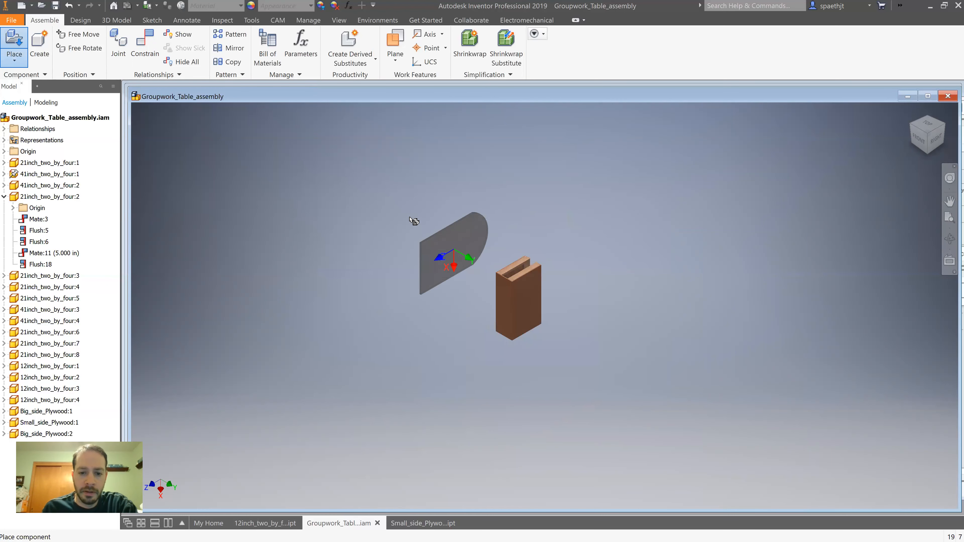
click(402, 215)
click(359, 191)
click(360, 194)
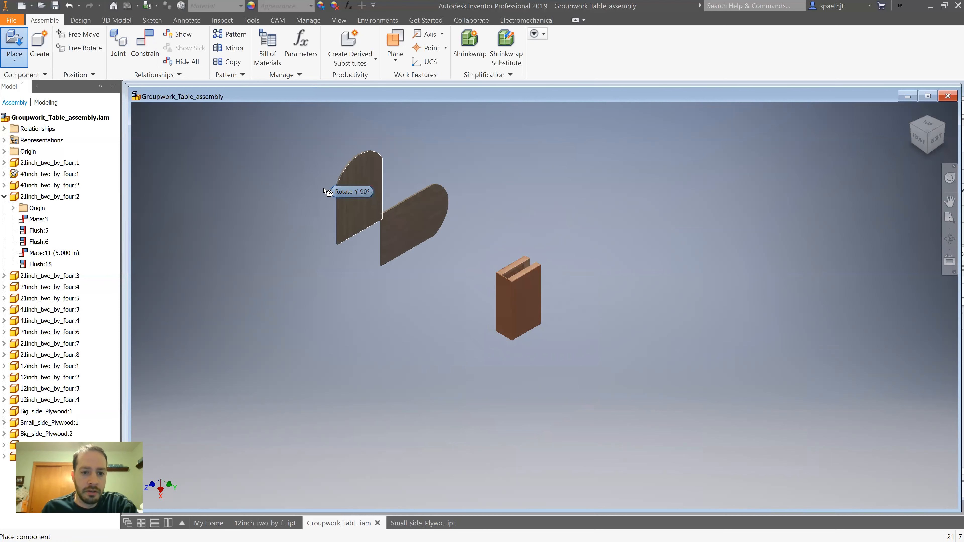
key(Escape)
Step: Mate the table top's broad face to the top face of the frame's upper two-by-four at 0 in offset
click(145, 44)
scroll(410, 224, up, 5)
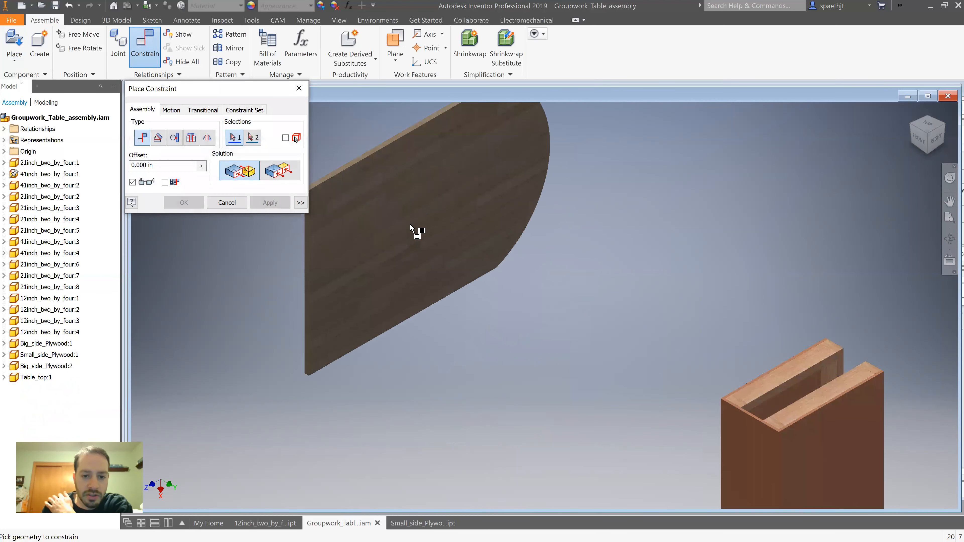
click(436, 205)
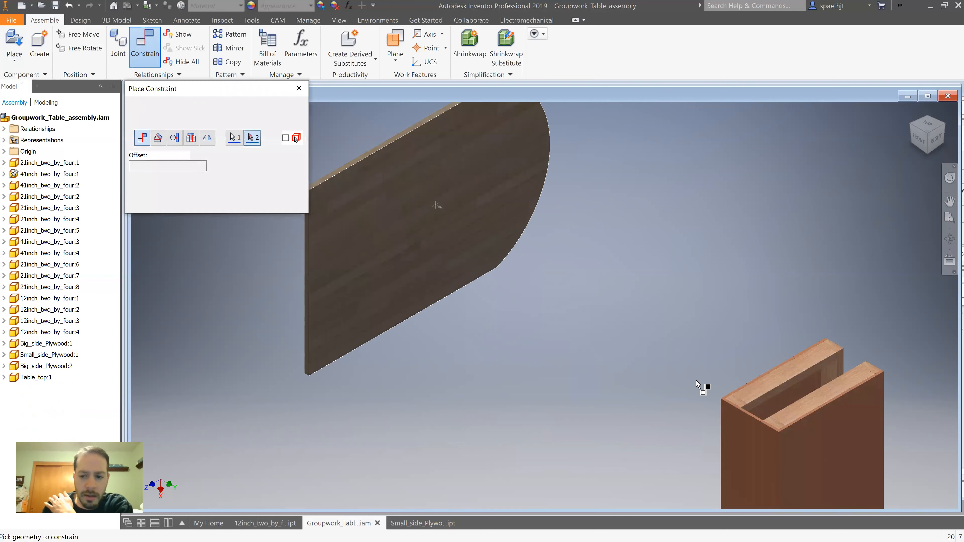
click(760, 389)
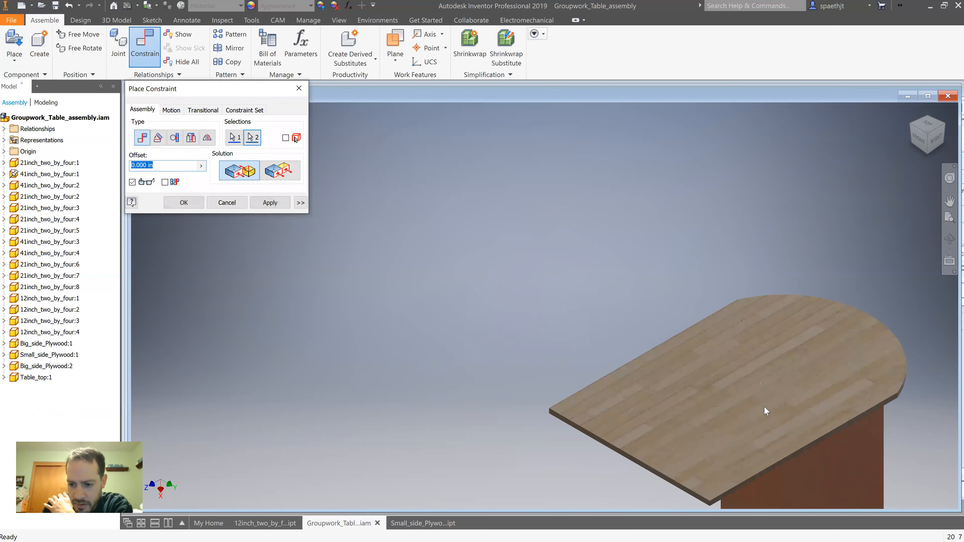
click(285, 205)
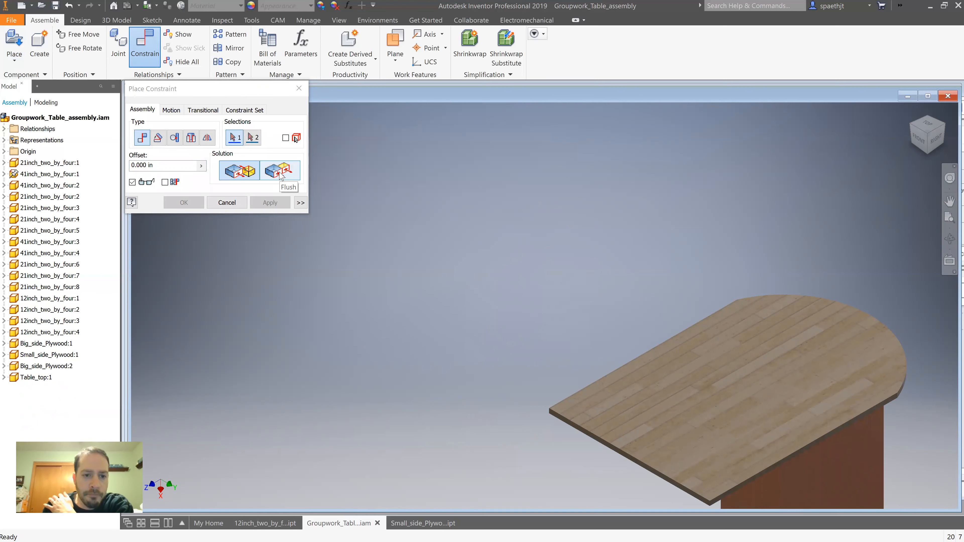
Step: Apply a flush constraint between the table top's straight end face and the two-by-four face at the frame's open end, with a -15 in offset
click(279, 172)
scroll(598, 457, down, 3)
click(625, 442)
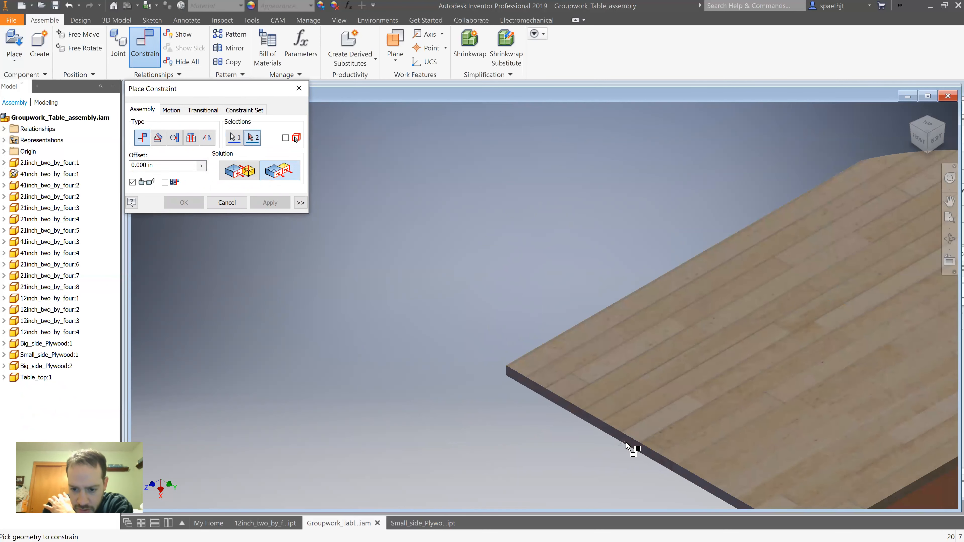
scroll(626, 444, up, 5)
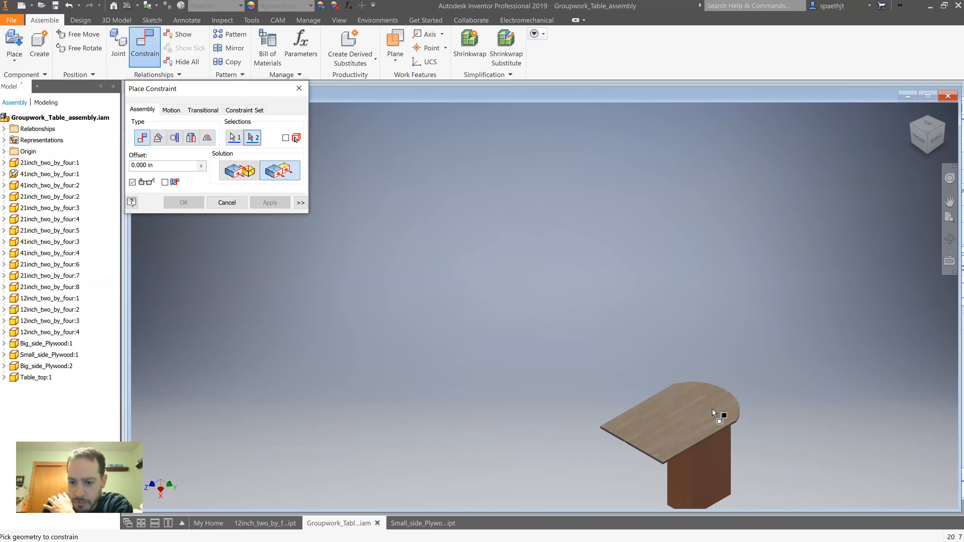
click(942, 127)
scroll(571, 345, down, 4)
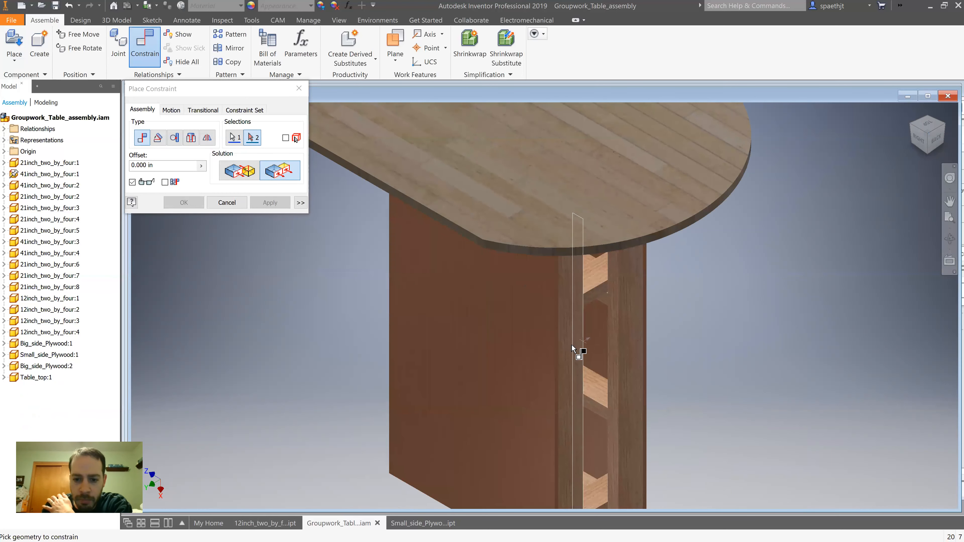
click(571, 345)
scroll(602, 338, up, 5)
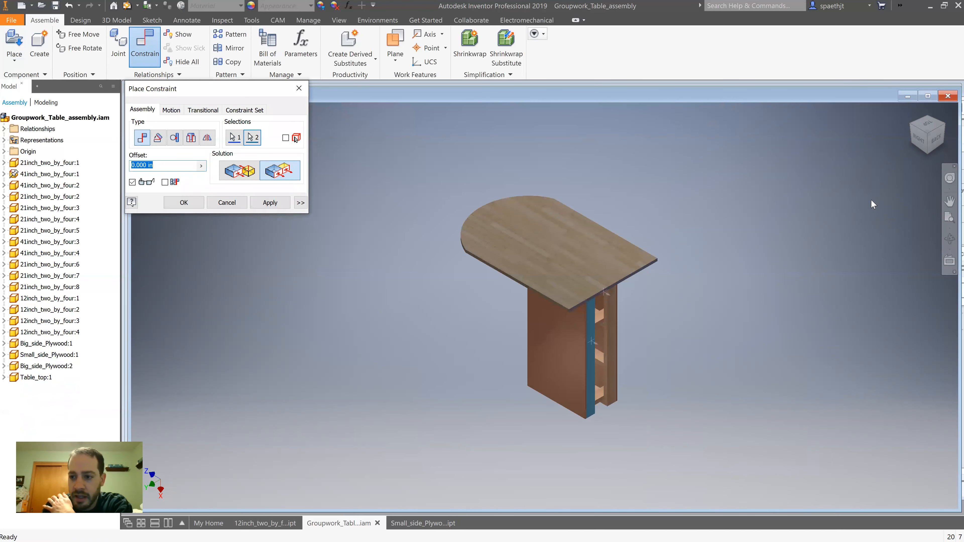
click(920, 142)
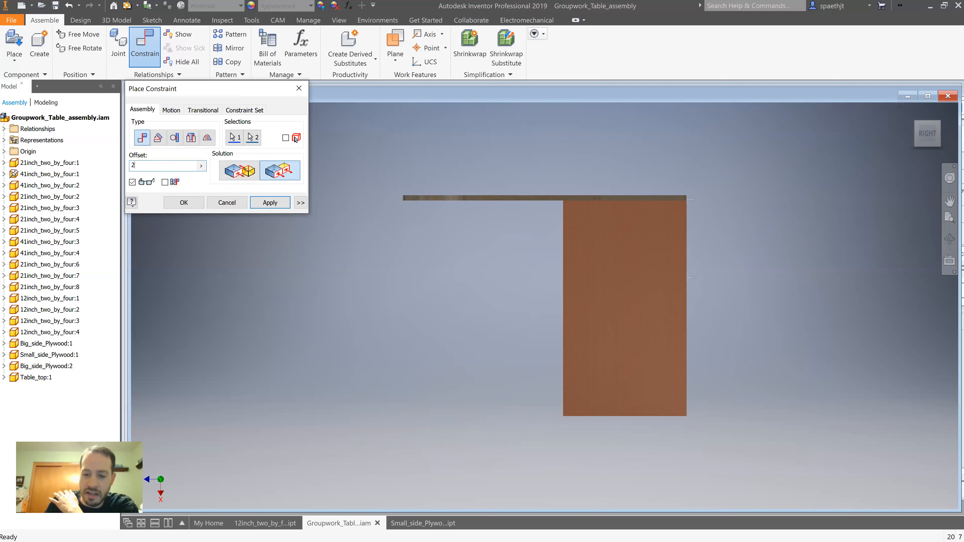
text(51)
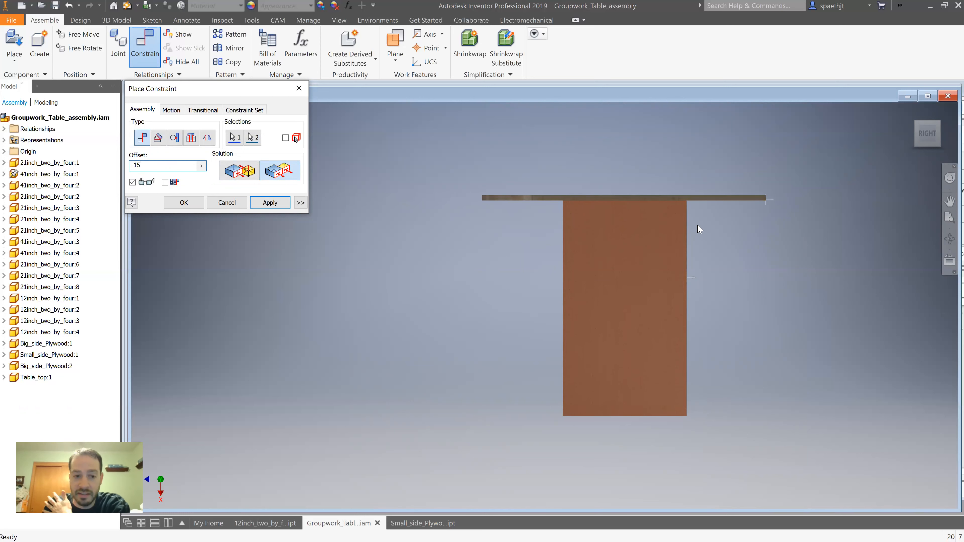
click(270, 202)
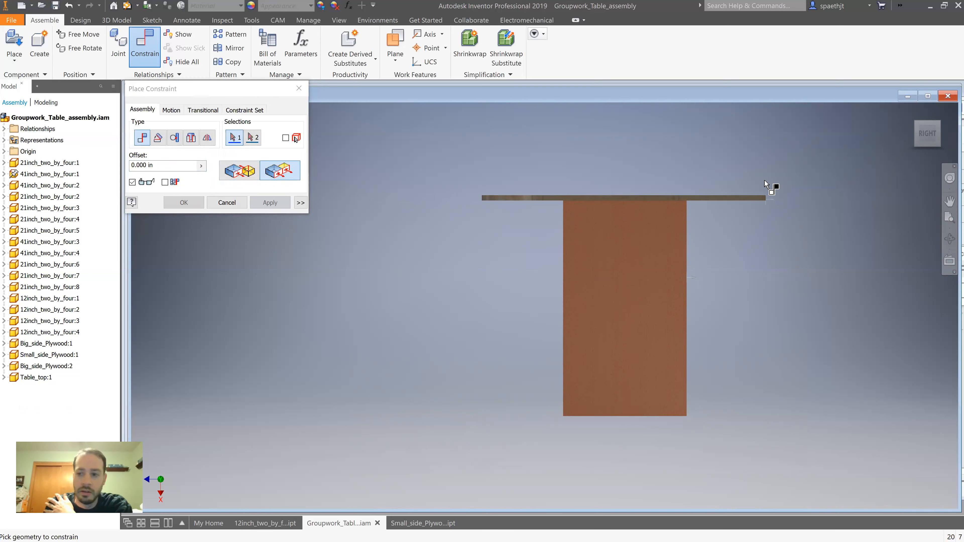
Step: Apply a flush constraint between the table top's long side edge and the big plywood panel's outer face, with a -12 in offset
click(919, 125)
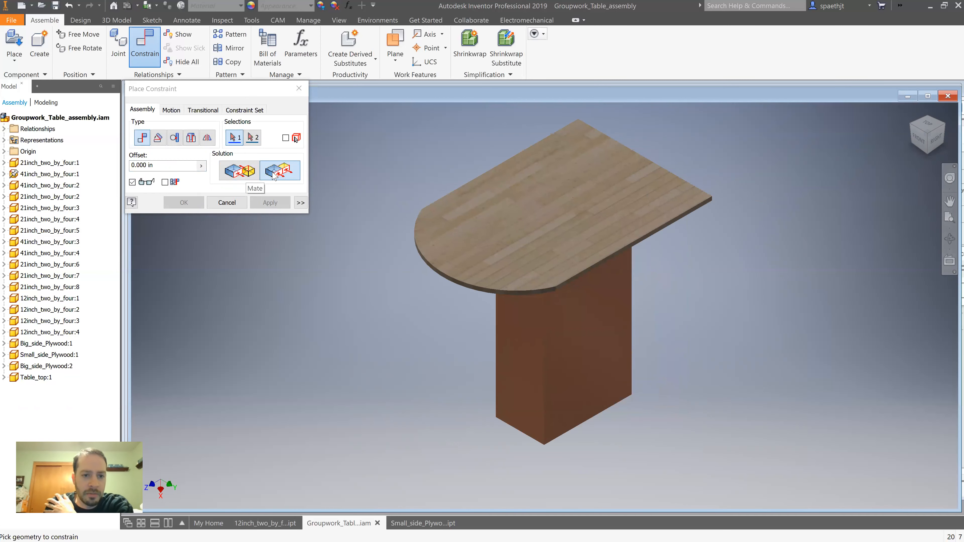
scroll(584, 236, up, 5)
click(568, 186)
click(587, 279)
click(911, 144)
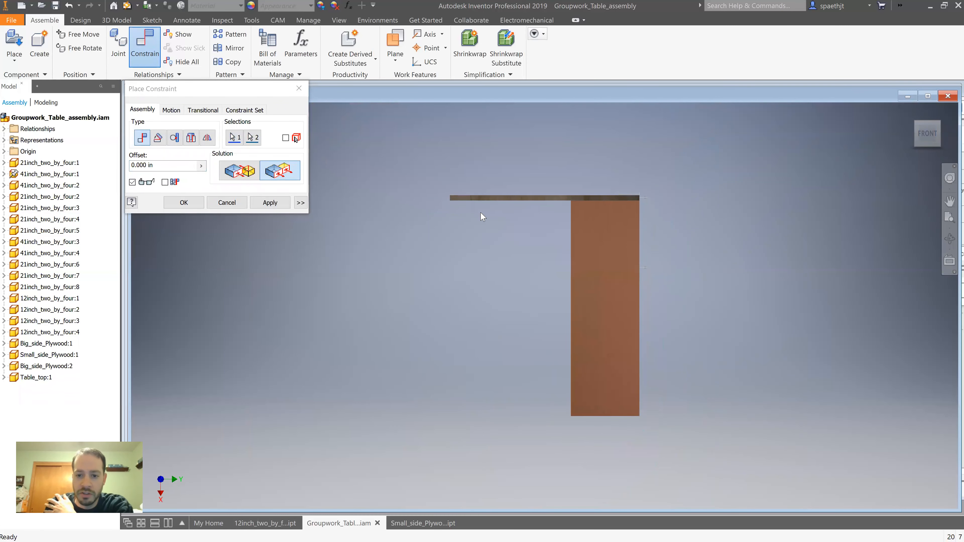
click(152, 166)
text(12)
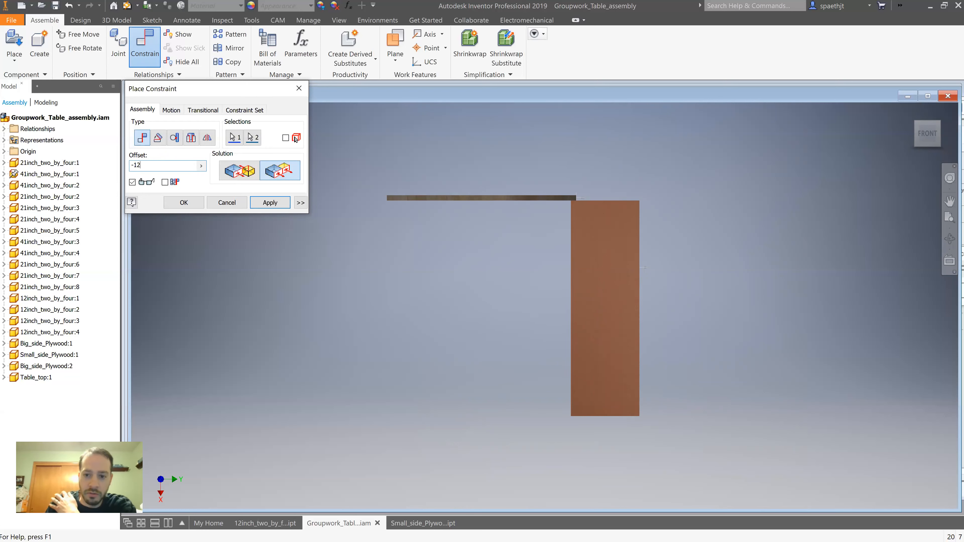
click(269, 203)
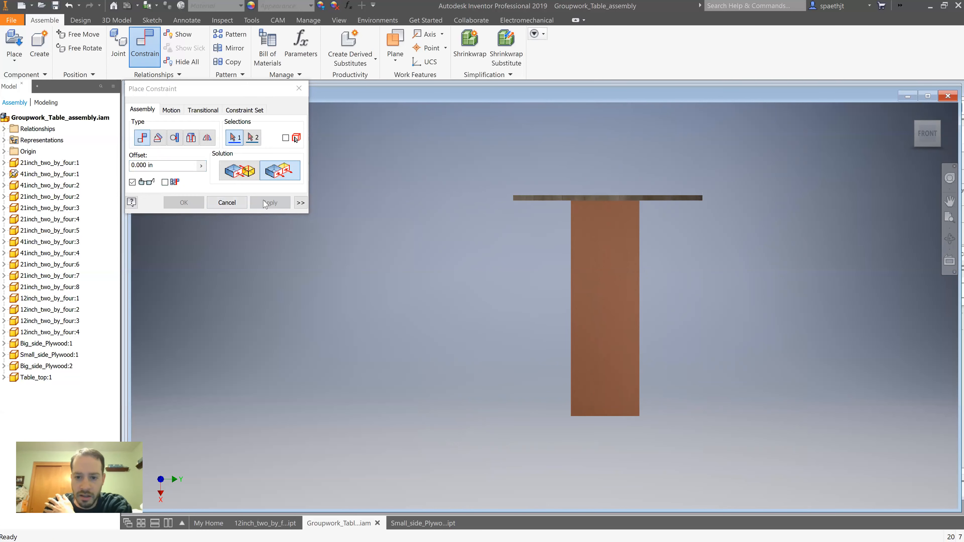
key(Escape)
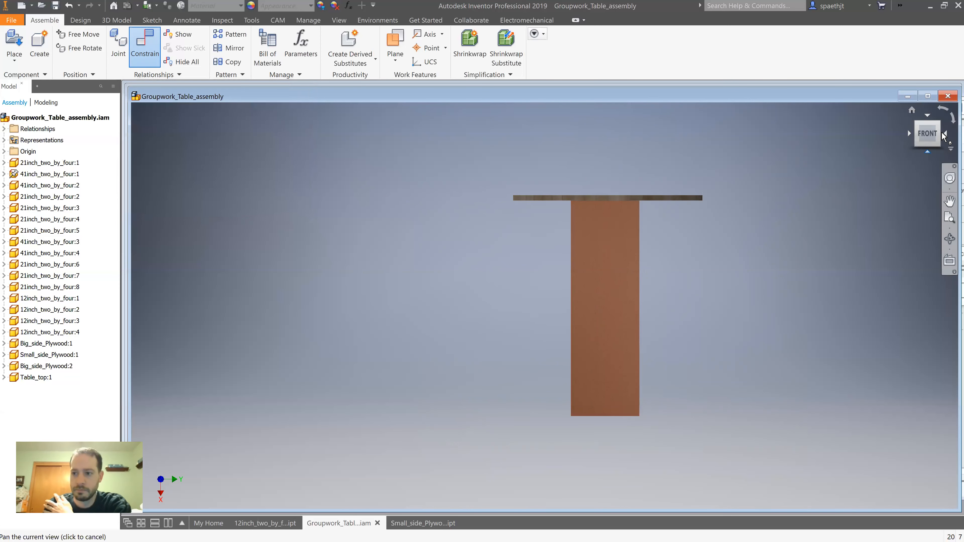
Step: Change the offset of the flush constraint between the table top's long side and the big panel to -12.5 in
click(938, 124)
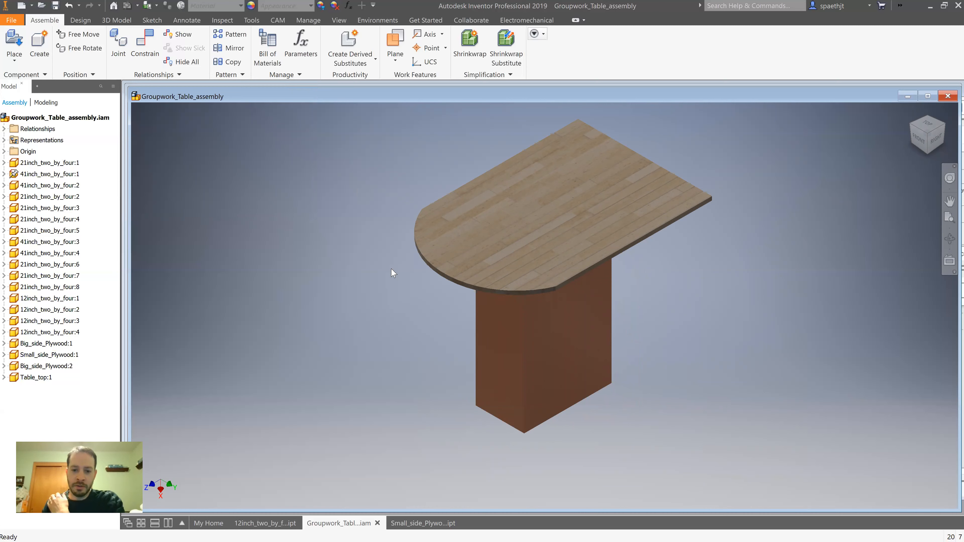
click(4, 378)
double_click(69, 423)
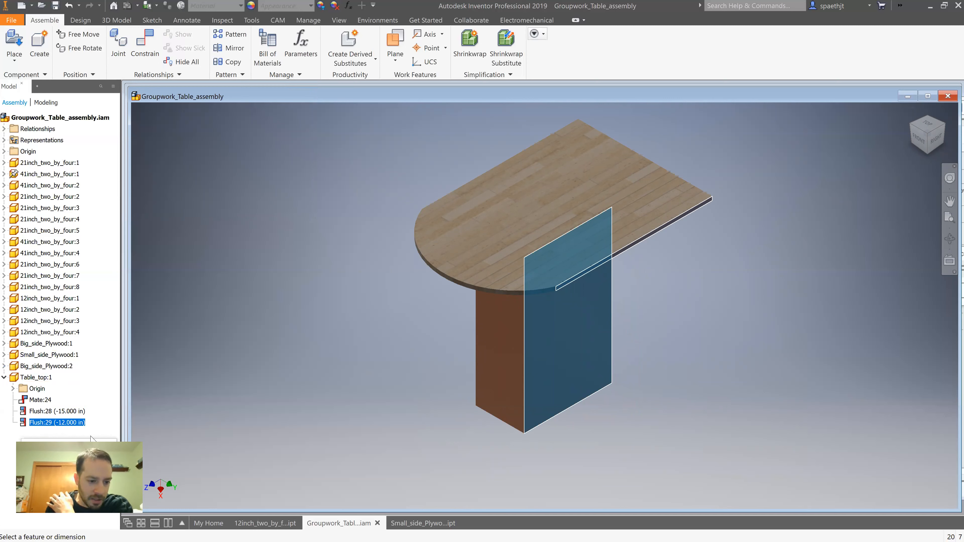
click(33, 462)
text(.5)
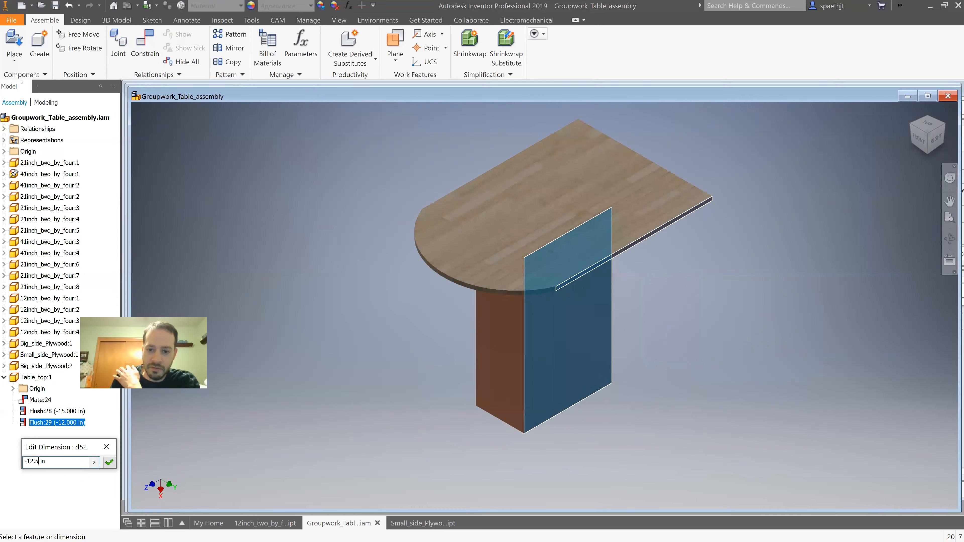
click(918, 140)
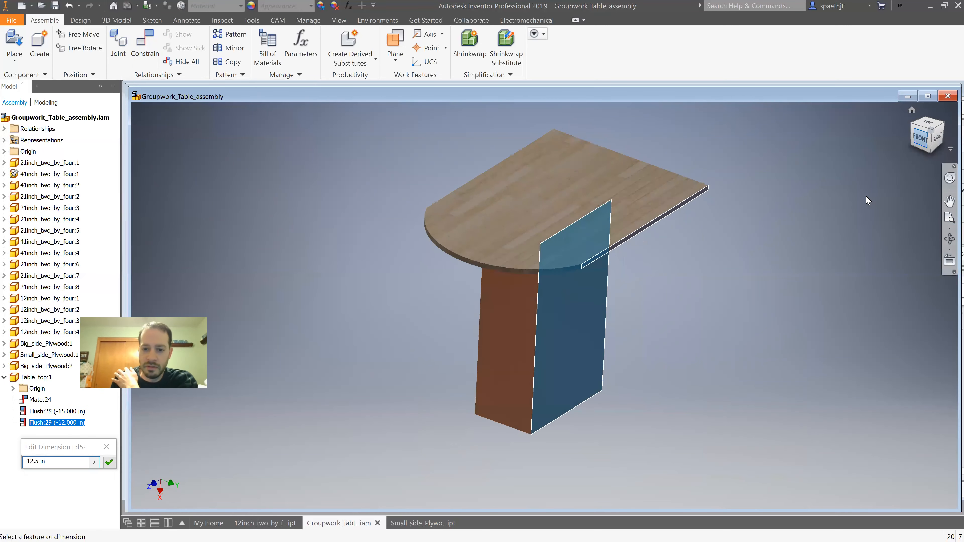
click(108, 463)
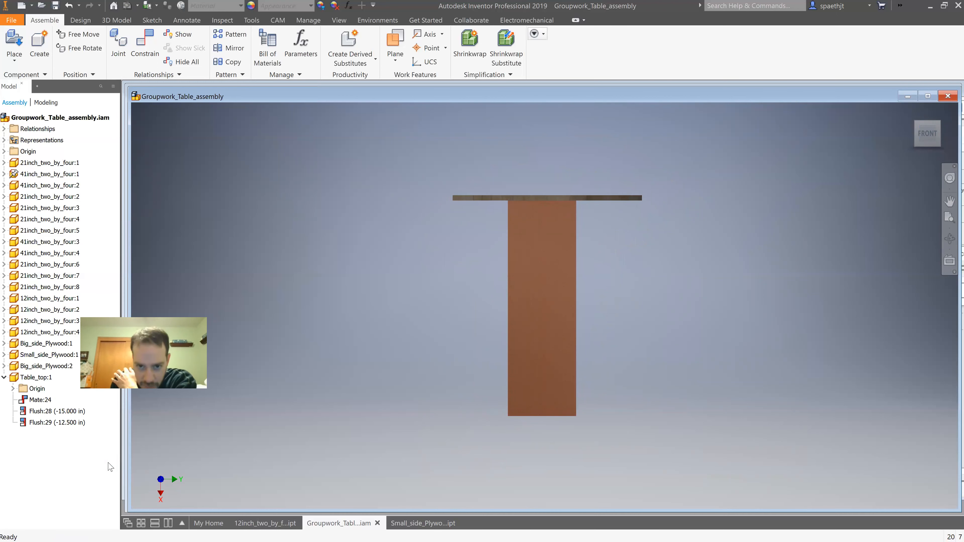
Step: Set the table top's side flush constraint offset to -11.5 in to center the top across the base
double_click(57, 422)
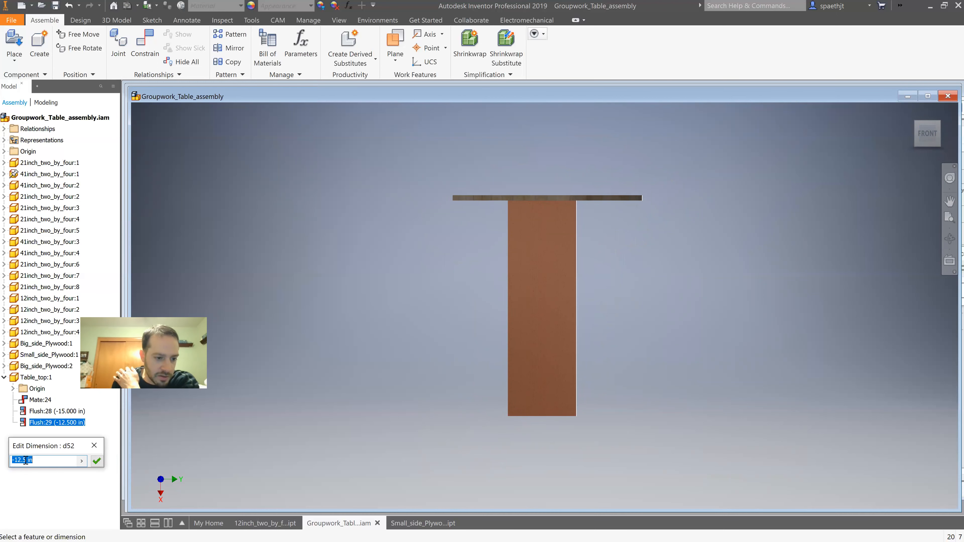
click(61, 461)
key(BackSpace)
text(1)
click(97, 461)
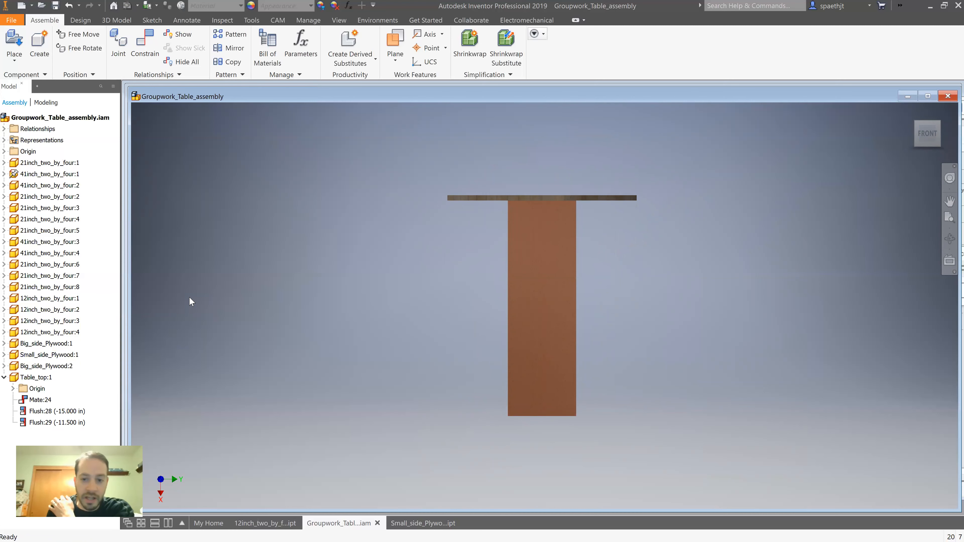
Step: Inspect the assembled table from both sides and underneath, and compare it with the hand-drawn sketch IMG_1609.jpeg in Photos
click(937, 124)
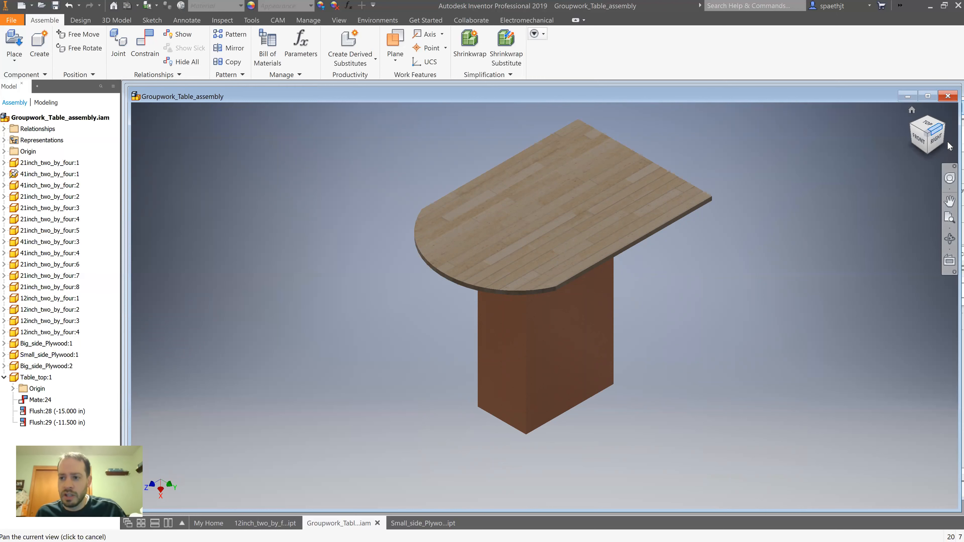
click(935, 145)
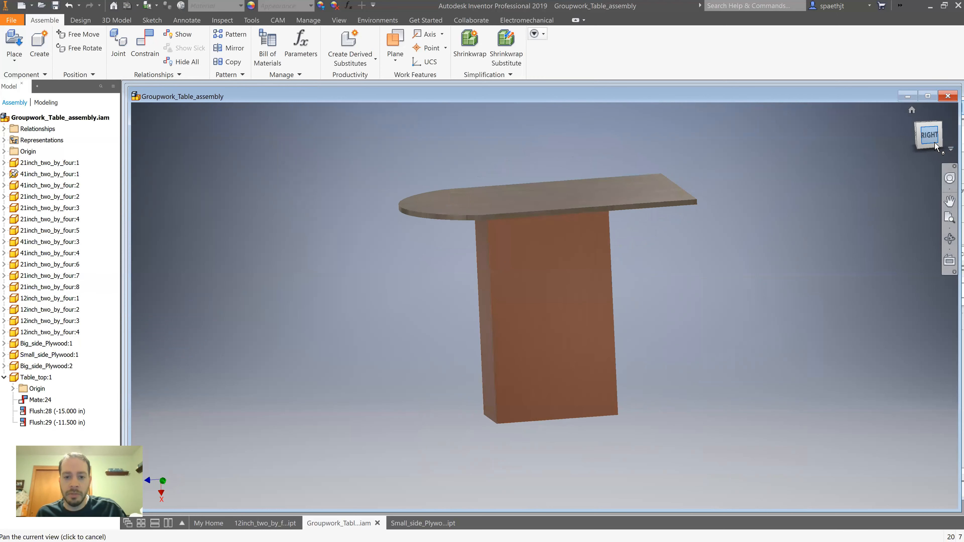
click(917, 126)
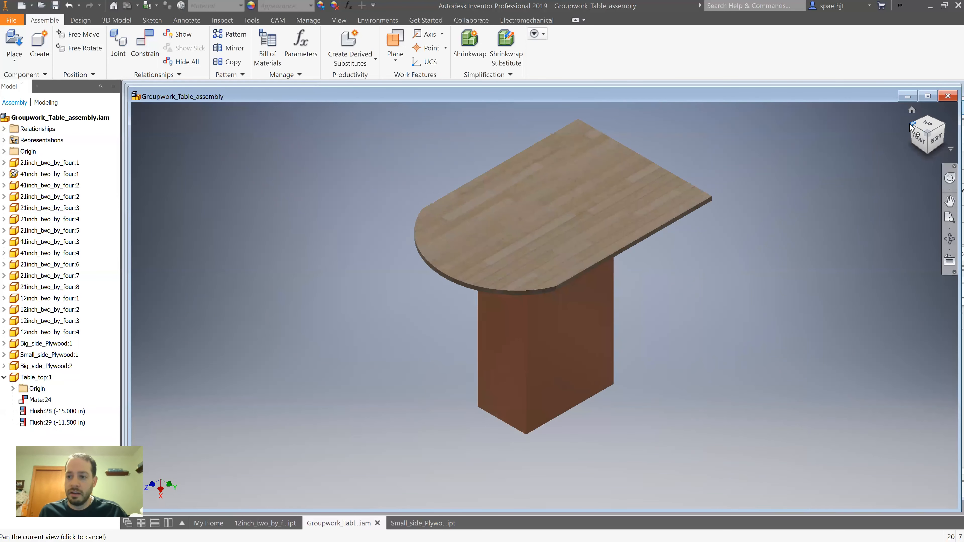
click(912, 127)
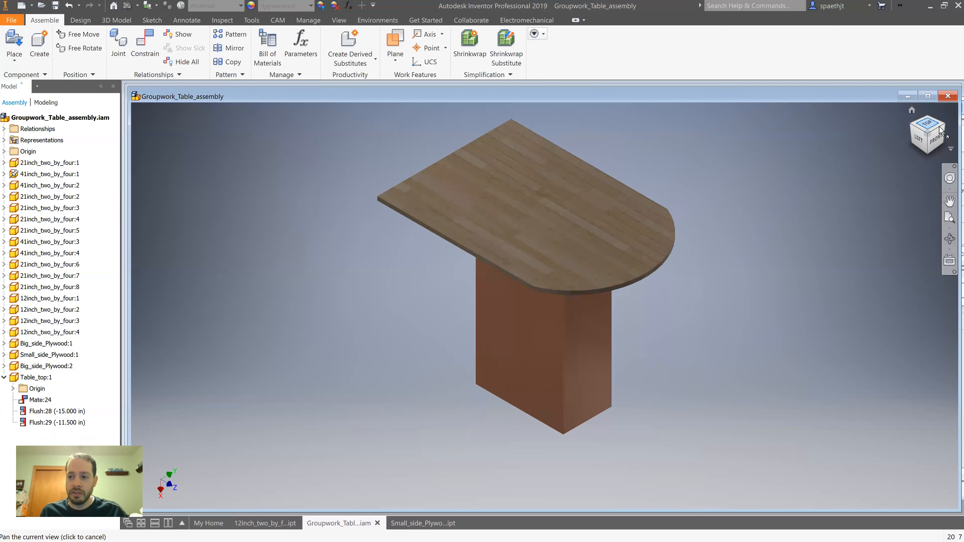
click(912, 112)
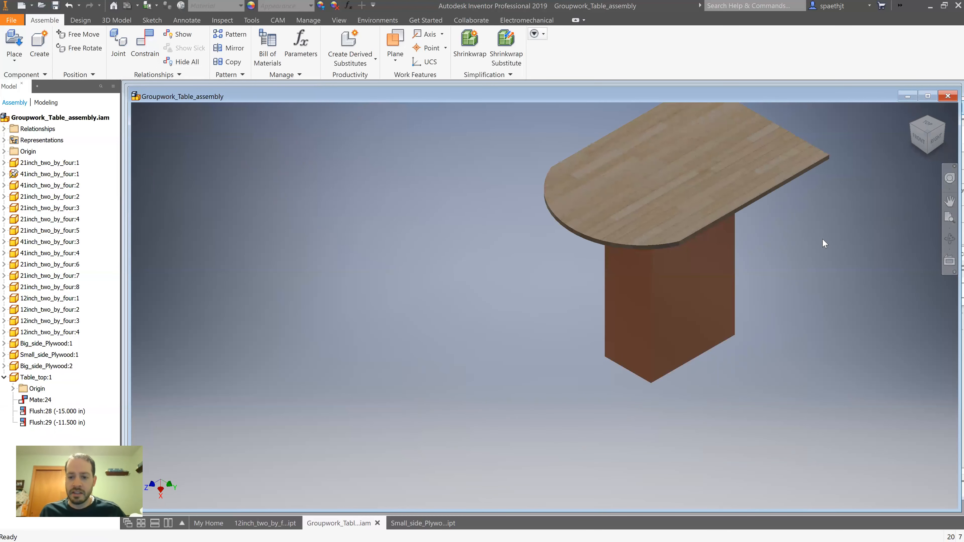
shift+middle_drag(733, 290, 529, 305)
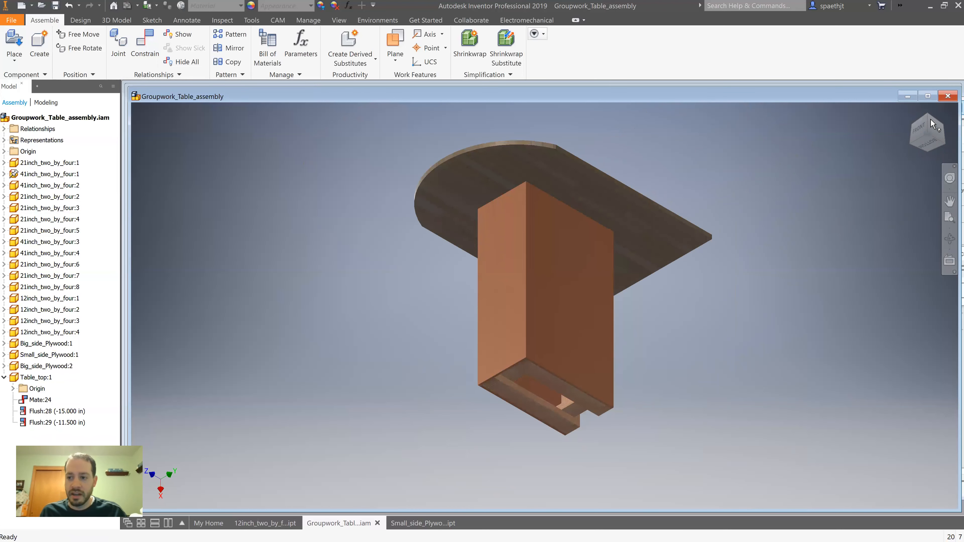
click(910, 111)
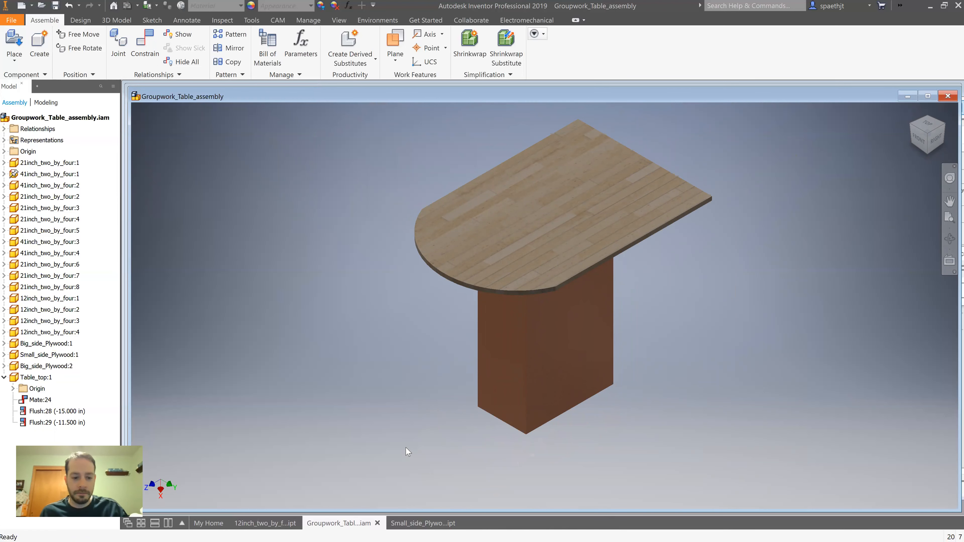
key(alt+Tab)
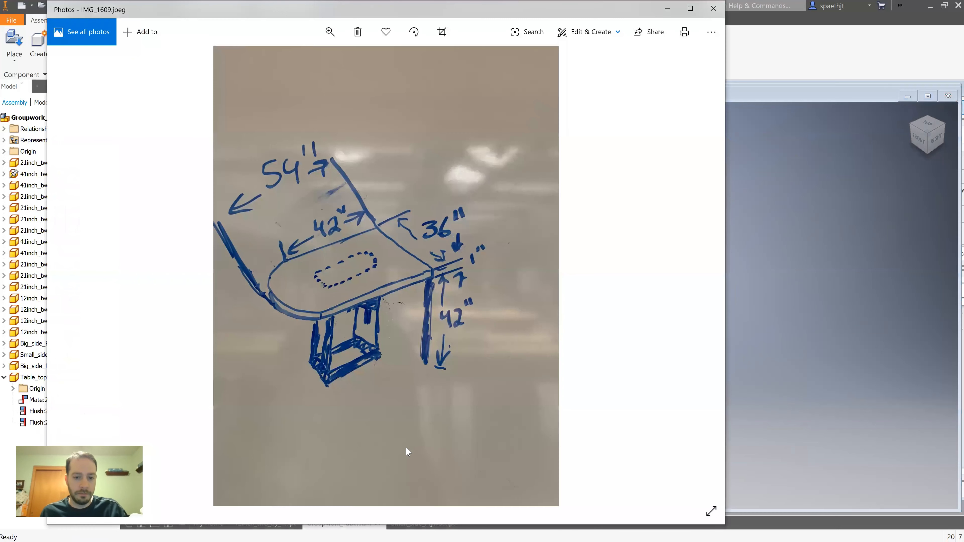
key(alt+Tab)
key(alt+Tab)
key(alt+Tab)
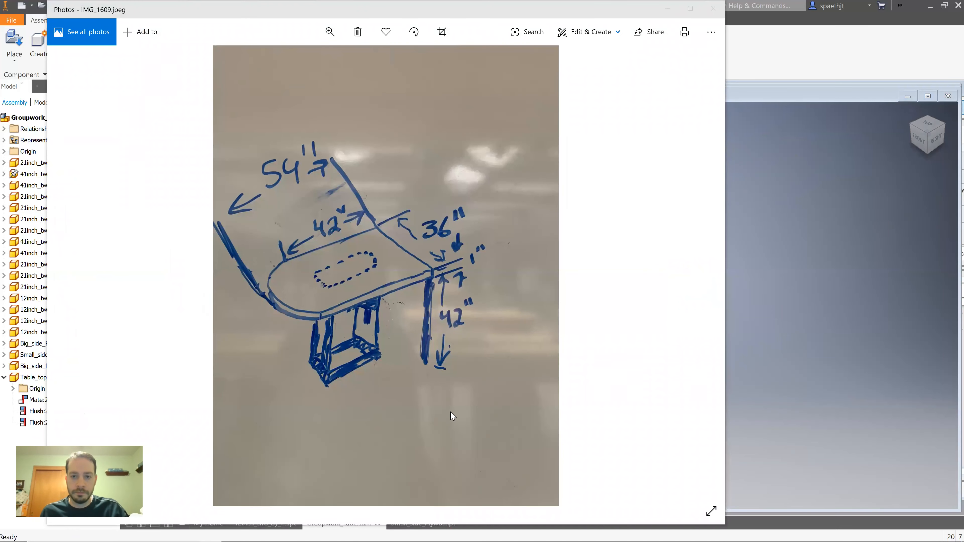